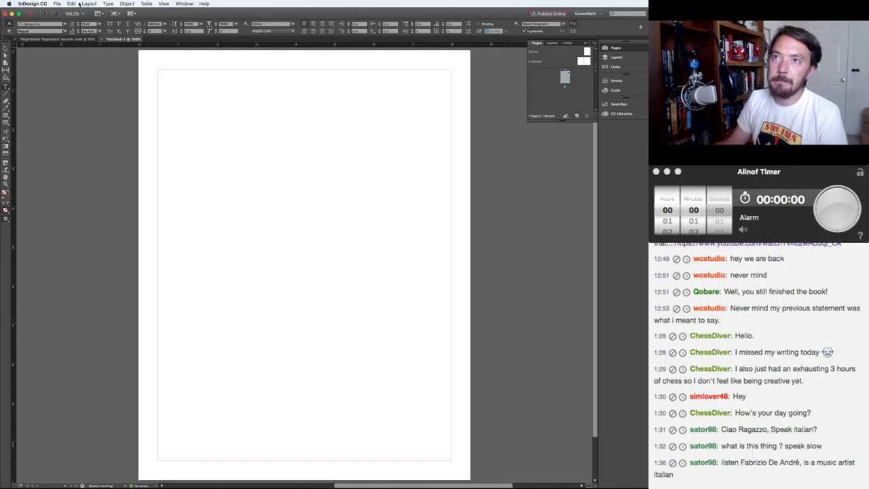
- Review the new document's Margins and Columns settings without changing them
click(72, 4)
mouse_move(57, 4)
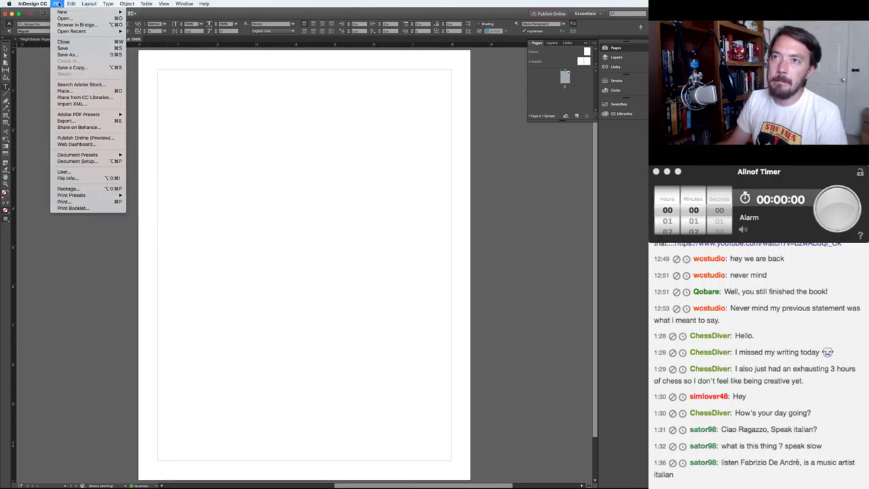
mouse_move(127, 4)
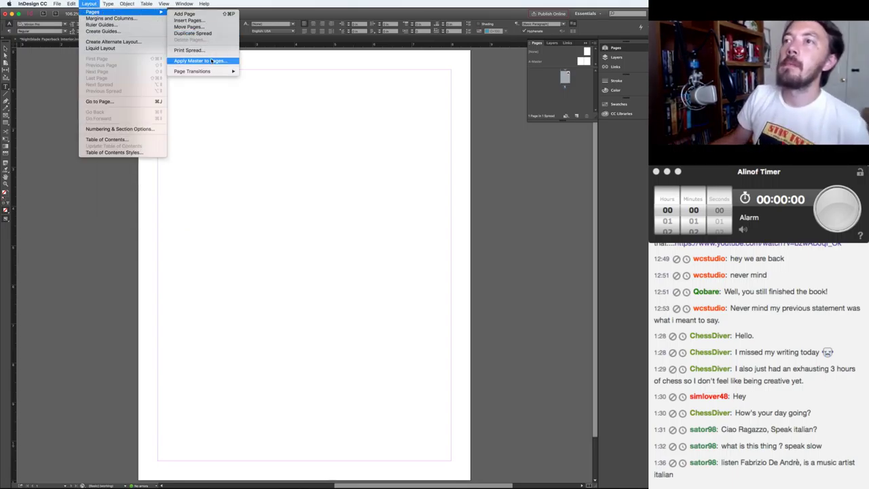
mouse_move(210, 74)
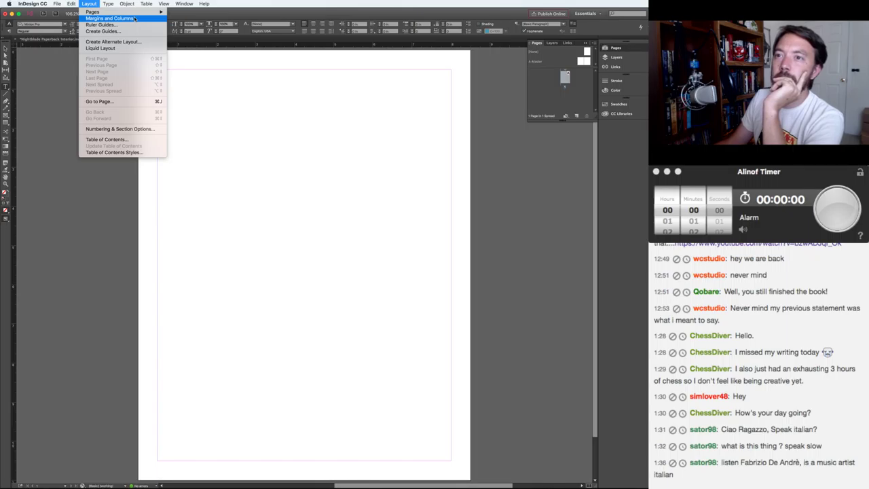
click(135, 18)
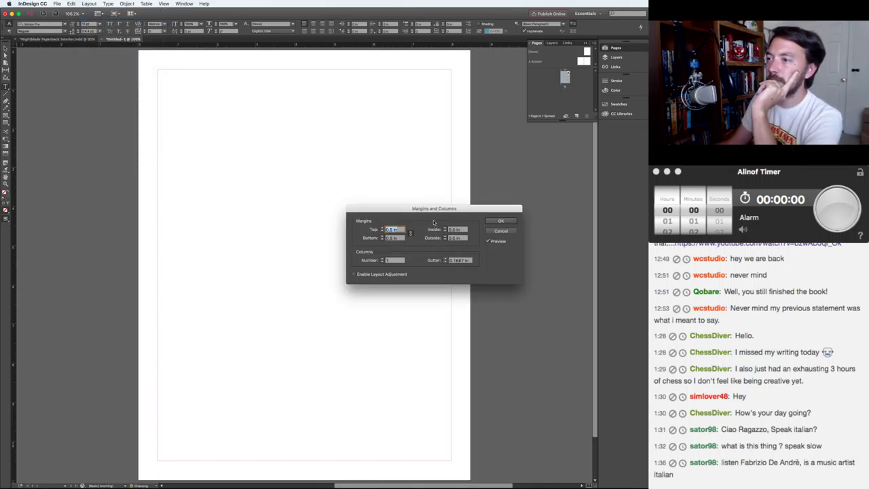
click(501, 222)
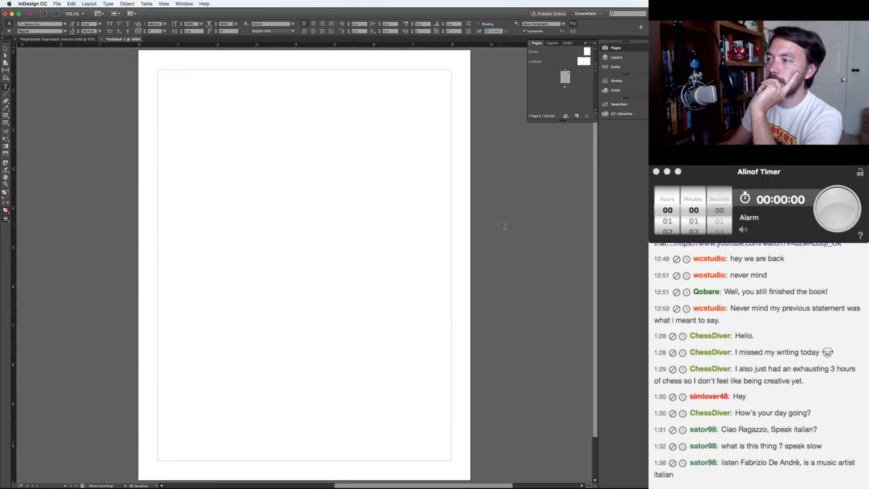
- Search the program's commands for "size" and "page" to find the page dimension settings
click(205, 4)
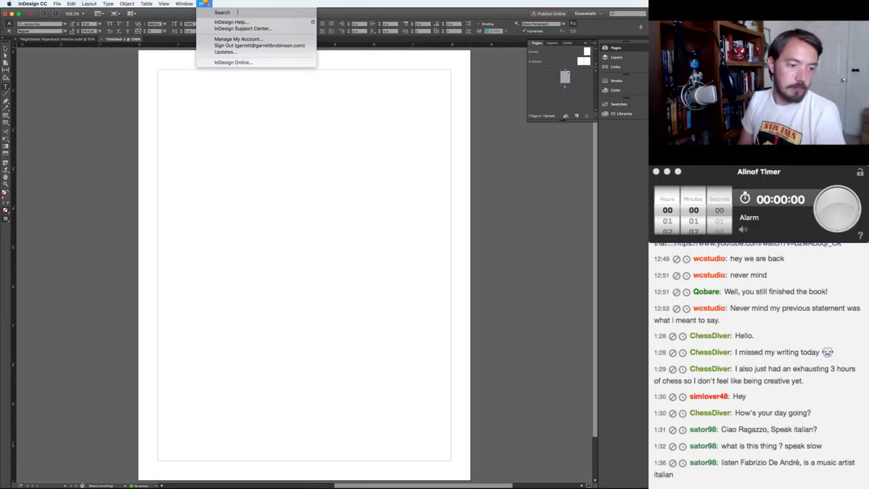
text(size)
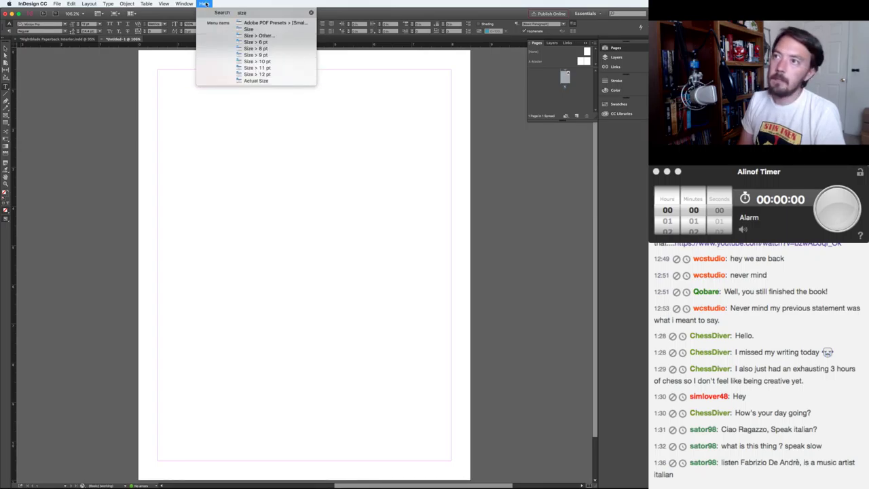
key(Down)
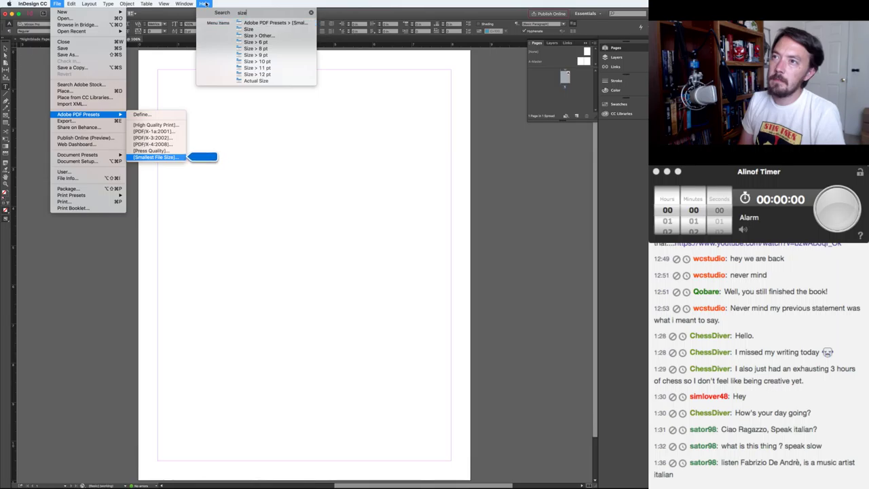
key(Escape)
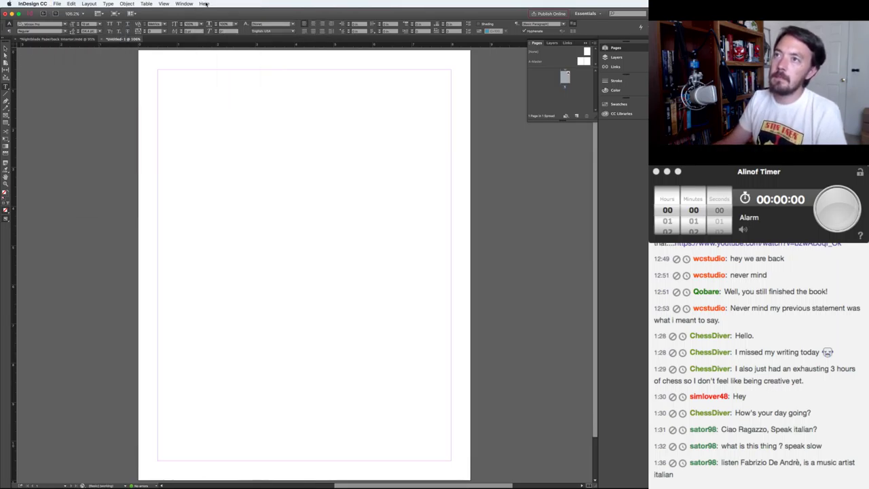
click(205, 4)
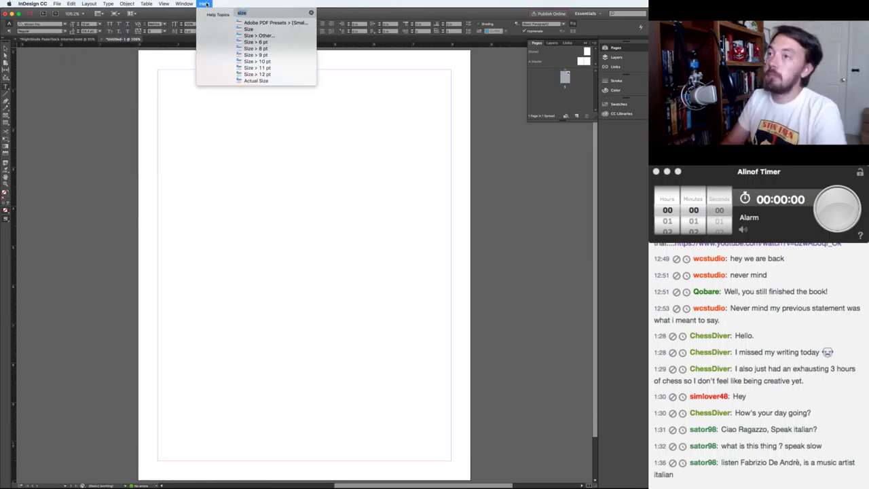
text(page)
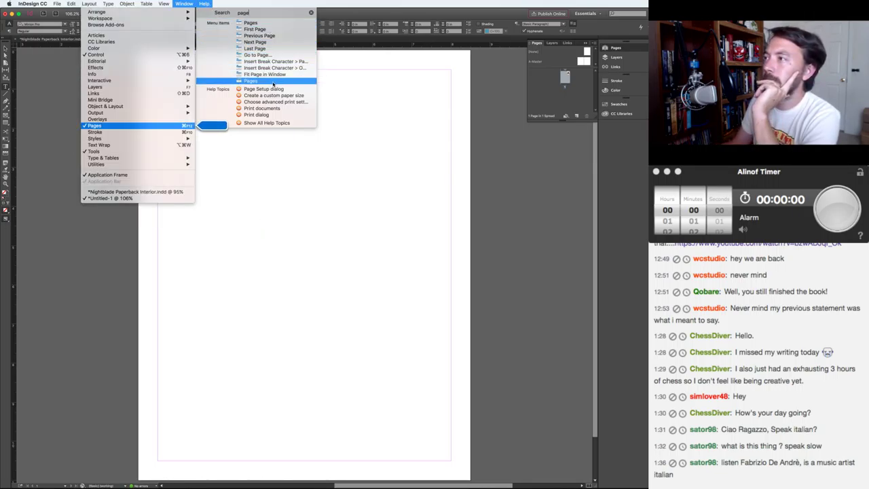
click(268, 82)
- Find Document Setup by searching for "document", open it, and set the page width to 5.5 in and height to 8.5 in
click(205, 4)
text(d)
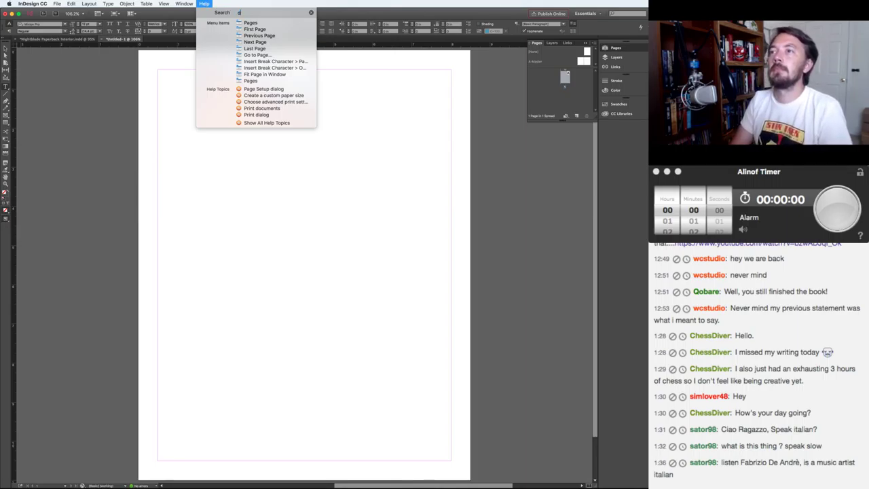
text(ocument)
mouse_move(270, 44)
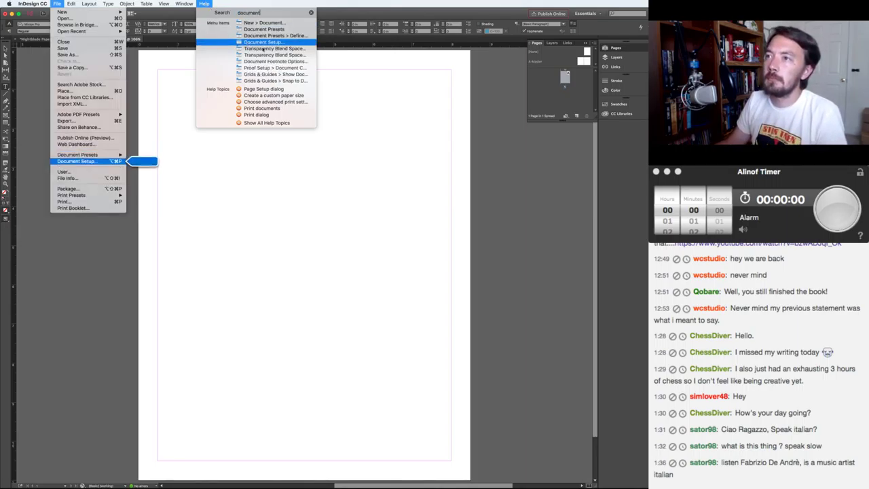
click(271, 43)
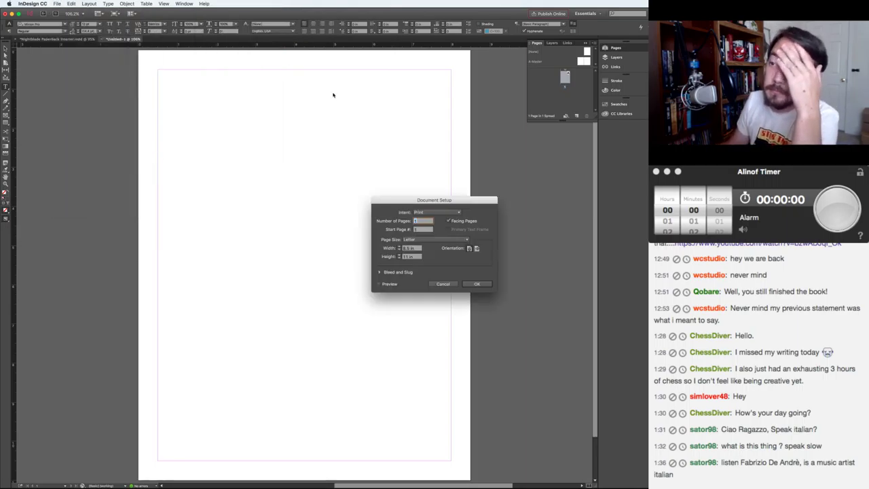
double_click(418, 249)
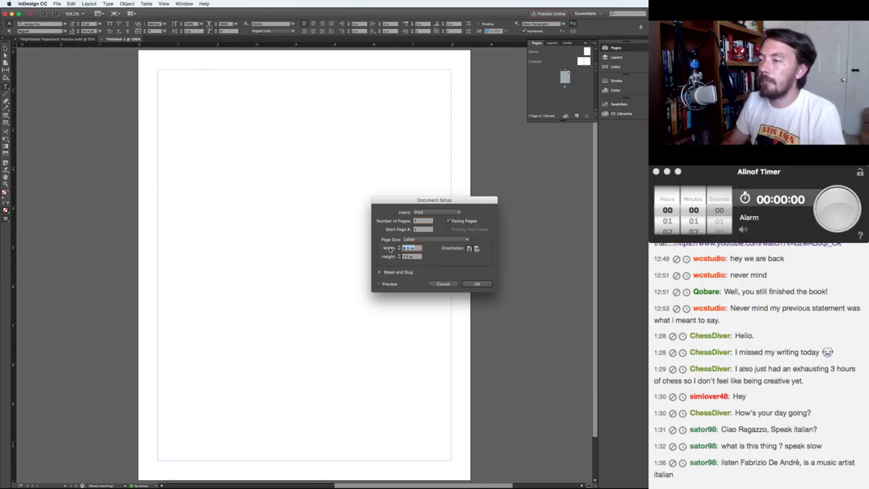
text(5.5)
key(Tab)
text(8.5)
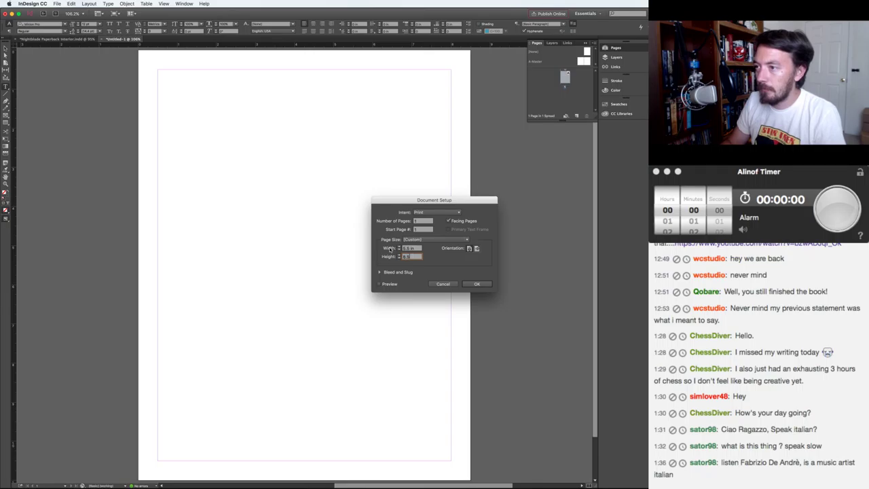
- Expand the bleed and slug settings and set the bleed to 0.125 in on all four sides
click(381, 272)
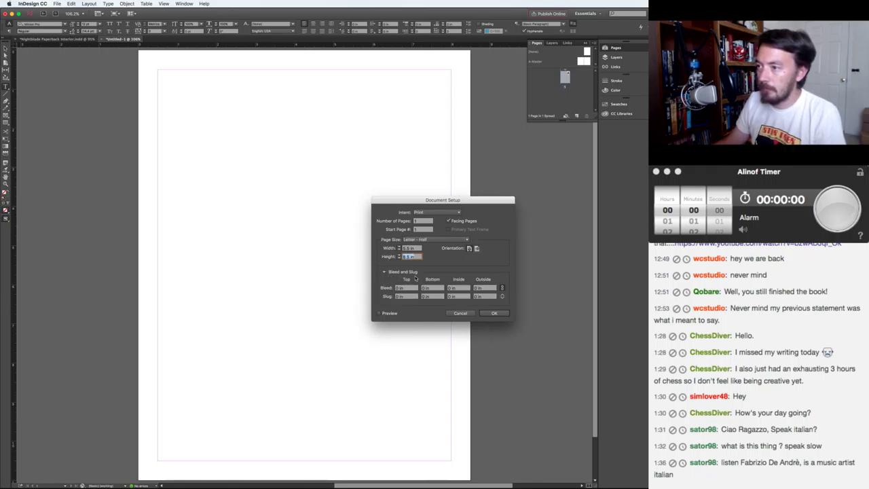
key(Tab)
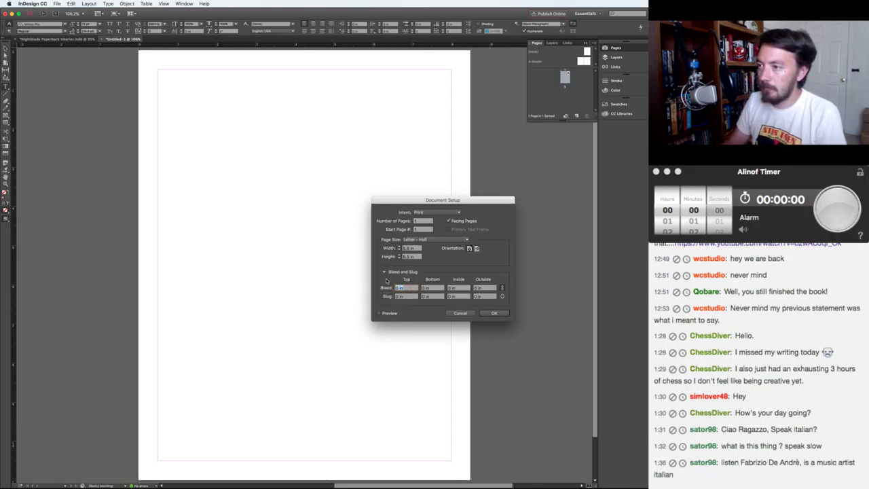
text(.125)
key(Tab)
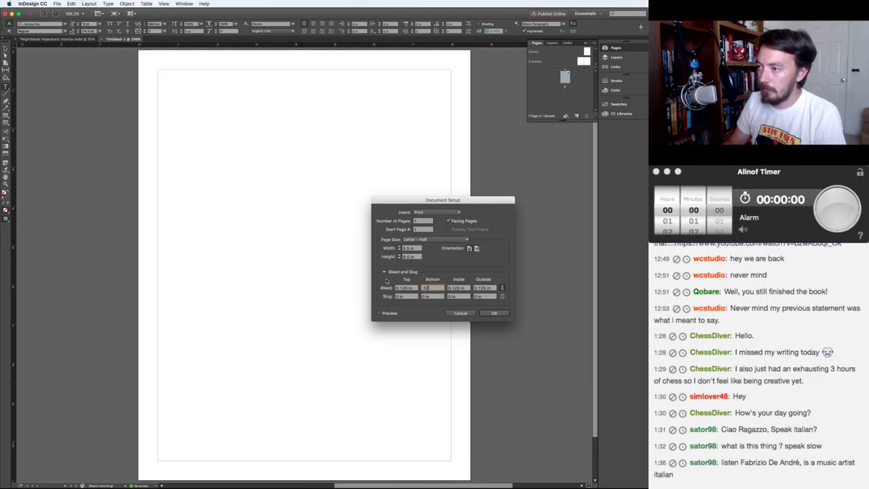
text(.125)
key(Tab)
key(shift+Tab)
key(shift+Tab)
text(.125)
key(Tab)
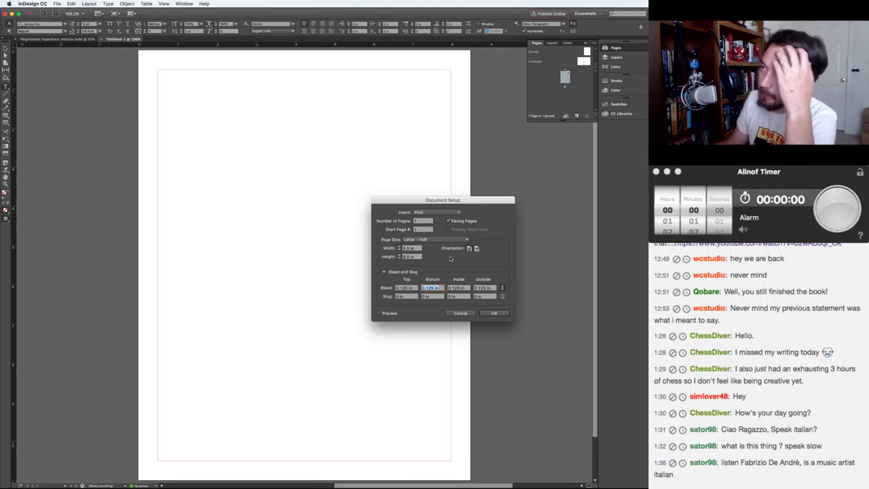
- Set the number of pages to 800 and apply the document setup
double_click(416, 221)
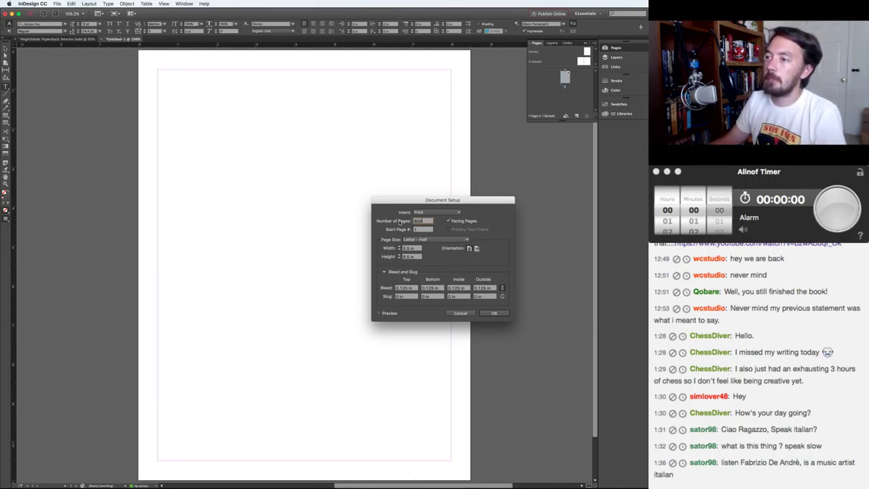
text(800)
key(Return)
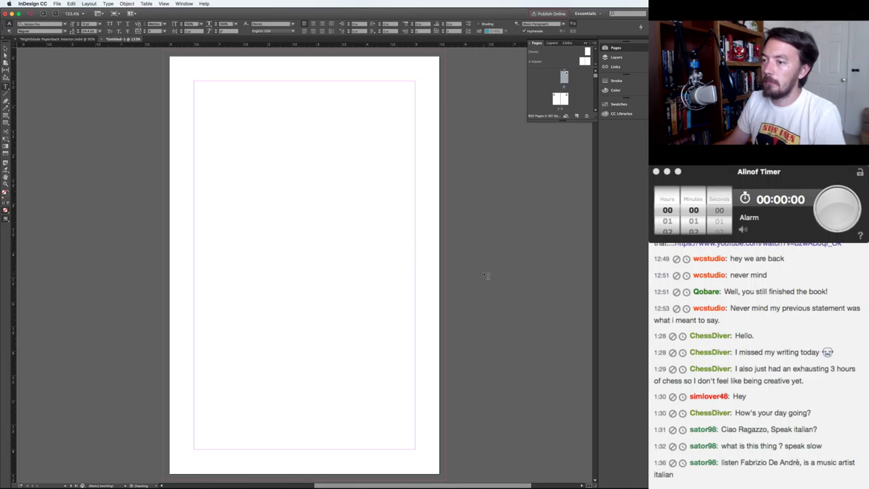
- Set the view magnification to 95% and reposition the first page in the window
click(74, 13)
text(95)
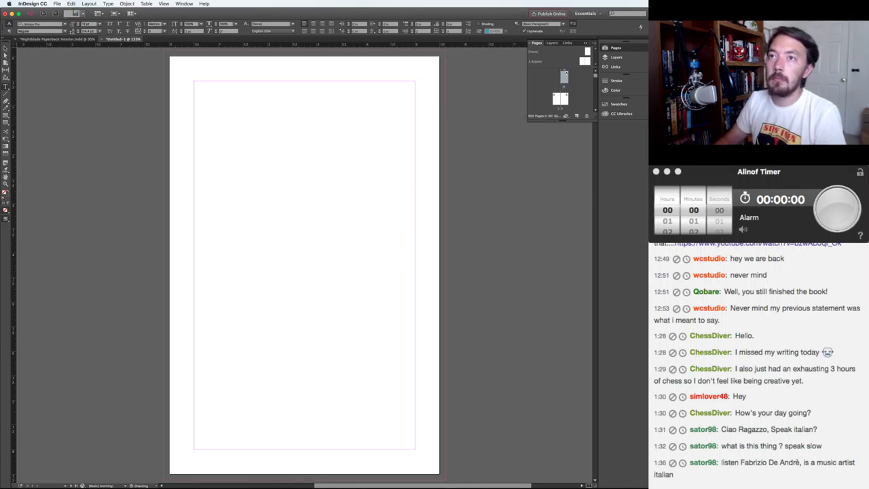
key(Return)
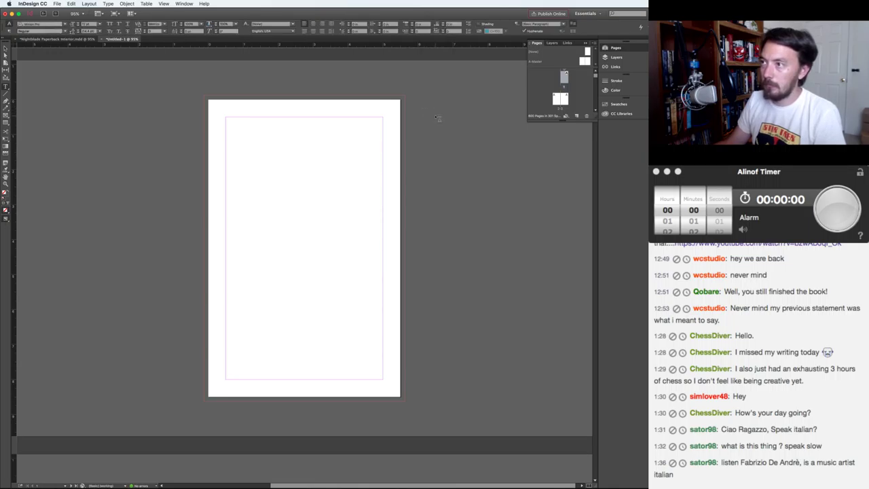
drag(366, 113, 468, 117)
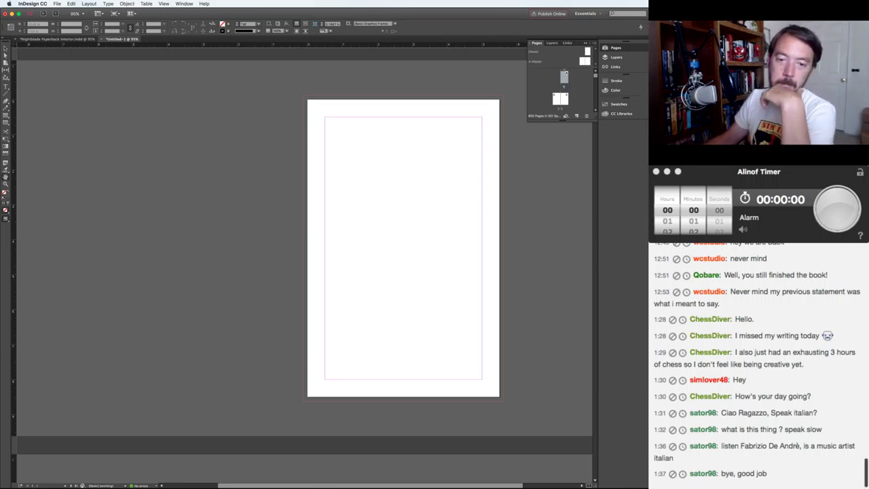
- Switch to the stream chat and time out the viewer who posted "Ciao Ragazzo, Speak italian?" for 2 seconds
key(super+Tab)
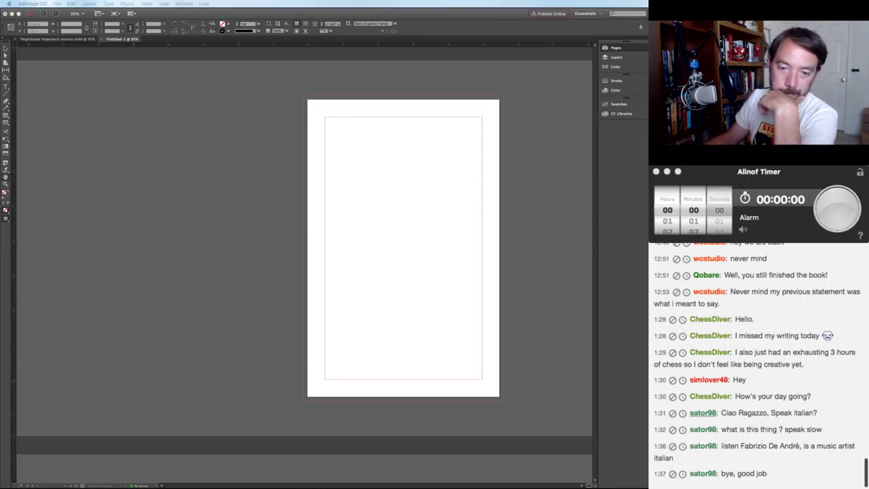
click(703, 413)
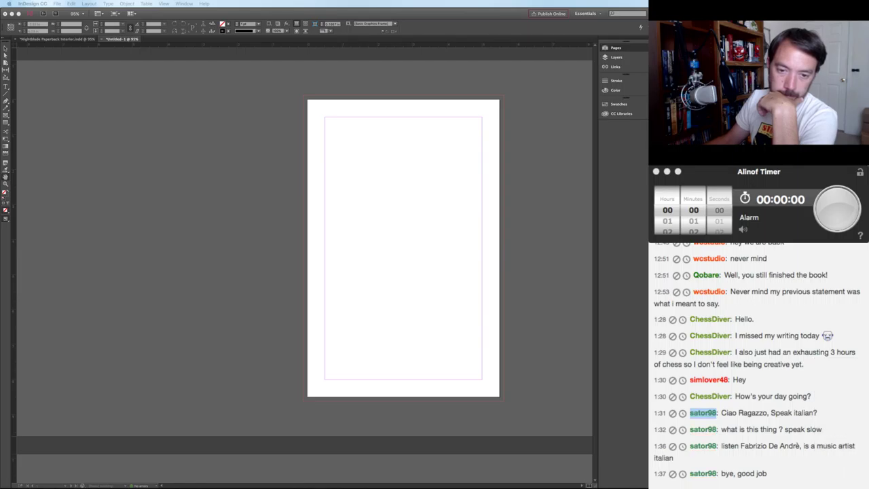
click(703, 412)
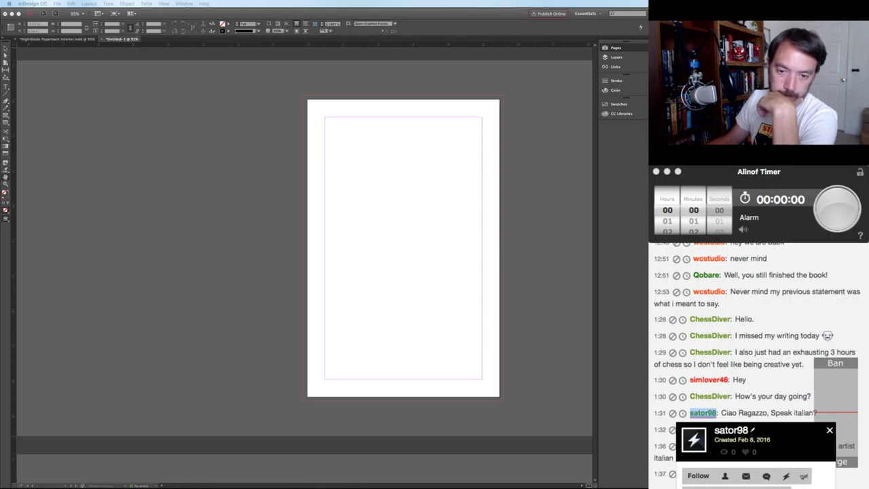
click(837, 413)
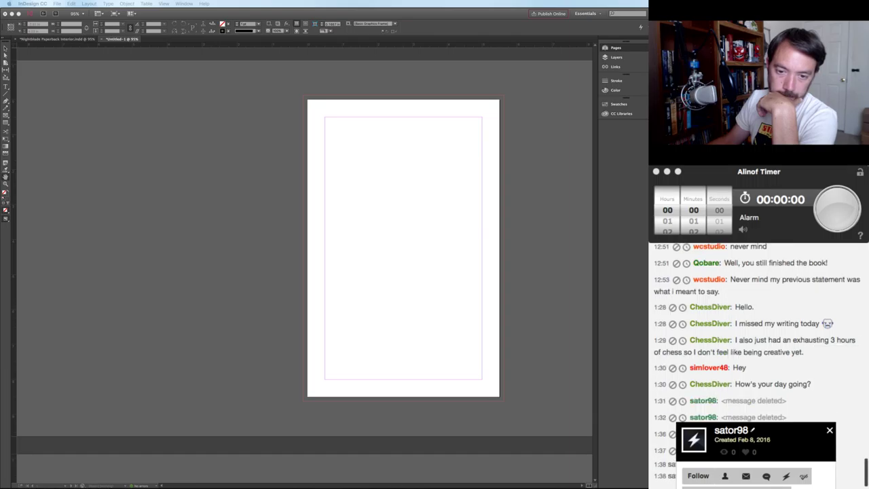
key(Escape)
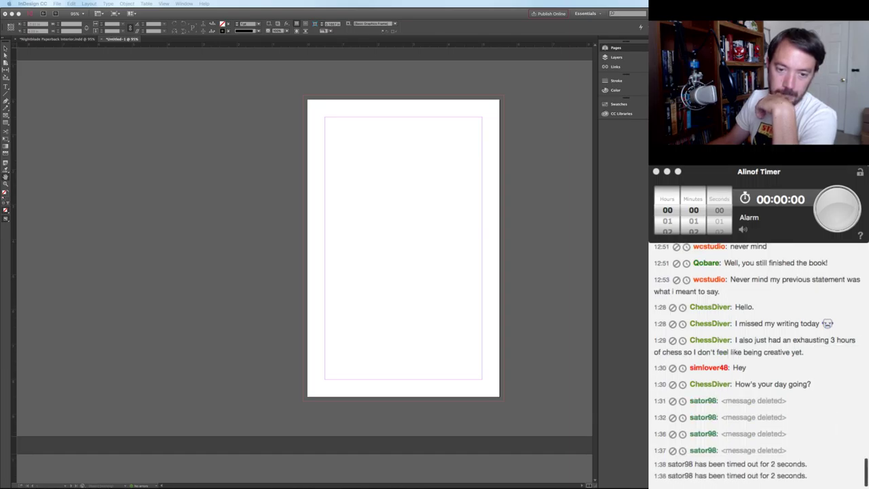
- Check the margin settings of the Nightblade Paperback Interior document in Margins and Columns, undoing the ruler guide added by accident
click(262, 331)
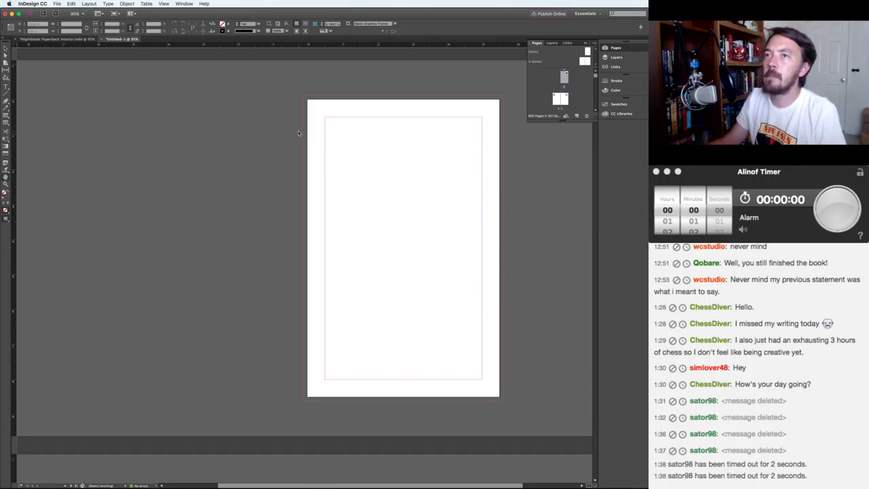
key(super+grave)
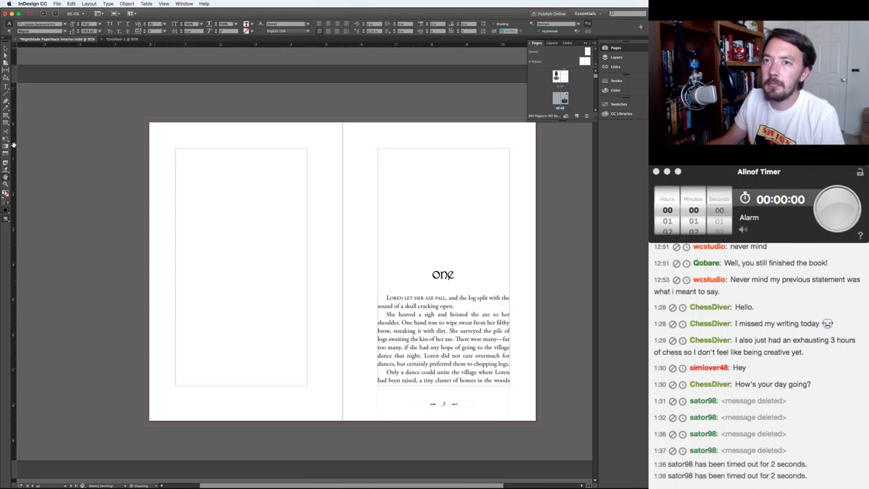
text(v)
mouse_move(175, 151)
mouse_down()
mouse_move(161, 157)
mouse_move(174, 158)
mouse_up()
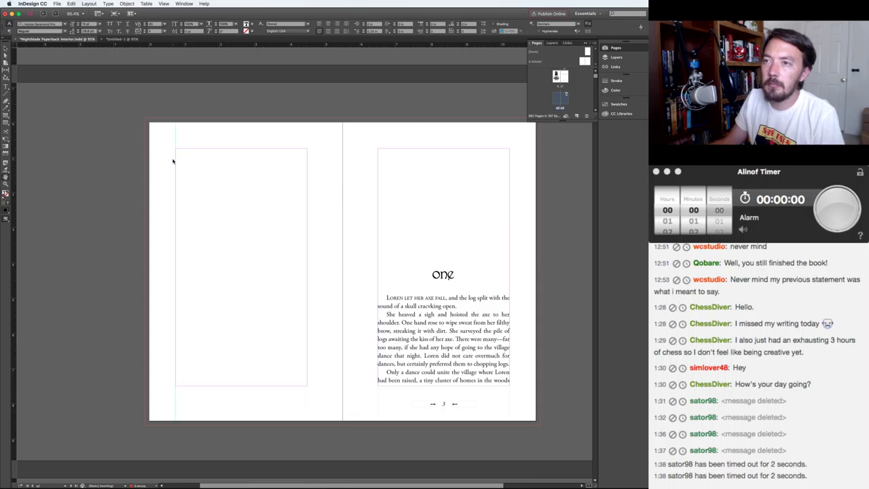
click(89, 4)
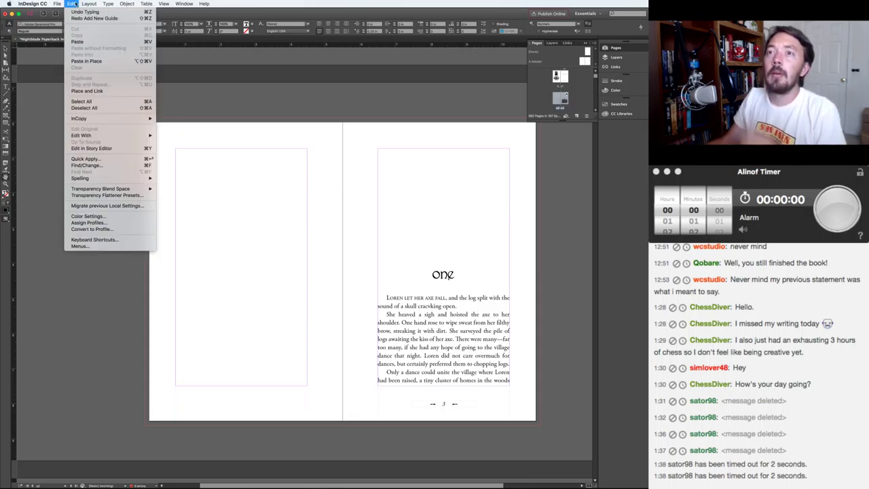
click(110, 18)
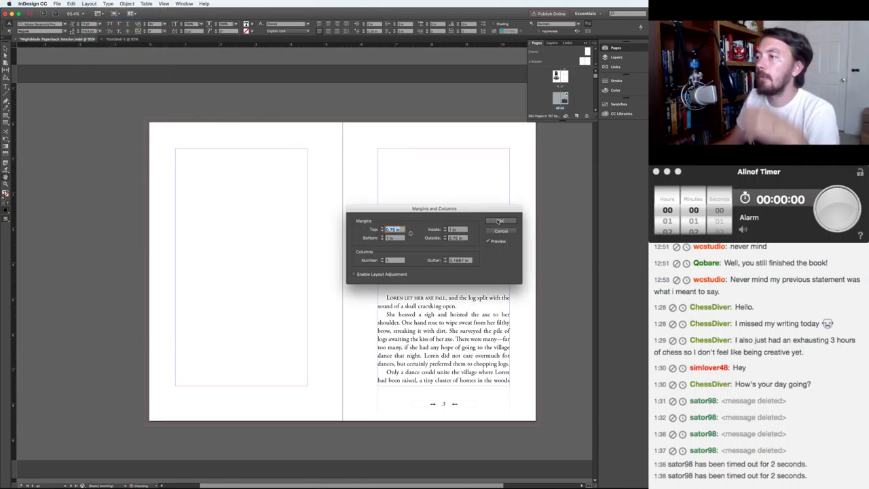
click(500, 223)
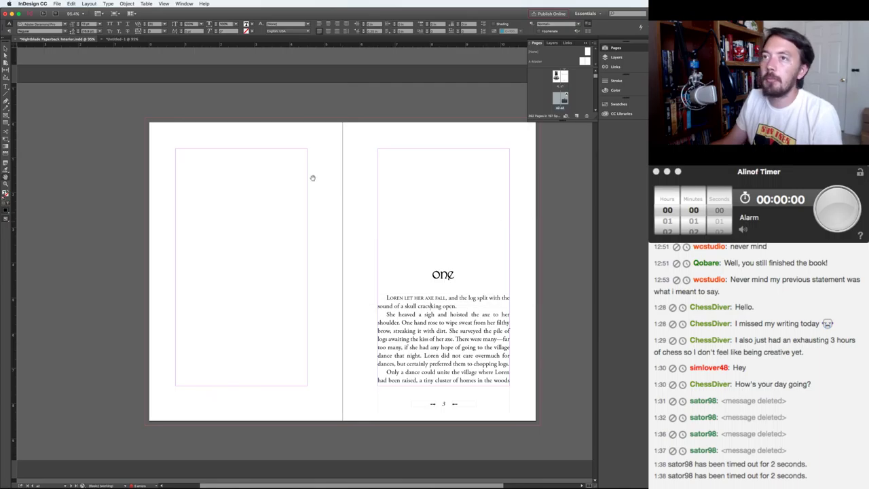
- Set page 1 of the untitled document to margins of 0.75 in top, 1 in bottom, 1 in inside and 0.75 in outside
click(123, 39)
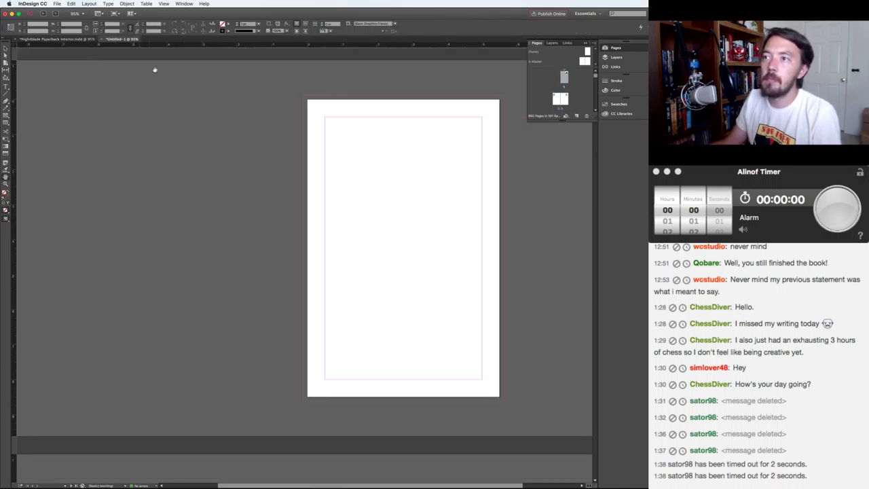
click(61, 3)
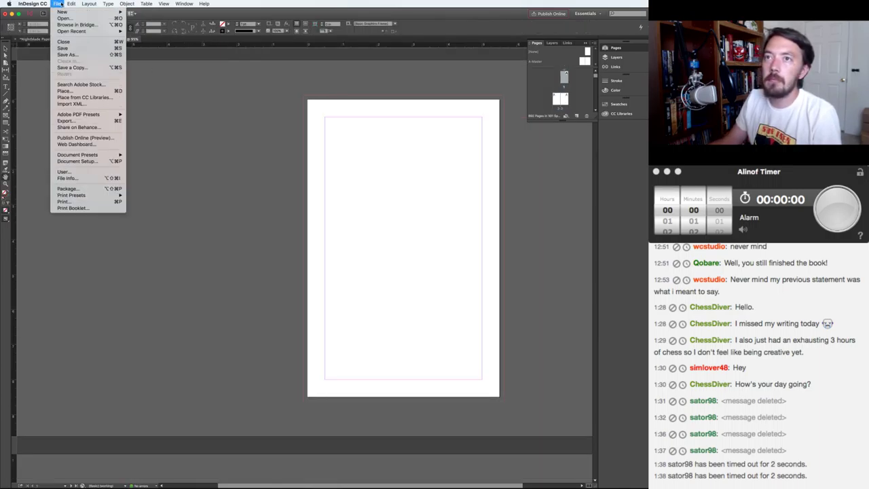
mouse_move(87, 4)
click(110, 19)
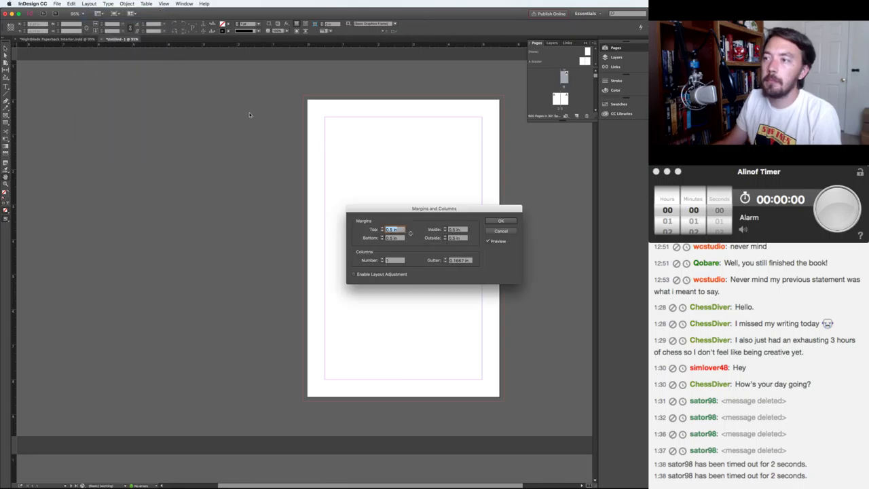
key(Tab)
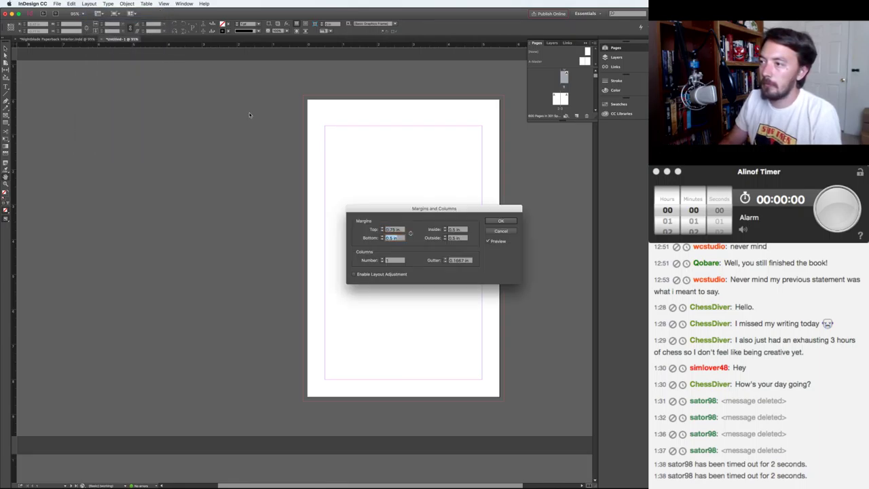
text(1)
key(Tab)
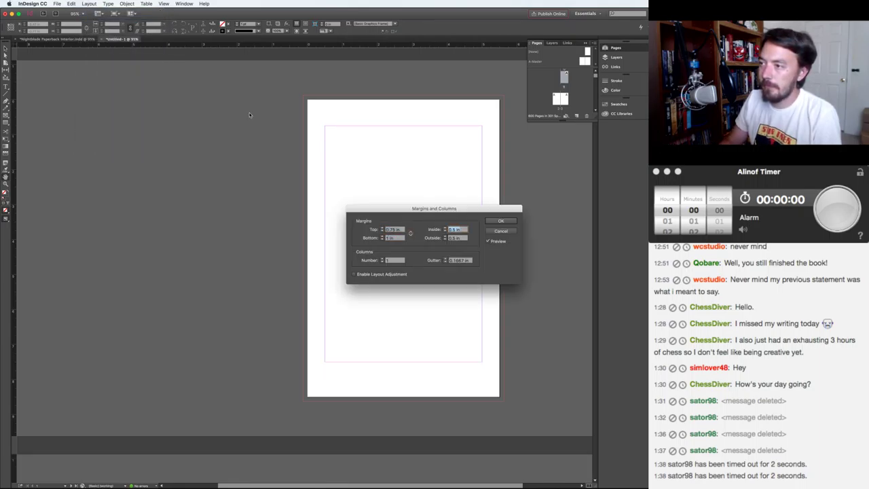
text(1)
key(Tab)
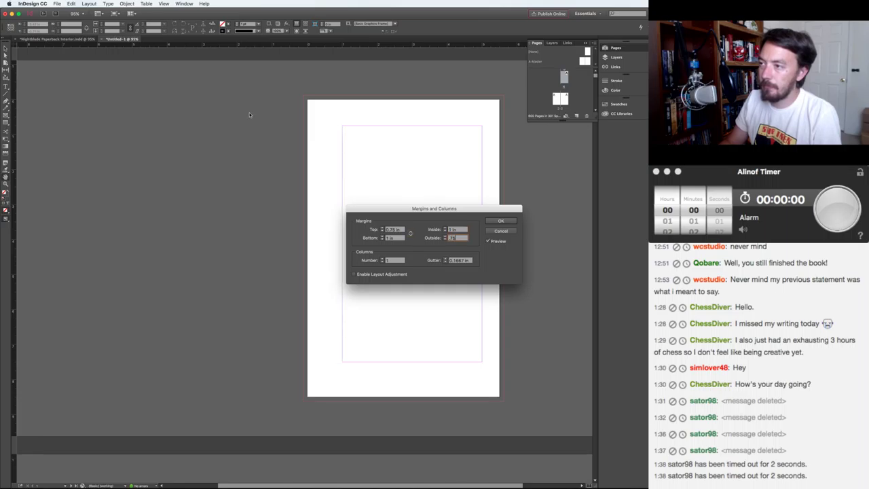
click(500, 221)
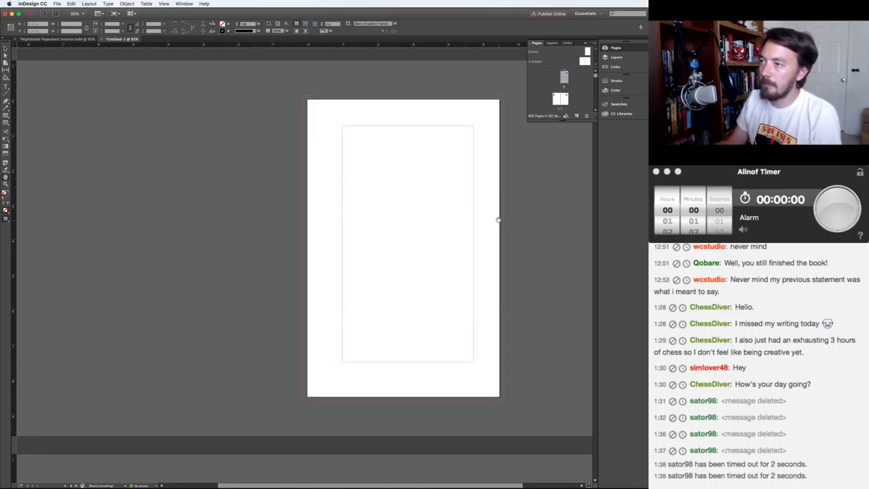
- Delete all pages after page 1 from the untitled document
scroll(389, 174, down, 12)
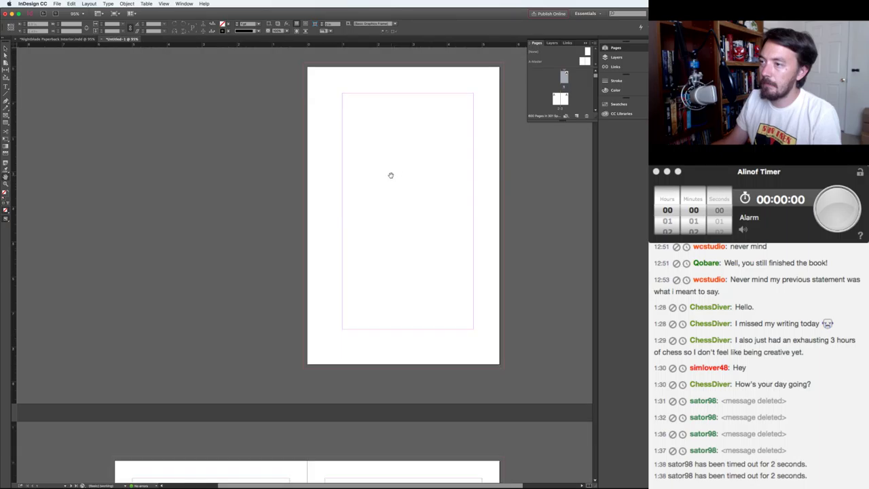
scroll(391, 175, down, 8)
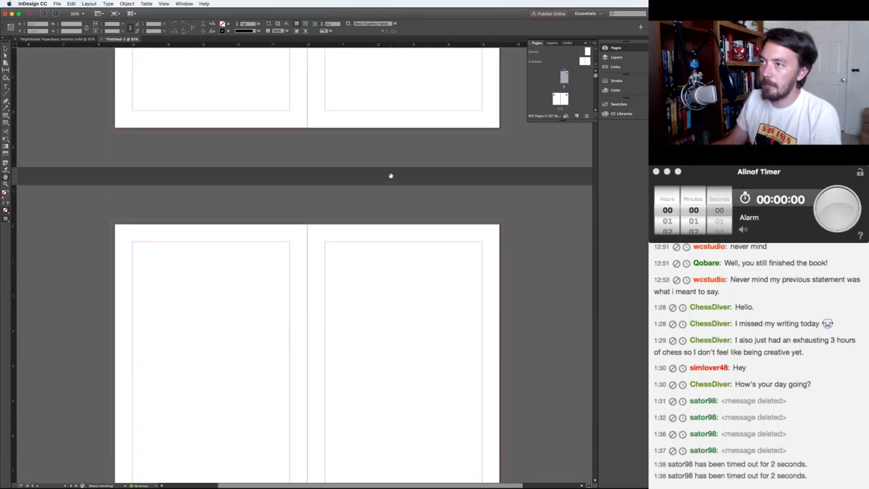
scroll(391, 175, up, 5)
click(578, 84)
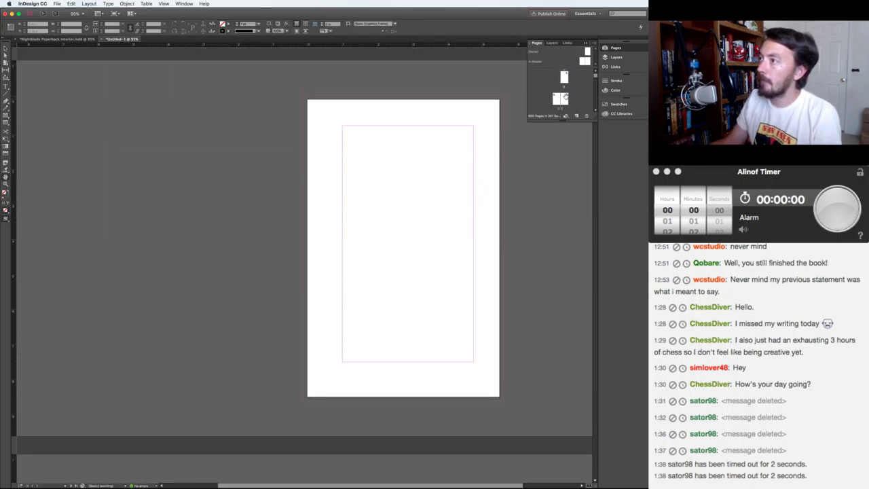
click(558, 99)
scroll(560, 100, down, 15)
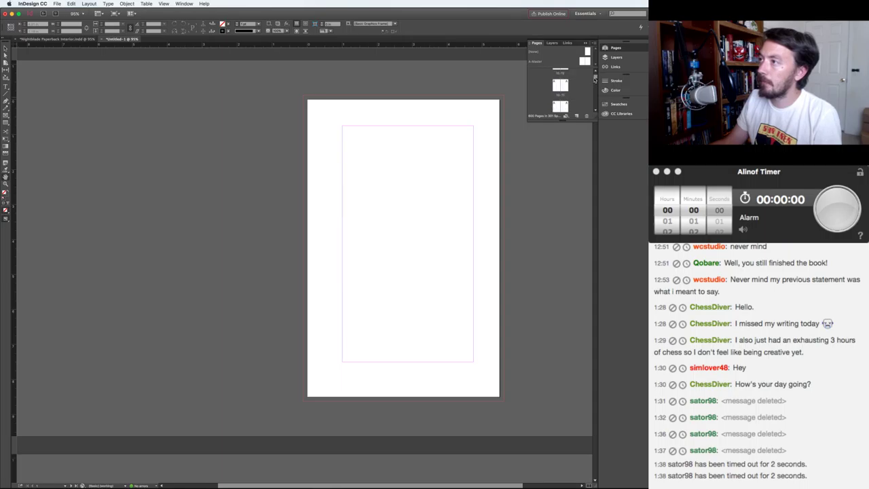
drag(596, 108, 597, 117)
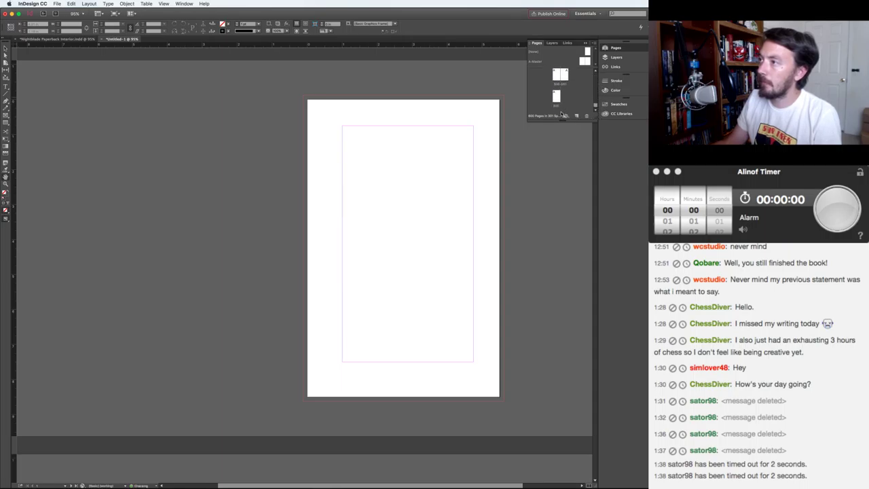
shift+click(556, 98)
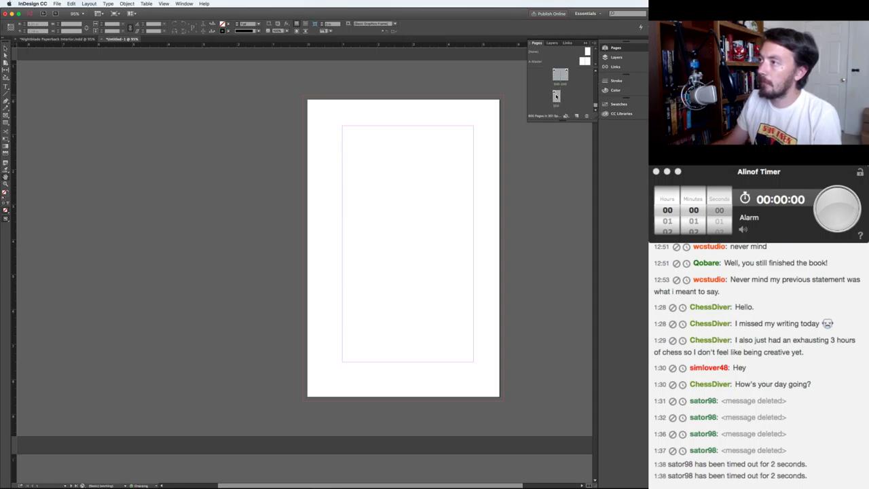
click(585, 117)
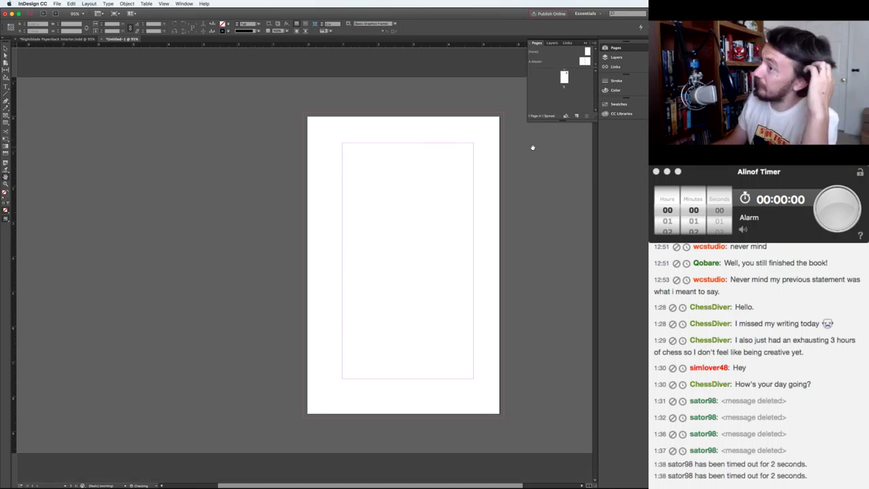
- Try adding a new page after page 1 and delete that test page
click(565, 77)
right_click(565, 78)
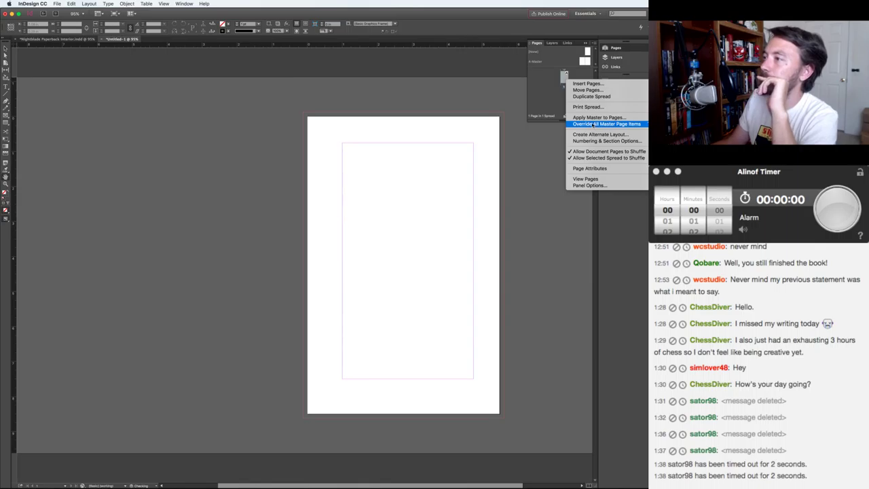
key(Escape)
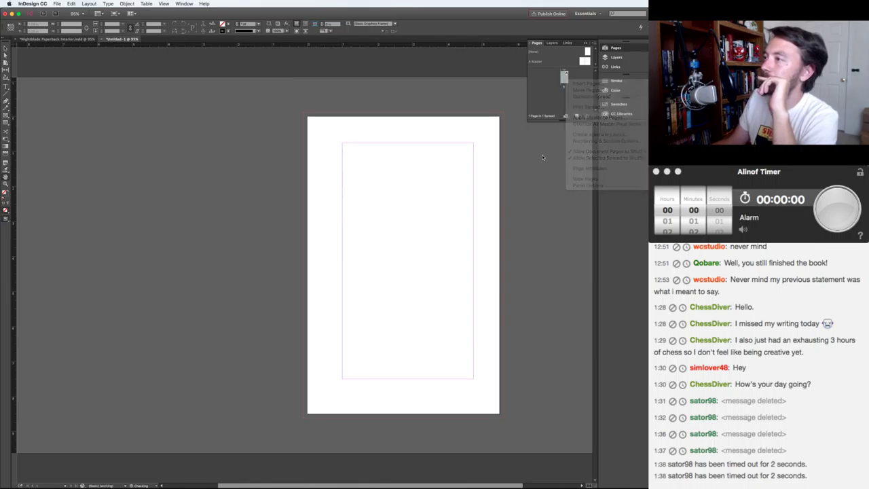
click(575, 117)
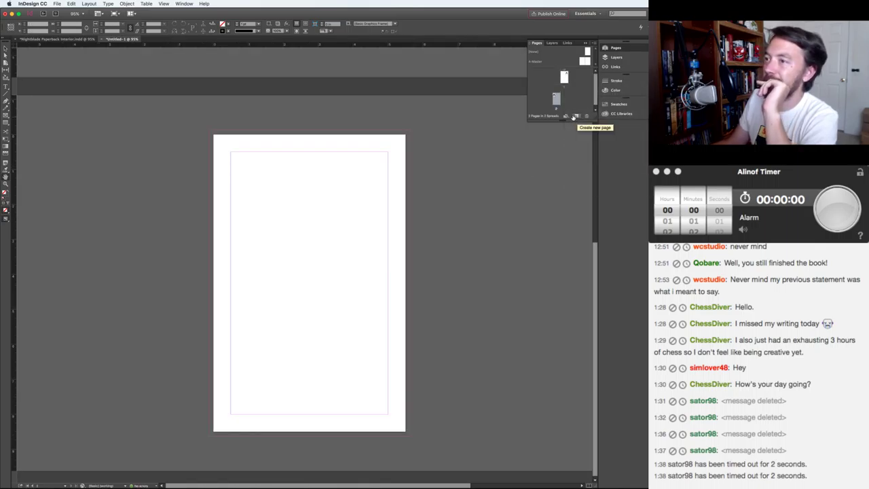
right_click(555, 98)
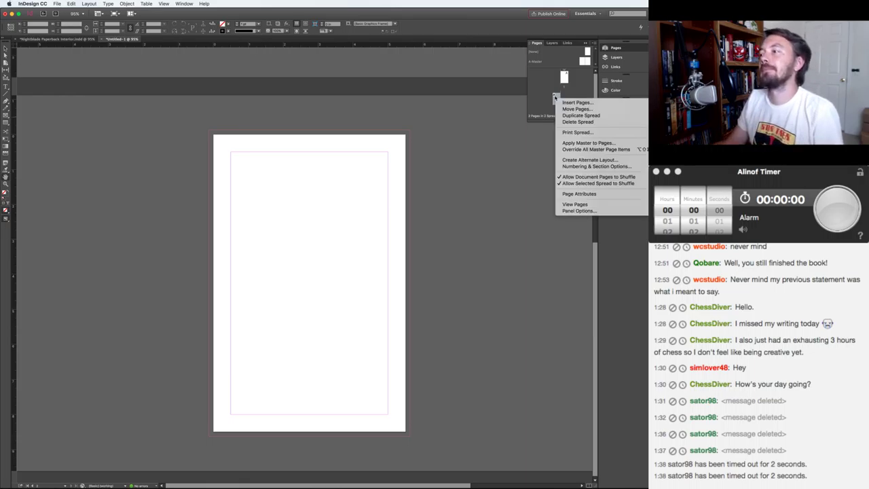
click(554, 98)
click(586, 116)
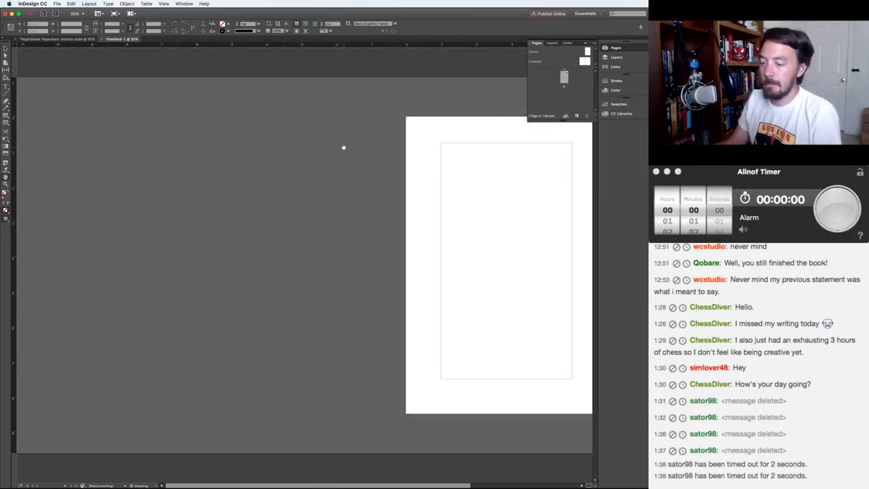
- Enable Layout Adjustment in the Margins and Columns settings of page 1
drag(344, 148, 258, 143)
click(89, 4)
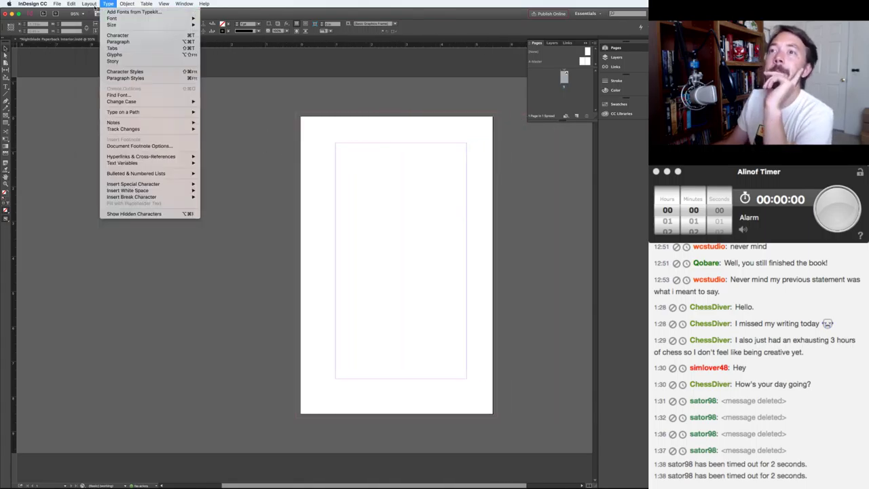
click(110, 17)
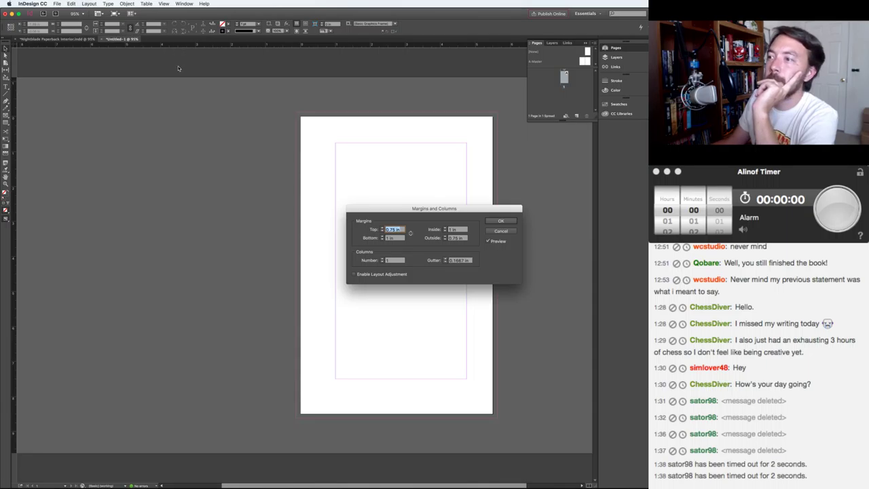
click(353, 273)
click(501, 220)
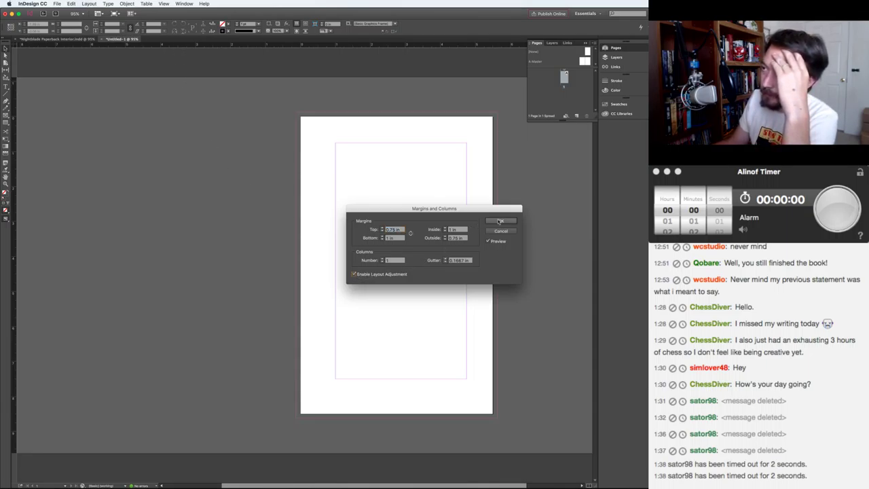
click(89, 3)
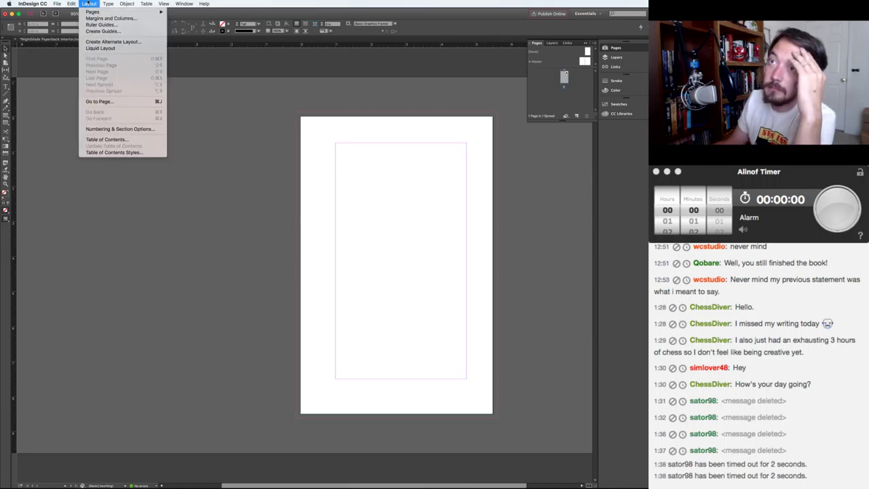
click(91, 3)
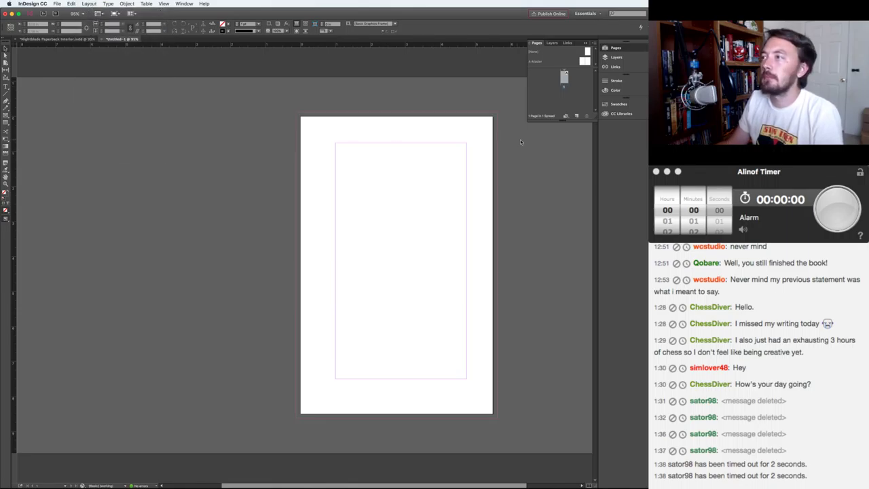
- Add two pages after page 1 to form the facing spread of pages 2 and 3
right_click(565, 84)
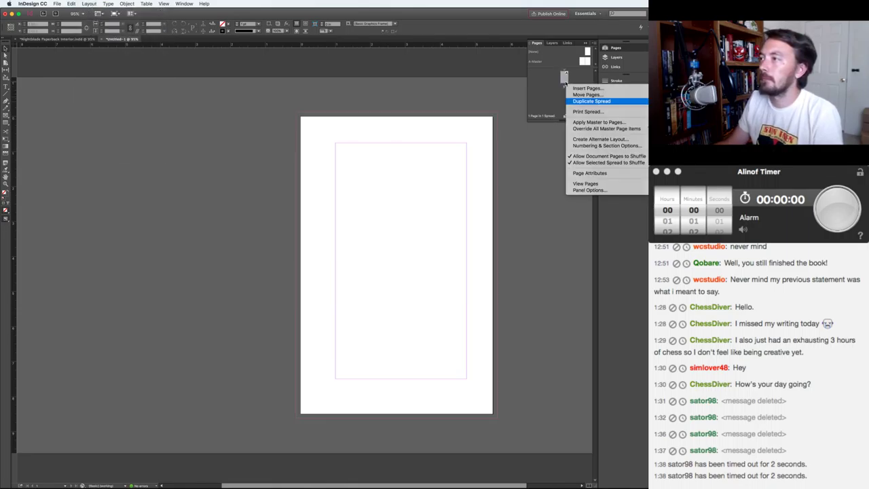
click(588, 101)
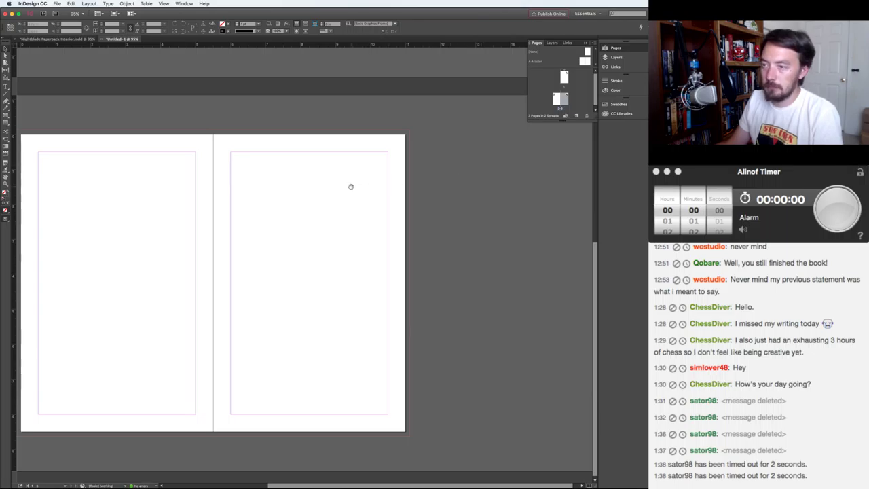
drag(349, 186, 457, 177)
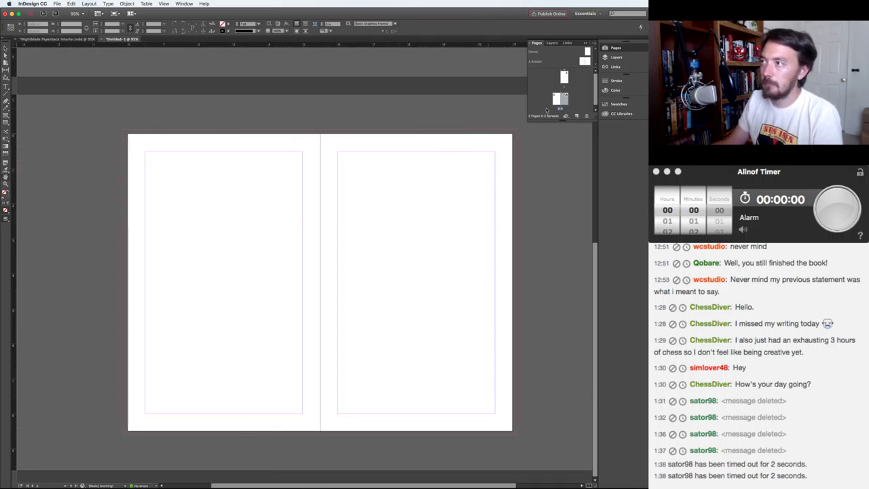
- Set the margins of the pages 2–3 spread to 0.75 in top, 1 in bottom, 1 in inside and 0.75 in outside
click(560, 99)
click(57, 3)
click(57, 4)
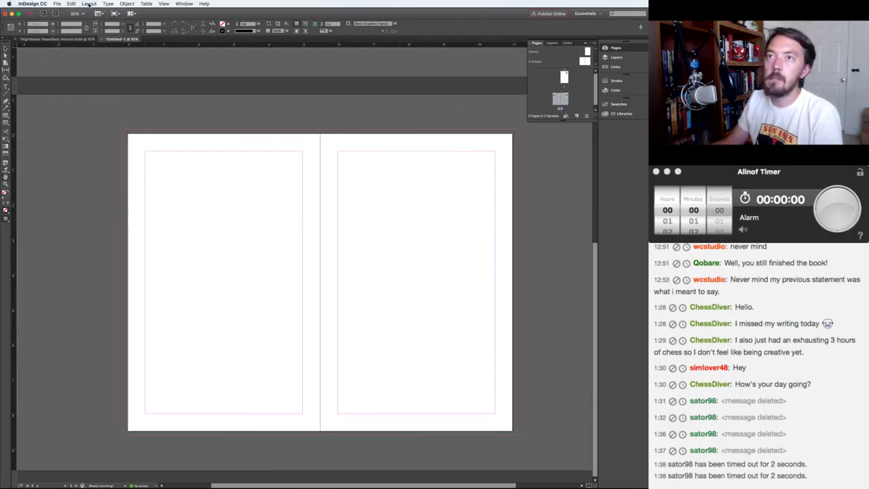
click(89, 3)
click(100, 19)
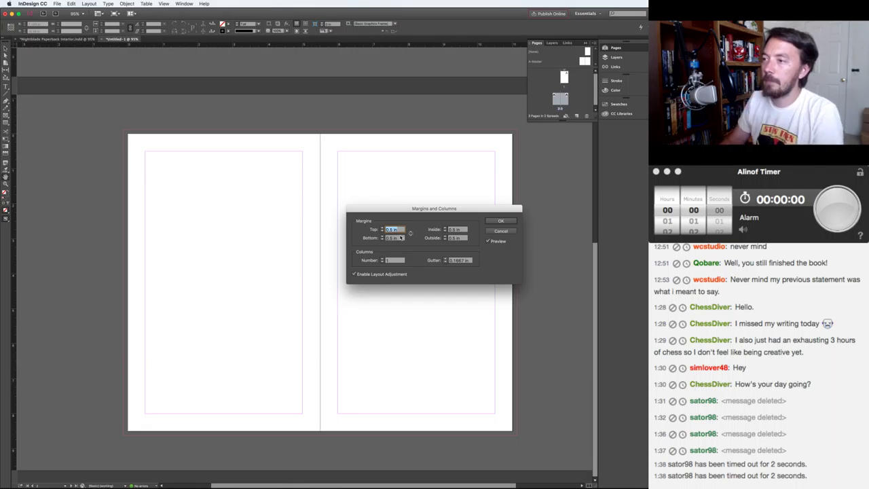
text(.75)
key(Tab)
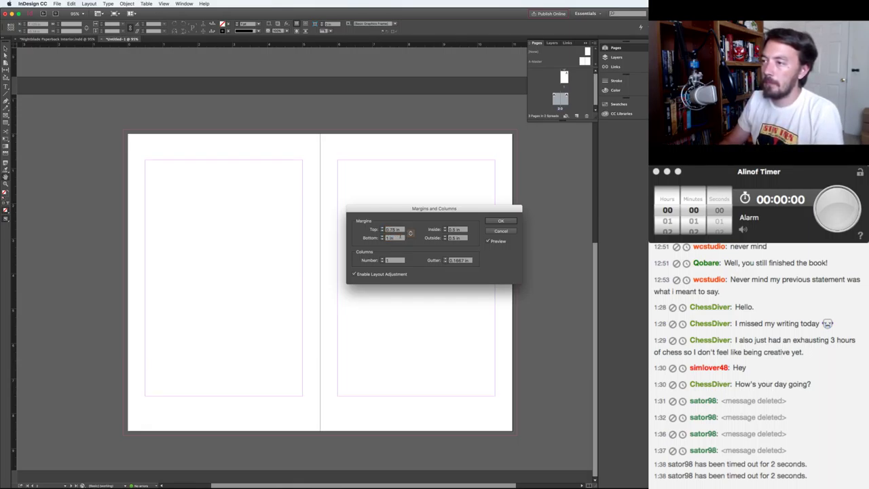
key(Tab)
text(1)
key(Tab)
text(.75)
key(Return)
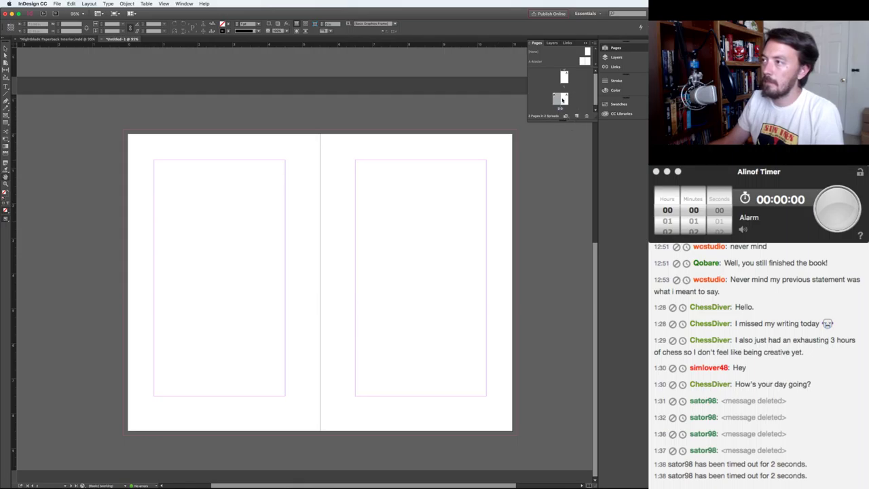
- Duplicate the pages 2–3 spread, and duplicate the spreads of pages 2–5 together
right_click(562, 100)
click(581, 119)
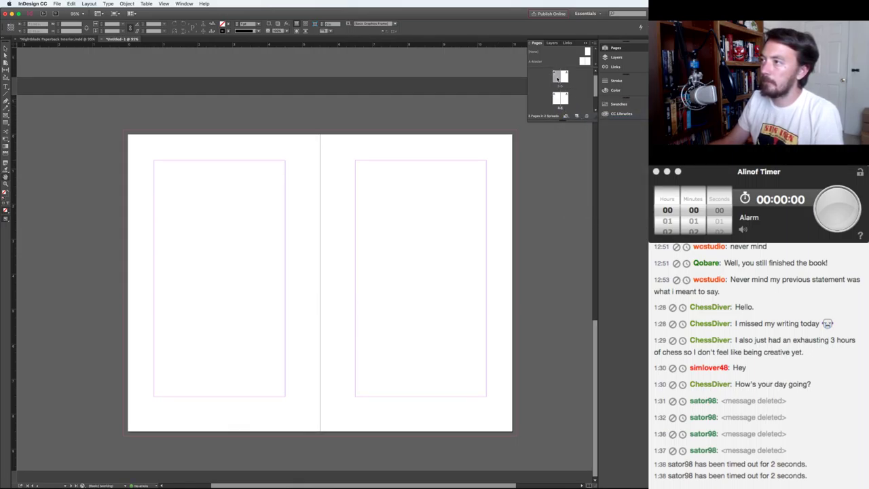
shift+click(561, 99)
right_click(564, 101)
click(585, 119)
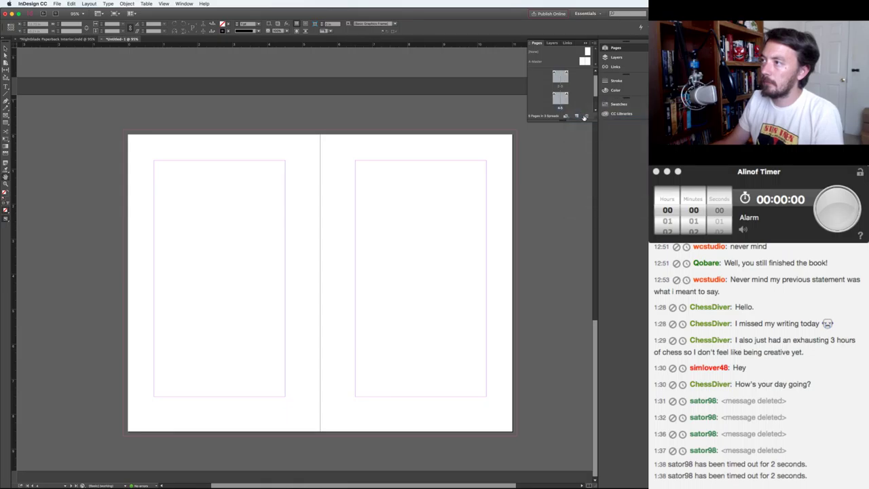
- Select all spreads from page 2 through page 9 and duplicate them
scroll(567, 98, up, 3)
click(557, 98)
scroll(565, 99, down, 3)
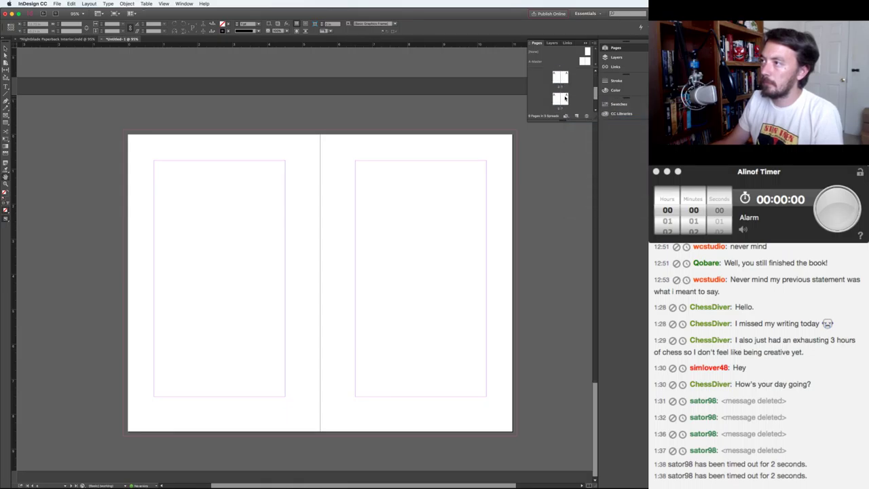
shift+click(564, 99)
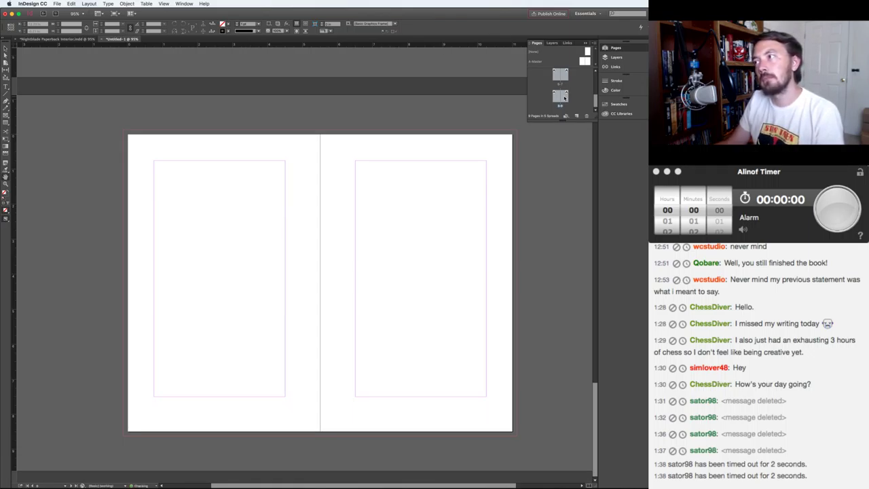
right_click(564, 98)
click(575, 116)
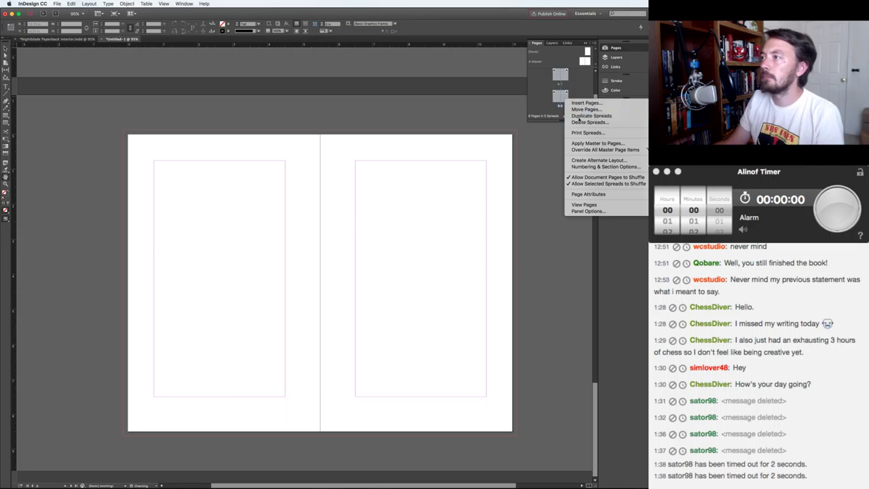
- Duplicate the spreads of pages 2–17, and duplicate the enlarged range of pages 2–33
click(556, 99)
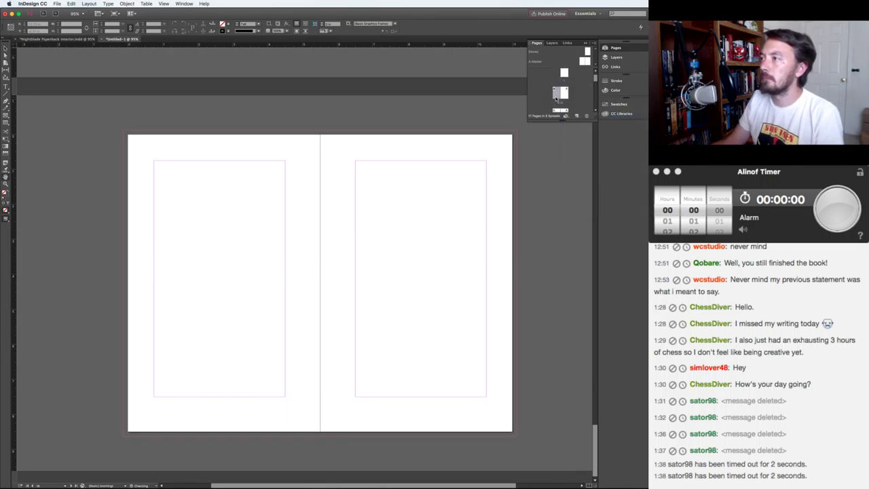
right_click(566, 99)
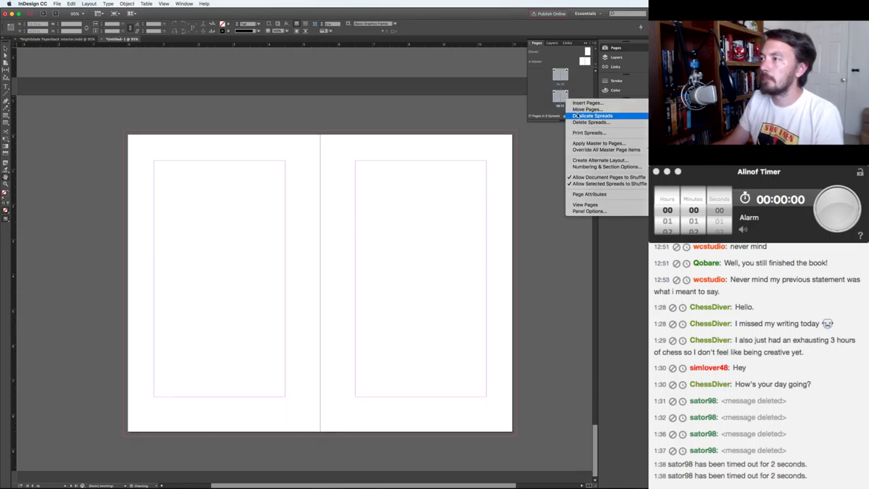
click(574, 116)
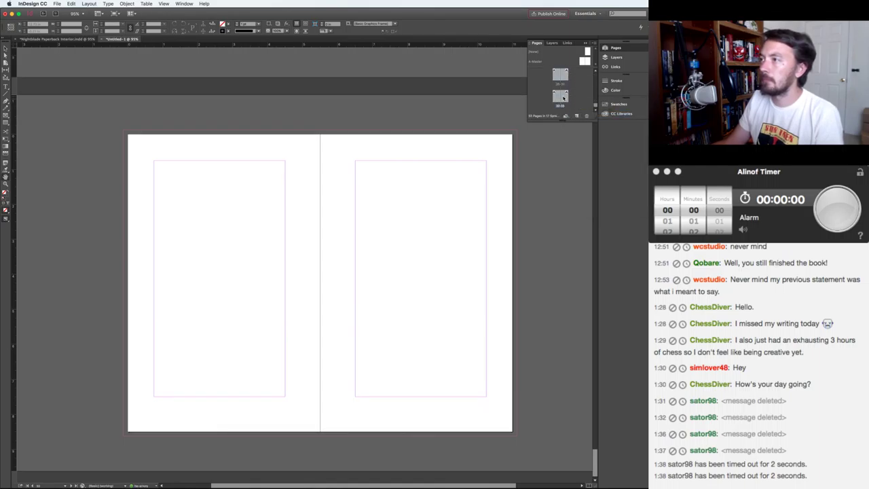
right_click(563, 99)
click(578, 115)
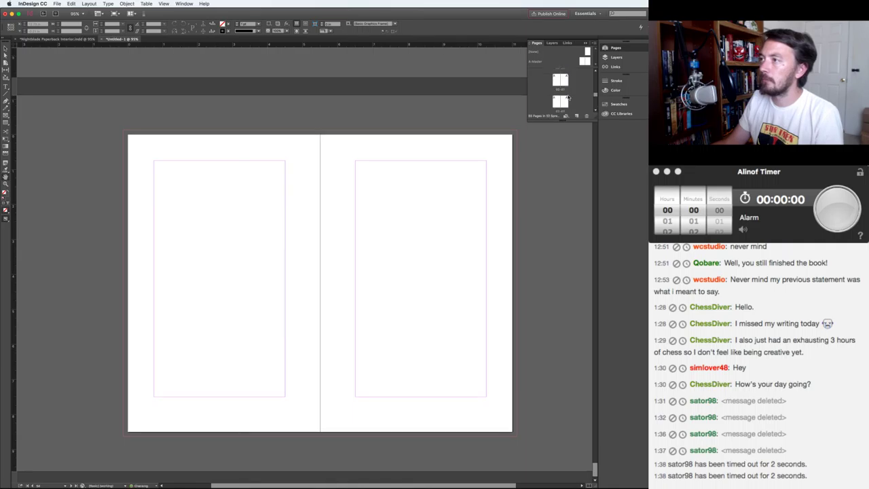
- Select all spreads from page 2 through page 65 and duplicate them
scroll(568, 98, up, 2)
scroll(560, 100, down, 10)
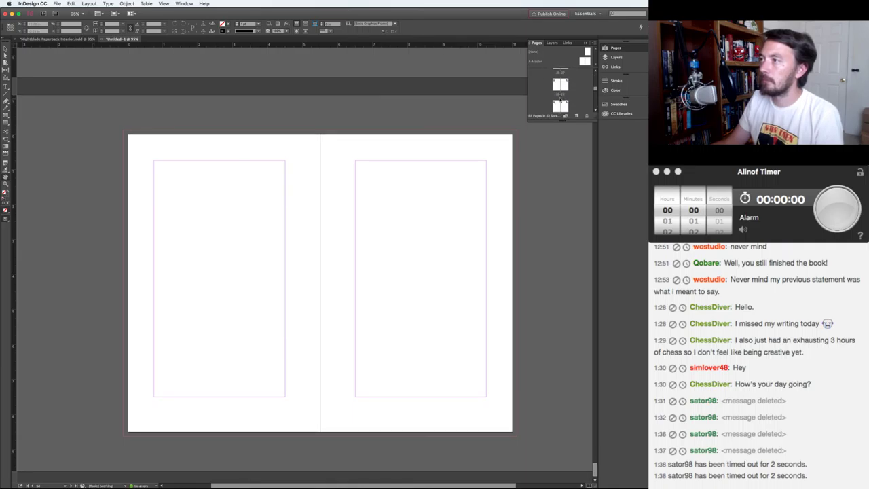
right_click(565, 98)
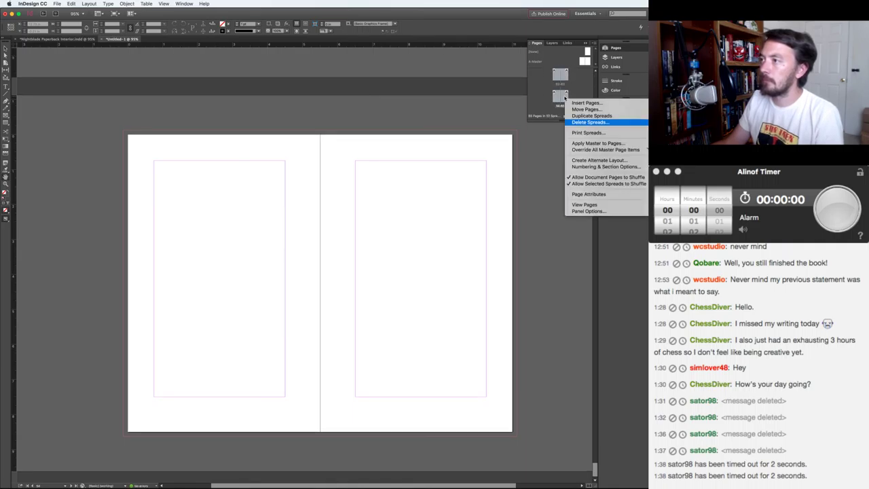
click(579, 116)
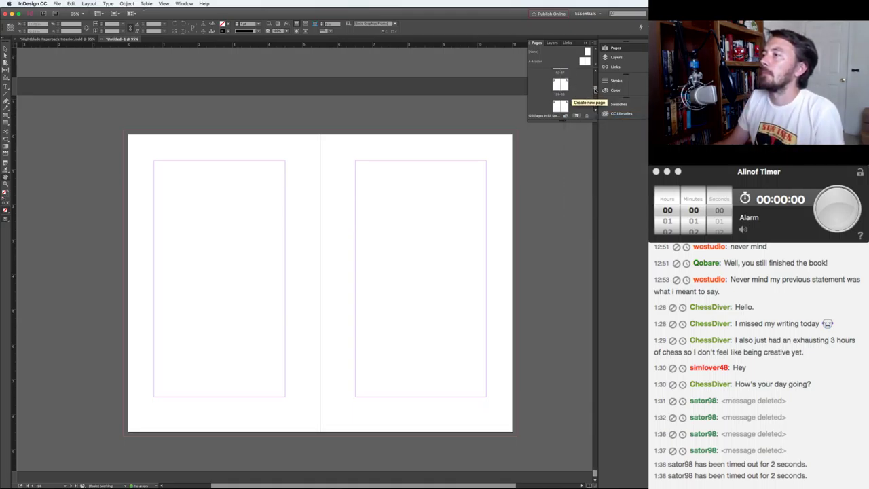
- Duplicate the spreads of pages 2–129, and duplicate the enlarged range of pages 2–257
drag(595, 88, 595, 72)
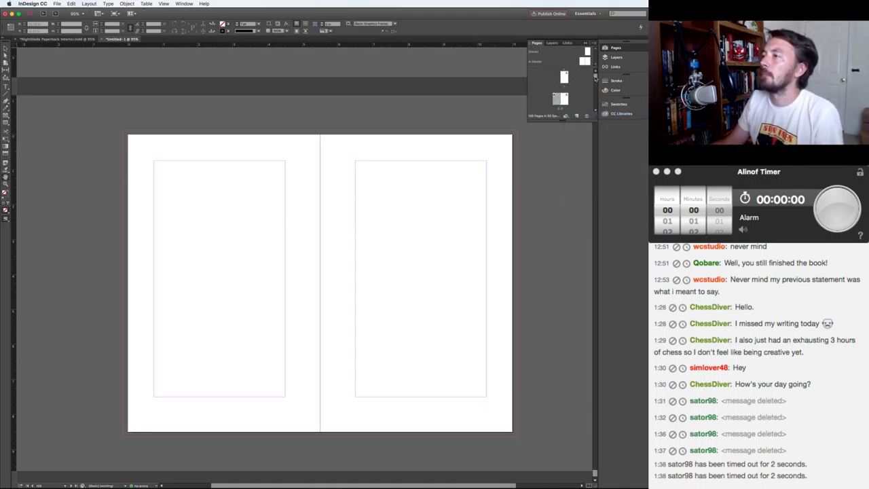
right_click(567, 99)
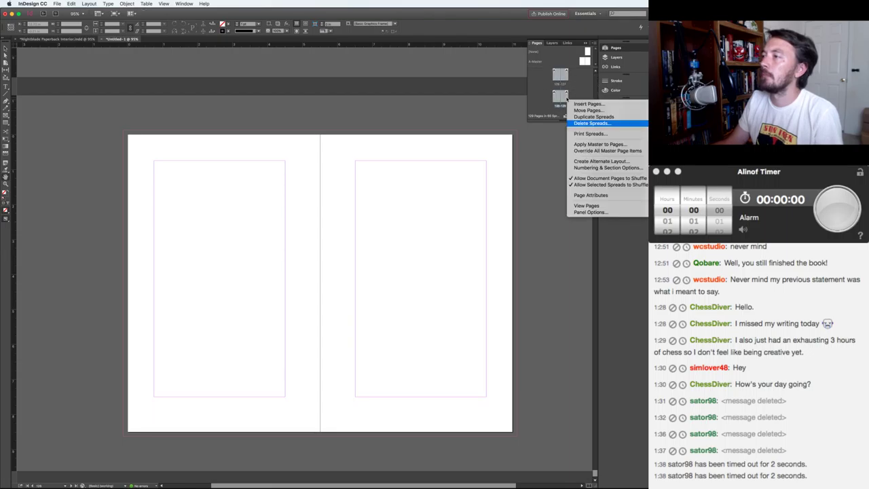
click(596, 112)
drag(596, 106, 594, 71)
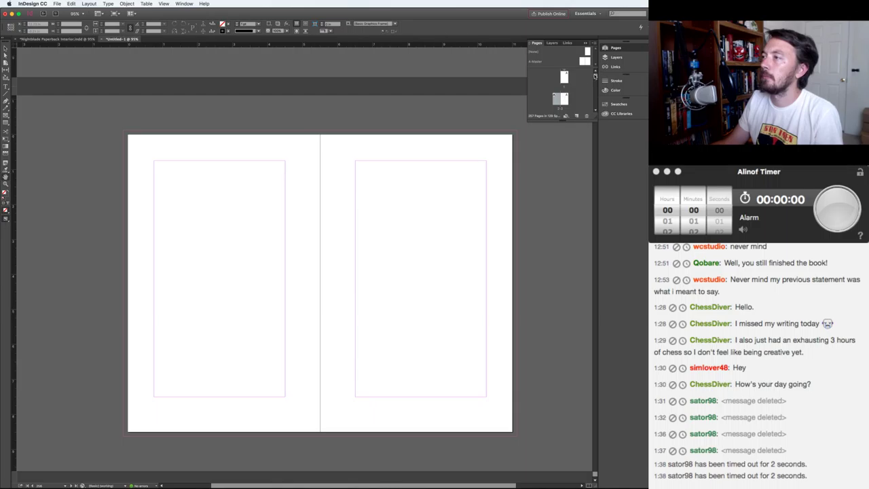
right_click(564, 96)
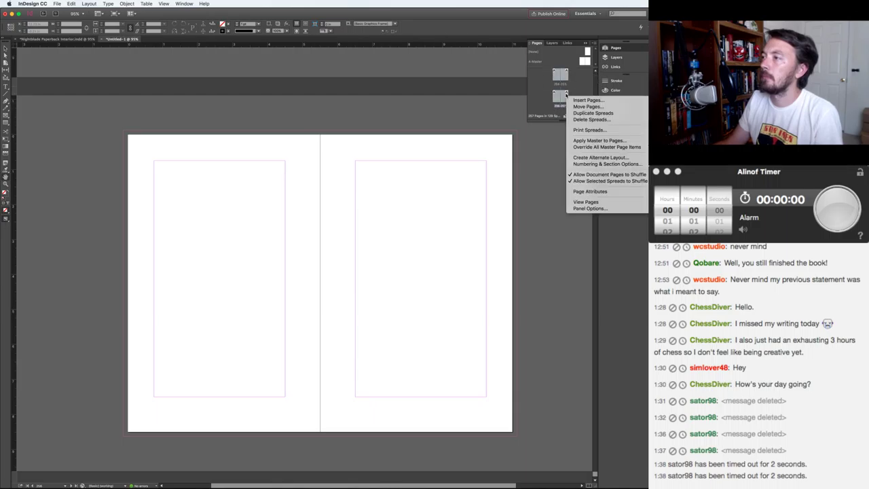
click(578, 114)
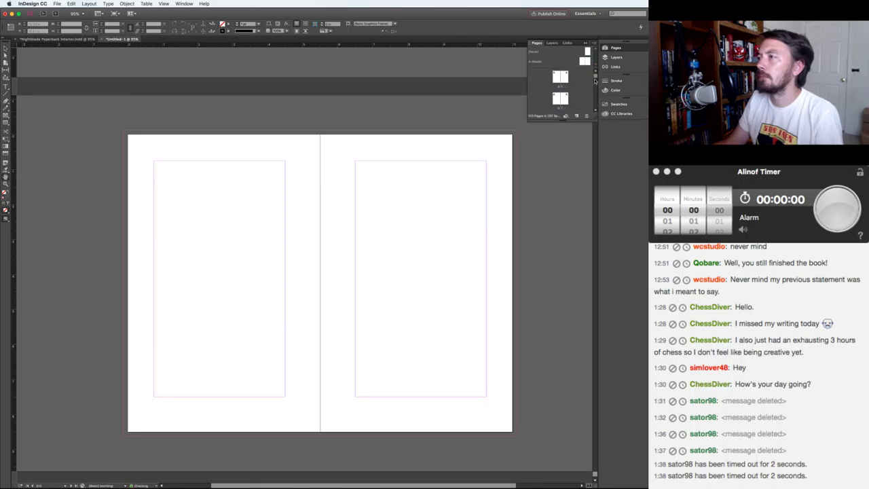
- Select all spreads from page 2 through page 513 and duplicate them
scroll(588, 86, up, 3)
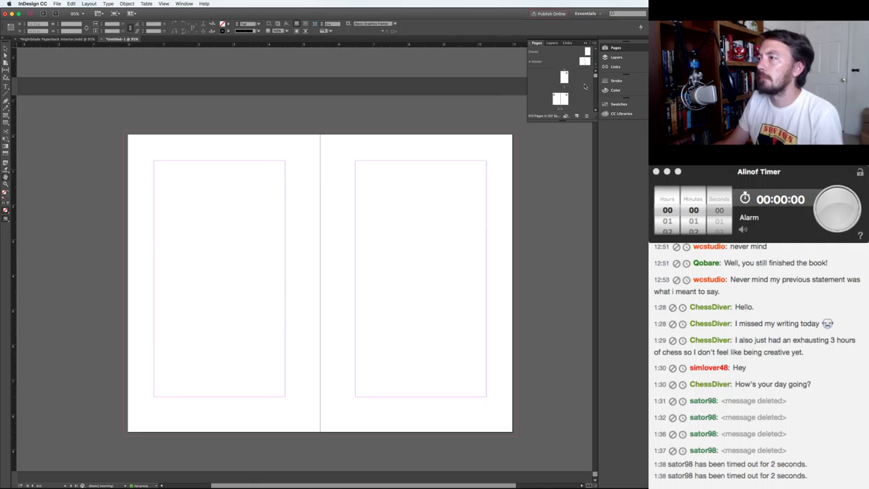
click(559, 101)
drag(594, 76, 595, 125)
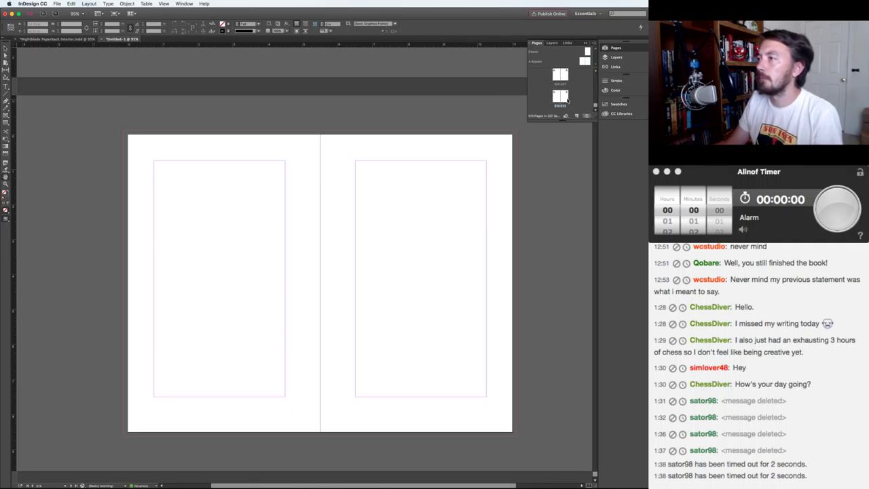
shift+click(564, 96)
right_click(564, 96)
click(580, 114)
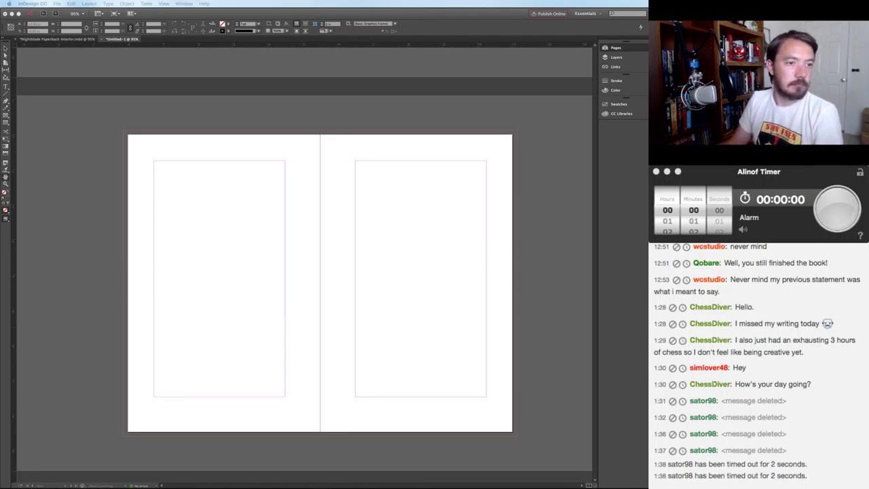
key(super+Tab)
key(super+Tab)
key(super+Tab)
key(super+Tab)
key(super+shift+Tab)
key(super+shift+Tab)
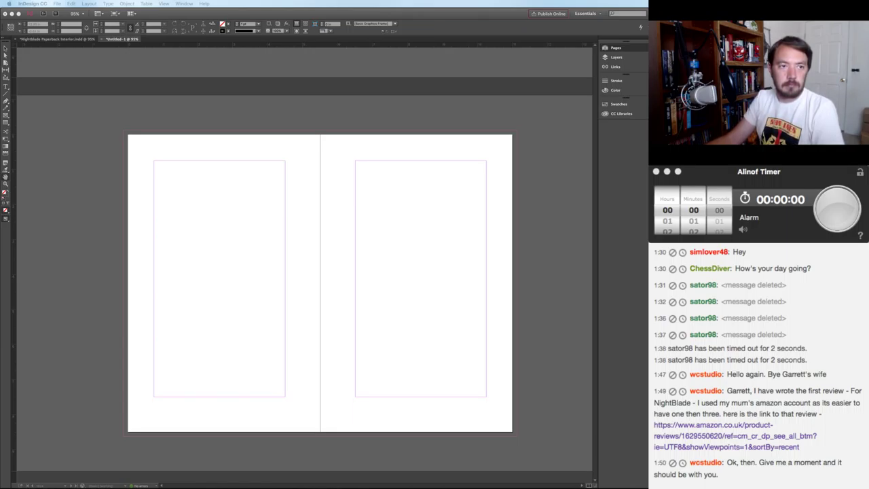
key(super+Tab)
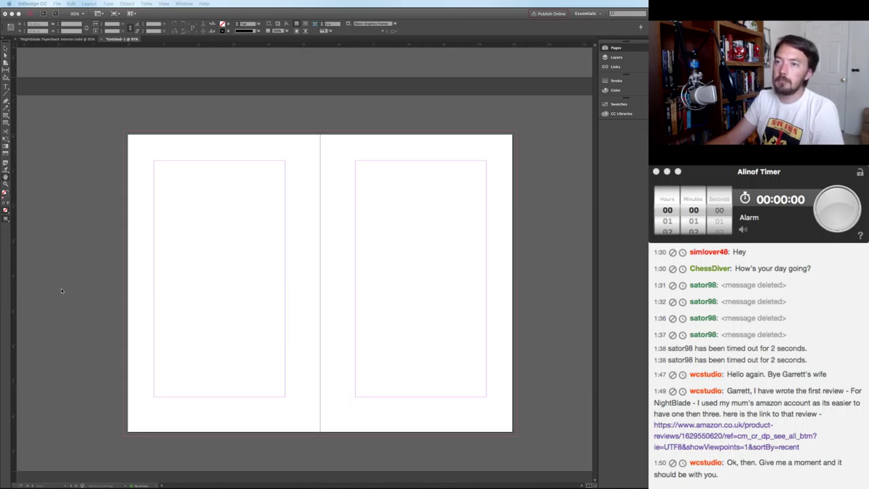
- Go to page 1 of the untitled document
scroll(61, 290, down, 10)
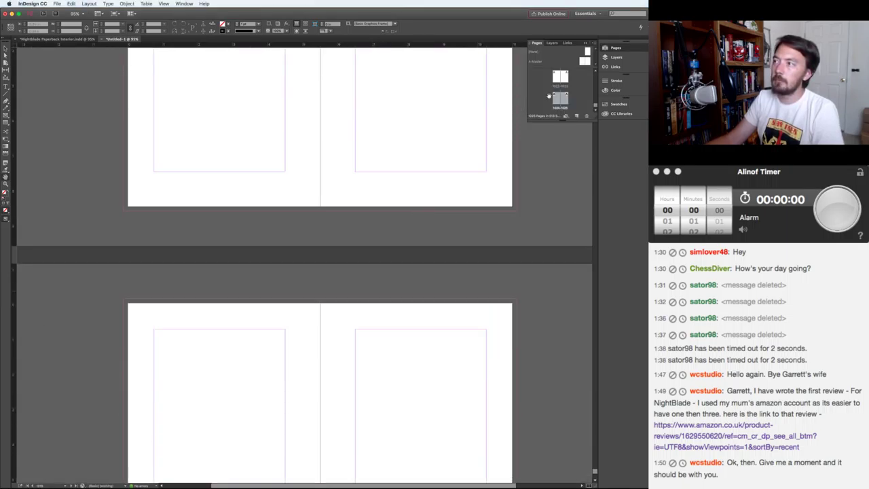
drag(594, 106, 596, 65)
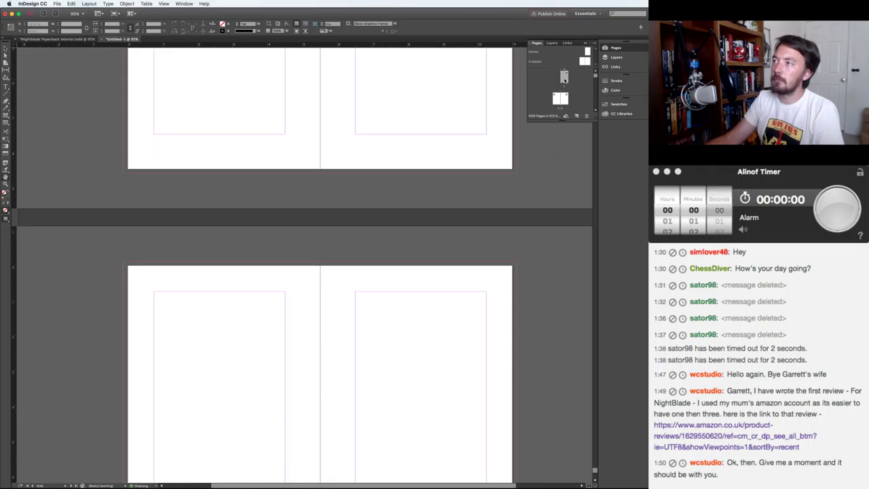
double_click(562, 97)
- Switch to Finder and open the INTERIOR FILES folder in VOLUME 02 of the 02 Academy Journals PRINT folder
key(super+Tab)
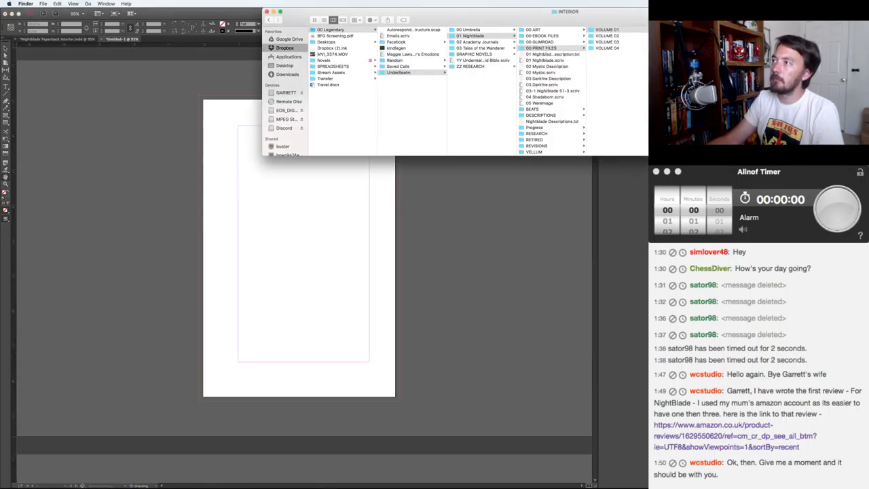
click(494, 43)
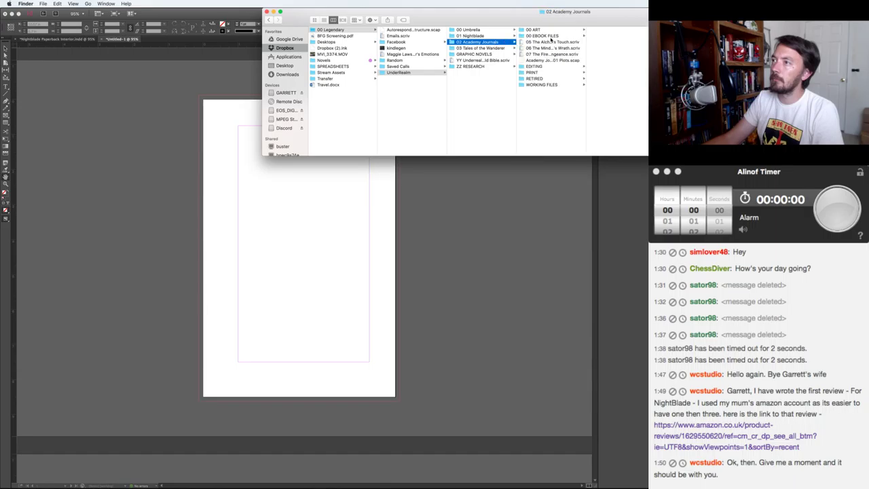
click(545, 72)
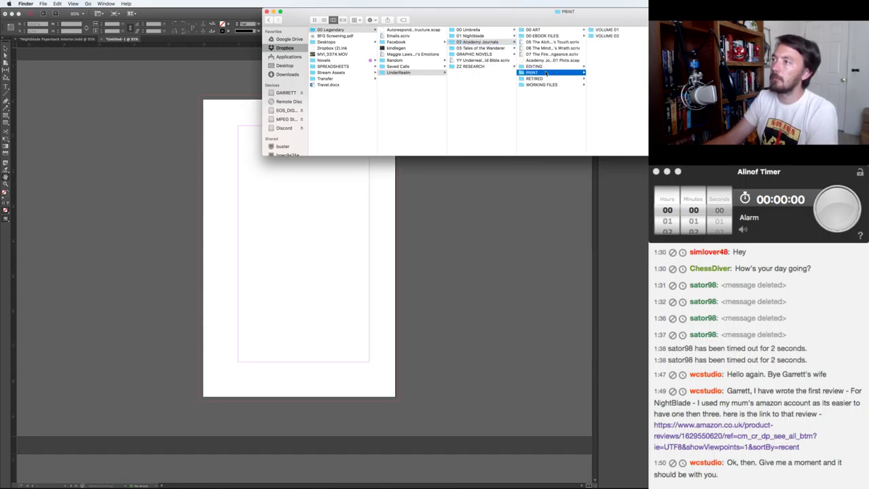
key(Right)
key(Down)
key(Right)
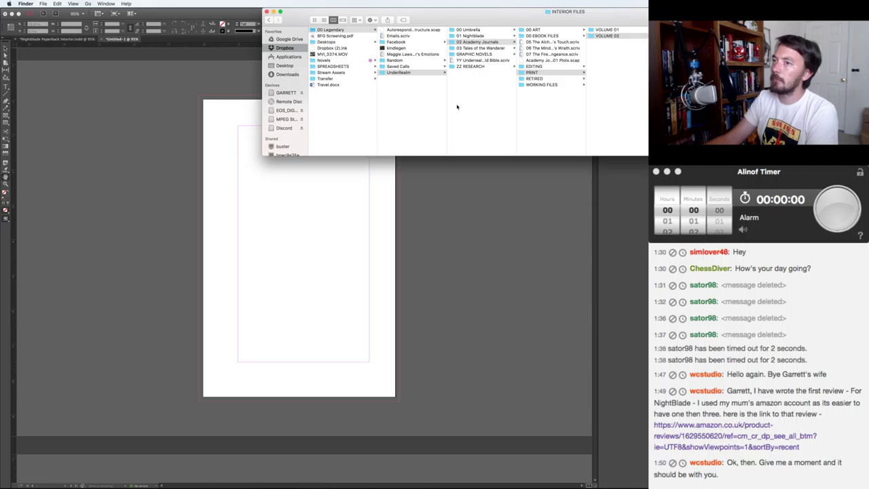
- Place the manuscript file from the INTERIOR FILES folder at page 1's margin corner and open Find Font for its missing fonts
drag(457, 106, 165, 170)
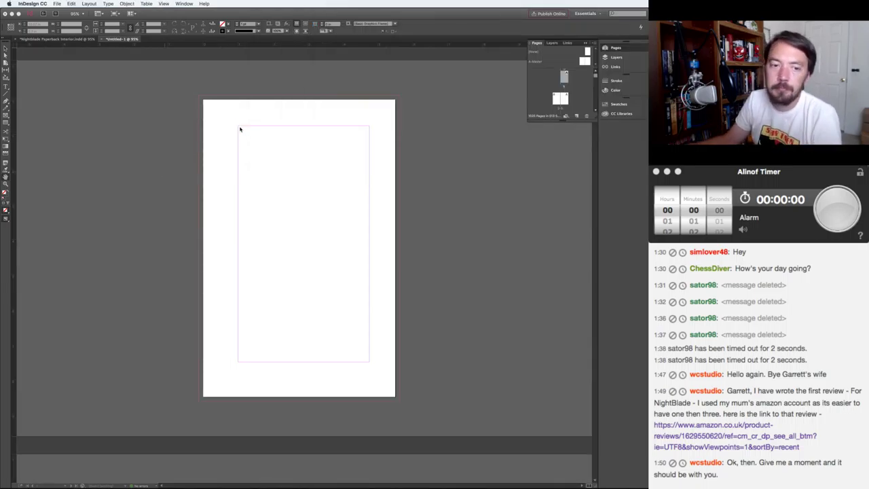
click(240, 129)
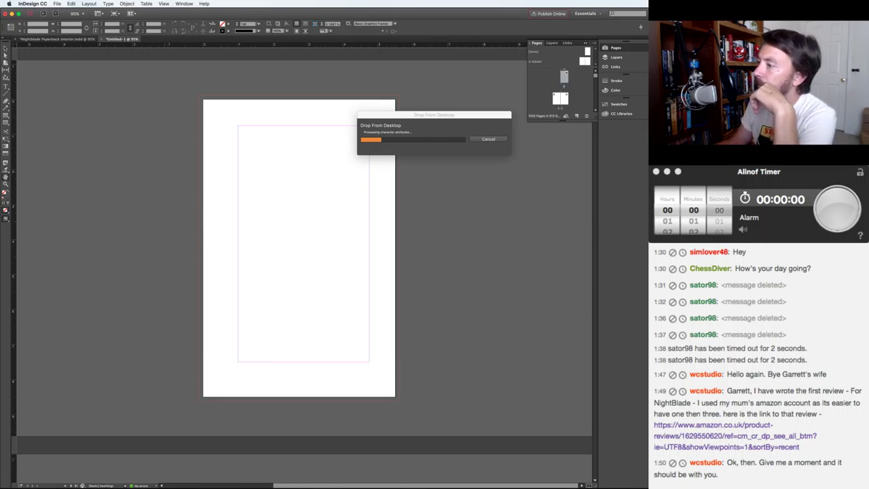
click(265, 322)
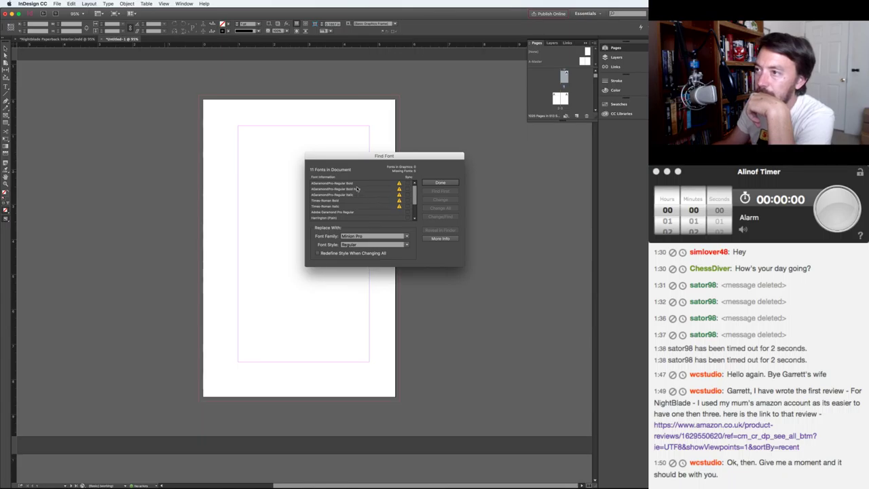
- Replace every AGaramondPro-Regular Bold occurrence with Adobe Garamond Pro Bold
click(362, 237)
text(Adobe Garamond)
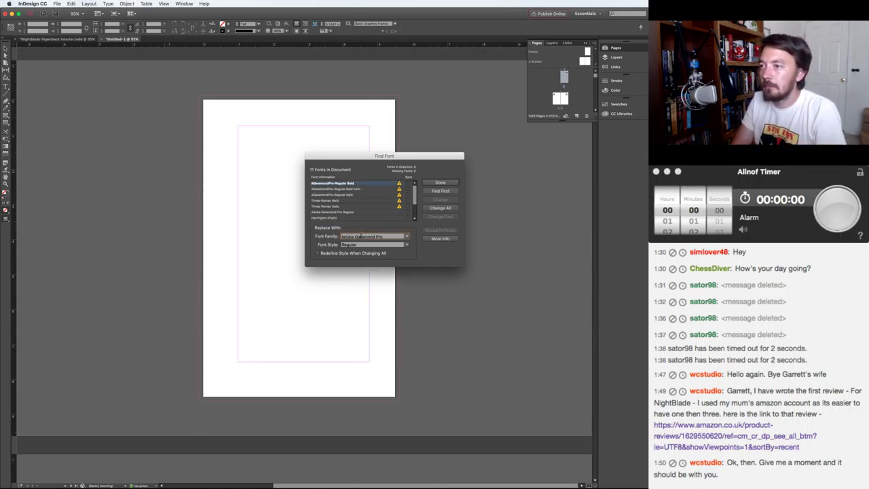
key(Tab)
text(B)
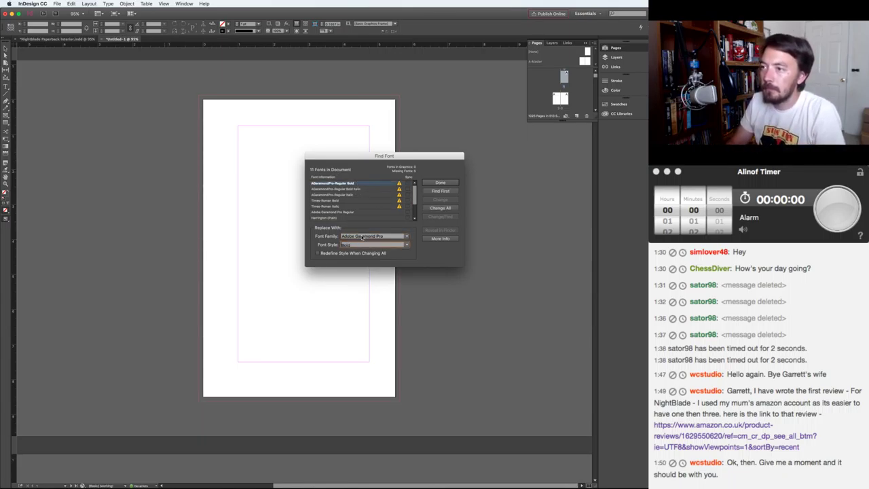
click(439, 207)
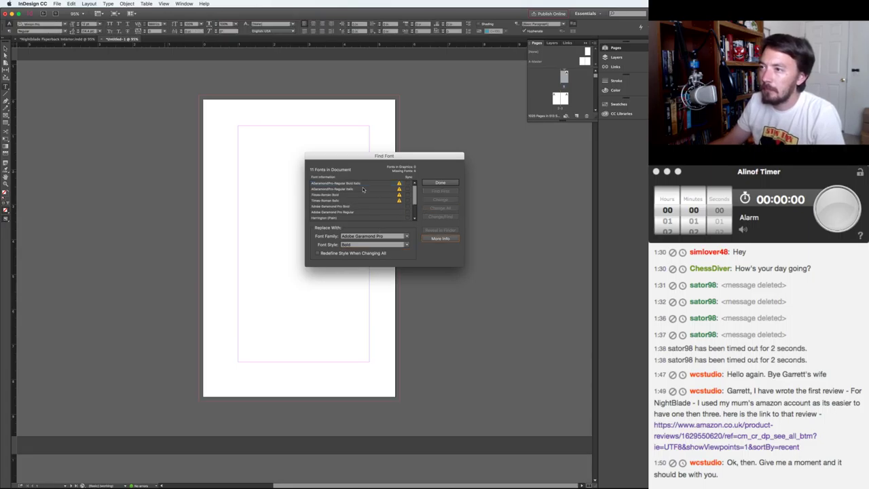
- Replace all AGaramondPro-Regular Bold Italic with Adobe Garamond Pro Bold Italic, and AGaramondPro-Regular Italic with Adobe Garamond Pro Italic
click(359, 189)
click(359, 183)
click(364, 245)
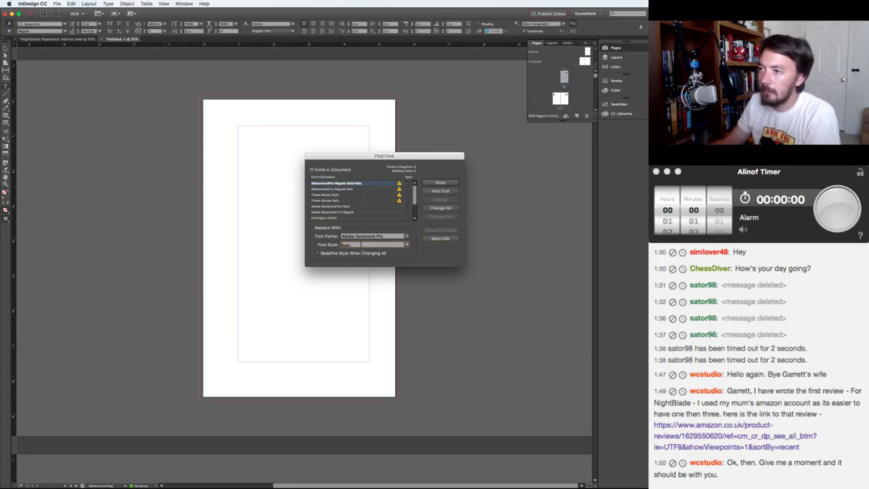
text(I)
click(440, 208)
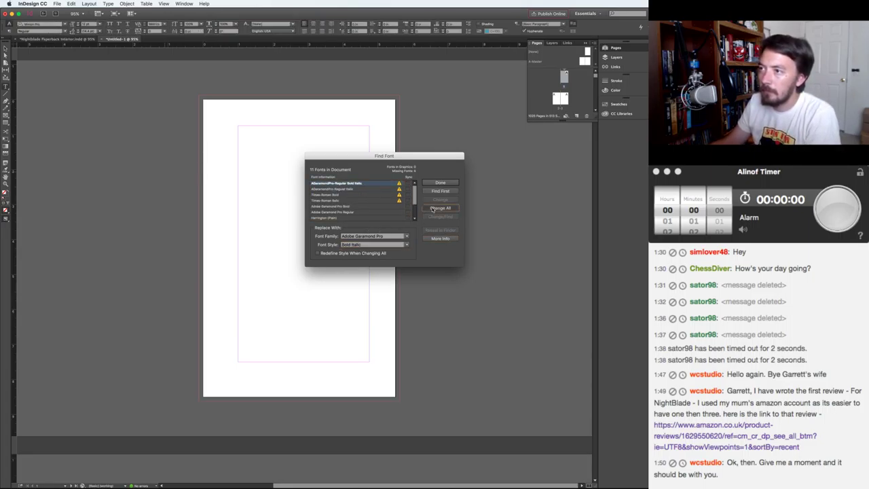
click(357, 184)
click(369, 245)
text(Italic)
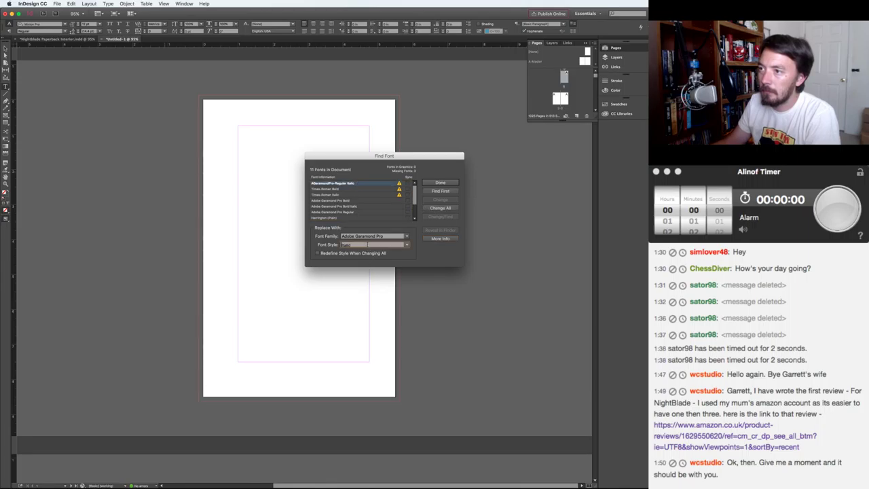
click(430, 208)
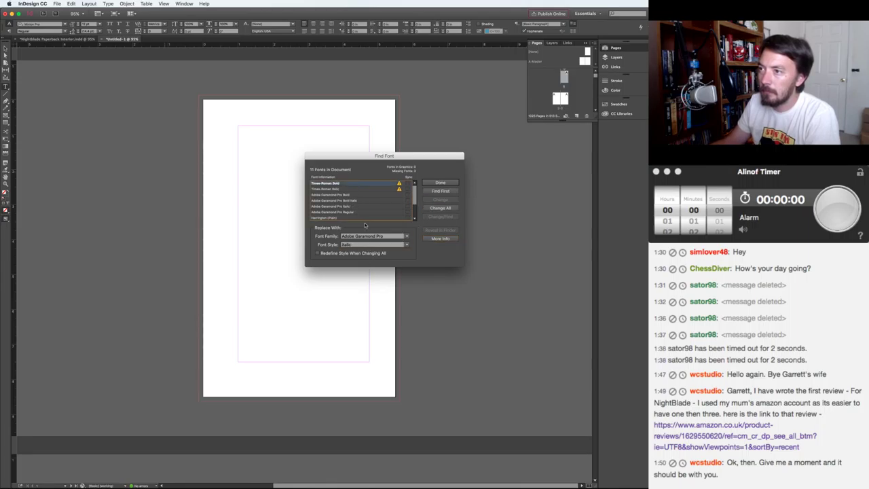
- Replace all Times-Roman Bold text with Adobe Garamond Pro Bold, and Times-Roman Italic with Adobe Garamond Pro Italic
click(362, 244)
text(Bold)
click(440, 208)
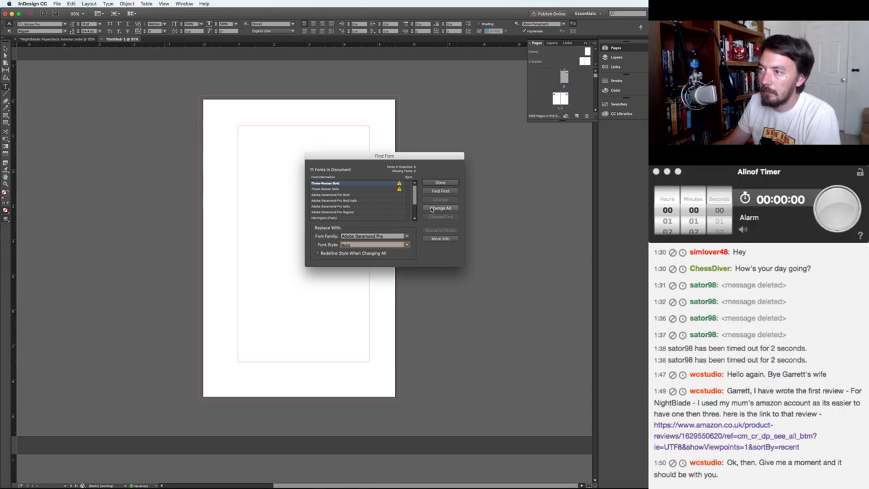
click(362, 184)
click(363, 245)
key(Down)
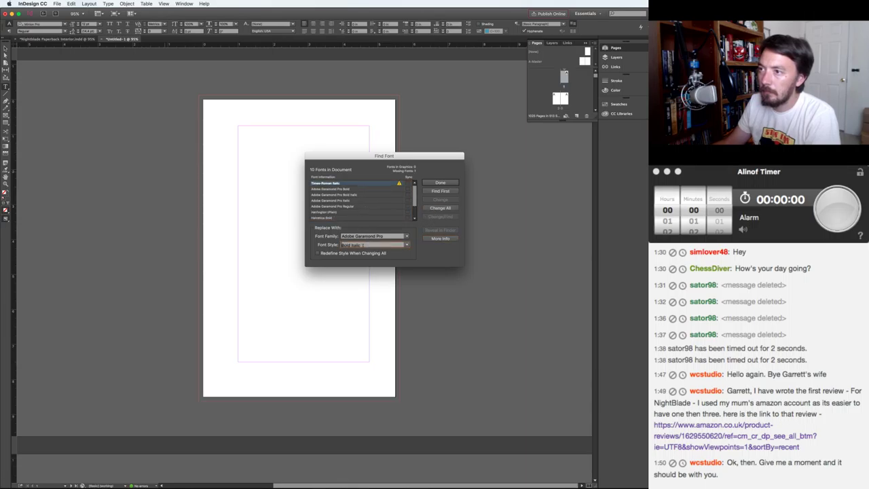
click(429, 208)
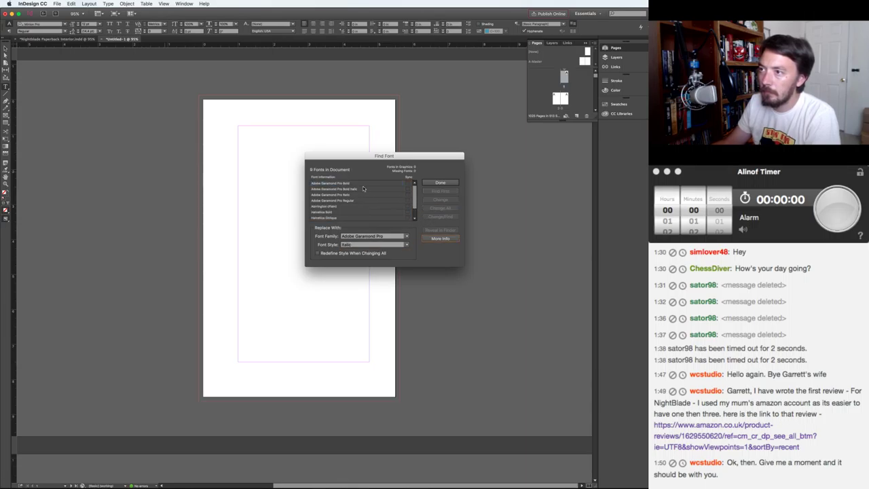
- Replace all Helvetica Bold text with Adobe Garamond Pro Bold, and Helvetica Oblique with Adobe Garamond Pro
scroll(343, 205, down, 1)
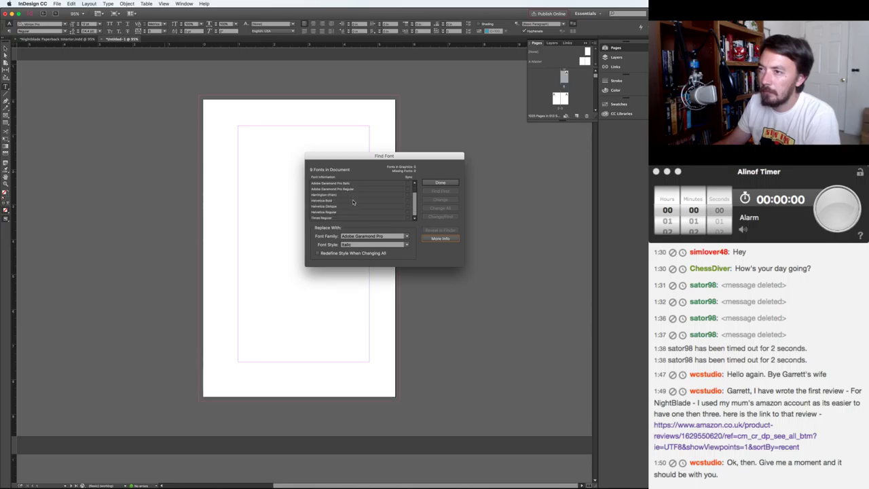
click(340, 201)
click(360, 244)
text(Bold)
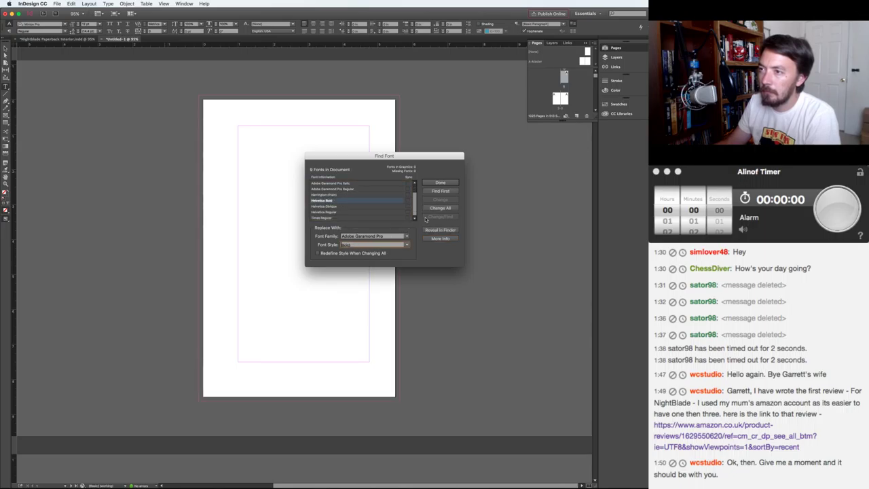
click(435, 208)
click(350, 206)
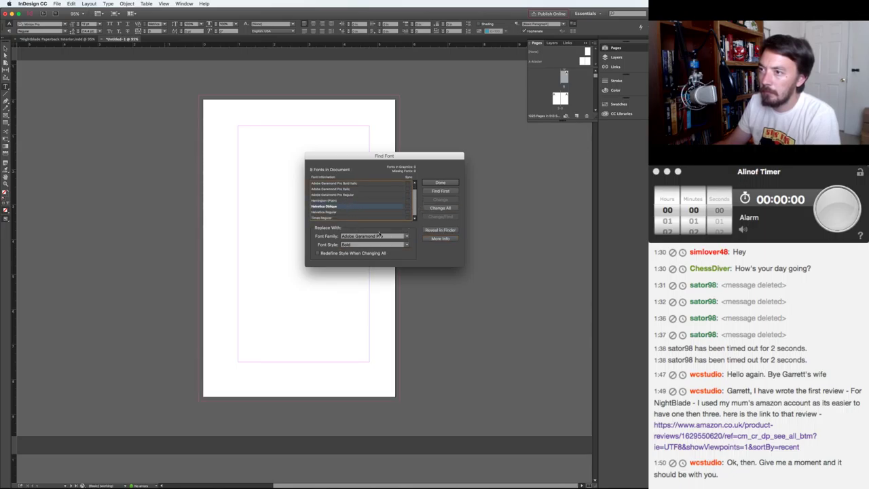
click(377, 244)
key(Down)
click(440, 208)
- Replace all Helvetica Regular and Times Regular text with Adobe Garamond Pro Regular and finish the font replacement
click(346, 212)
click(360, 243)
text(Regular)
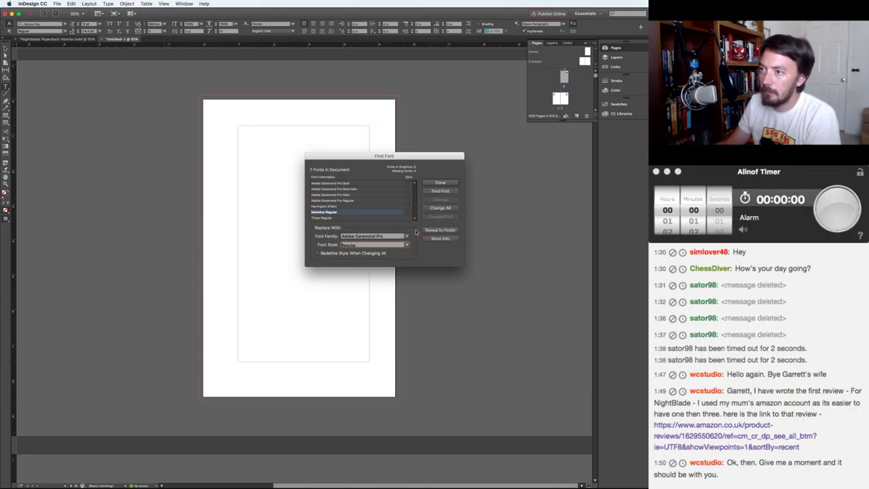
click(440, 208)
click(340, 213)
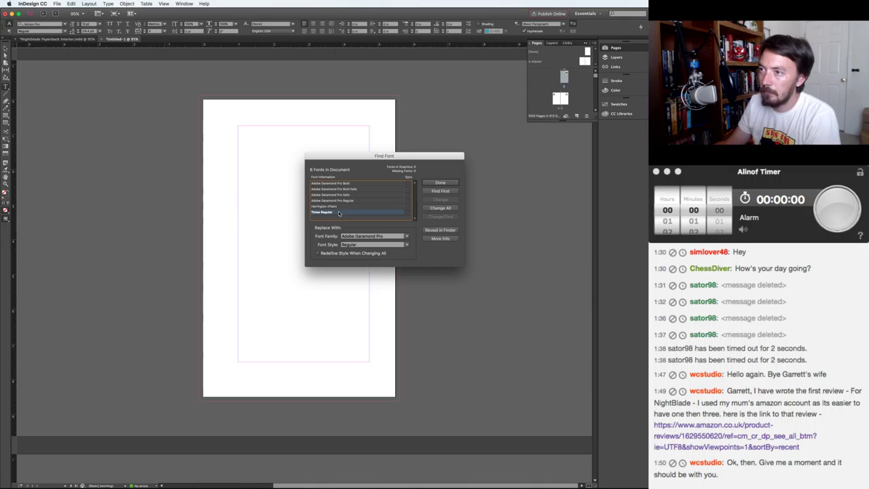
click(440, 208)
click(441, 184)
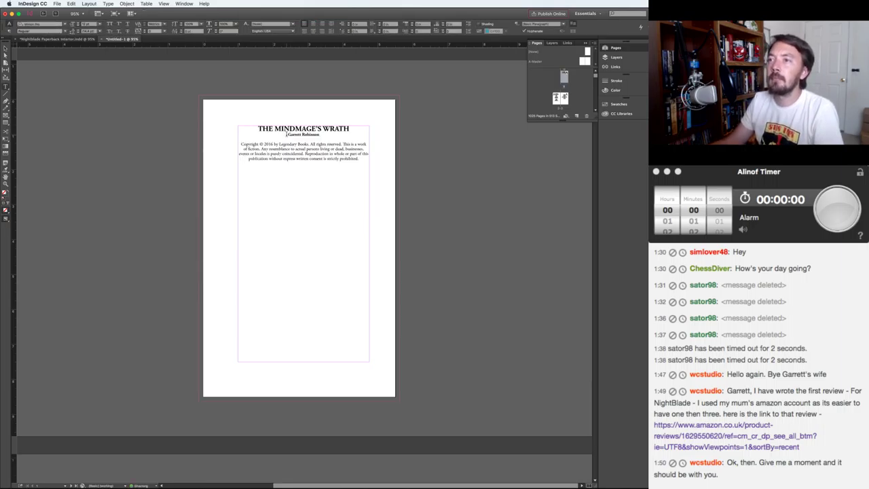
- Examine the placed front matter on pages 1 to 3, including the website hyperlink in the book list on page 2
key(v)
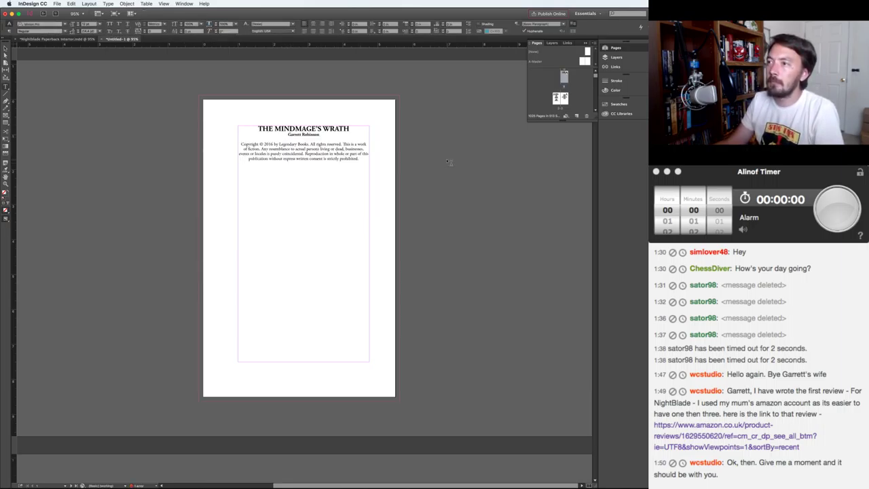
drag(501, 158, 511, 159)
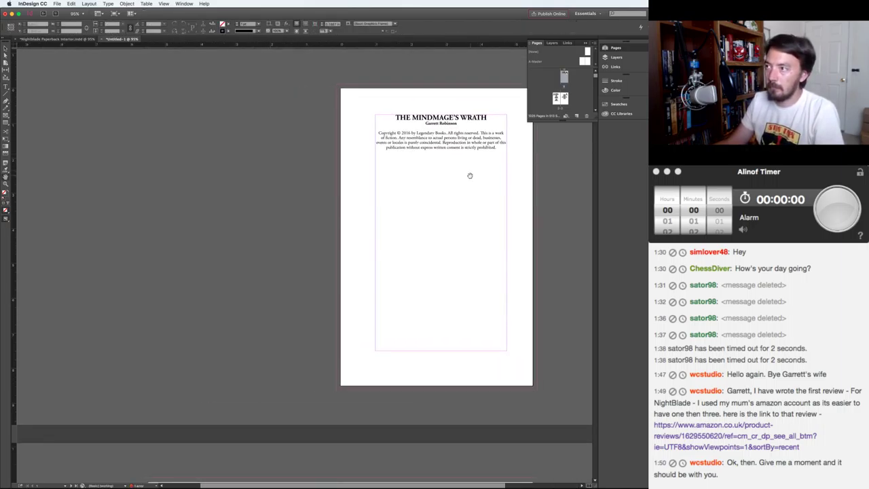
scroll(468, 175, down, 10)
scroll(469, 175, up, 8)
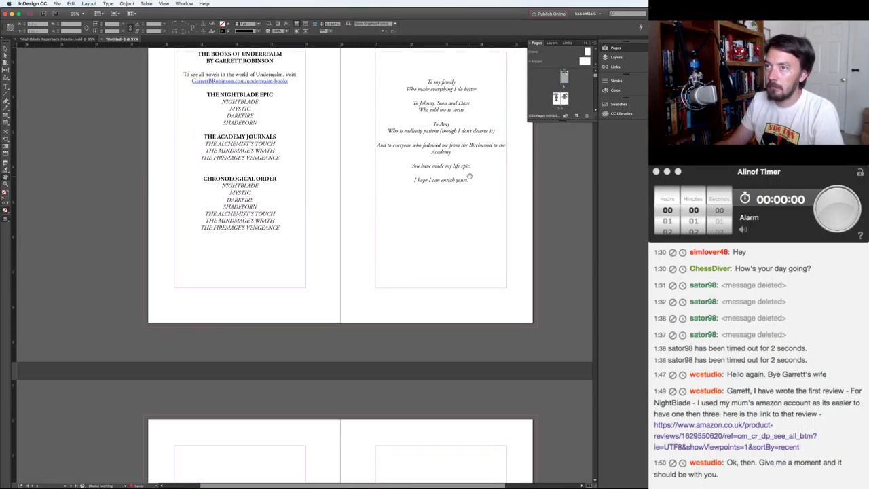
scroll(469, 176, down, 7)
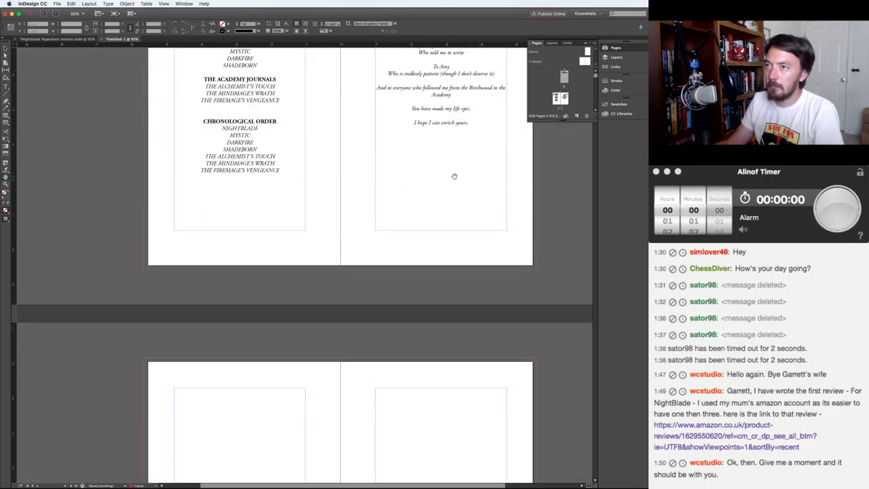
scroll(457, 175, up, 3)
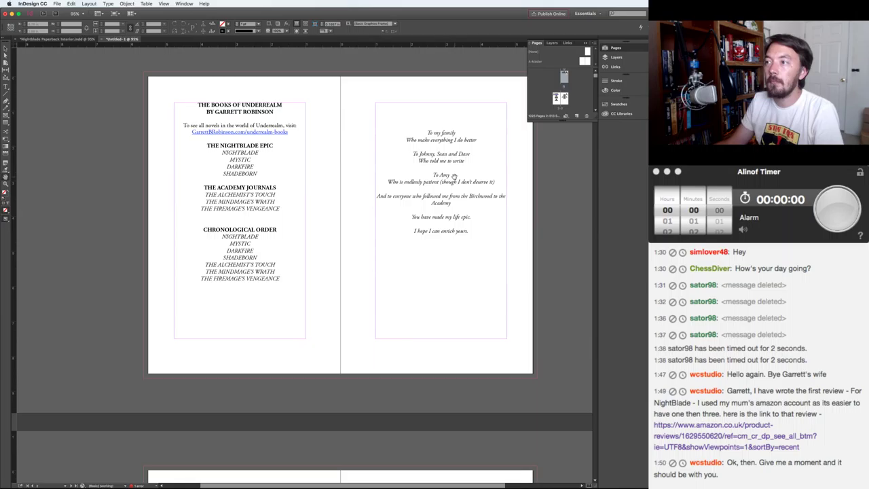
double_click(236, 127)
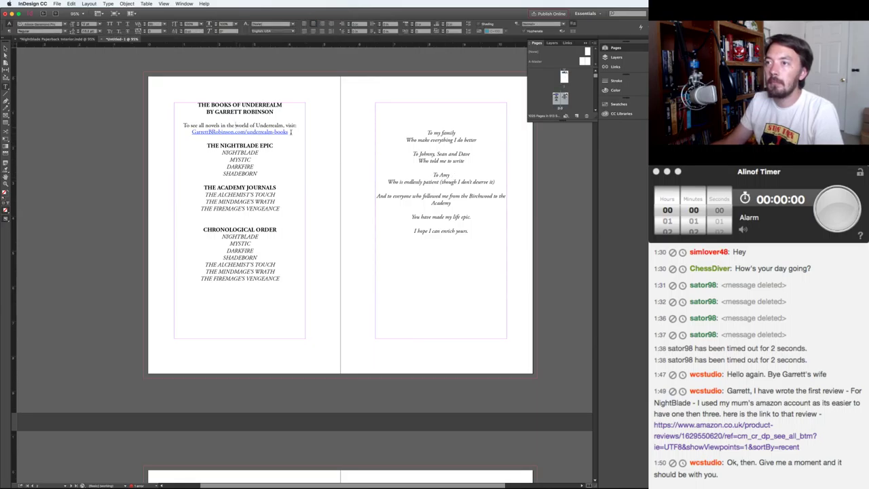
key(shift+Right)
click(247, 126)
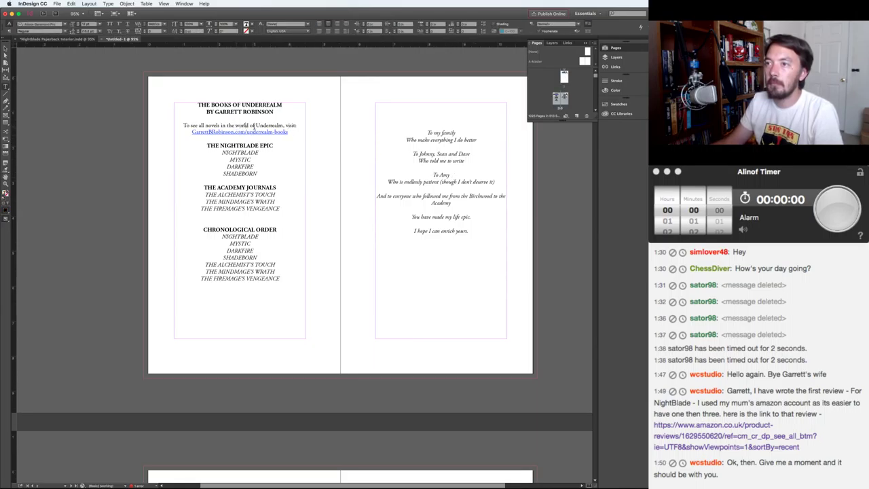
drag(253, 126, 287, 132)
- Switch to Scrivener, open the Compile settings and enable Remove all hyperlinks in the Transformations options
key(super+Tab)
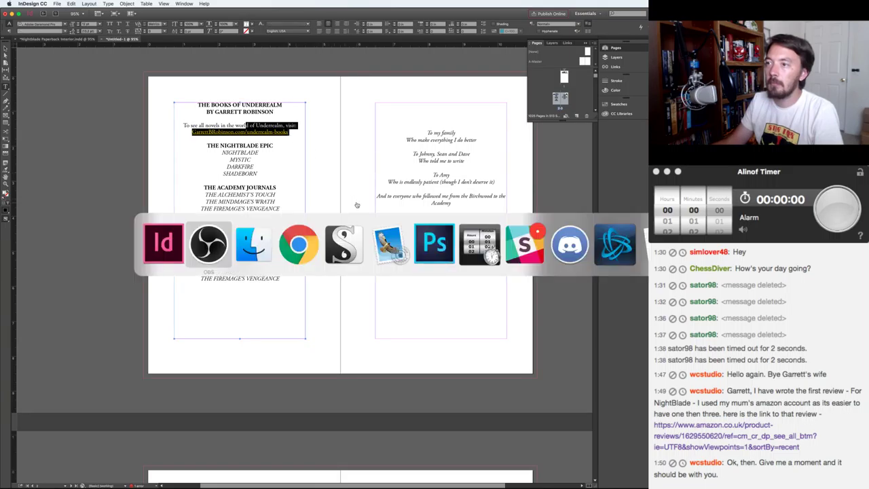
key(super+alt+e)
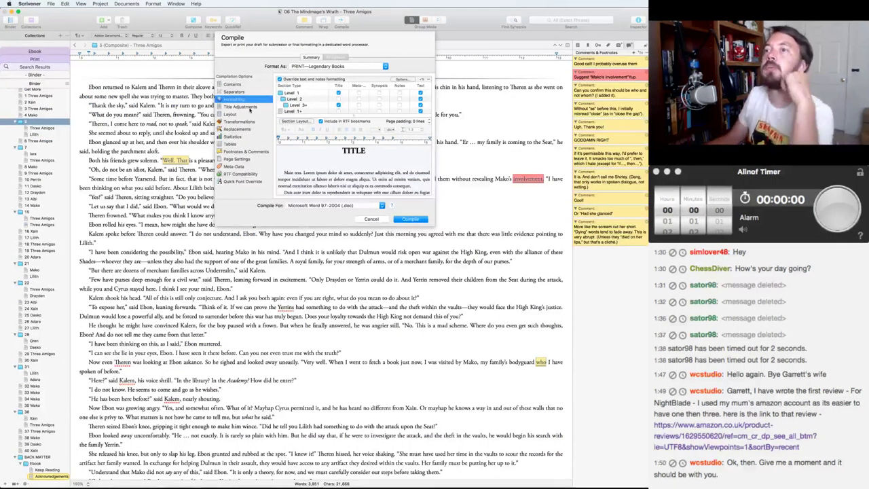
click(241, 114)
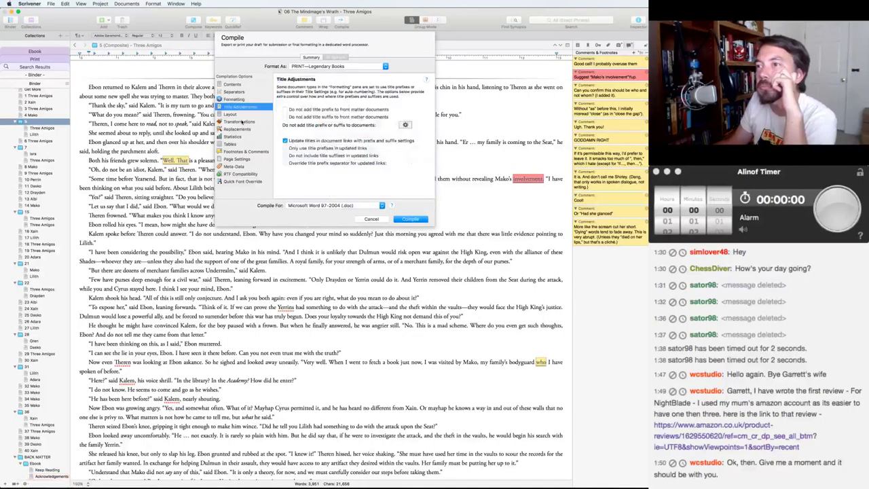
click(239, 123)
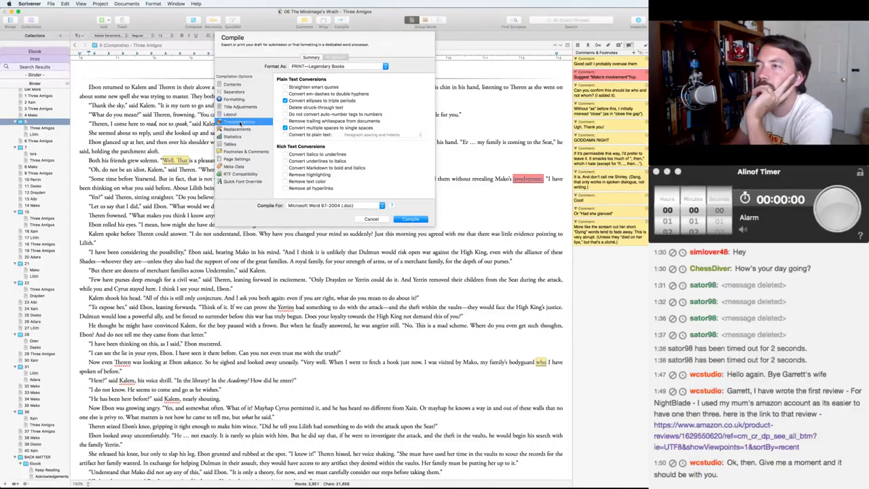
click(240, 115)
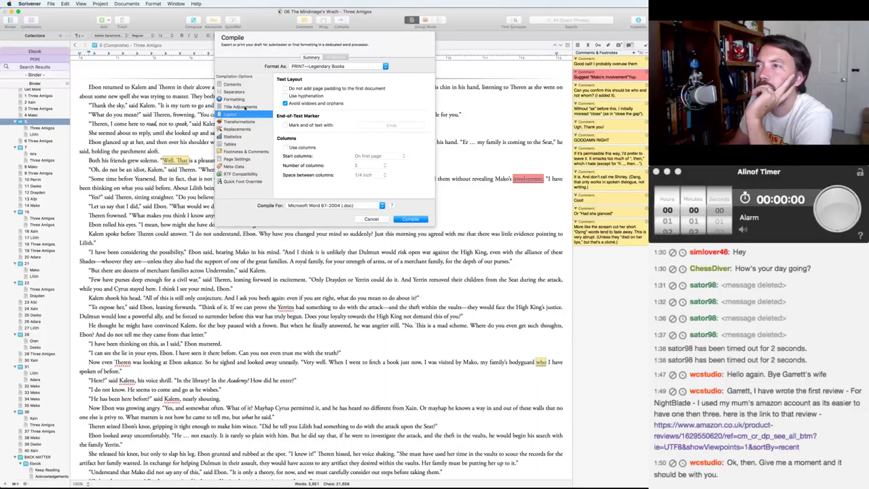
click(241, 107)
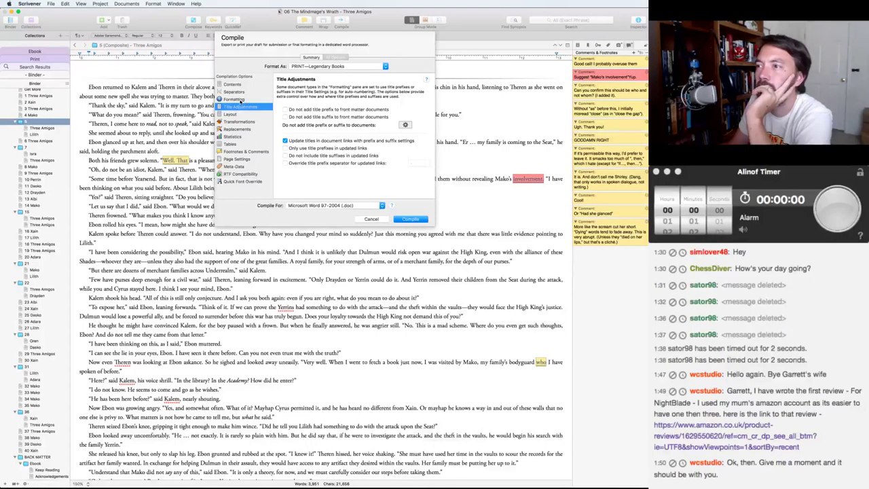
click(240, 122)
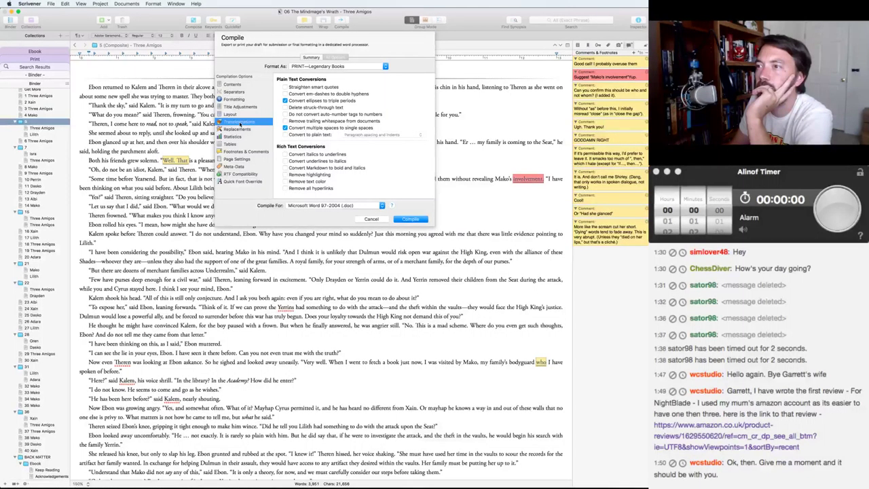
click(285, 188)
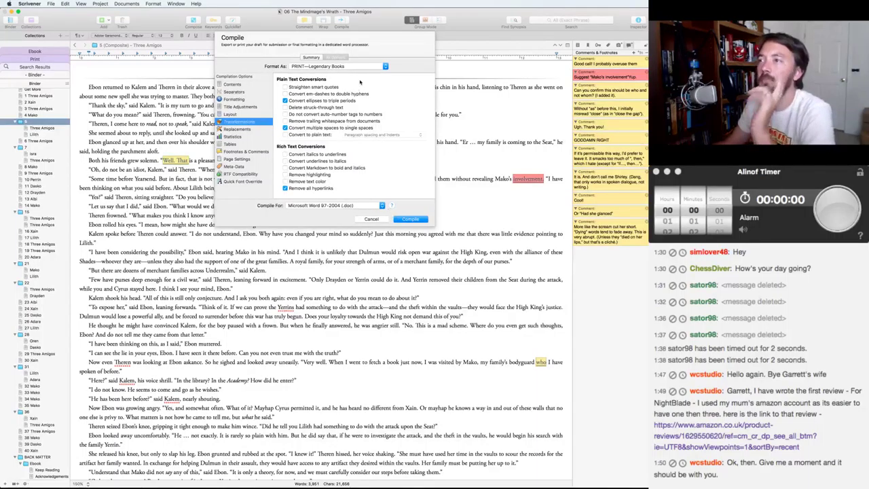
- Overwrite the PRINT—Legendary Books compile format preset with the current compile settings
click(338, 66)
click(336, 89)
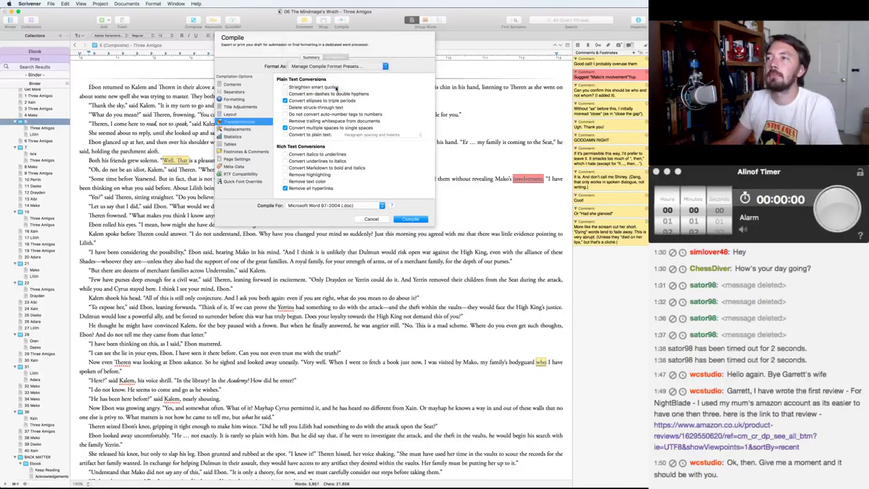
scroll(400, 167, down, 5)
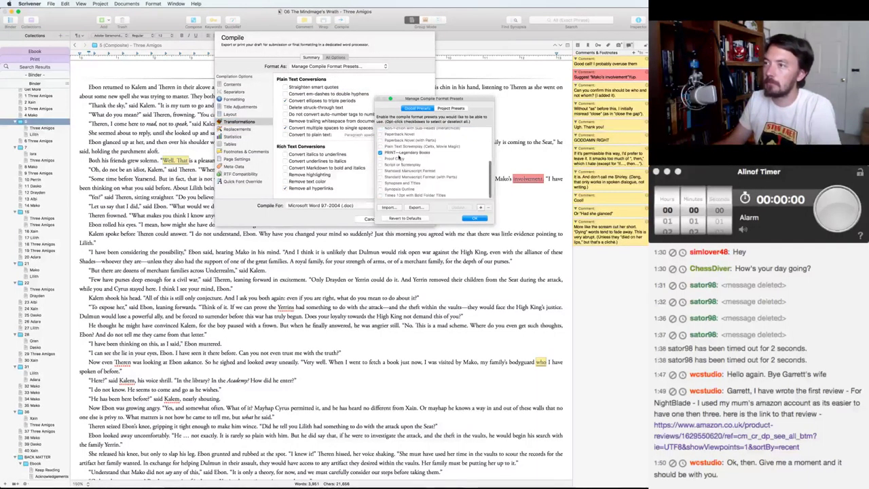
click(401, 154)
click(459, 207)
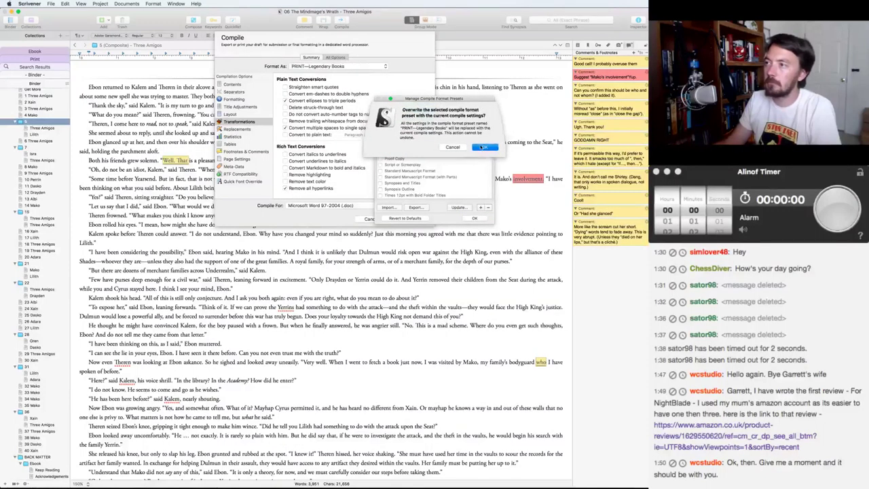
click(481, 146)
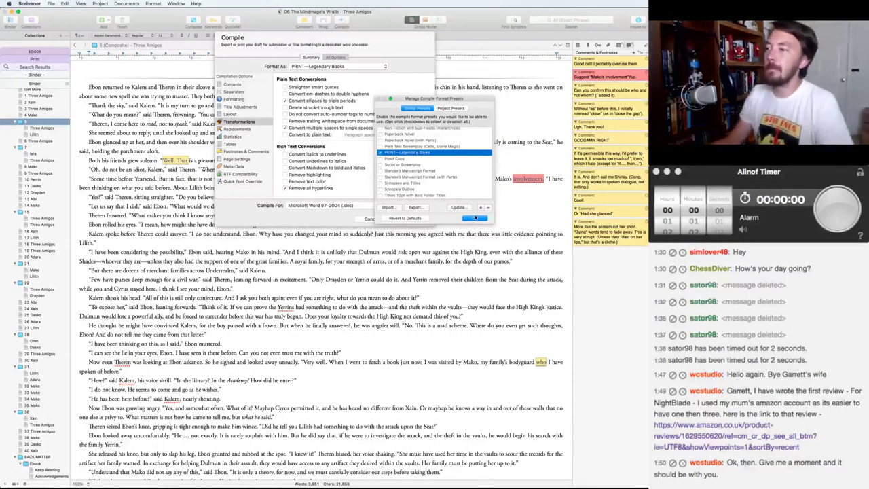
- Confirm the compile format presets and close the Compile settings
click(474, 218)
click(411, 218)
- Switch to InDesign and set the fill colour of the selected website text in the page 2 book list to Black
key(super+Tab)
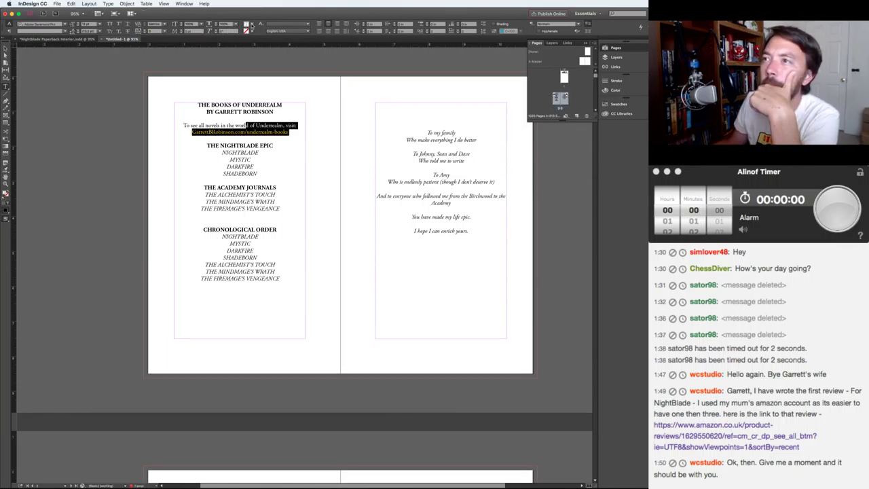
click(252, 24)
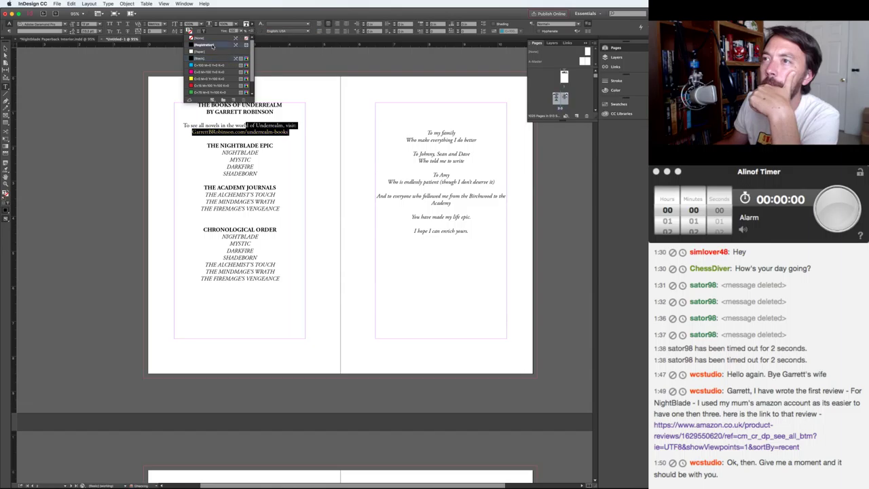
click(135, 101)
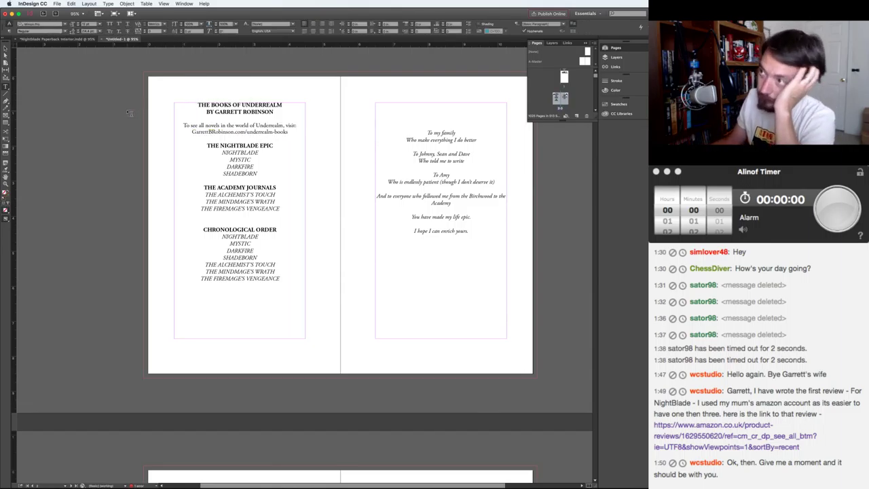
- Delete the blank lines above the dedication on page 3 and set its text frame's vertical justification to Center
click(423, 125)
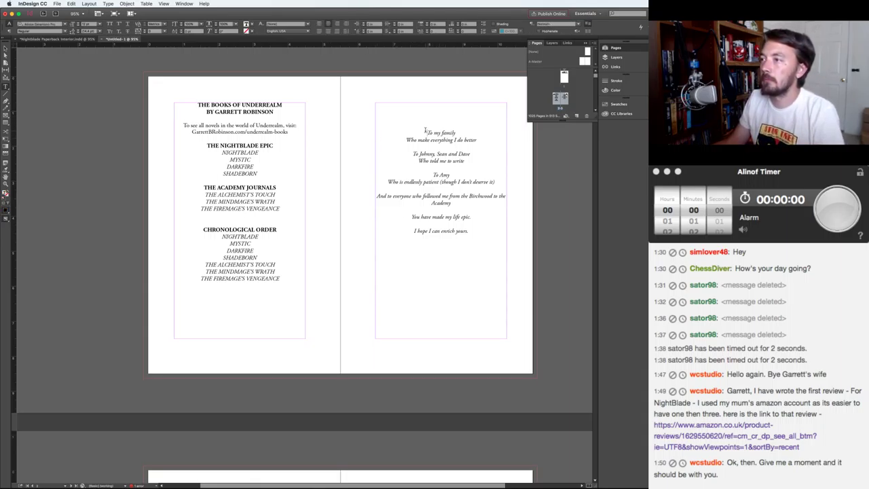
key(Delete)
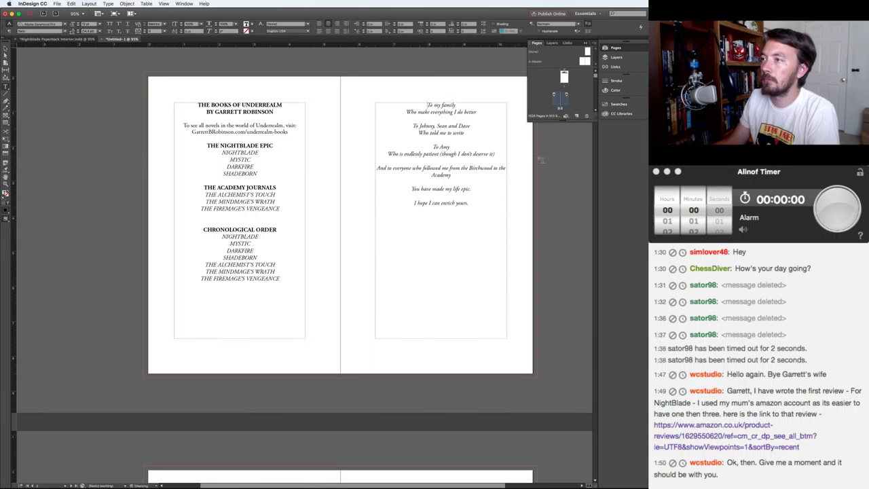
key(Escape)
key(super+b)
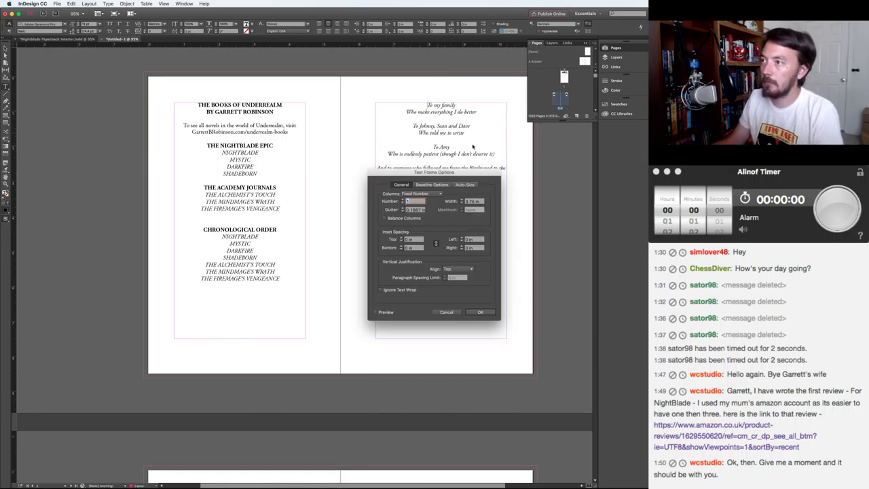
click(458, 270)
click(456, 283)
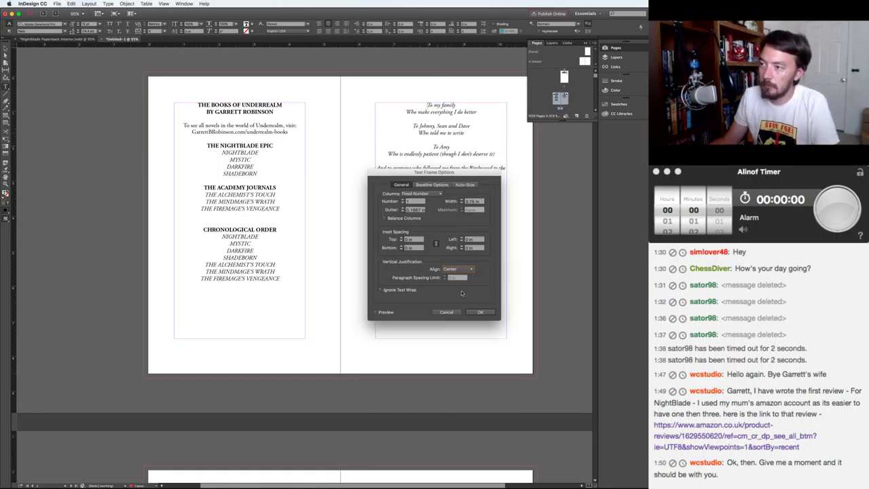
click(478, 312)
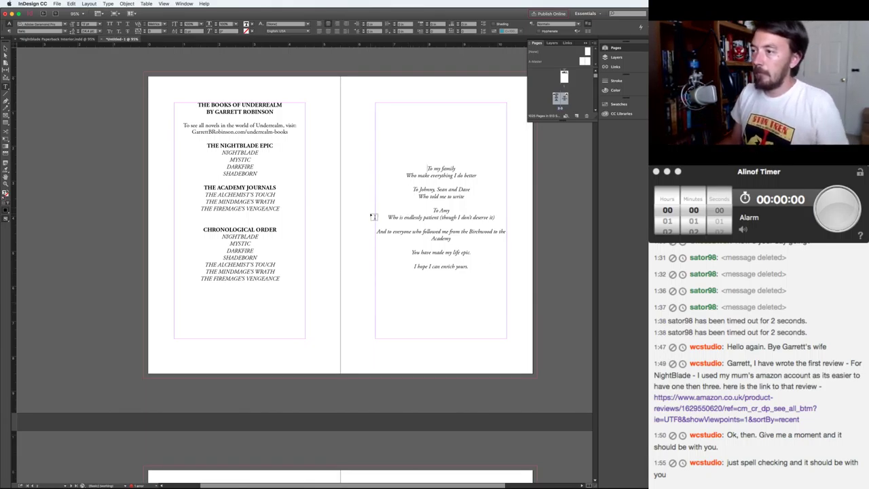
- Set the vertical justification of the book list's text frame on page 2 to Center
click(99, 270)
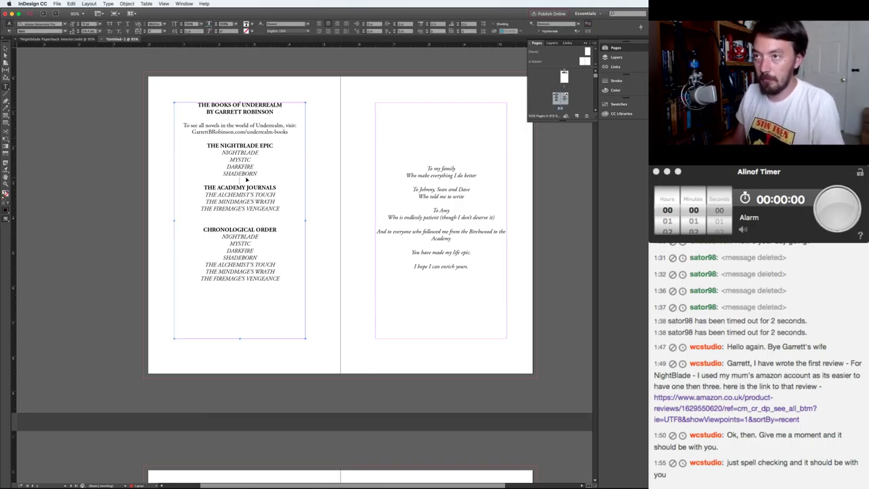
key(super+b)
click(467, 269)
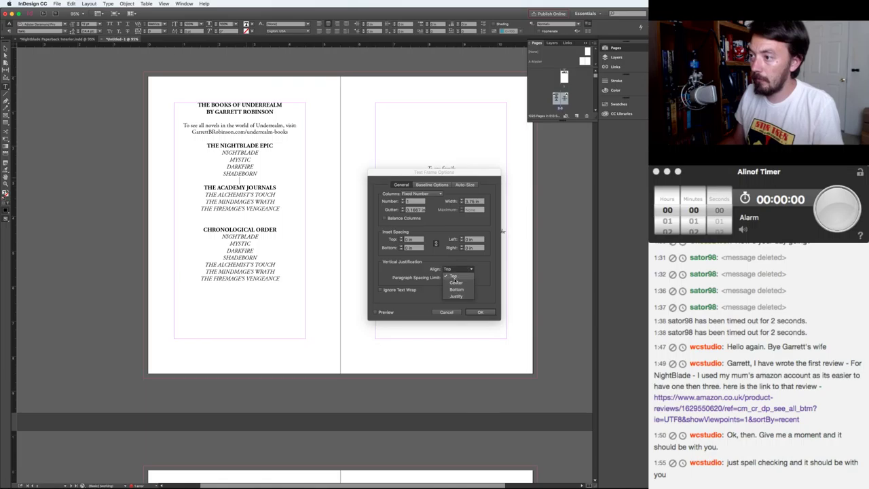
click(456, 284)
click(479, 312)
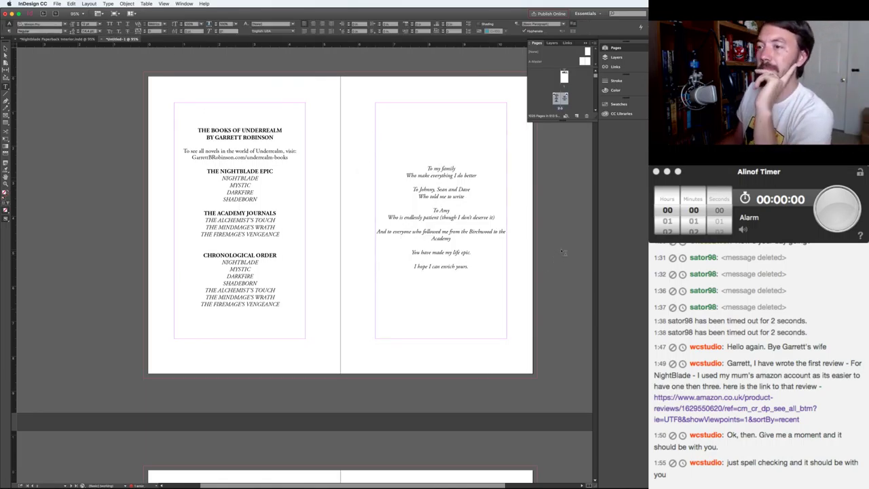
- Load the text flow from the frame on page 5 and place it at the upper margin corner of page 6
scroll(562, 252, down, 8)
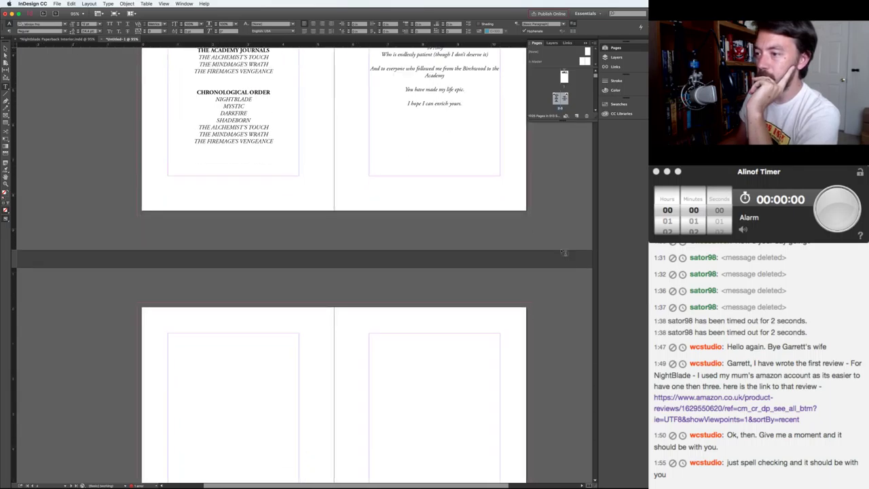
scroll(554, 240, down, 4)
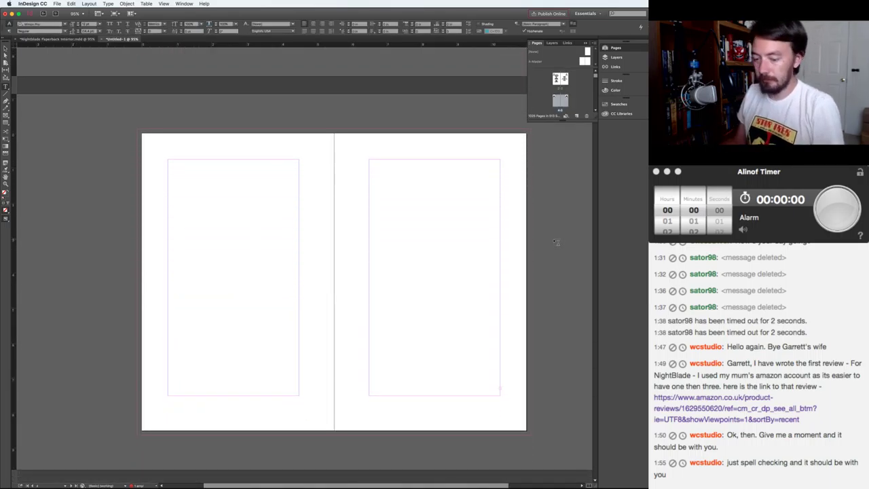
key(v)
click(501, 391)
click(501, 389)
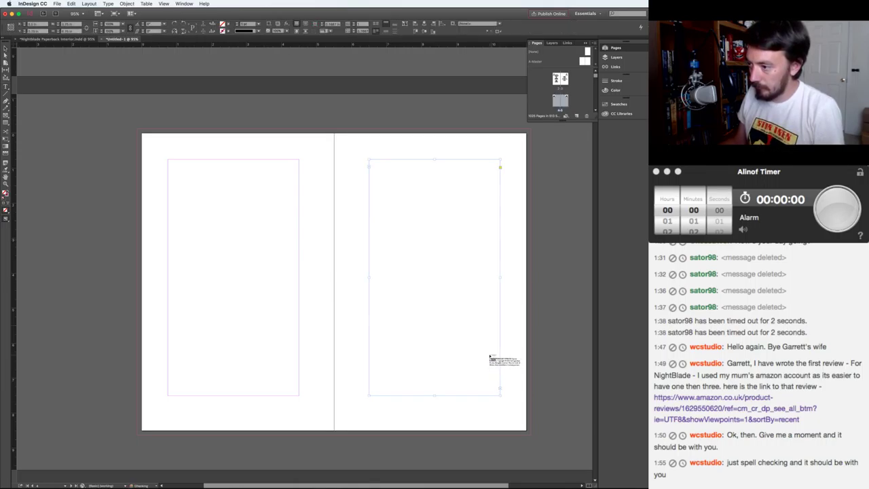
scroll(490, 355, down, 3)
scroll(490, 357, down, 5)
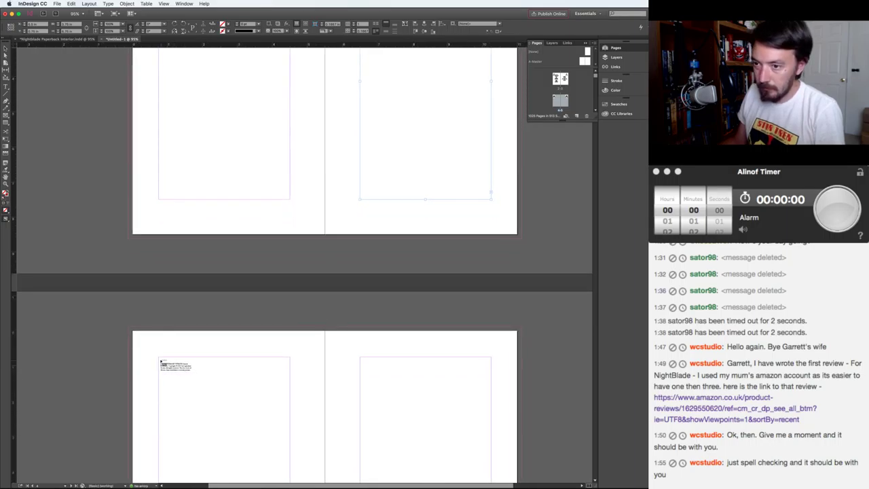
click(159, 358)
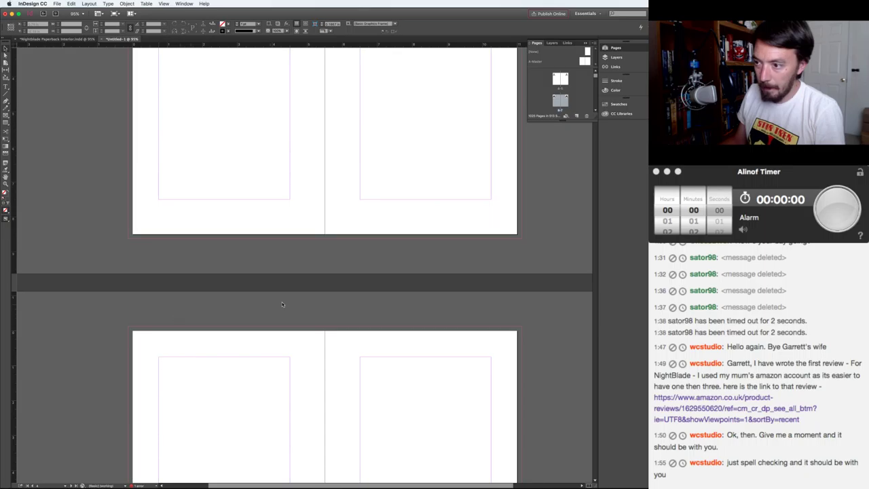
- Set the document view magnification to 90%
scroll(281, 304, down, 5)
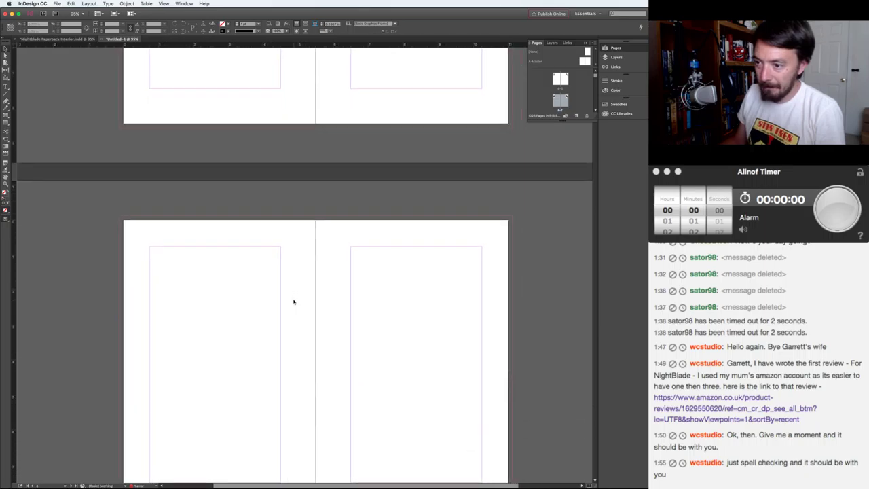
scroll(293, 301, down, 7)
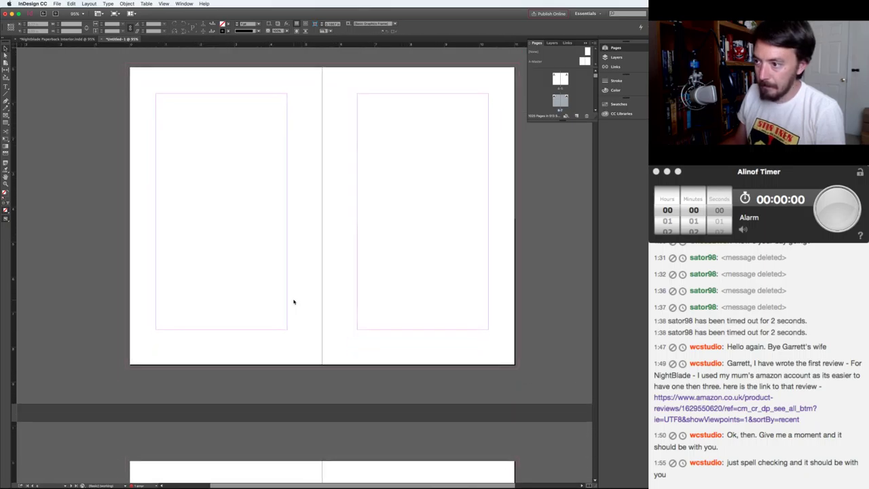
scroll(319, 277, up, 1)
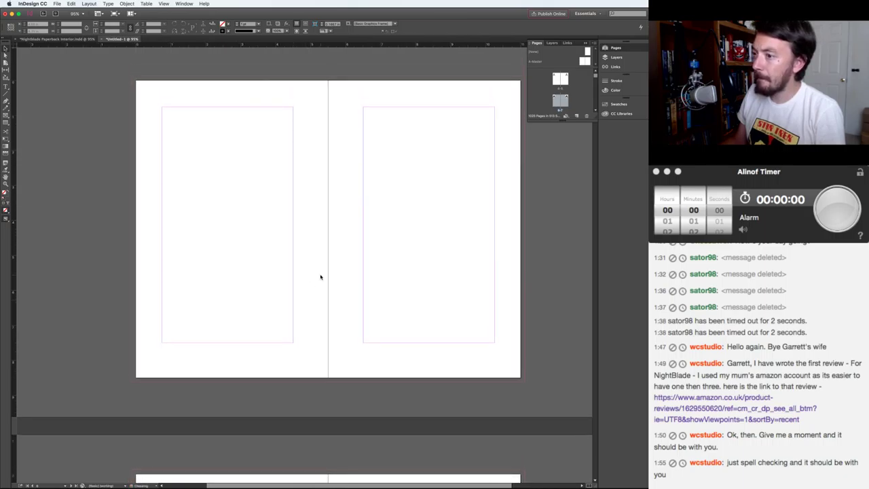
scroll(557, 246, right, 4)
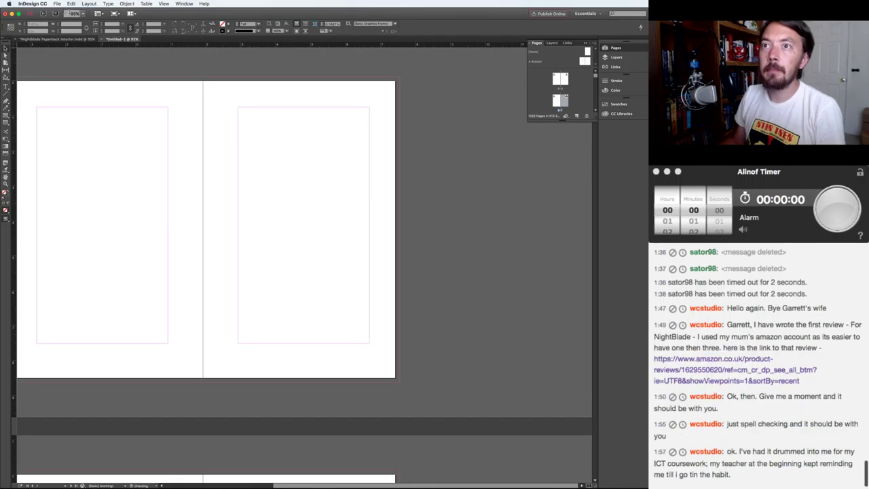
click(74, 14)
text(90)
key(Return)
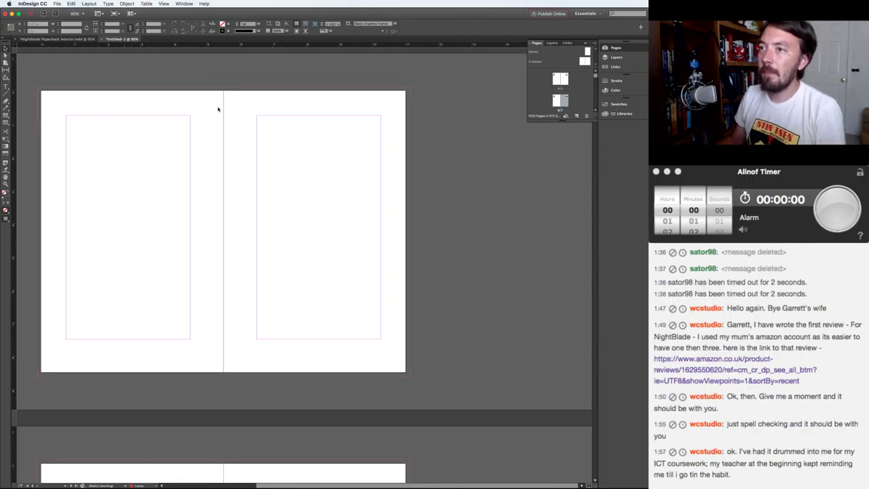
scroll(317, 168, left, 5)
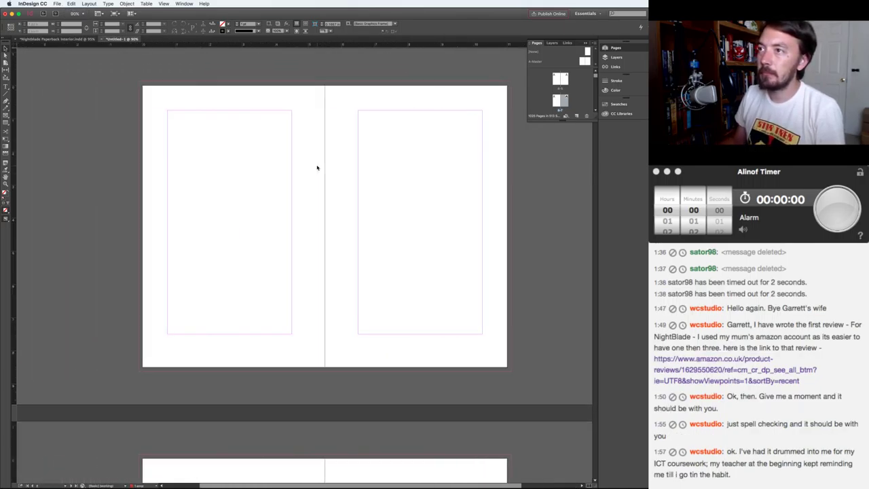
scroll(317, 169, left, 2)
scroll(317, 169, up, 3)
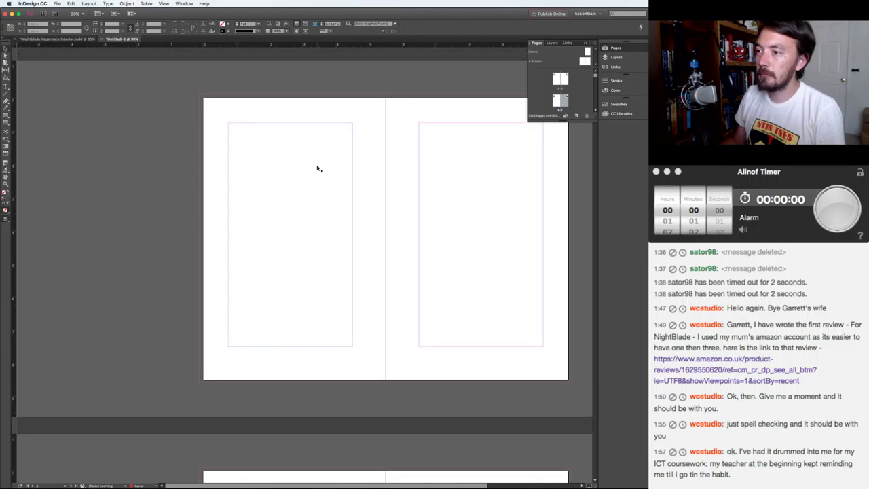
scroll(317, 169, down, 10)
scroll(339, 176, up, 4)
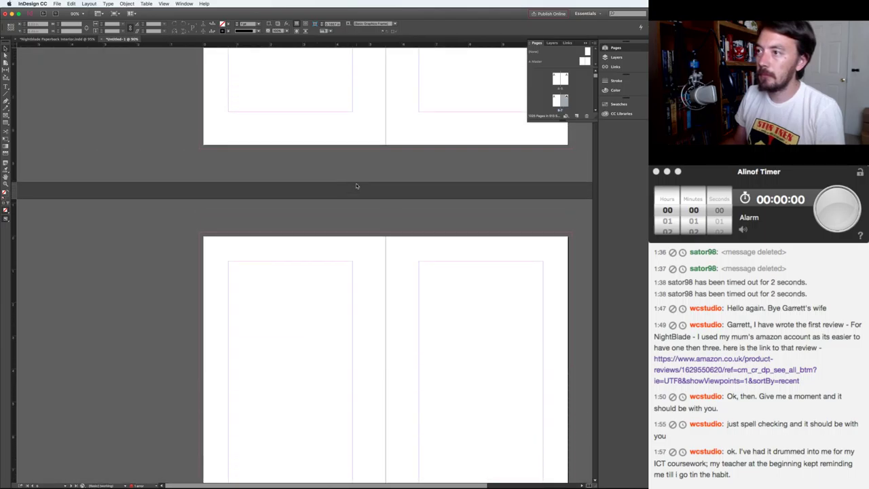
scroll(359, 189, up, 2)
scroll(359, 188, right, 2)
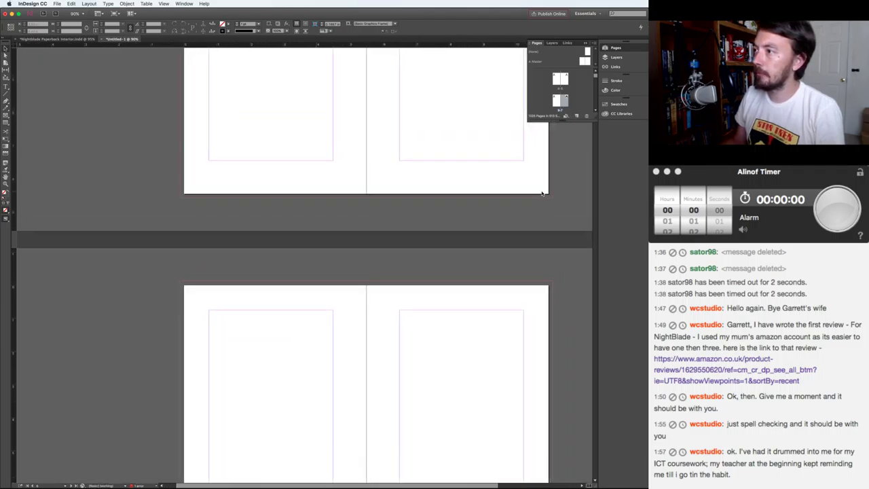
scroll(564, 227, right, 3)
scroll(564, 227, up, 1)
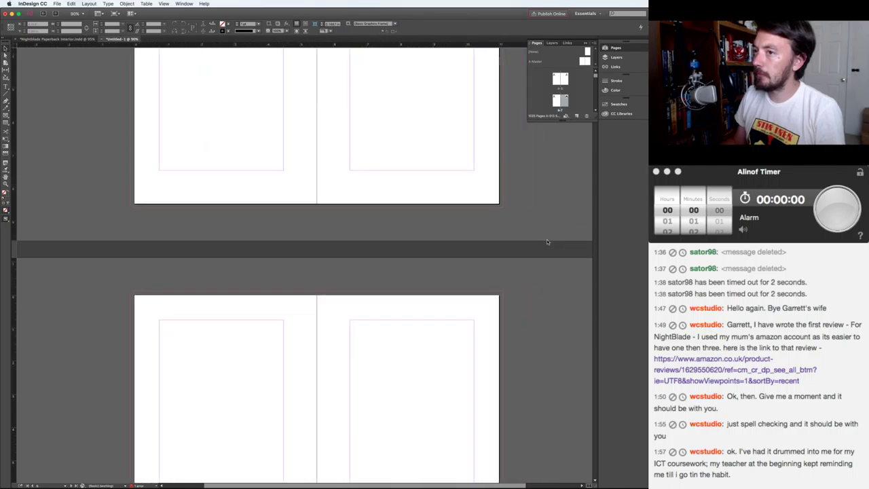
scroll(498, 241, right, 2)
scroll(499, 241, down, 2)
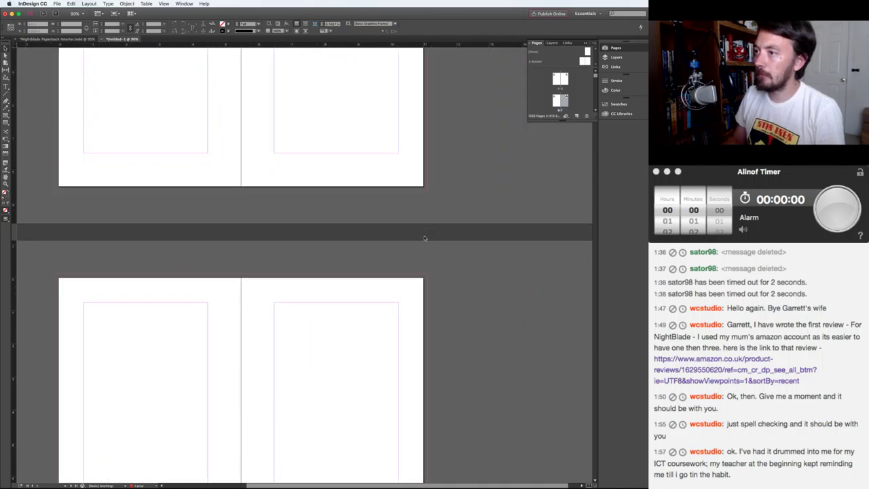
scroll(424, 237, down, 3)
scroll(424, 237, left, 1)
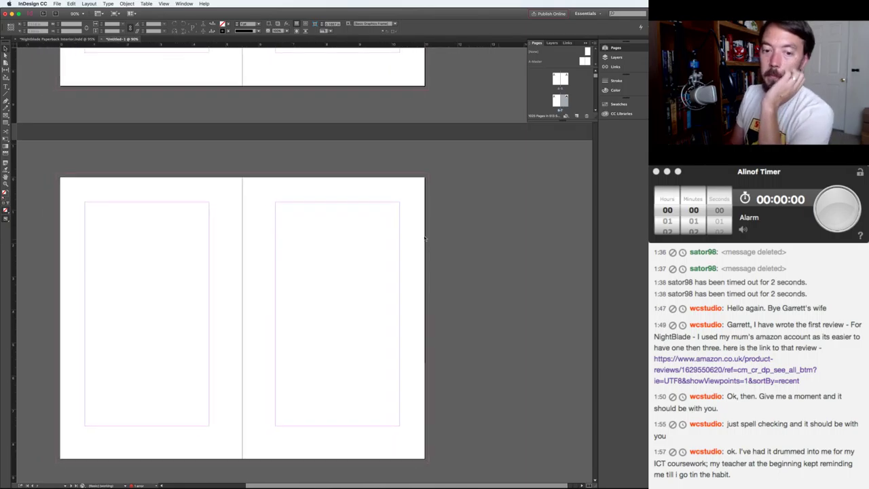
right_click(425, 237)
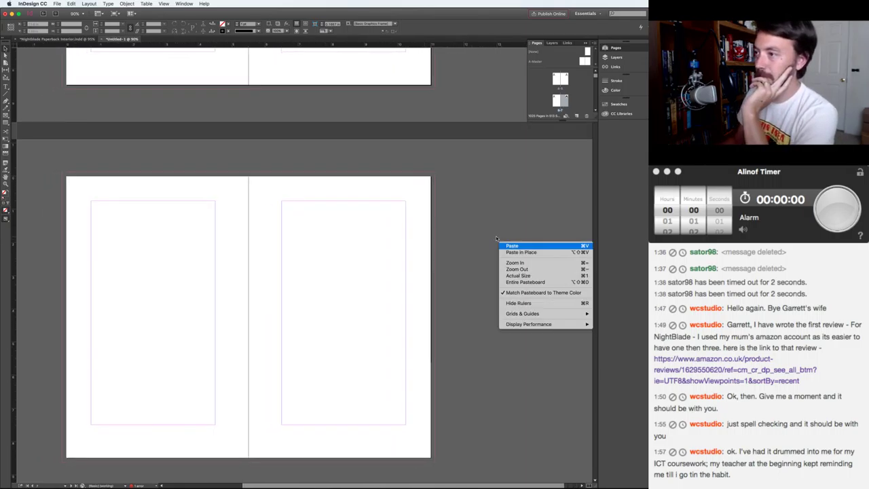
click(477, 231)
- Return to the front matter spread on pages 2 and 3 and set the view magnification to 85%
scroll(478, 232, up, 20)
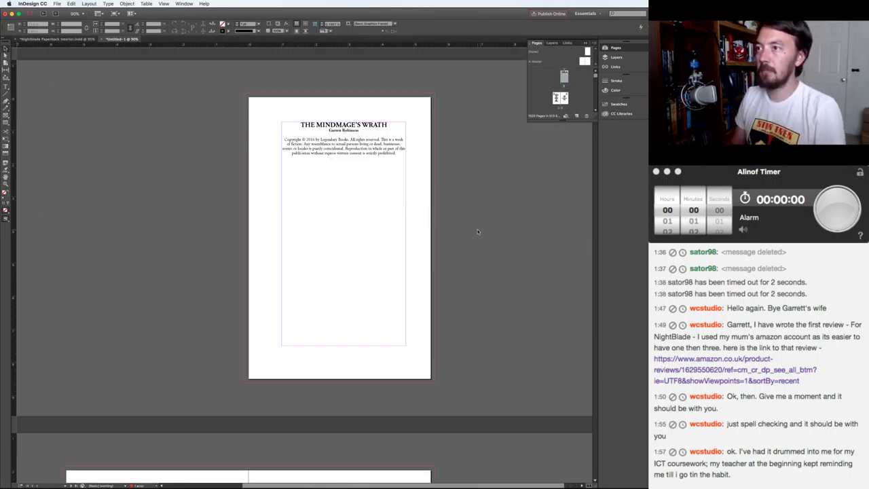
scroll(478, 232, left, 1)
scroll(478, 232, left, 2)
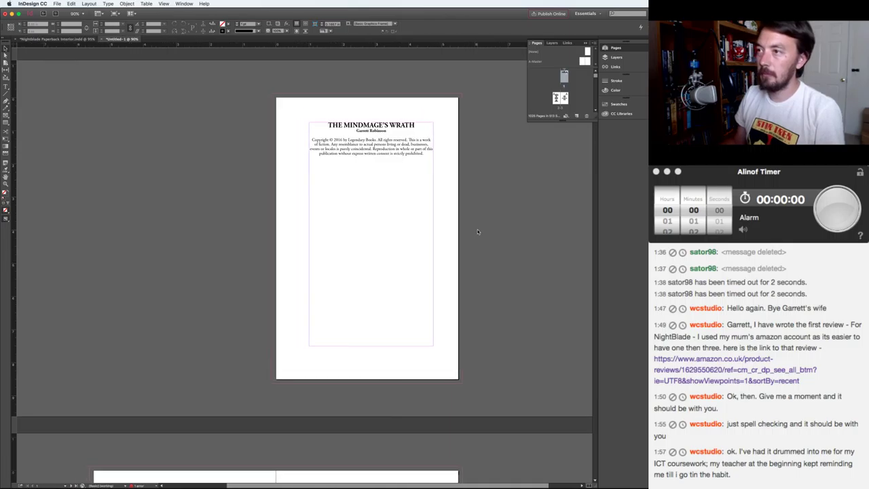
scroll(478, 231, left, 4)
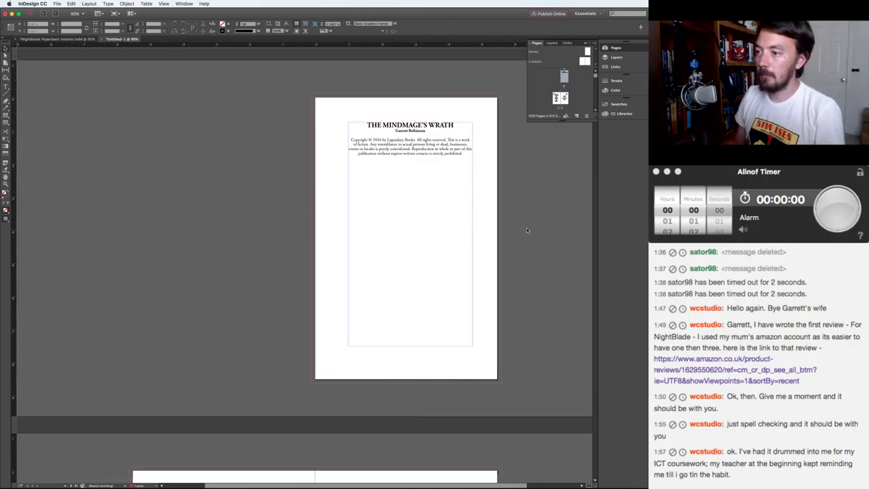
key(shift+Page_Down)
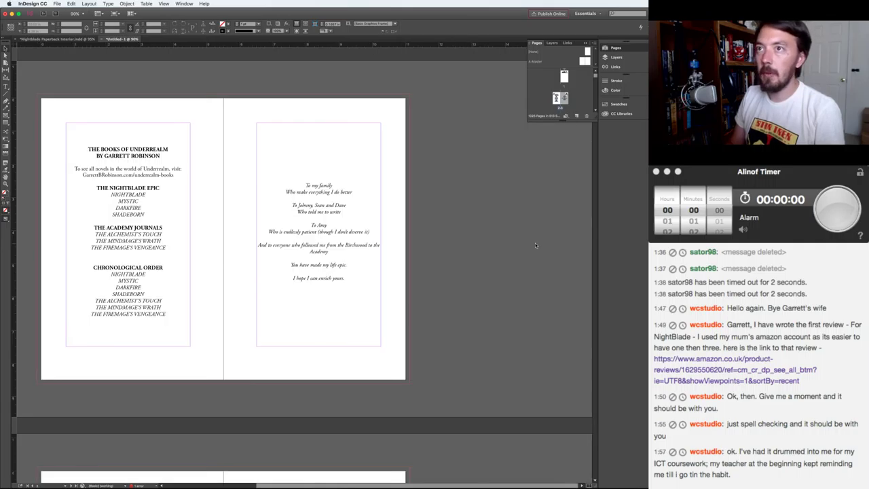
click(72, 14)
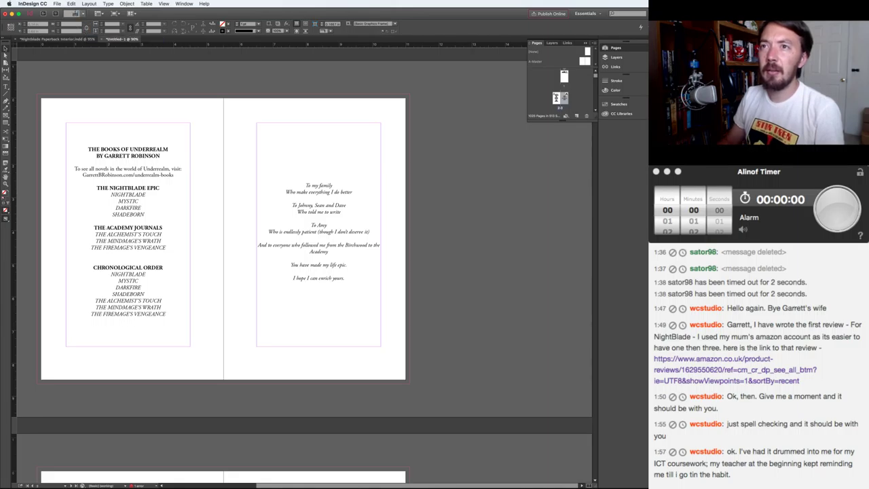
text(85)
key(Return)
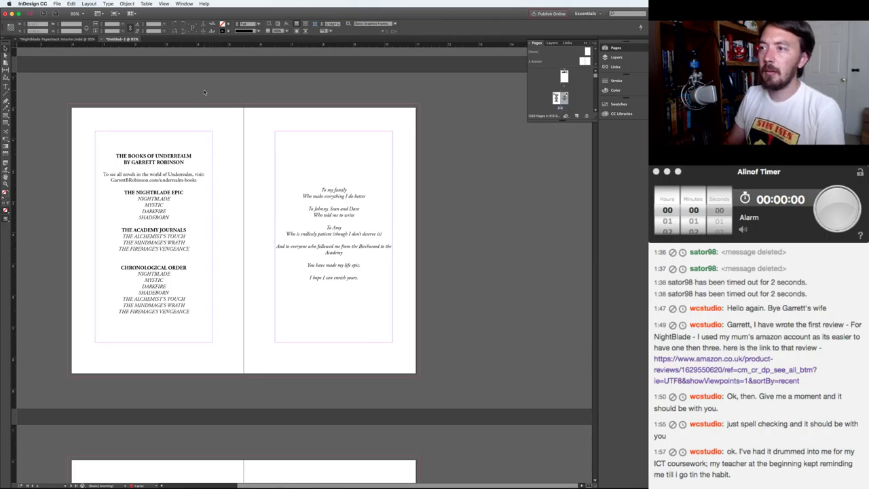
- Page through the title page, front matter and following spreads to check their text frames, ending on pages 2 and 3
scroll(203, 92, up, 5)
scroll(203, 92, left, 1)
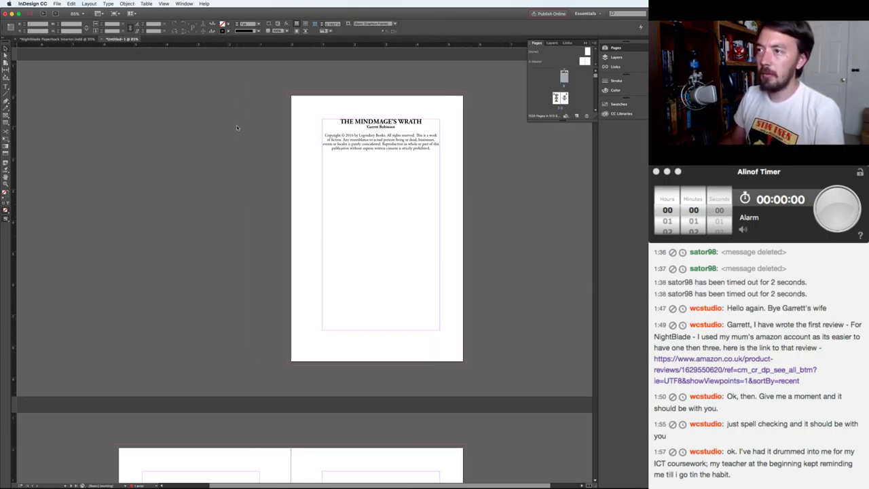
key(shift+Page_Down)
key(shift+Page_Down)
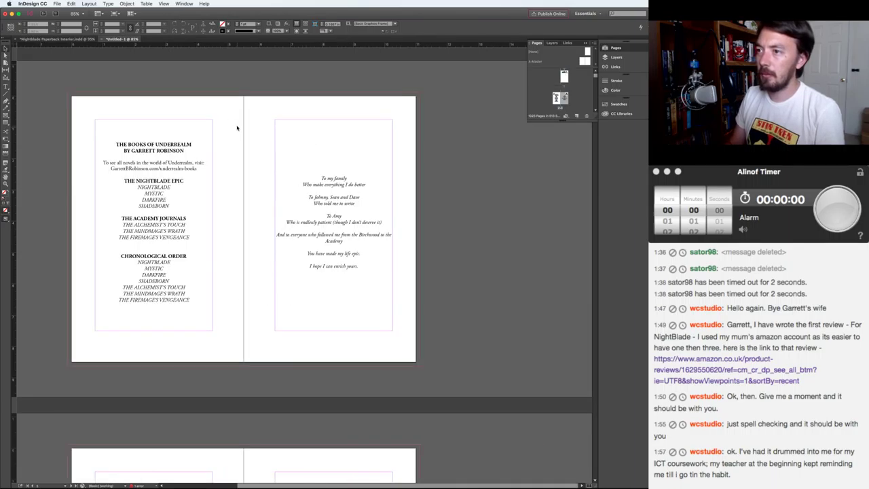
key(shift+Page_Down)
key(alt+Page_Up)
key(Page_Up)
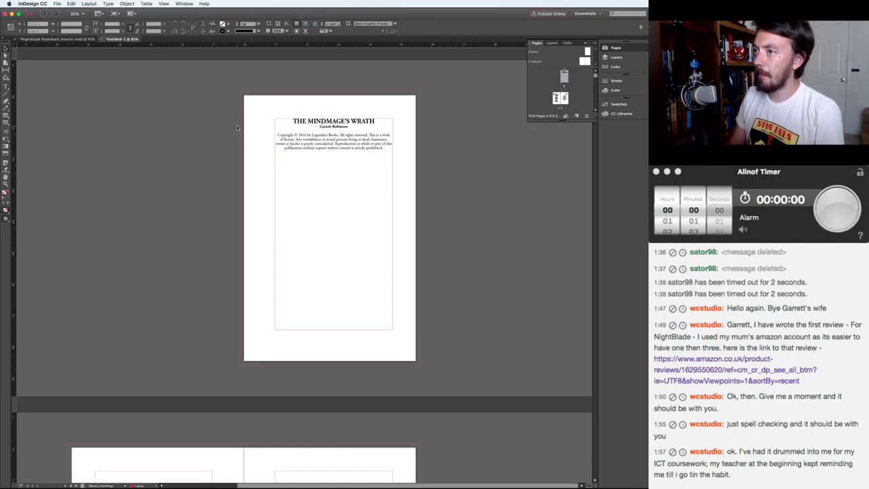
key(shift+Page_Down)
key(shift+Page_Down)
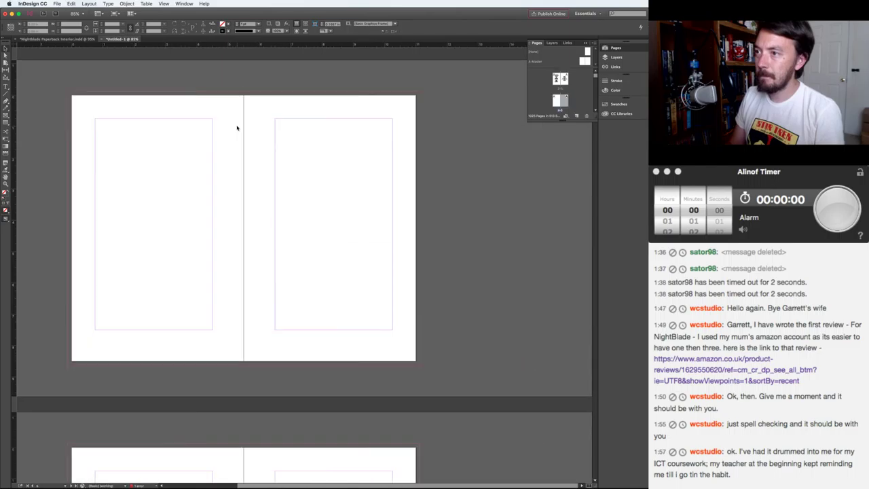
key(shift+Page_Up)
key(shift+Page_Down)
key(shift+Page_Down)
key(shift+Page_Down)
key(shift+Page_Down)
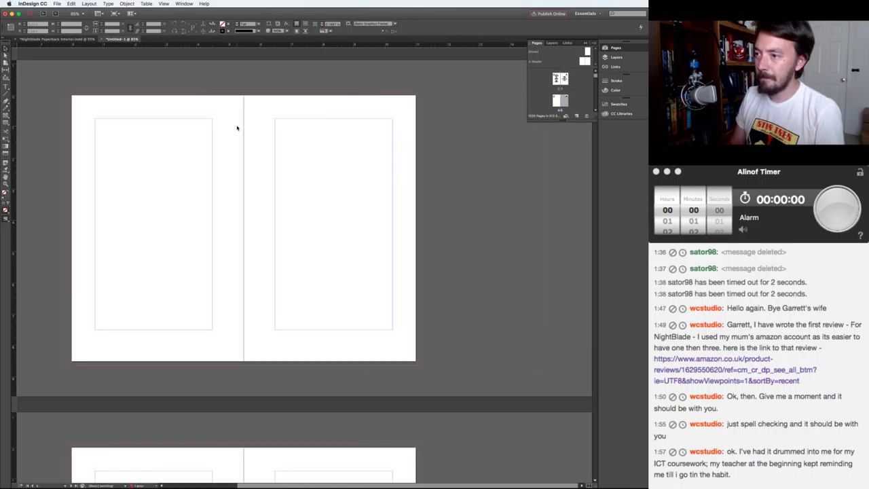
key(shift+Page_Down)
key(shift+Page_Down)
key(shift+Page_Down)
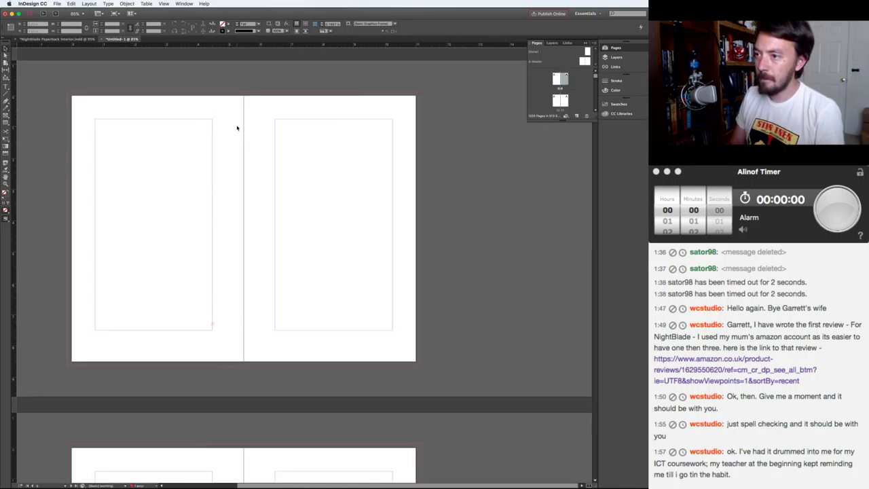
key(shift+Page_Down)
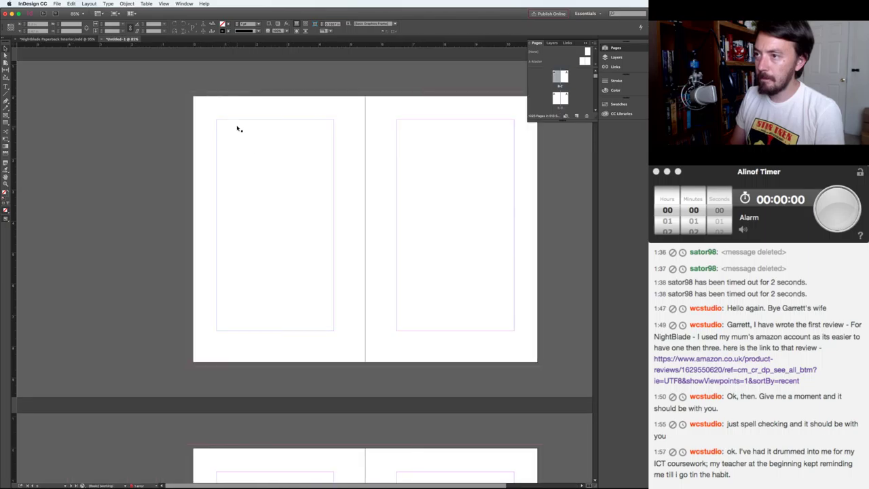
key(shift+Page_Down)
key(shift+Page_Up)
key(shift+Page_Up)
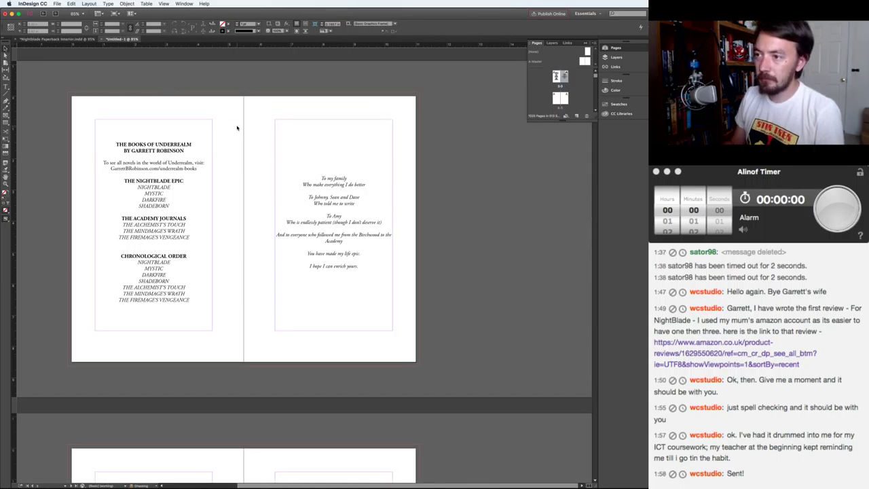
- Delete the empty lines and breaks after the dedication on page 3 to pull the WANT A FREE BOOK? text up beneath it
double_click(373, 270)
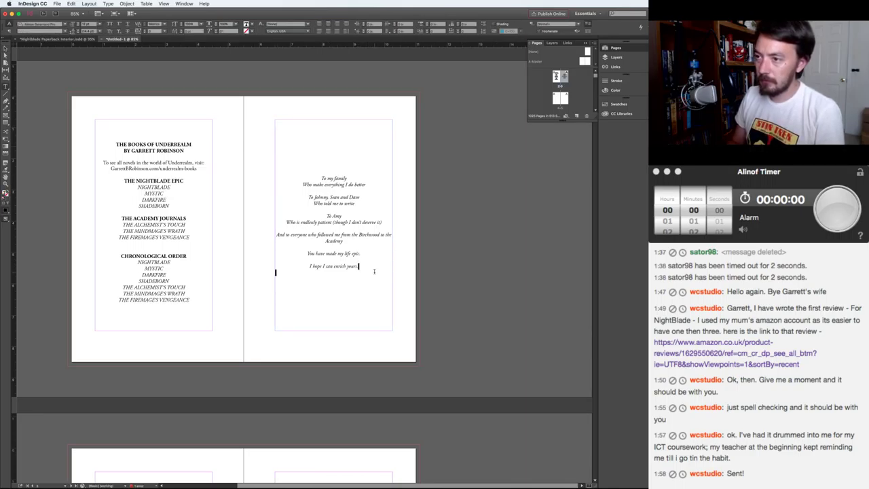
key(BackSpace)
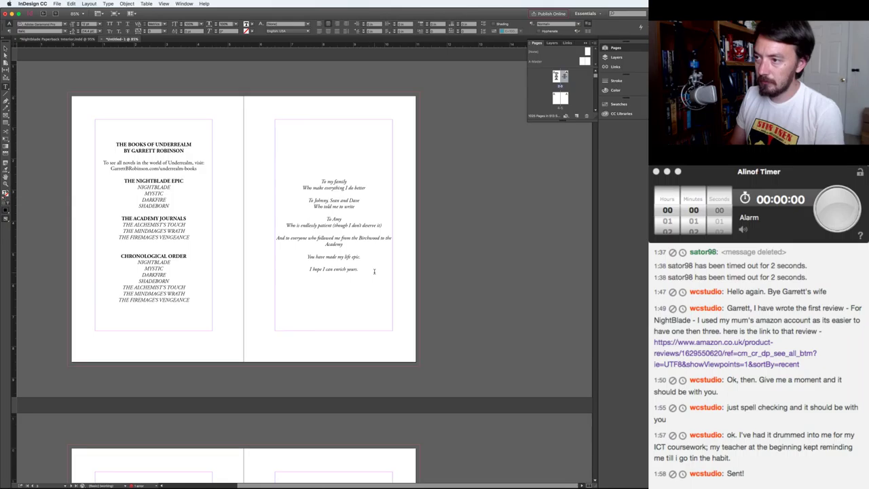
text(WANT A FREE BOOK? Legendary Books is home to the very best that fantasy has to offer. Join our email alerts list, and we'll send word whenever we release a new book. You'll receive exclusive updates and see behind the scenes as we create them. (You'll also learn the secrets of what make great fantasy books, great.) And you'll get a FREE book, just for signing up. Interested? Visit this link: GarrettBRobinson.com/legendary-fb)
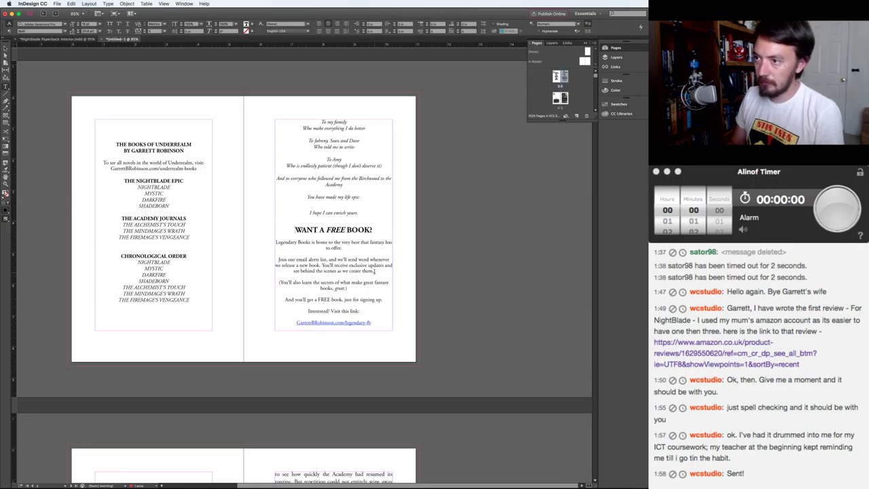
- Insert a page break before the WANT A FREE BOOK? heading so that it starts on page 4
key(Escape)
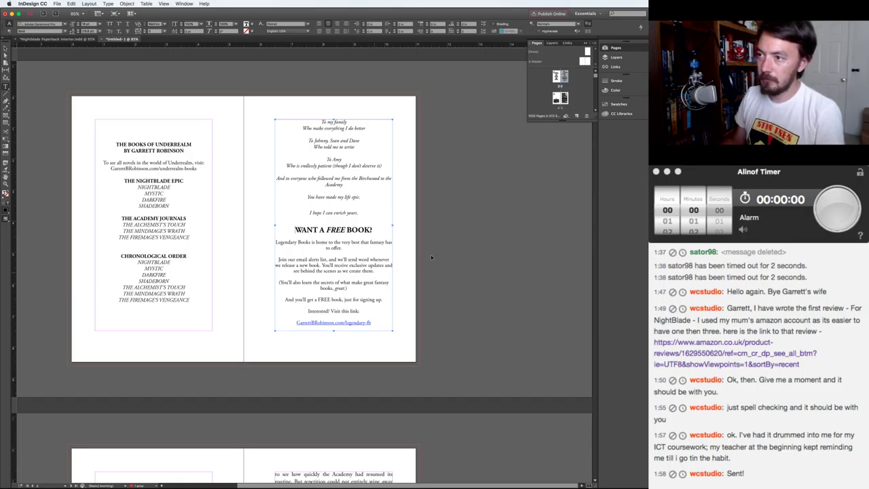
key(super+Return)
key(Escape)
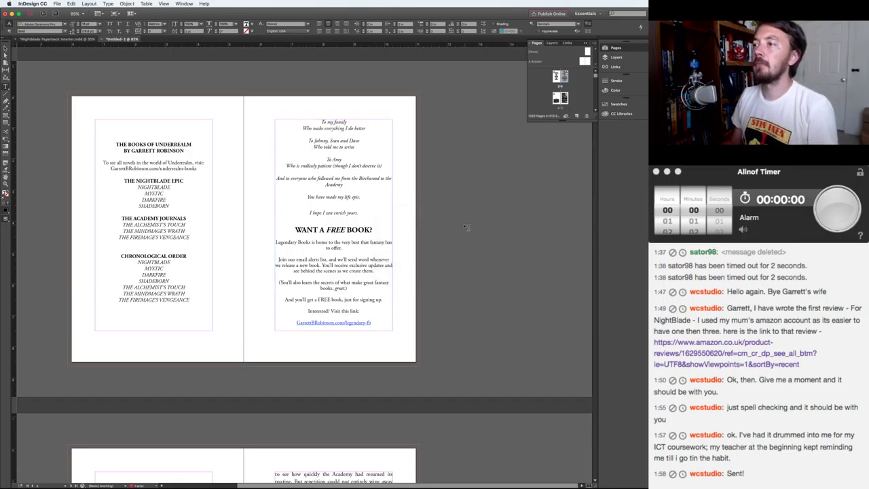
key(super+KP_Enter)
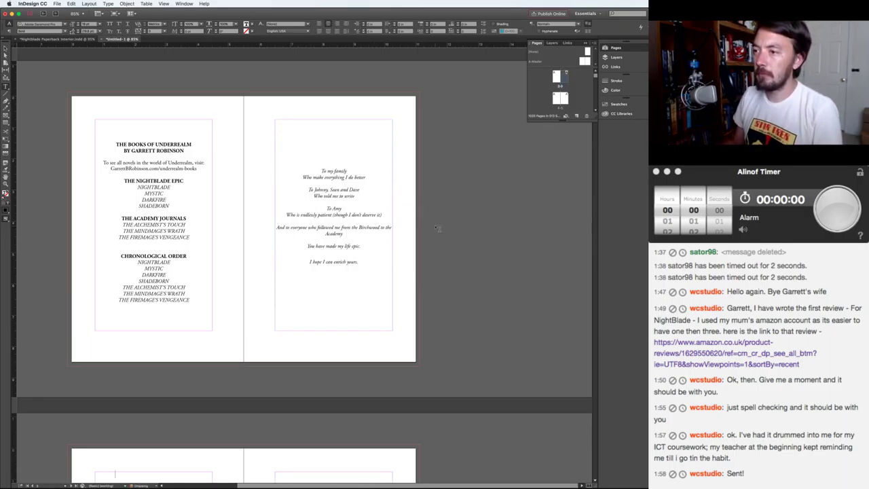
key(shift+Page_Down)
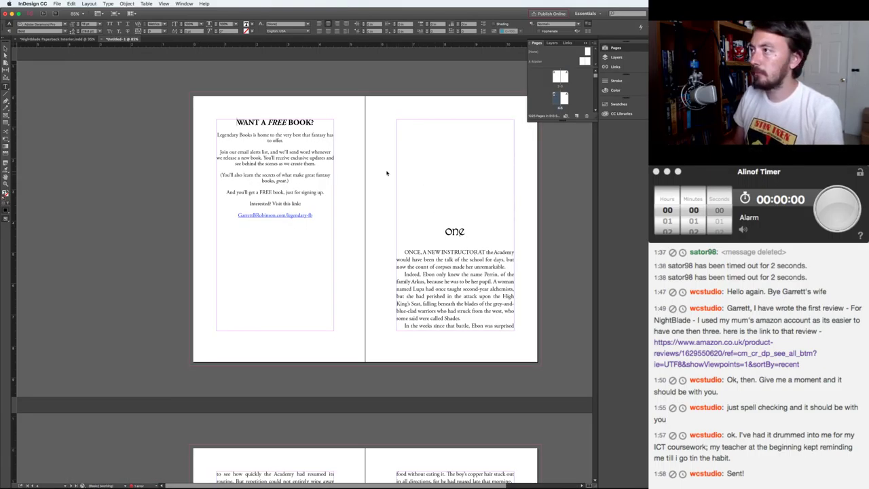
- Switch to Scrivener, examine the Get More document with the Nightblade cover, and return to InDesign
key(super+Tab)
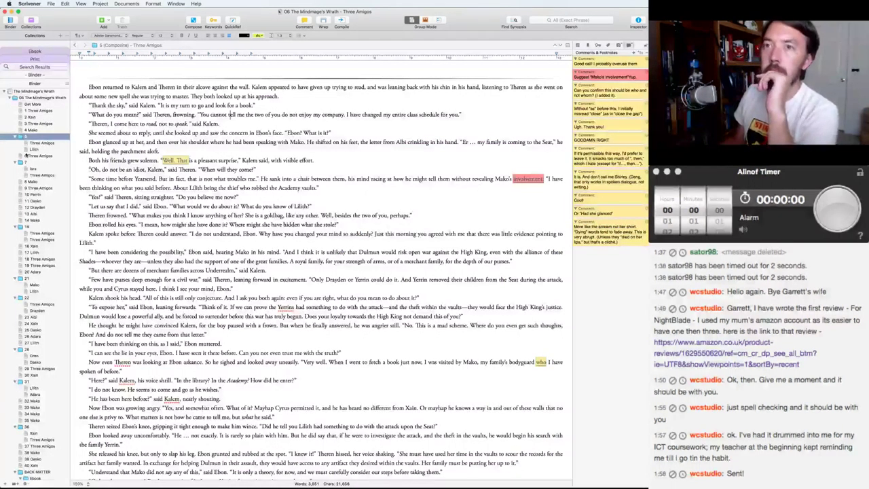
click(30, 105)
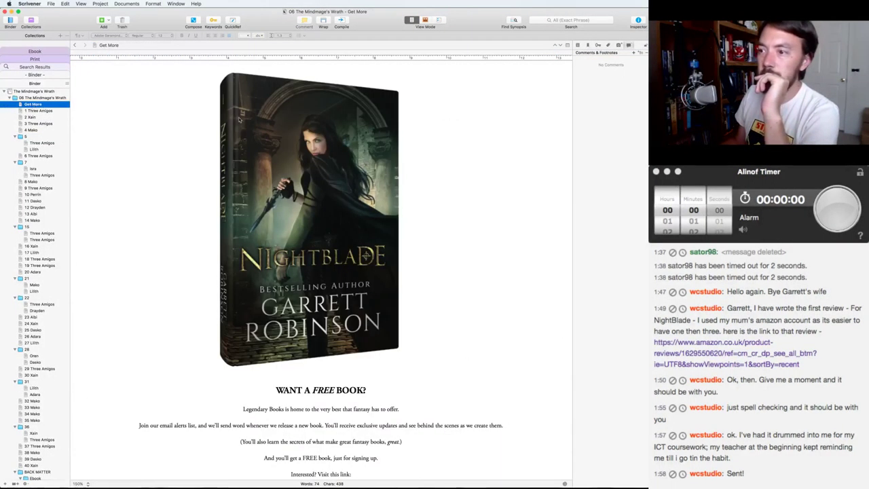
key(super+Tab)
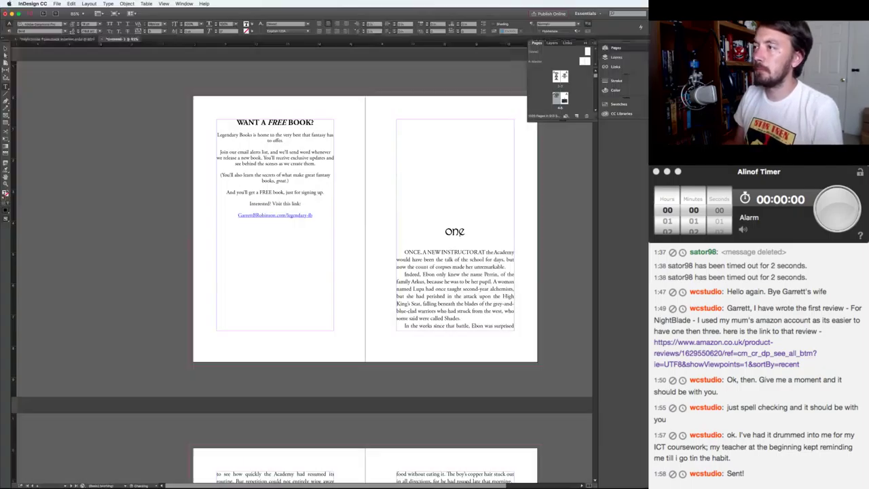
- Switch to Finder and browse from 01 Nightblade through 00 ART and 00 EBOOK COVERS (NEW) to the Smaller (CTA) folder
key(super+Tab)
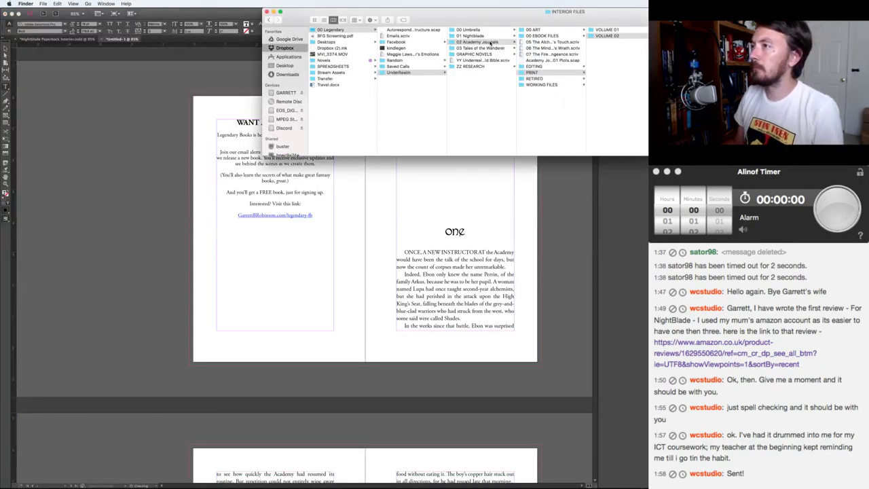
click(475, 36)
click(542, 30)
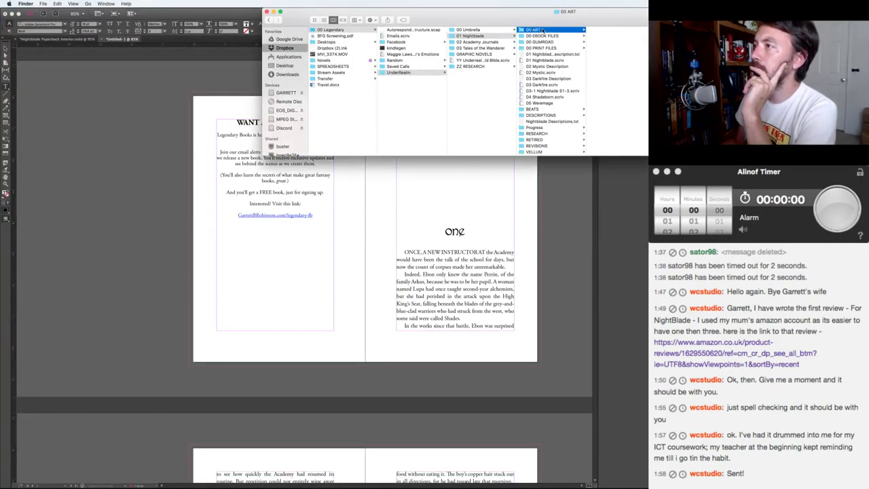
click(612, 31)
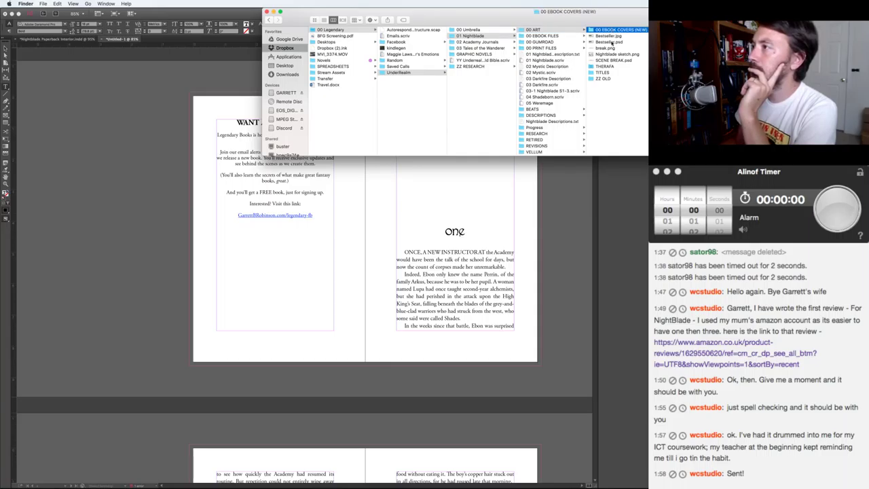
key(Right)
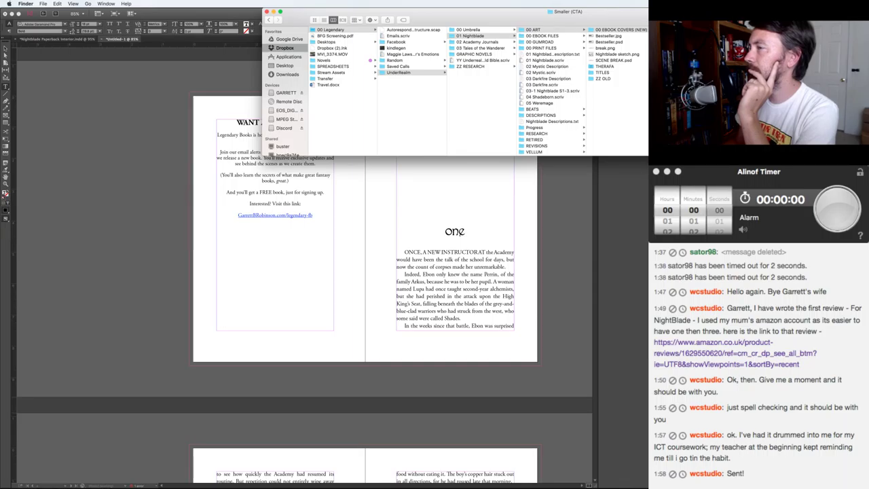
- Place the Nightblade cover image over the WANT A FREE BOOK? text on page 4 and select it together with the text frame
click(121, 191)
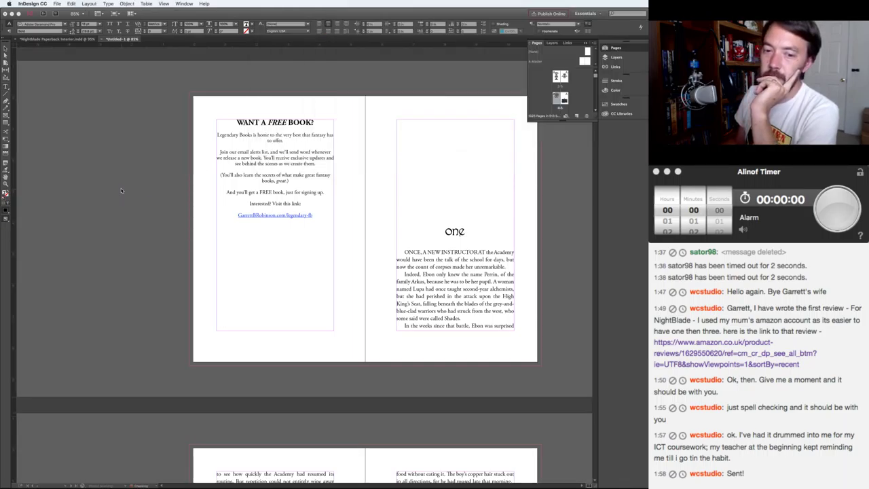
click(246, 121)
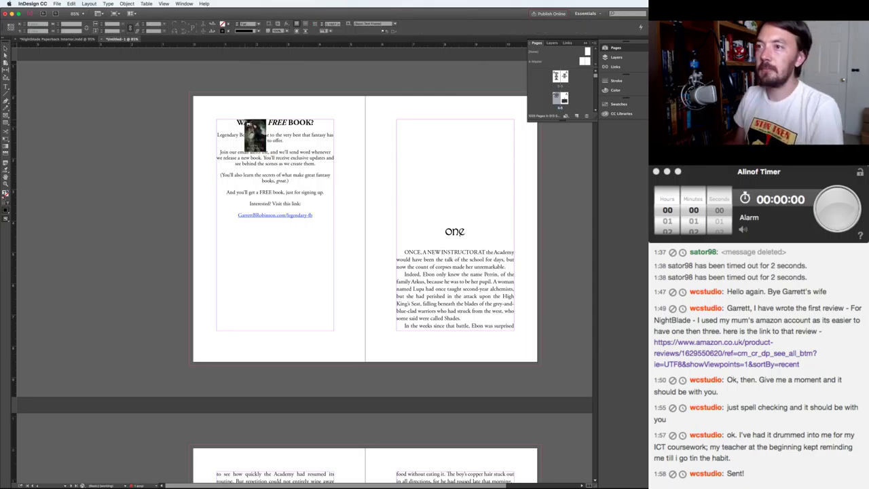
drag(246, 122, 245, 121)
click(157, 155)
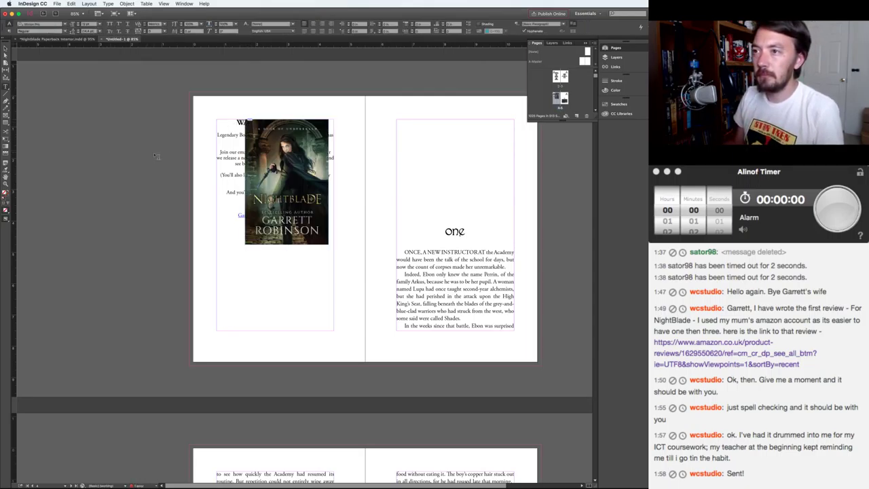
key(v)
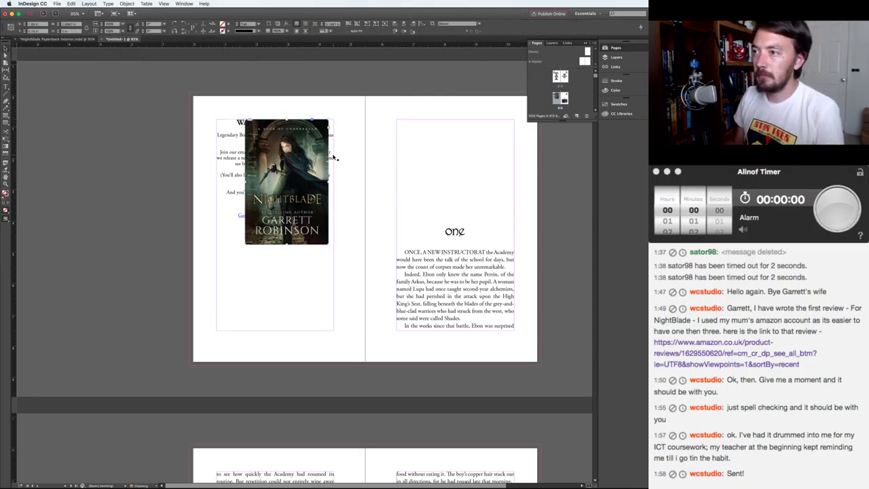
click(334, 157)
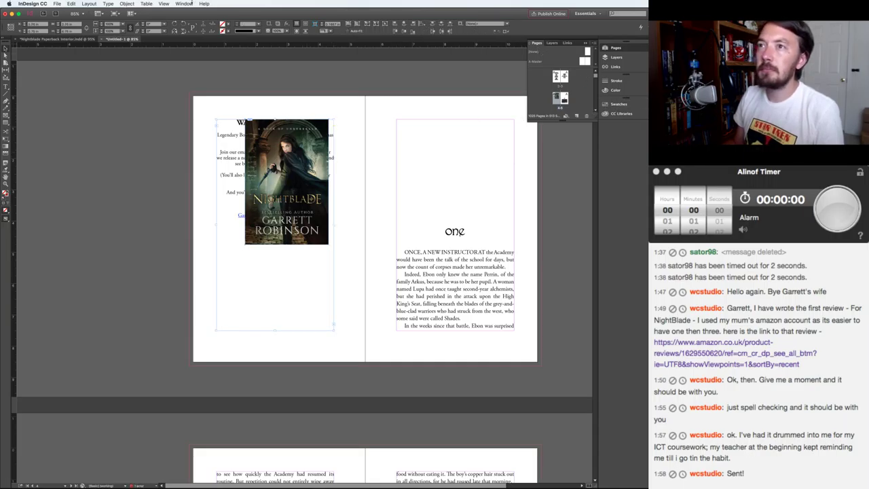
click(184, 3)
mouse_move(206, 3)
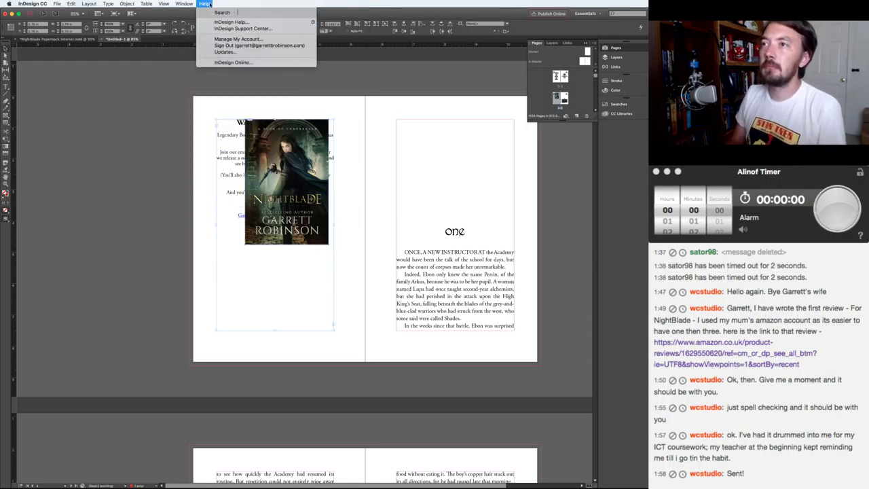
text(align)
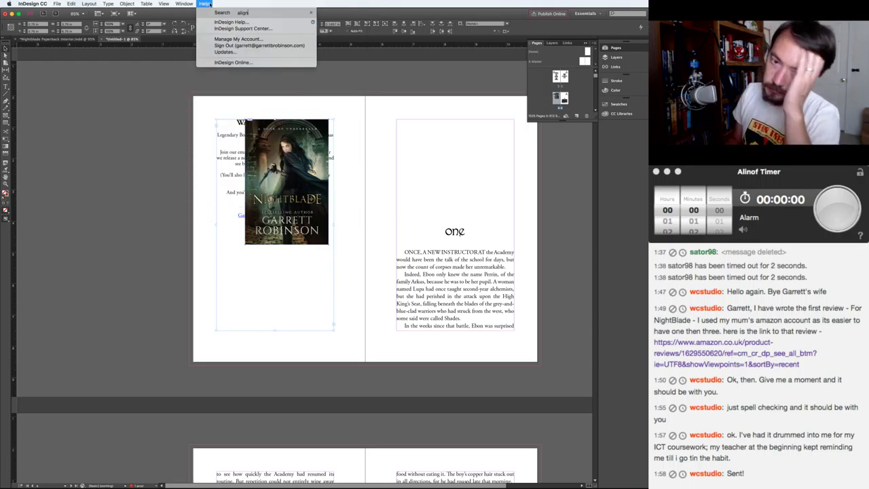
key(Return)
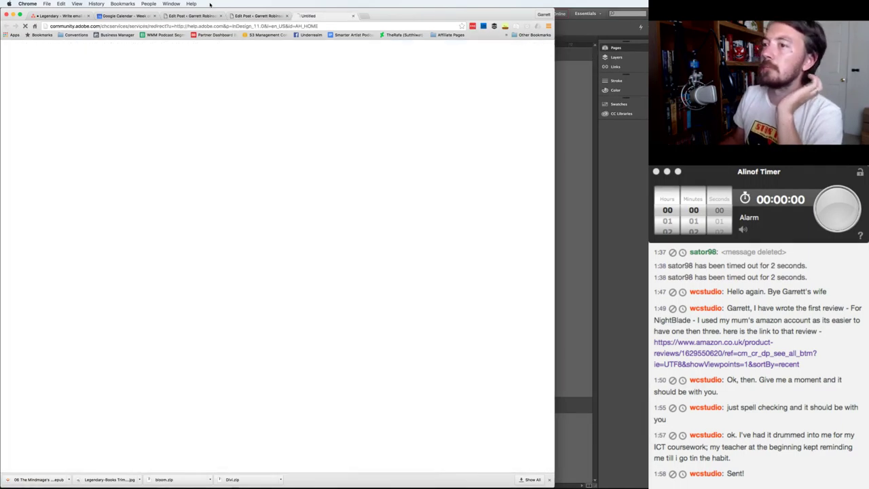
click(353, 15)
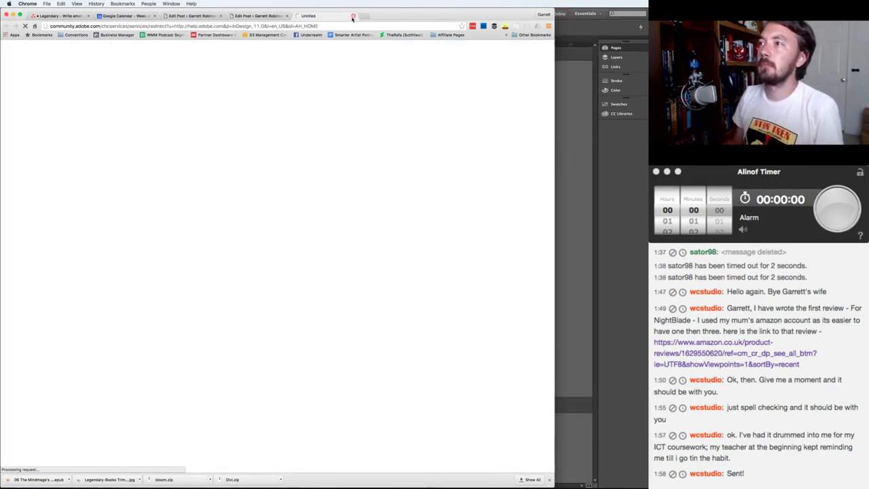
key(super+Tab)
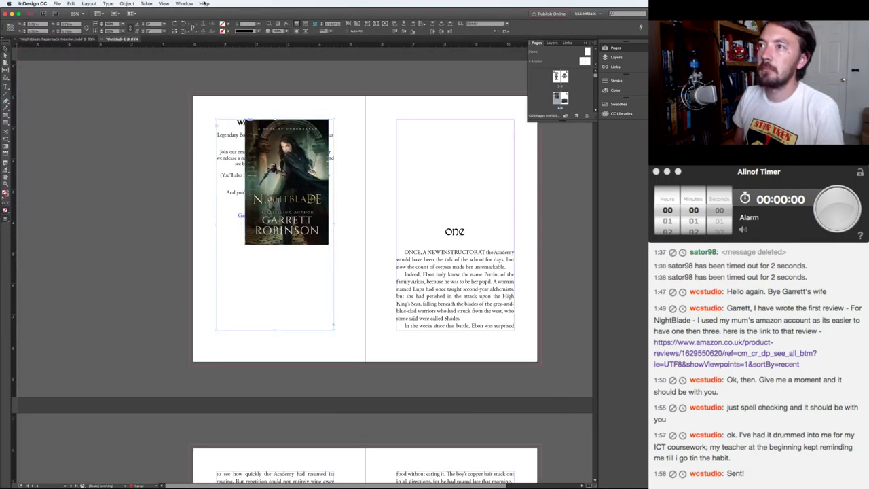
- Align the horizontal centers of the Nightblade cover image and the text frame on page 4
click(204, 3)
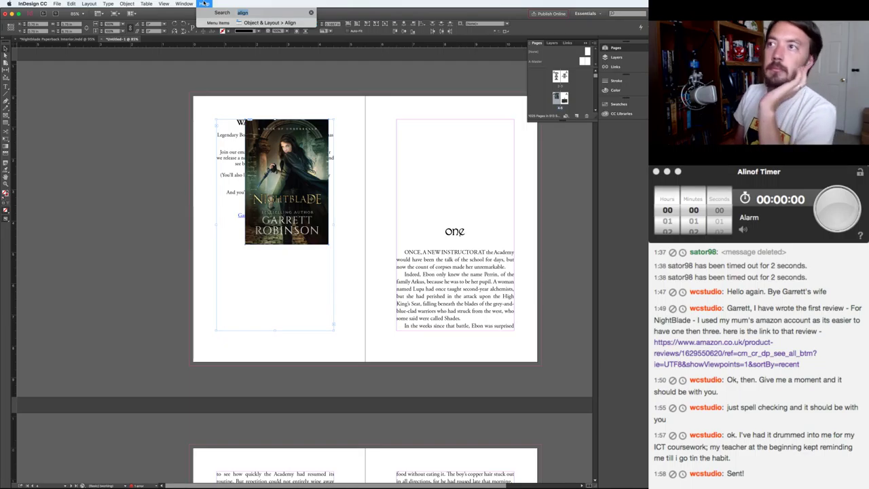
text(align)
click(258, 24)
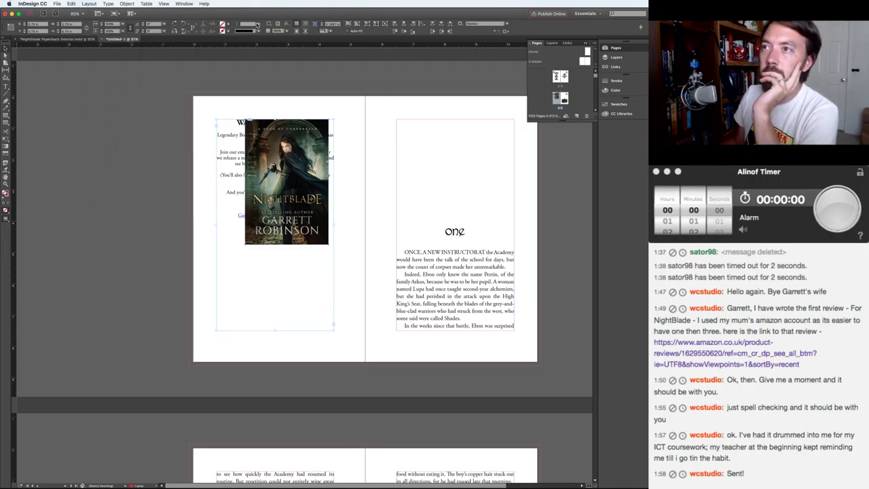
click(178, 5)
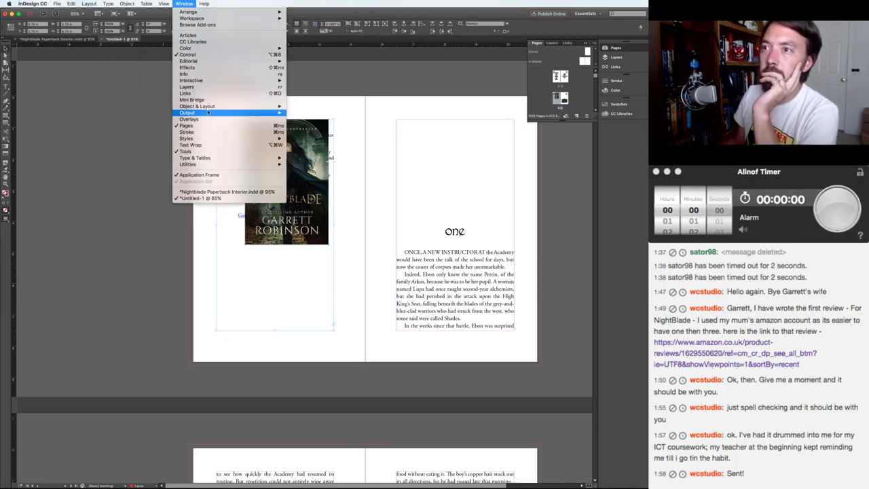
mouse_move(210, 106)
click(301, 112)
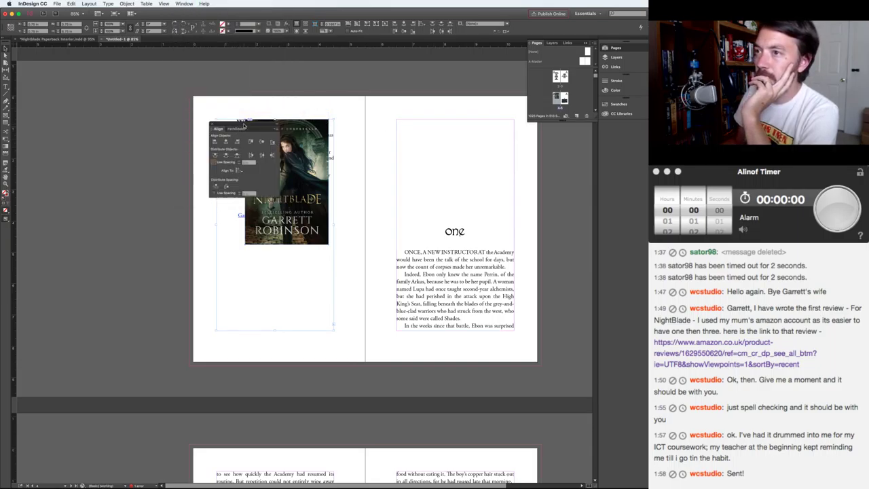
drag(244, 126, 105, 116)
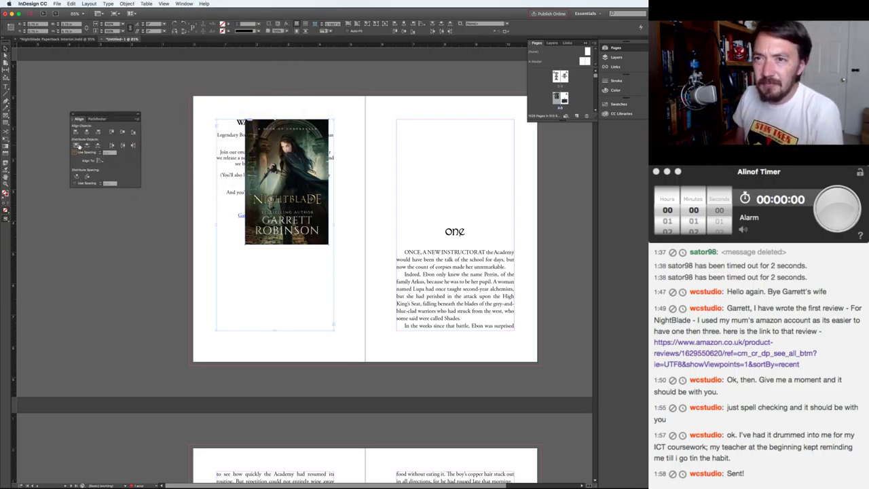
click(87, 132)
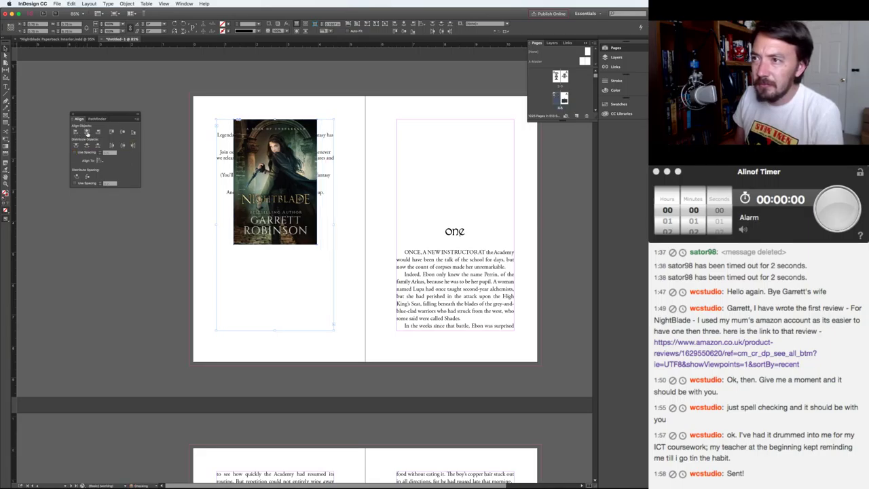
click(153, 114)
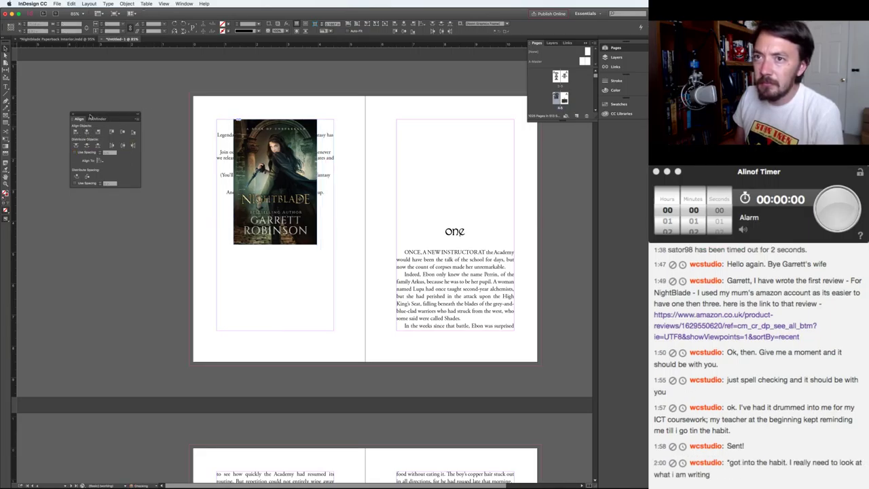
click(72, 115)
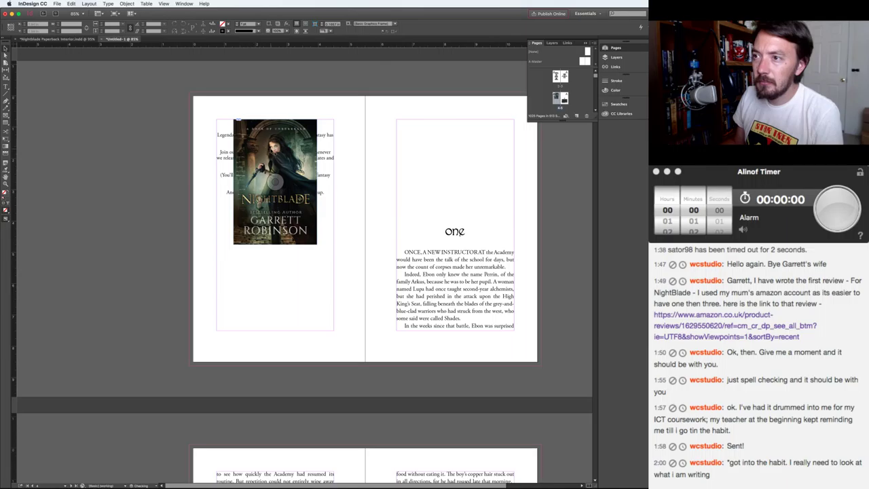
- Insert blank lines before the WANT A FREE BOOK? heading to push the page 4 text down below the cover image
double_click(224, 123)
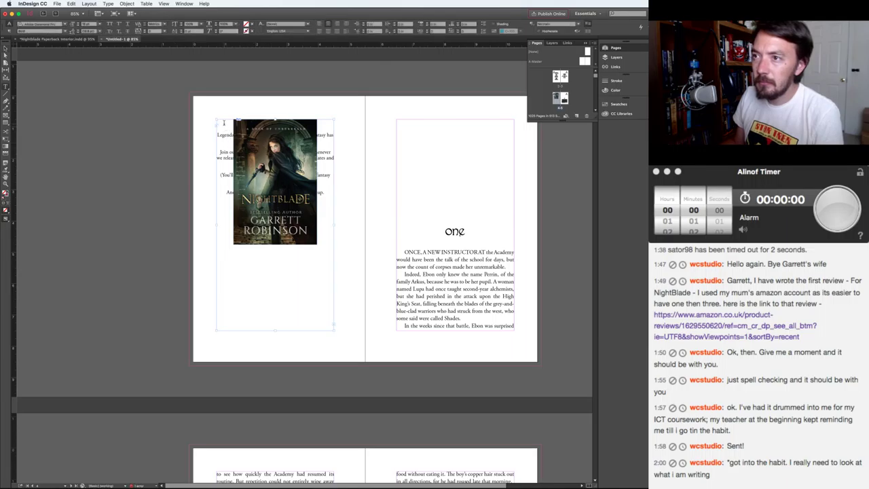
key(Return)
key(Return)
key(Return)
key(Return)
key(Return)
key(Return)
key(Return)
key(Return)
key(Return)
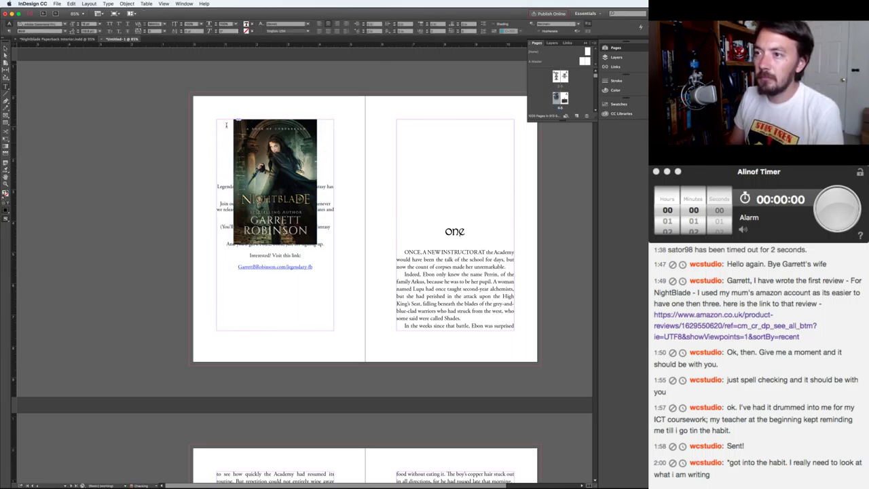
key(Return)
key(Return)
key(Return)
key(Return)
key(Return)
key(Return)
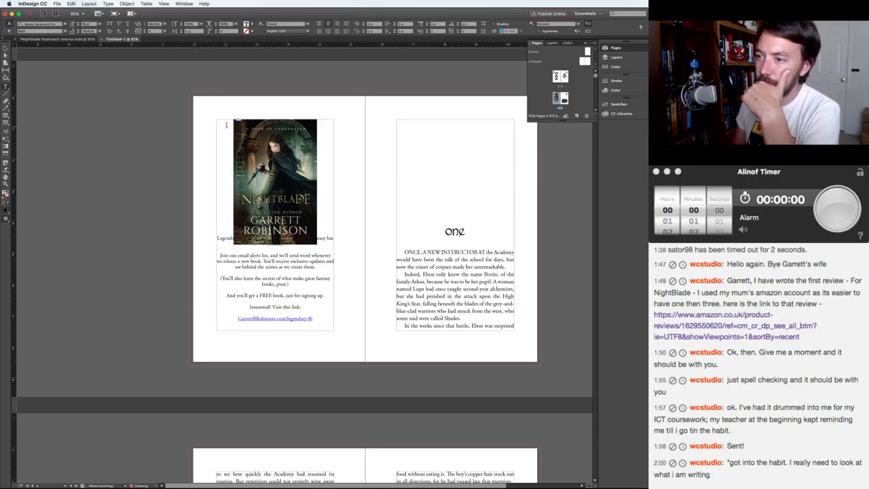
key(Return)
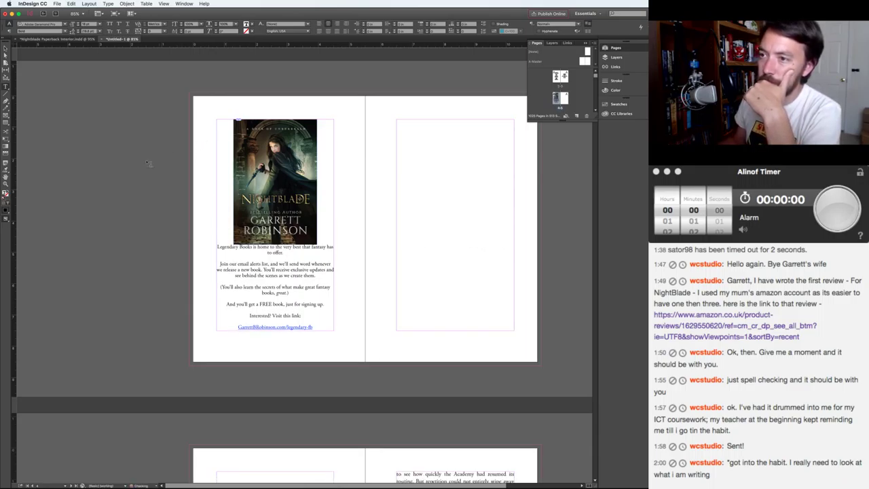
- Scale the Nightblade cover down proportionally about its horizontal center so it ends above the WANT A FREE BOOK? heading
key(Escape)
key(t)
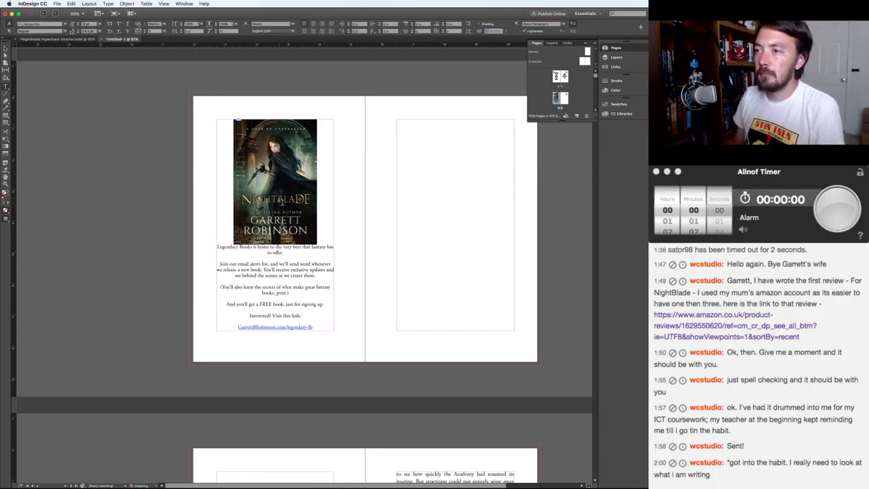
key(v)
key(t)
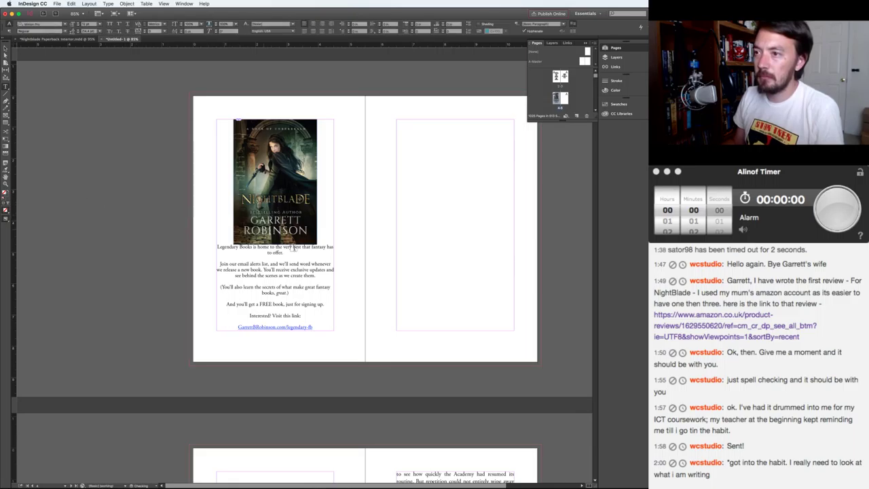
key(v)
click(288, 201)
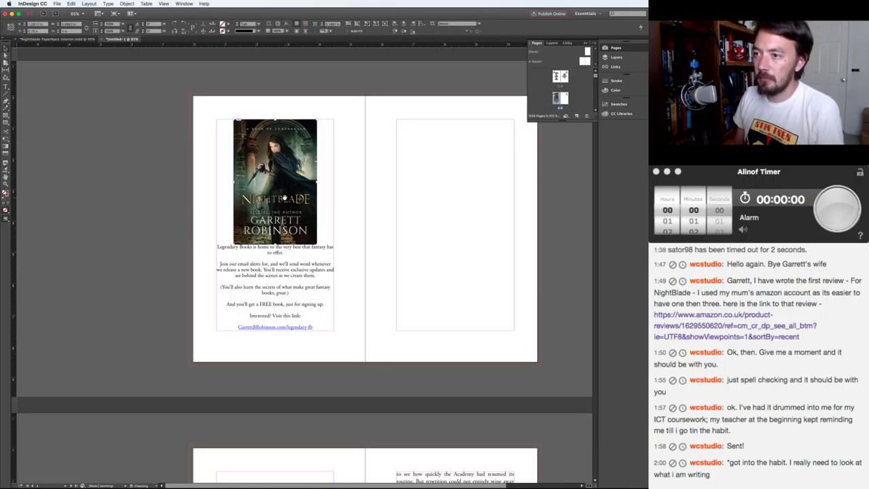
drag(275, 245, 275, 224)
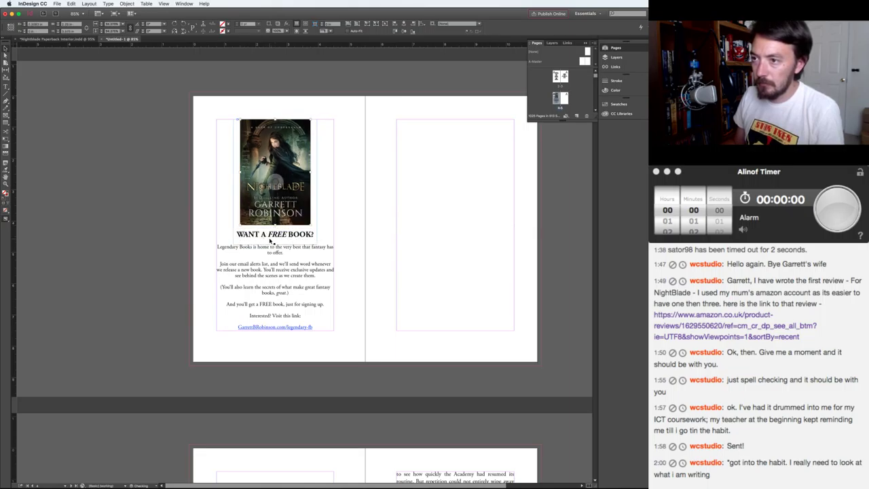
- Resize the frame around the Nightblade cover to span the page margins and end just above the WANT A FREE BOOK? heading
click(231, 244)
drag(233, 243, 218, 226)
click(317, 229)
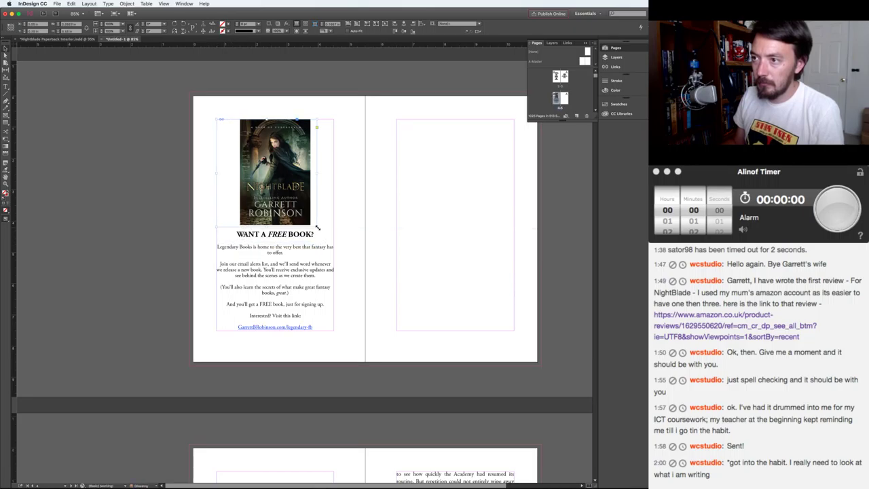
drag(317, 228, 333, 229)
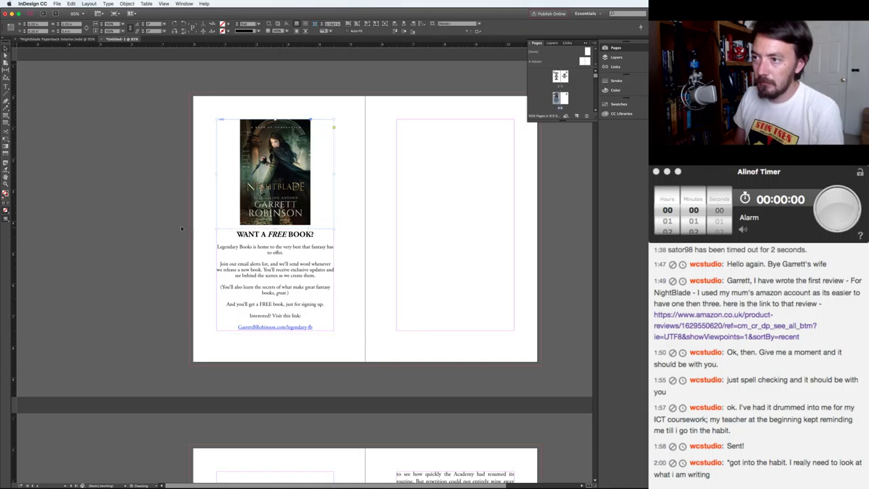
click(106, 235)
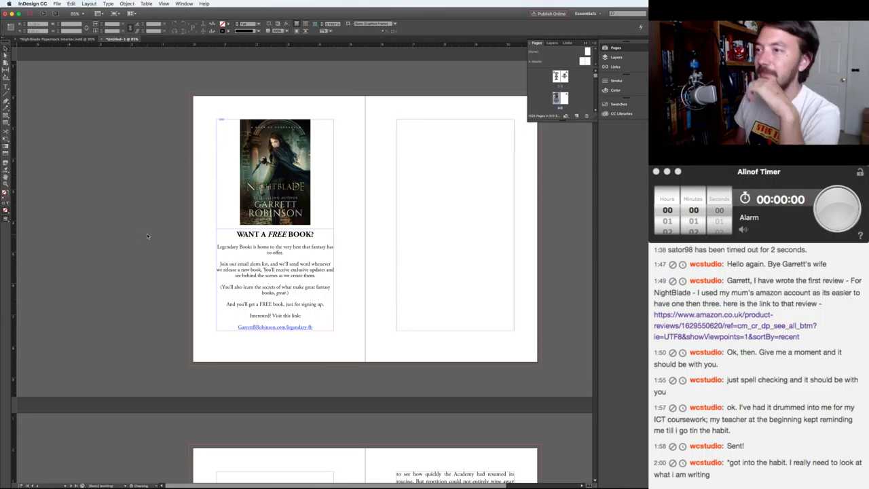
- Remove the extra line after the link on page 4 so that chapter one starts on page 5
scroll(150, 241, up, 2)
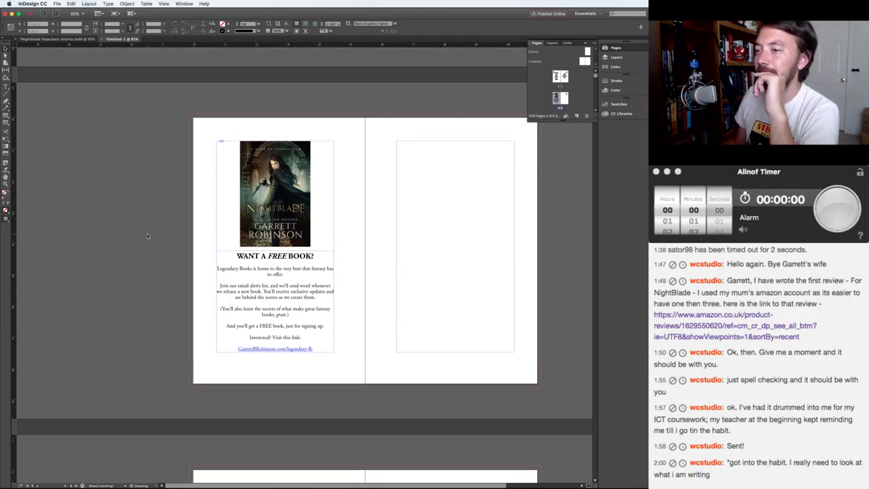
click(321, 351)
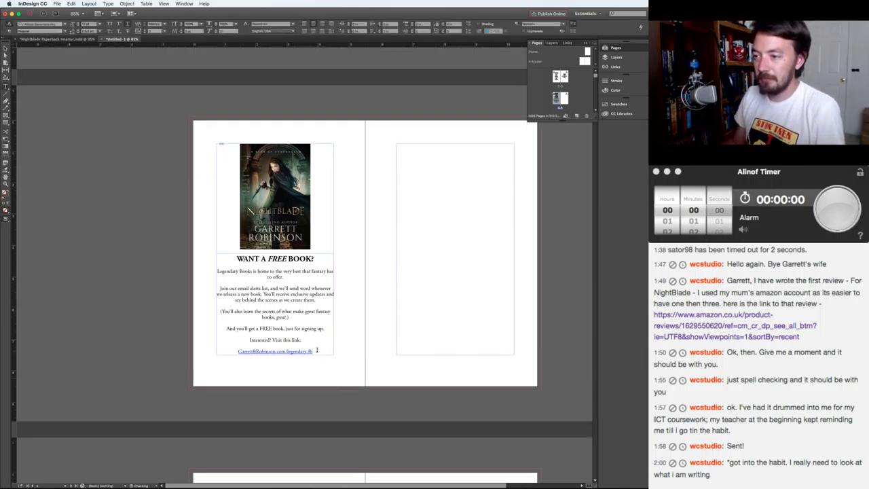
click(229, 348)
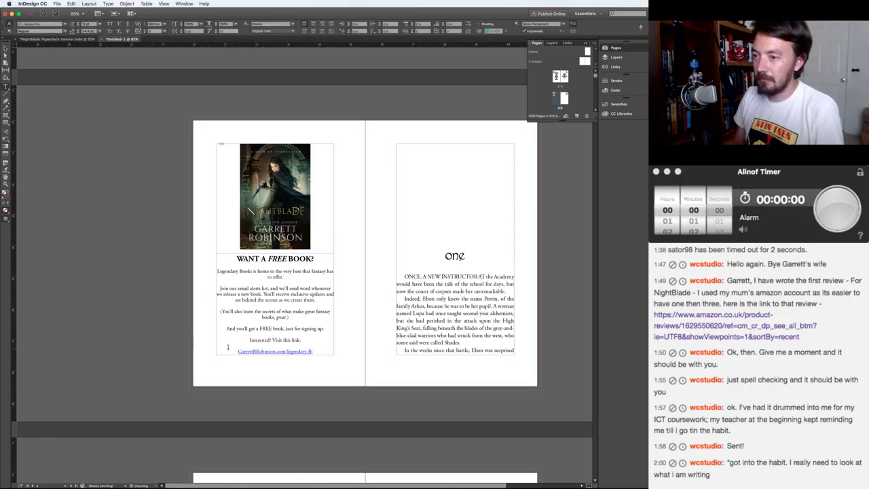
- Remove the underline from the link at the end of page 4 and set its text color to [Registration]
drag(233, 349, 316, 351)
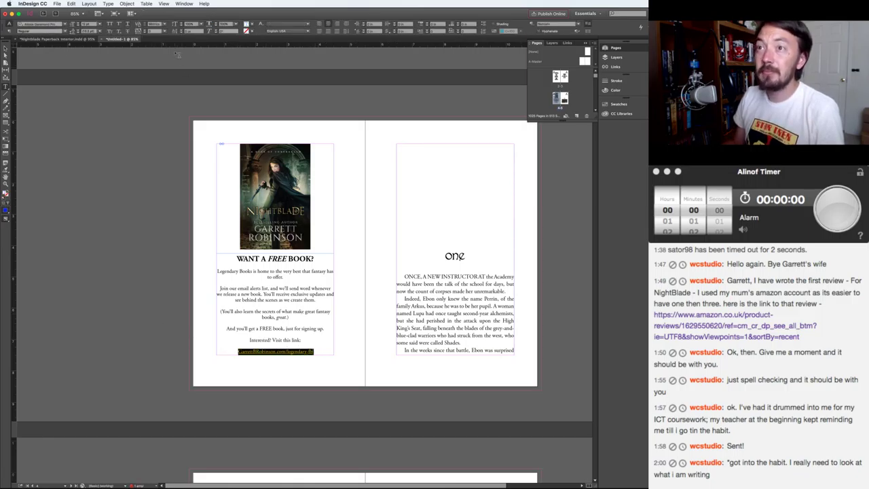
click(127, 24)
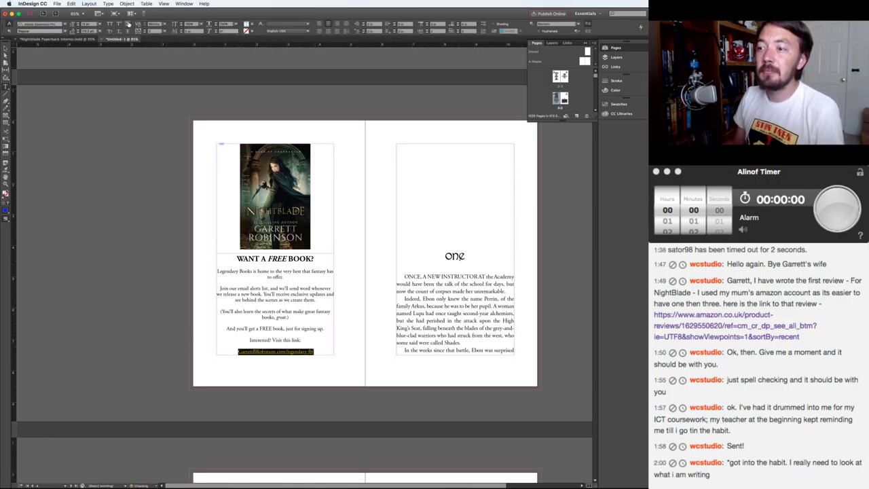
click(251, 24)
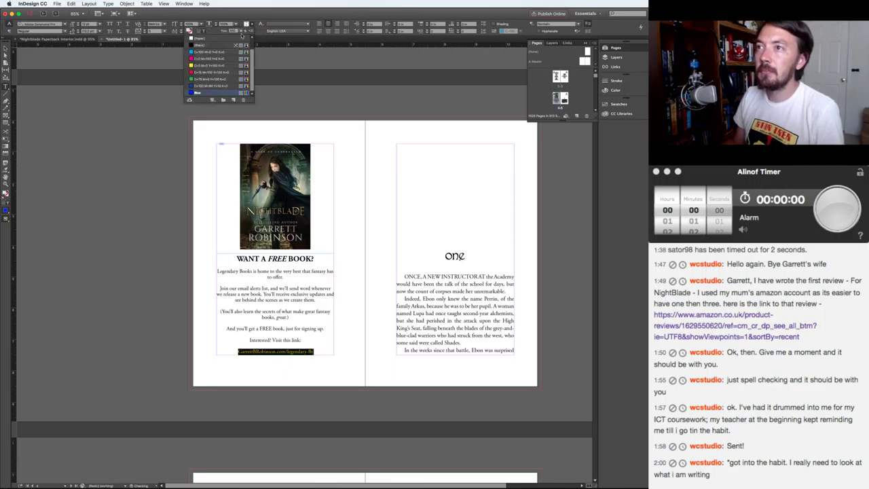
click(208, 46)
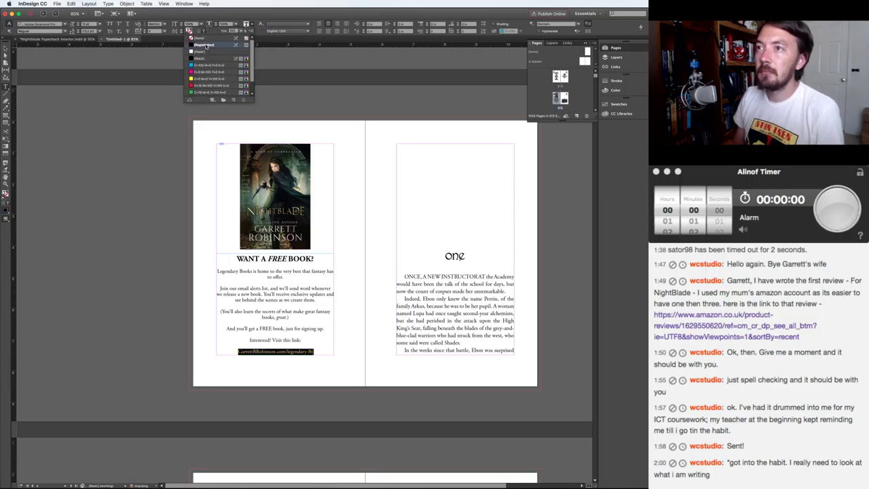
click(148, 122)
- Insert a page break before THE MINDMAGE'S WRATH on the copyright page, leaving a blank first page
scroll(154, 182, up, 5)
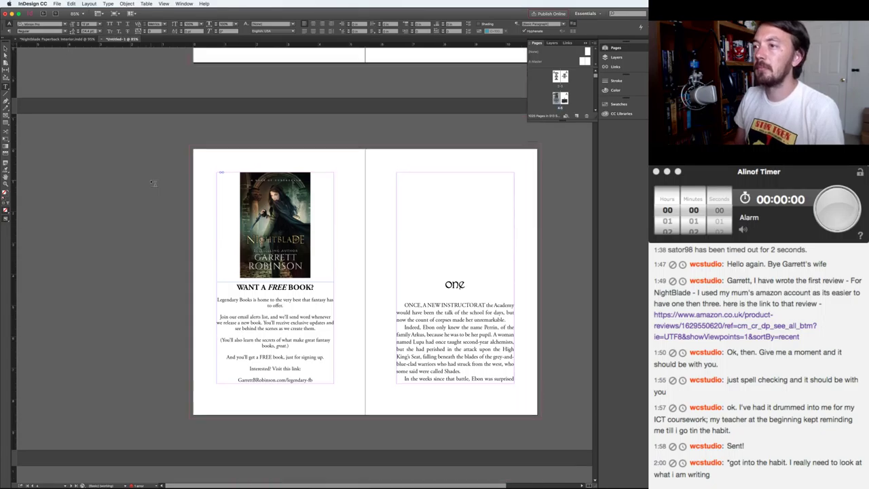
scroll(153, 181, up, 10)
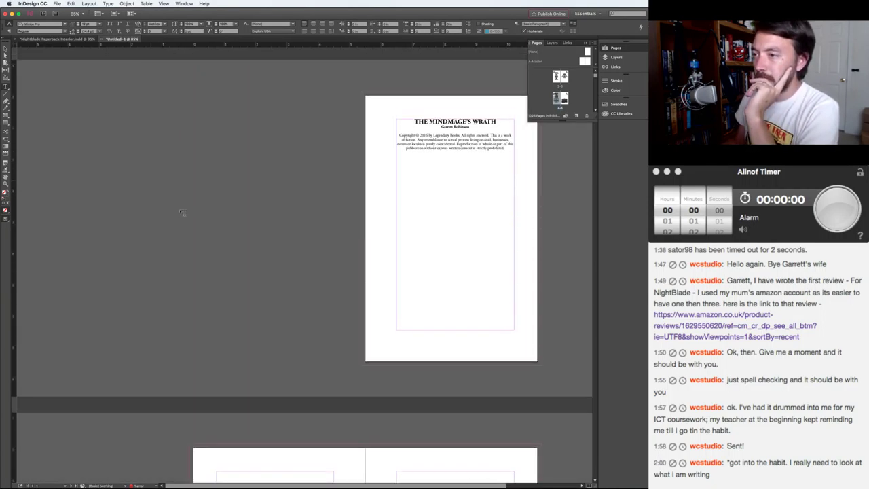
click(412, 121)
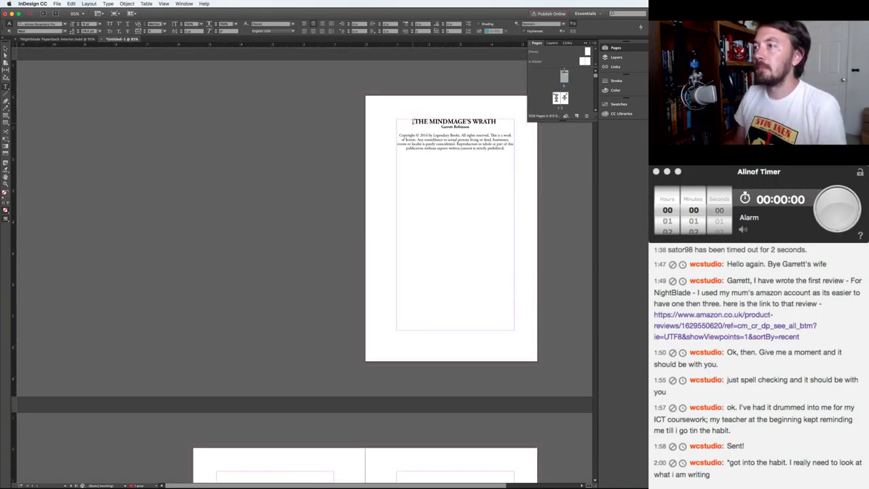
key(super+Return)
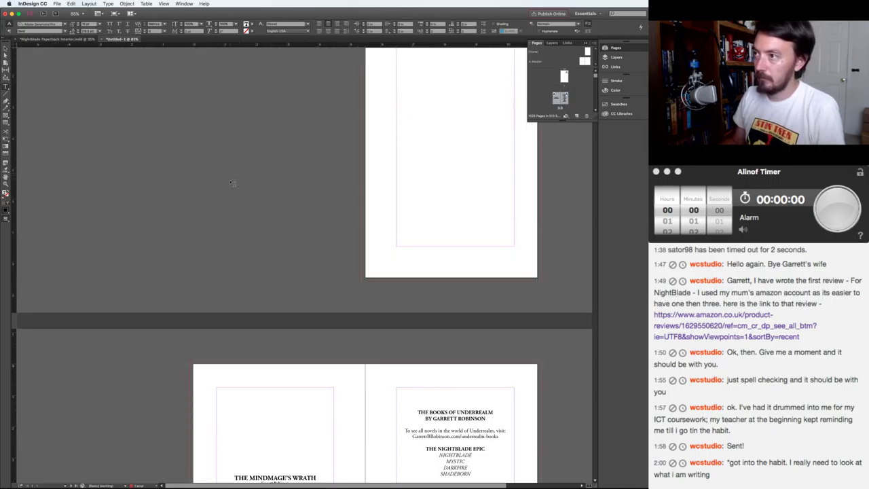
click(232, 183)
- Examine the blank first page and the copyright and book-list spread, and switch to the Nightblade Paperback Interior document for comparison
scroll(232, 183, up, 1)
scroll(231, 183, up, 3)
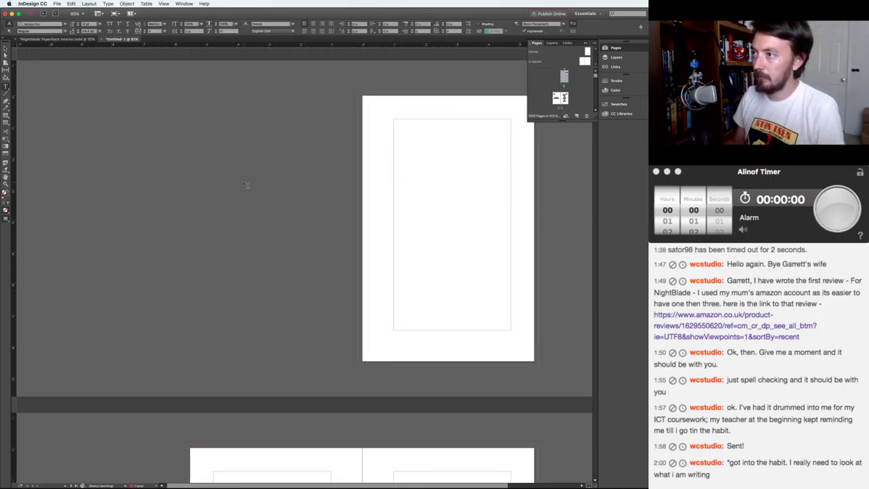
scroll(246, 185, right, 2)
scroll(220, 214, down, 10)
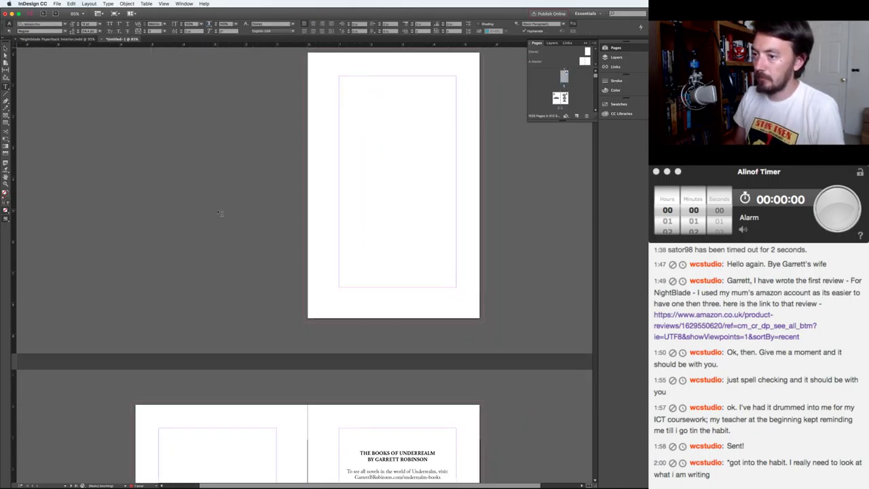
scroll(220, 213, down, 5)
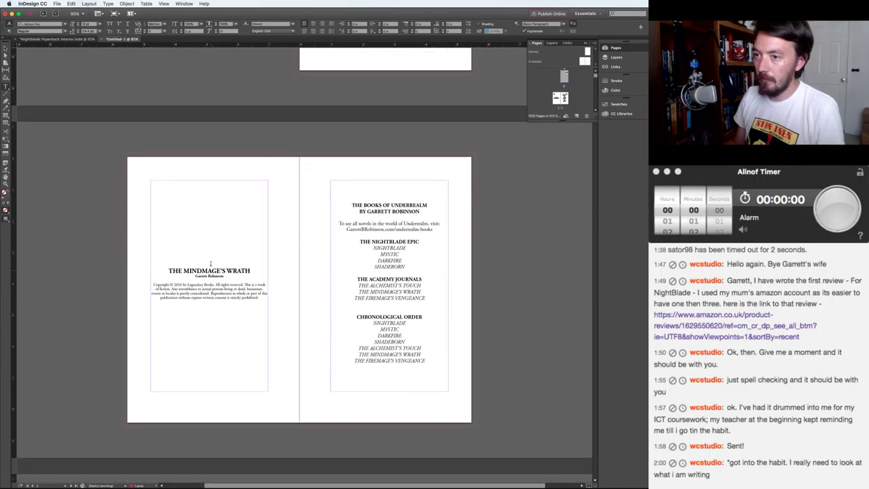
scroll(219, 226, down, 3)
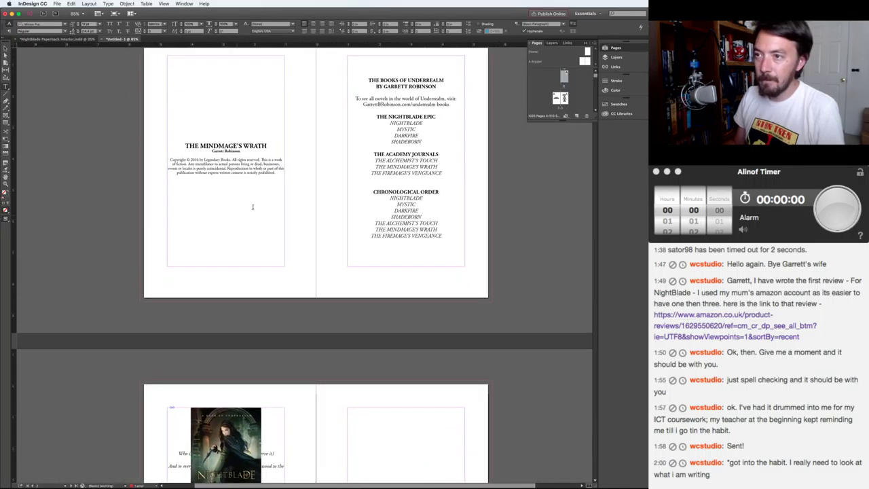
scroll(253, 205, up, 3)
scroll(256, 207, up, 3)
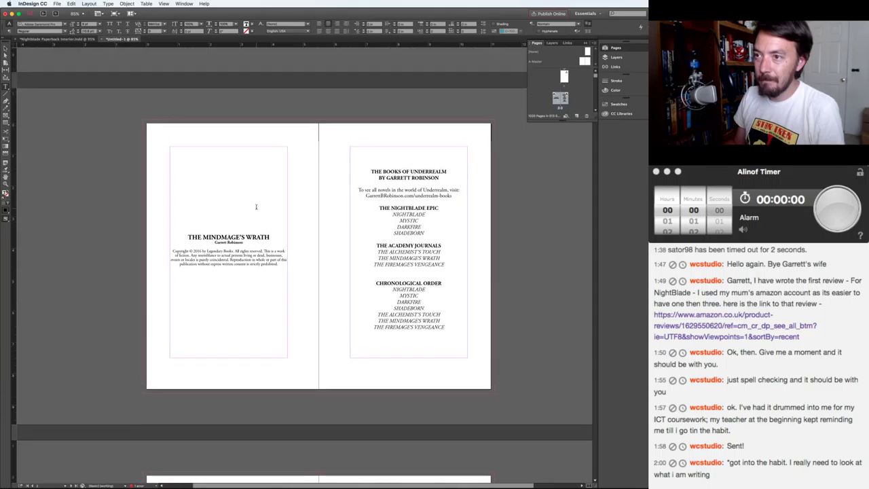
scroll(254, 237, down, 2)
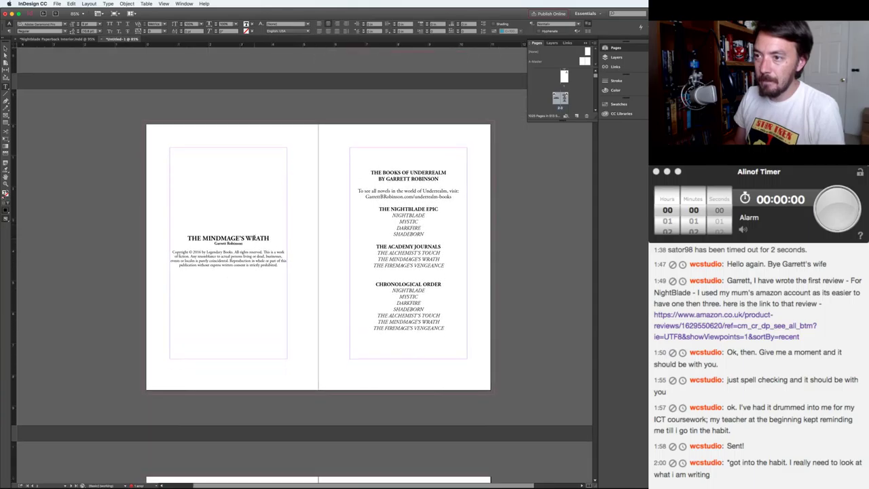
click(247, 235)
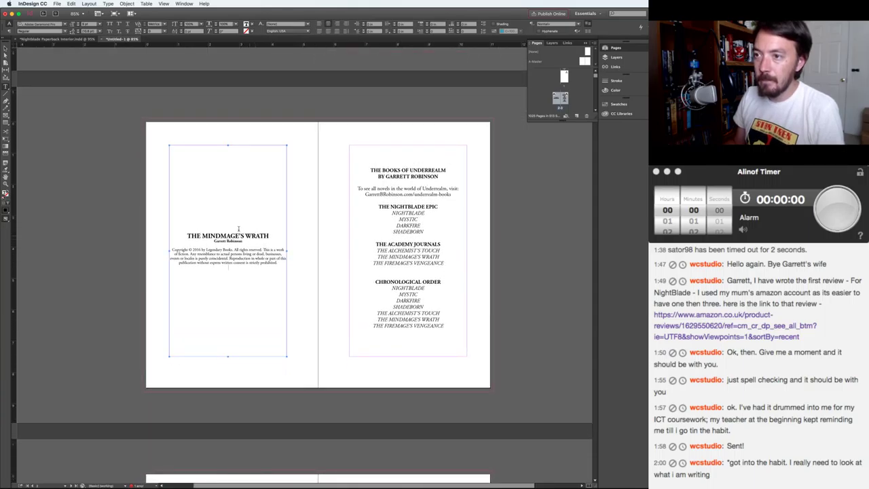
key(super+grave)
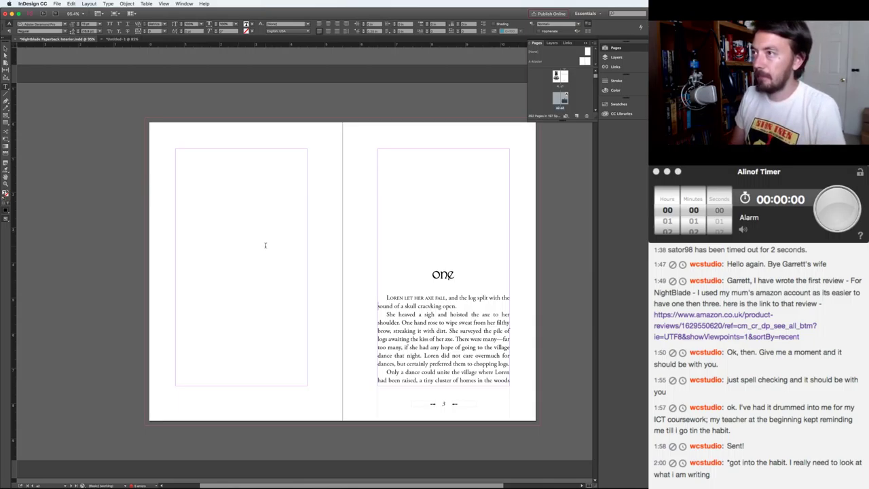
- Copy the full copyright text block from the copyright page near the front of Nightblade Paperback Interior
key(v)
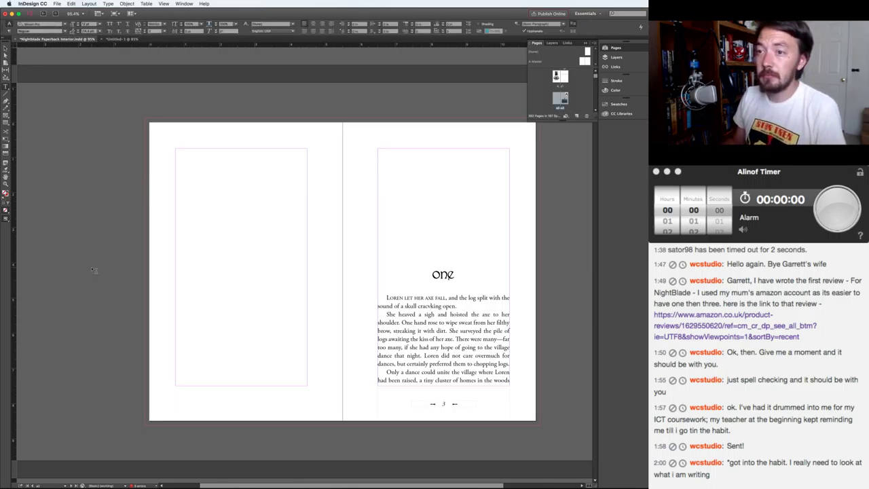
key(super+shift+Page_Up)
key(shift+Page_Down)
key(shift+Page_Down)
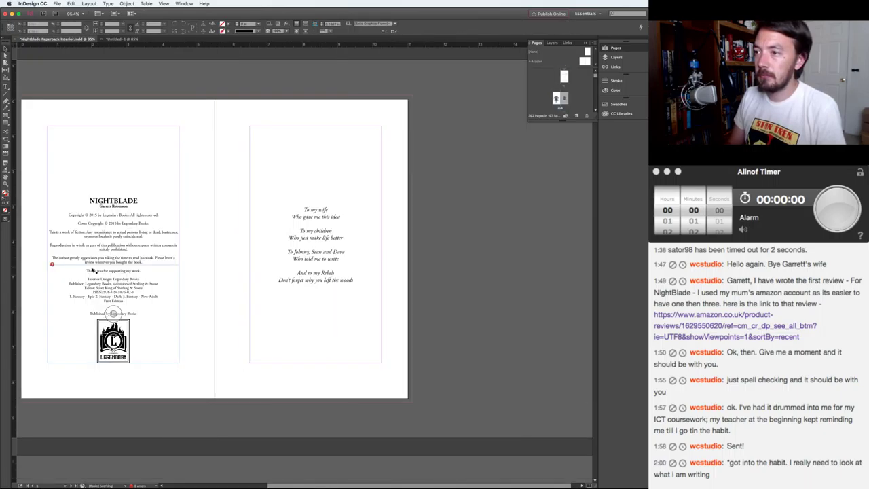
scroll(194, 218, left, 3)
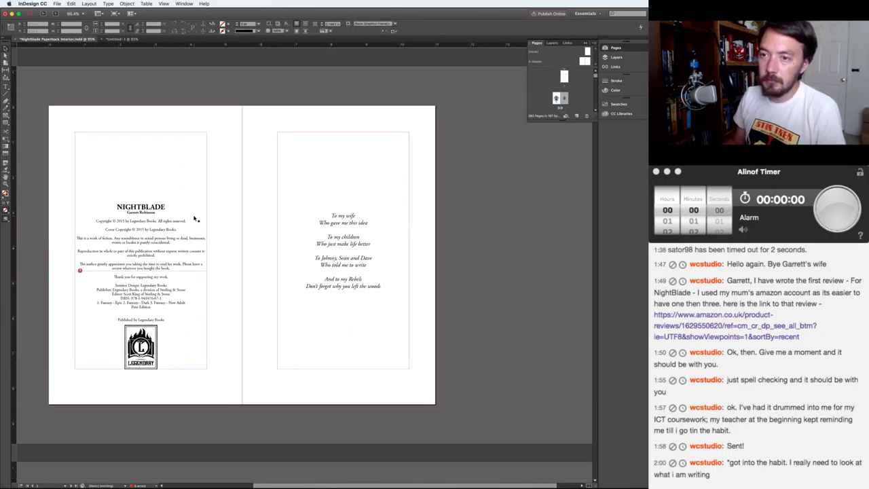
scroll(195, 218, left, 3)
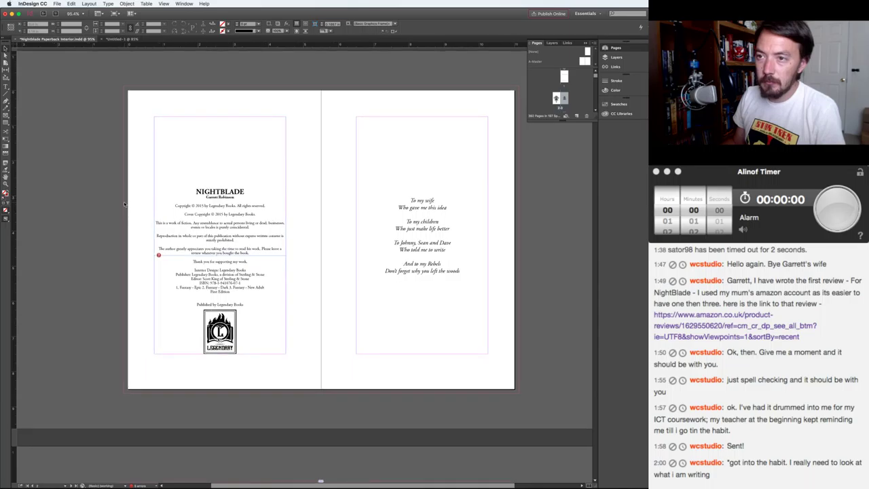
key(t)
drag(195, 191, 247, 362)
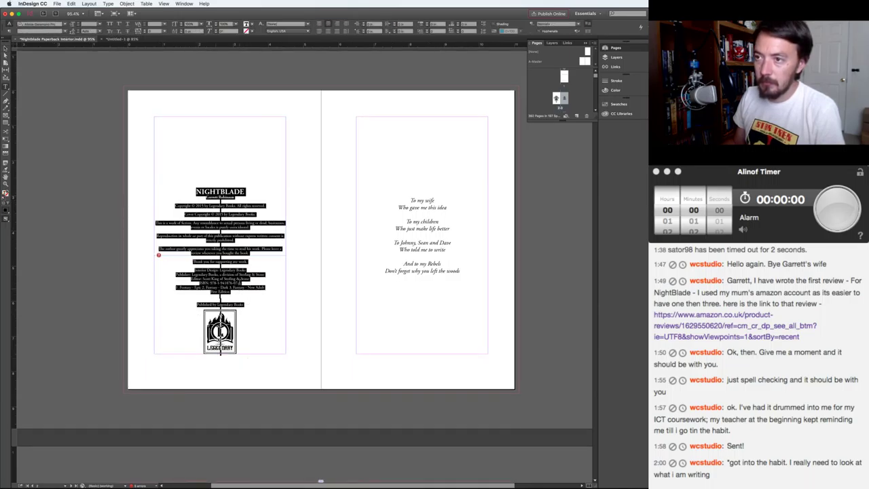
- In the untitled document, replace the Mindmage's Wrath copyright text with the copied Nightblade copyright block
key(super+grave)
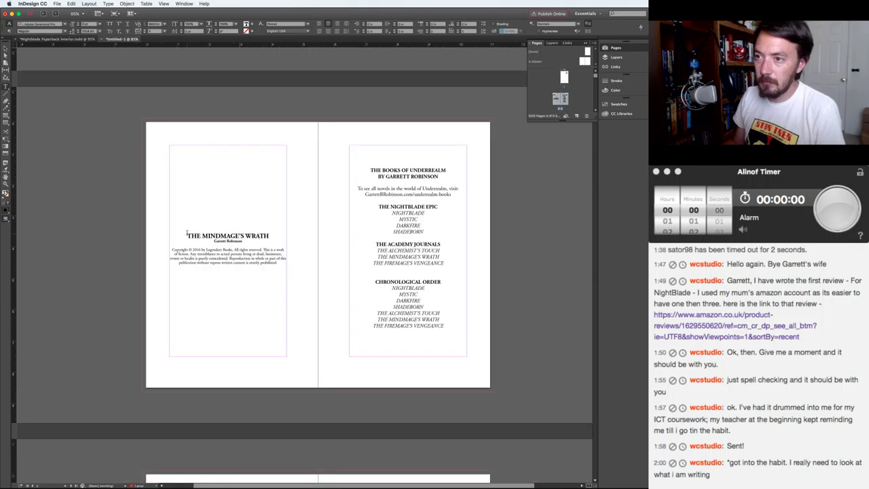
drag(187, 233, 219, 275)
key(super+grave)
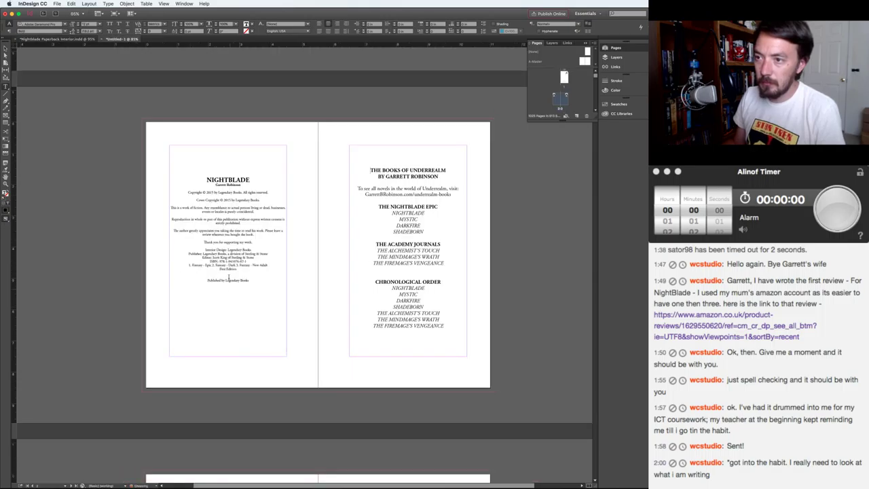
key(super+b)
click(458, 269)
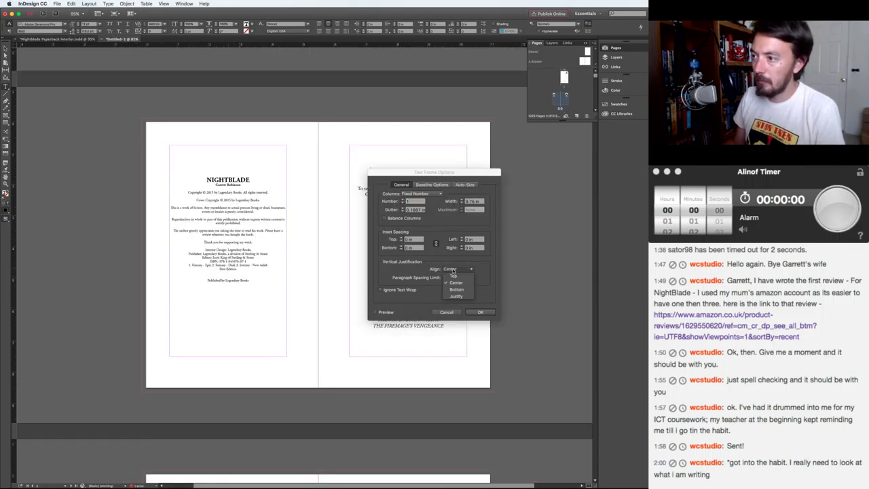
click(453, 288)
click(479, 312)
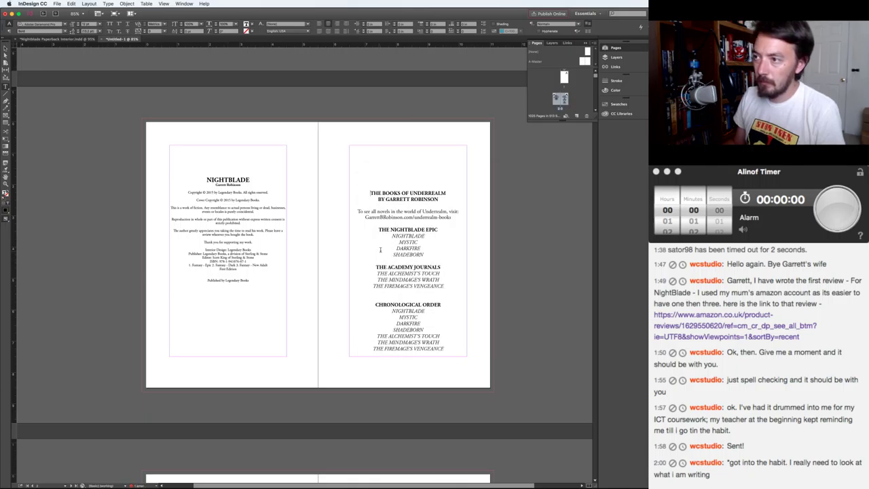
key(super+b)
click(458, 269)
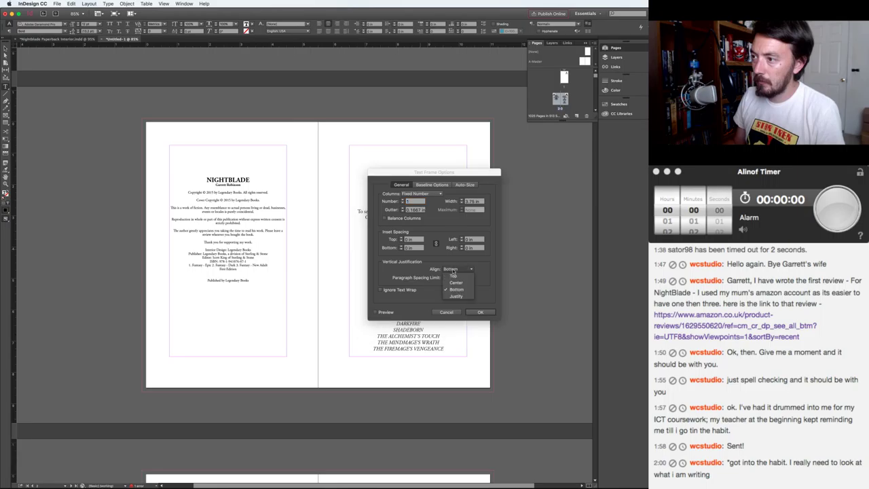
click(456, 283)
click(480, 311)
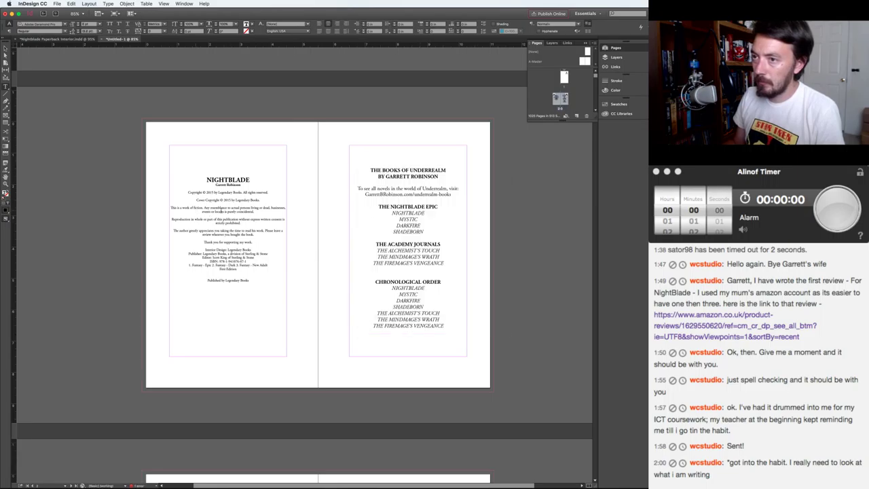
- Set the vertical justification of the copyright page's text frame to Bottom
key(super+b)
click(462, 269)
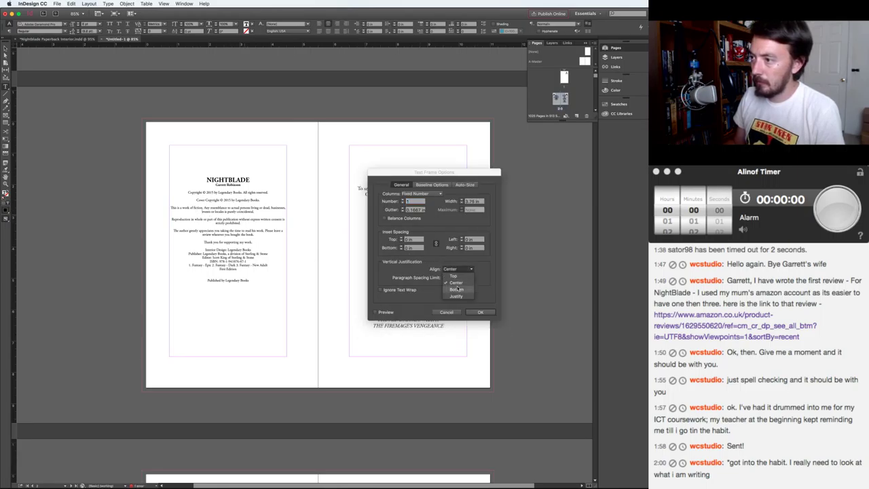
click(459, 291)
key(Return)
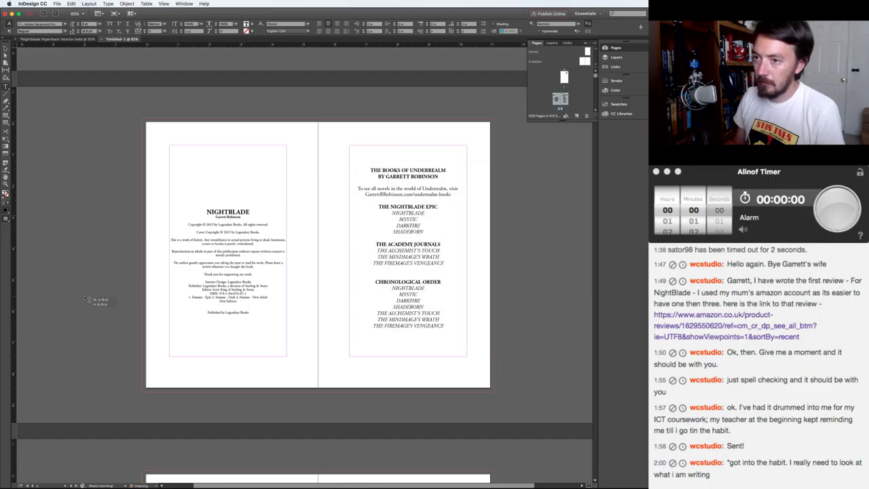
- Copy the Legendary logo frame from the Nightblade interior and place it at the foot of the untitled document's copyright page
key(super+grave)
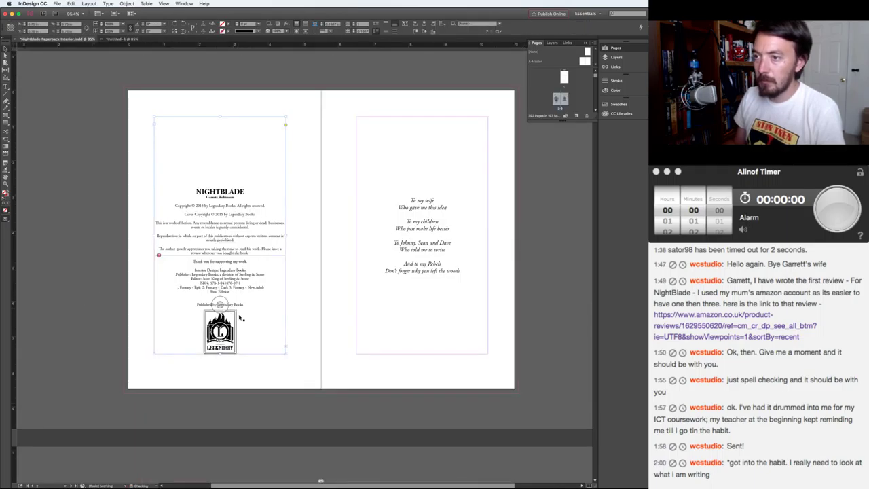
key(super+grave)
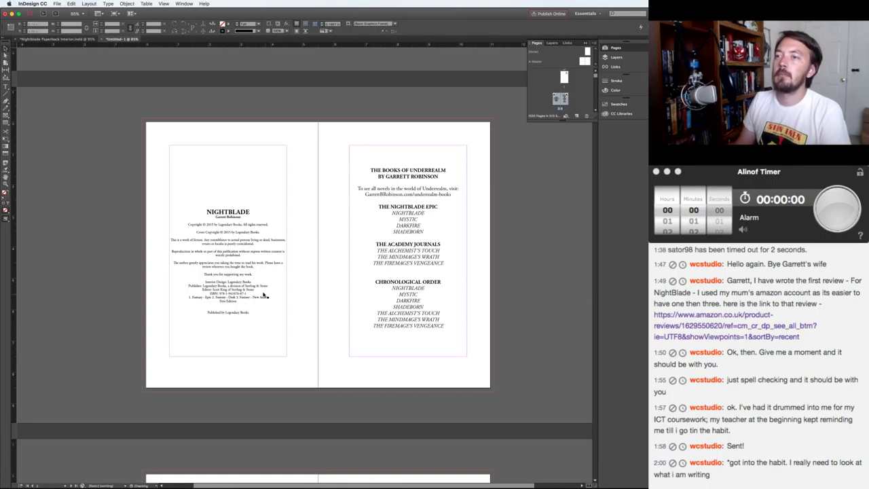
key(super+v)
drag(268, 324, 266, 346)
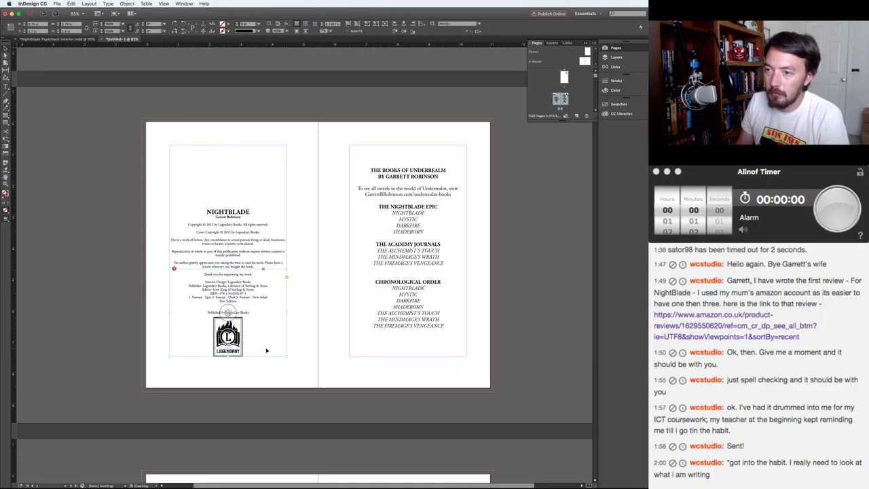
- Change the copyright page title to THE MINDMAGE'S WRATH and set the copyright and cover copyright years to 2016
key(t)
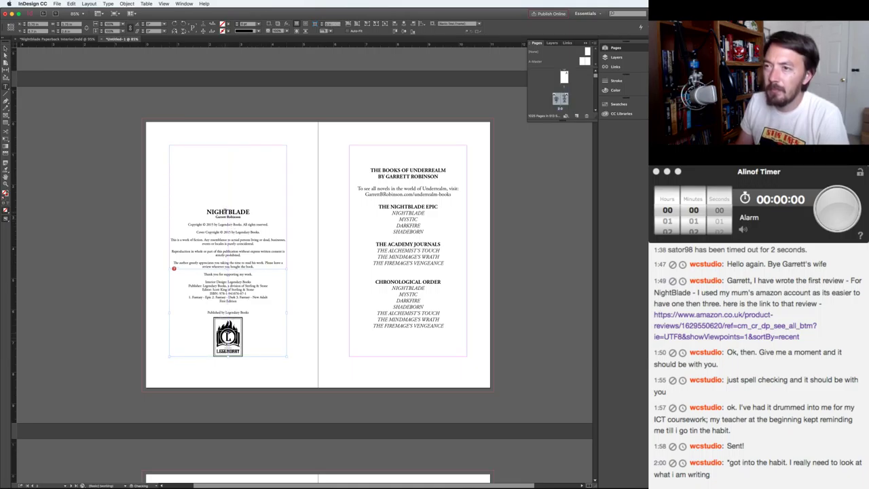
click(224, 212)
double_click(225, 212)
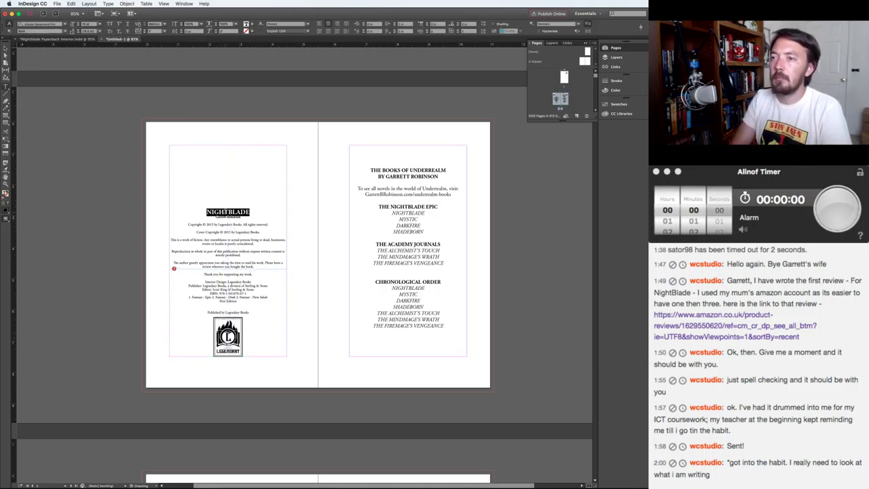
text(THE MINDMAGE'S WRATH)
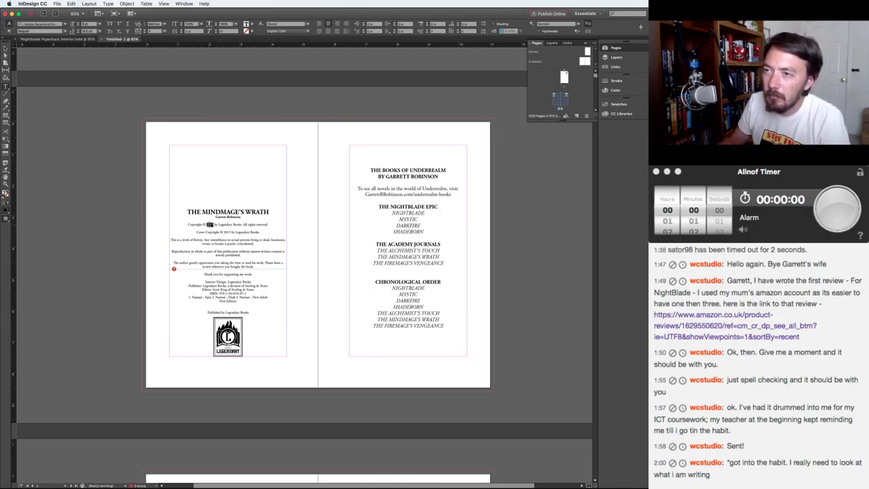
text(2)
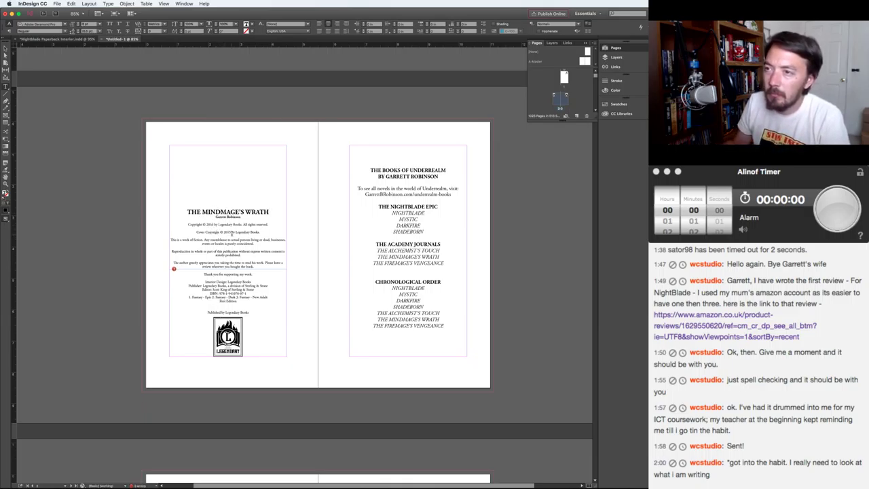
text(2016 by)
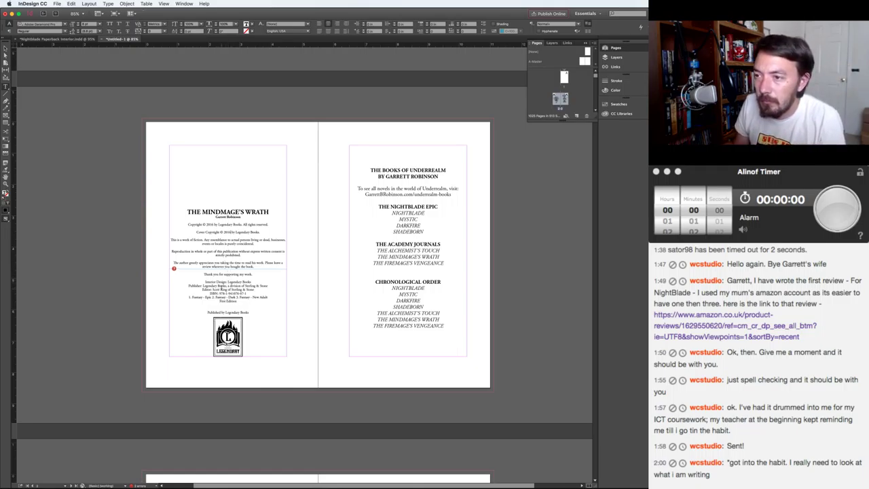
- Replace the name in the Editor credit line with the new editor's full name
click(226, 292)
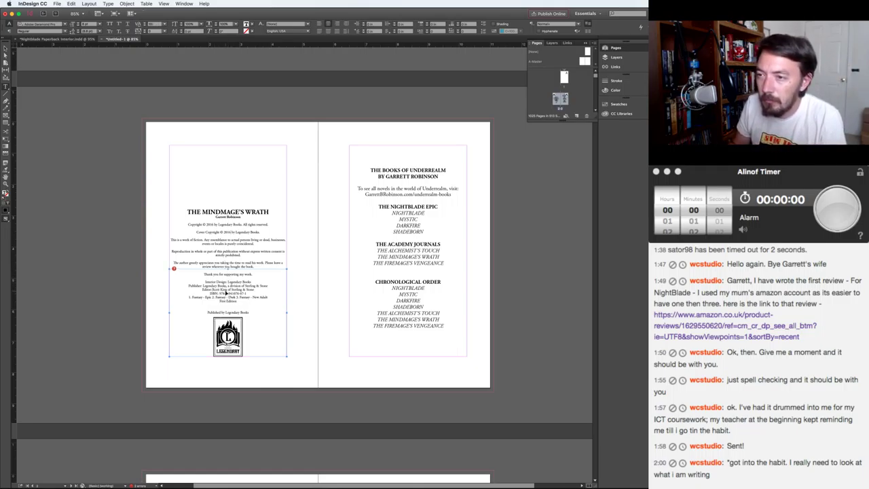
key(shift+End)
text(K)
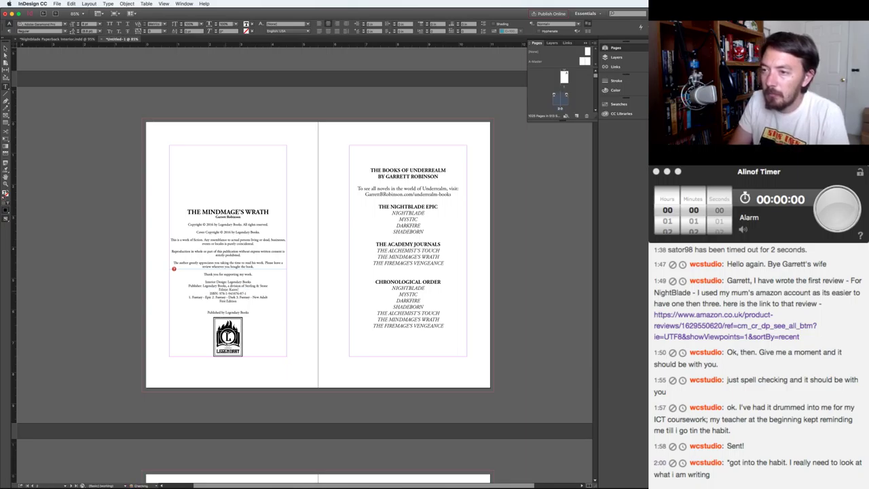
- Delete the ISBN line from the copyright page and leave text editing
key(Down)
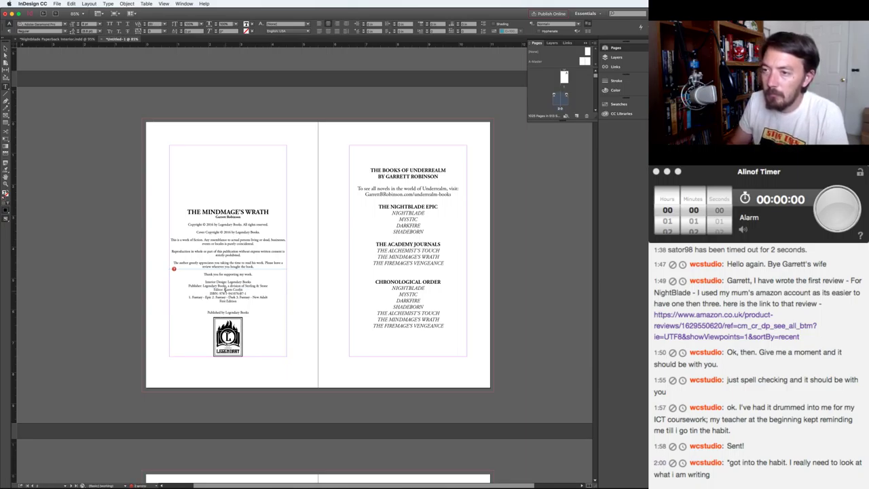
key(Home)
key(shift+End)
key(BackSpace)
key(BackSpace)
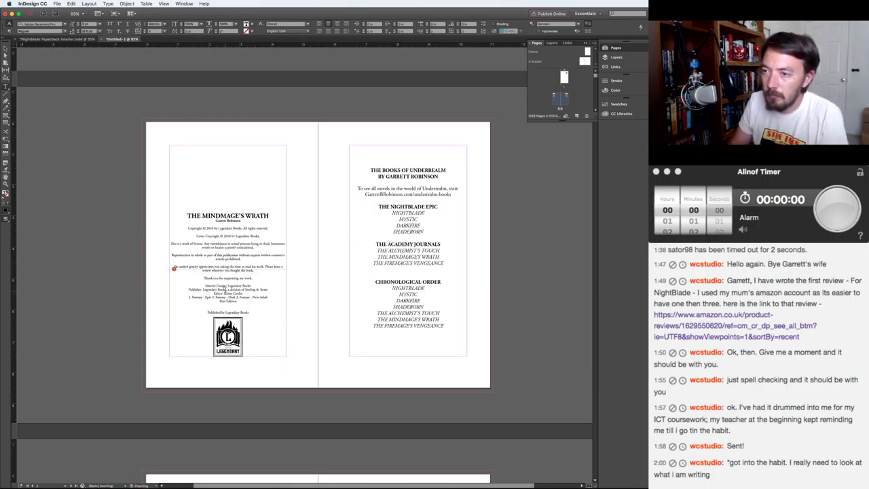
click(126, 273)
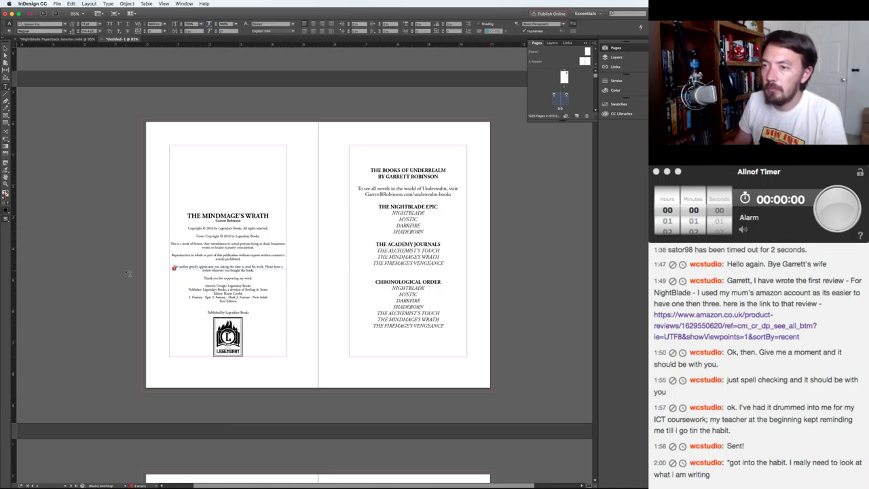
key(v)
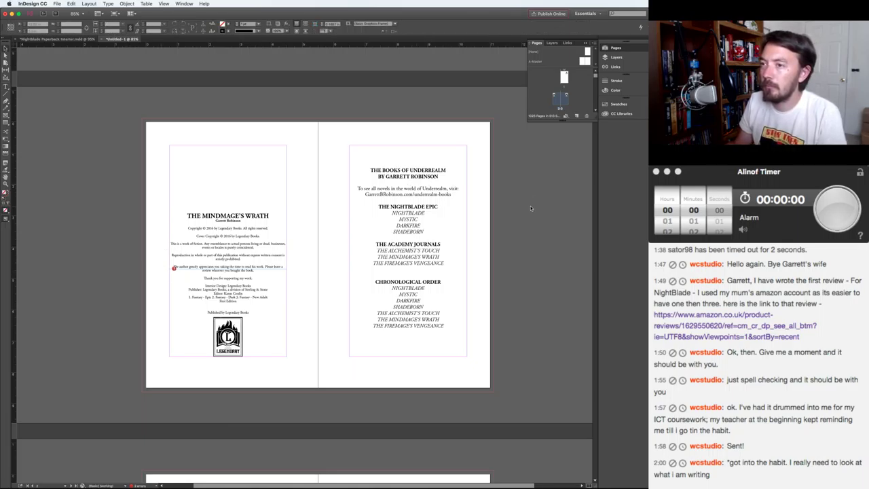
- Move the Nightblade cover image from the dedication page to the facing page, directly above the WANT A FREE BOOK? heading
scroll(531, 208, right, 3)
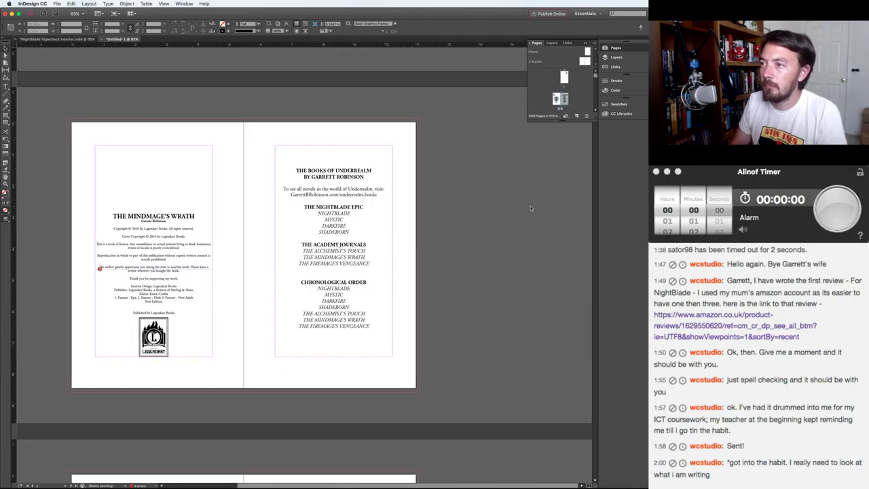
key(alt+Page_Down)
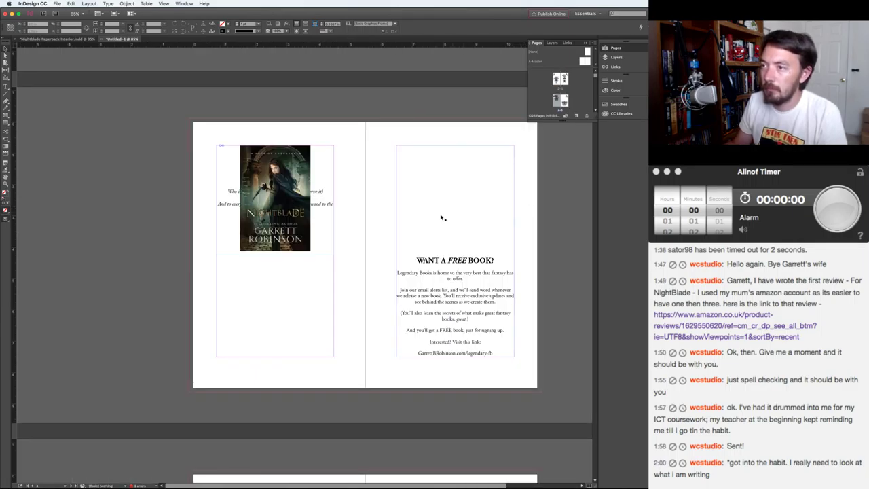
scroll(426, 216, right, 1)
key(space)
drag(401, 225, 351, 234)
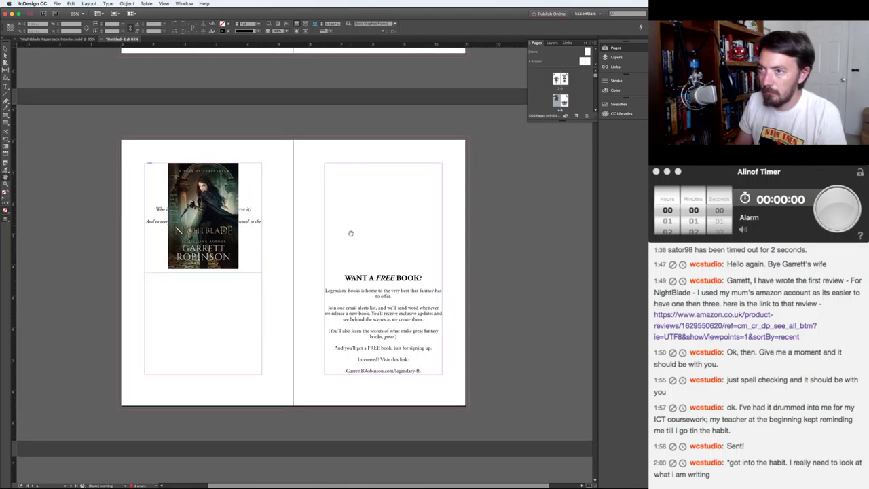
scroll(351, 234, up, 5)
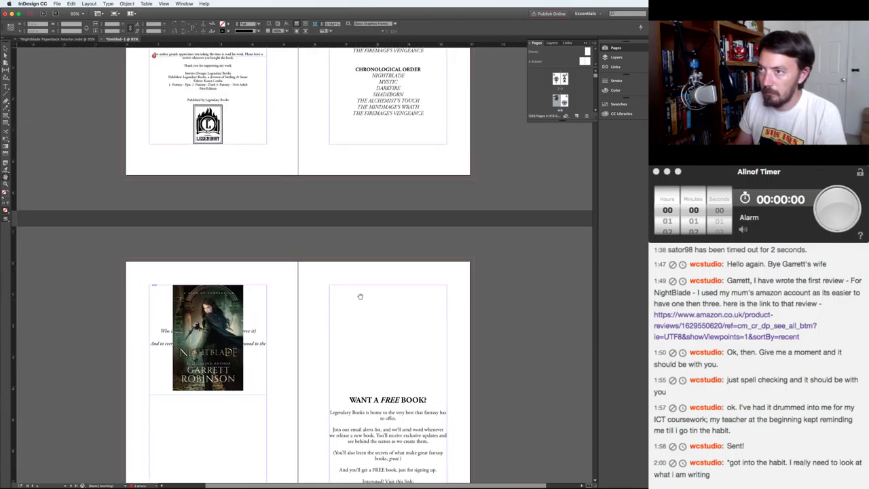
scroll(366, 250, up, 3)
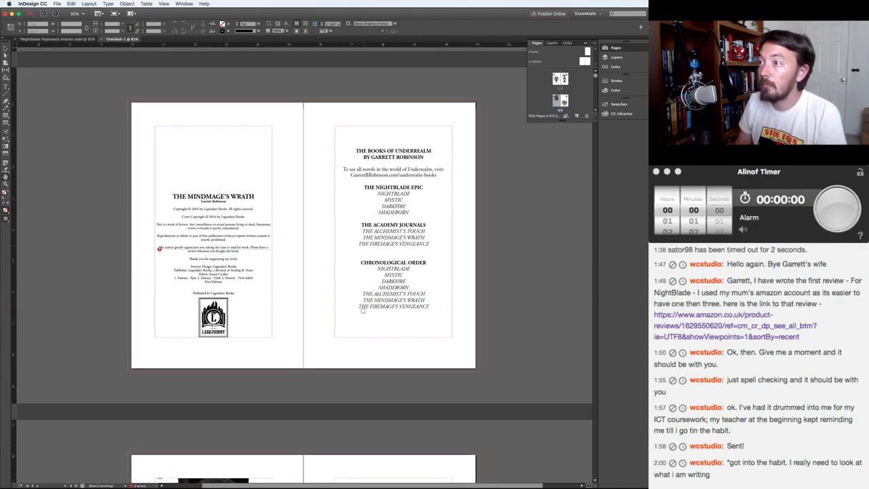
scroll(344, 417, up, 3)
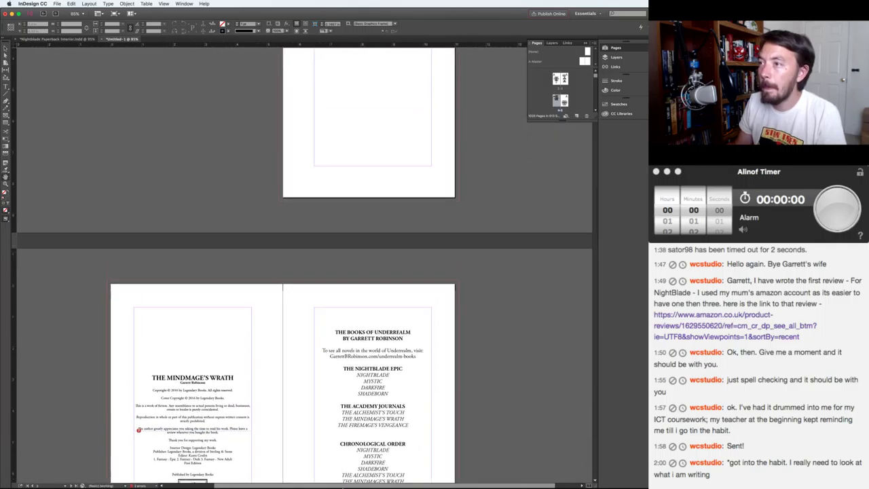
drag(333, 408, 333, 125)
scroll(336, 135, down, 5)
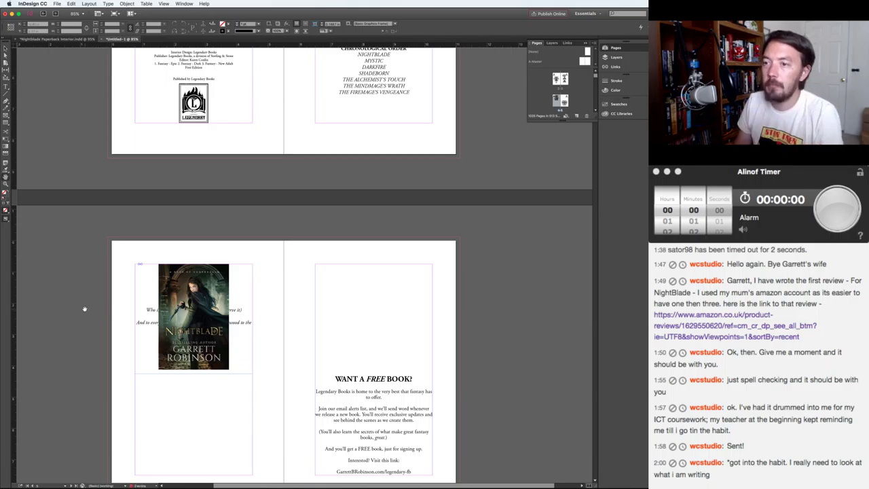
drag(147, 353, 326, 352)
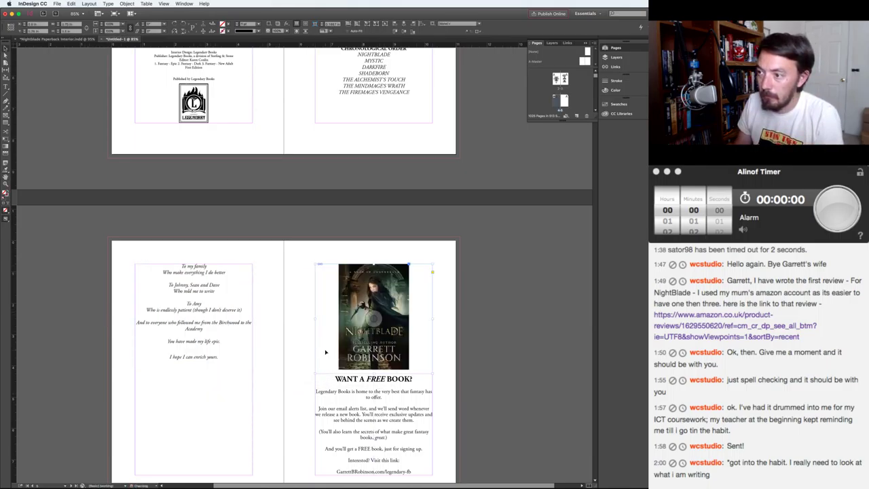
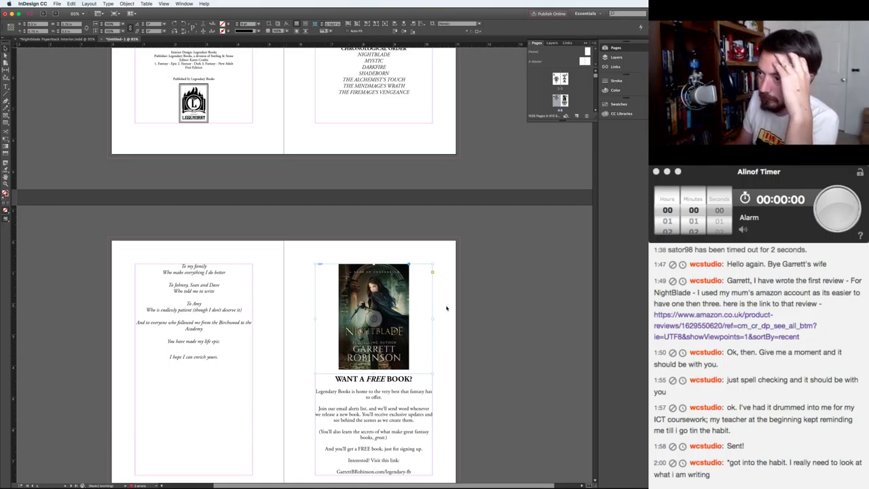
- Copy the whole dedication text from the page facing the cover image, then clear it from that page
click(474, 308)
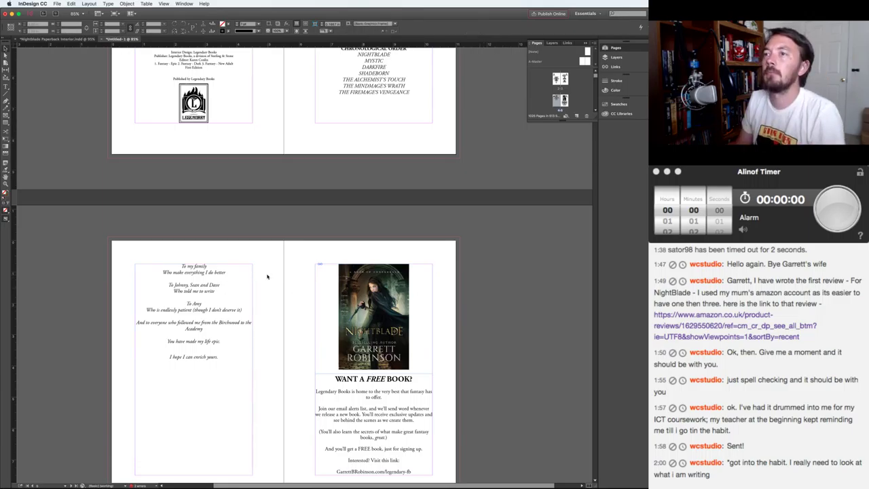
double_click(196, 283)
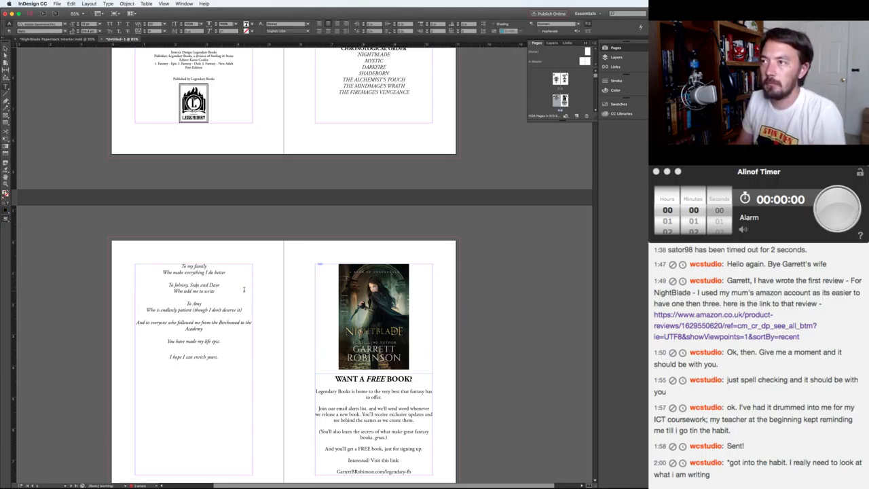
drag(179, 266, 227, 357)
key(super+c)
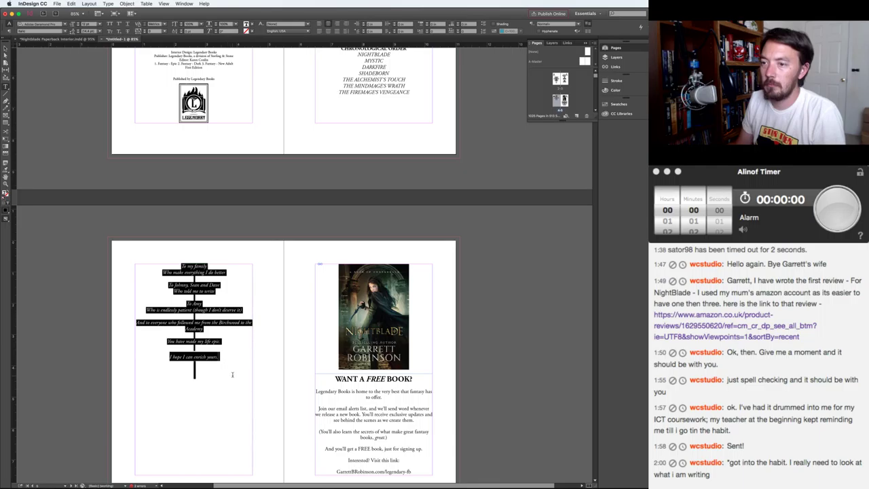
click(211, 377)
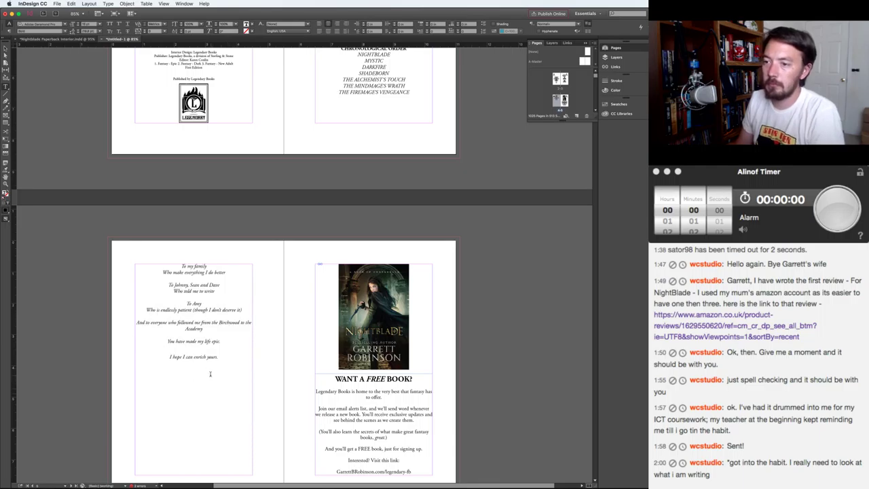
key(BackSpace)
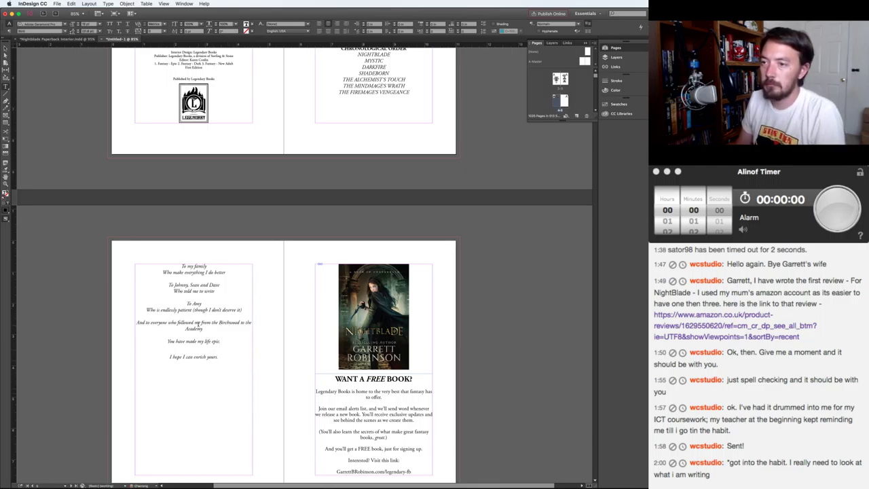
key(ctrl+a)
key(BackSpace)
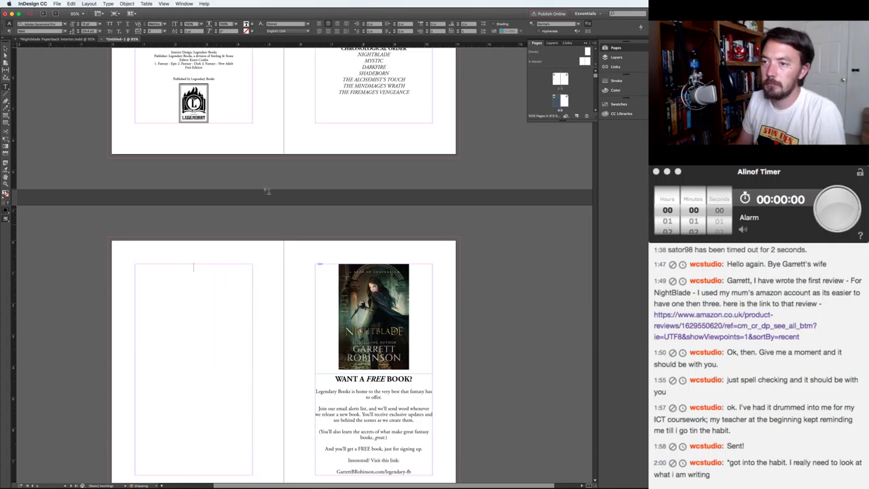
- Paste the dedication onto the page facing the copyright page, with a break after it that moves THE BOOKS OF UNDERREALM list onto the following page
scroll(268, 191, up, 1)
scroll(267, 191, up, 5)
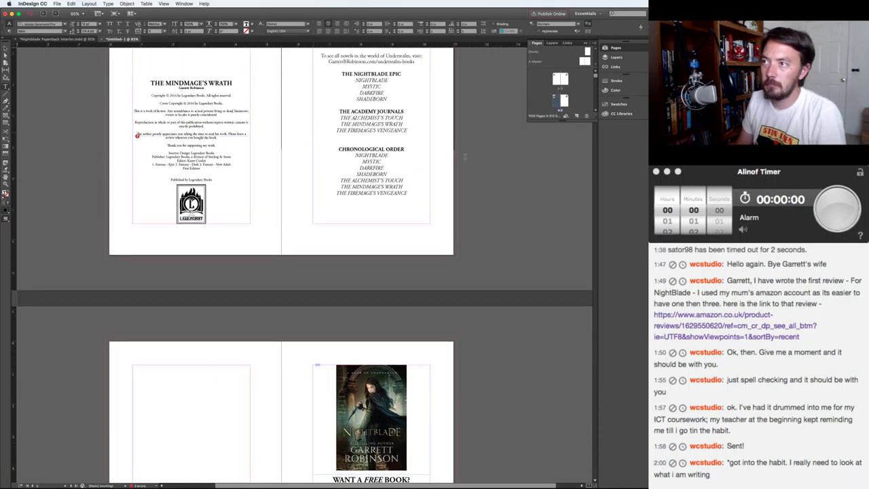
key(Escape)
scroll(477, 243, up, 4)
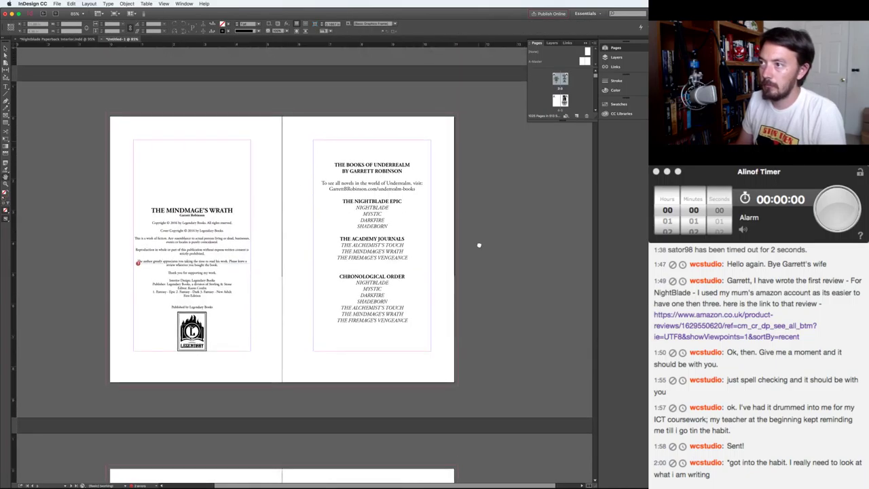
key(t)
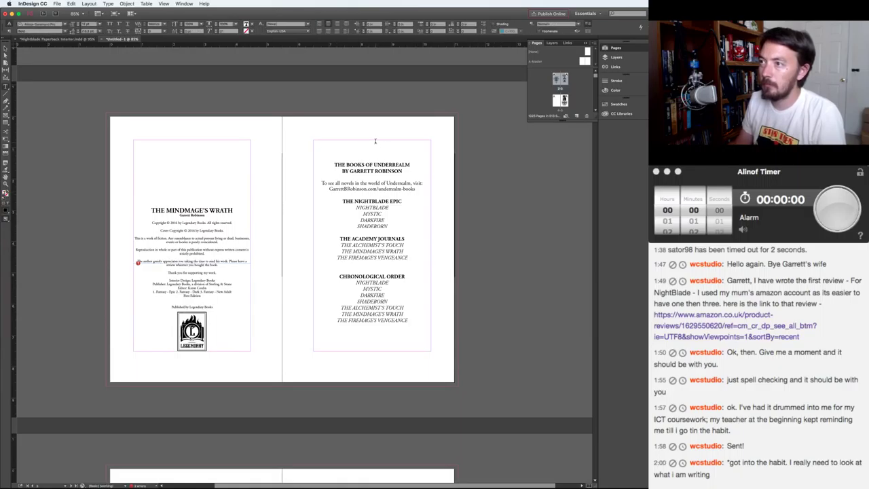
key(super)
key(super+v)
key(KP_Enter)
click(503, 196)
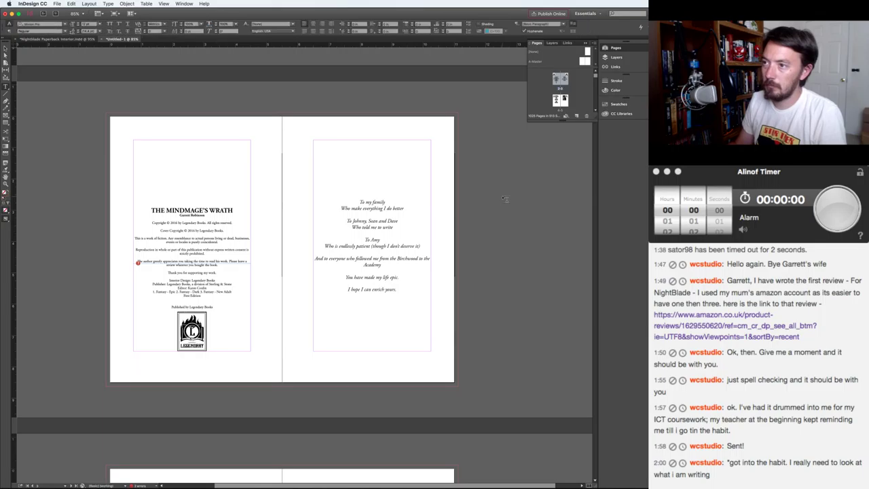
- Centre the text vertically in THE BOOKS OF UNDERREALM list's frame and remove the surplus blank line after the list
scroll(465, 252, down, 5)
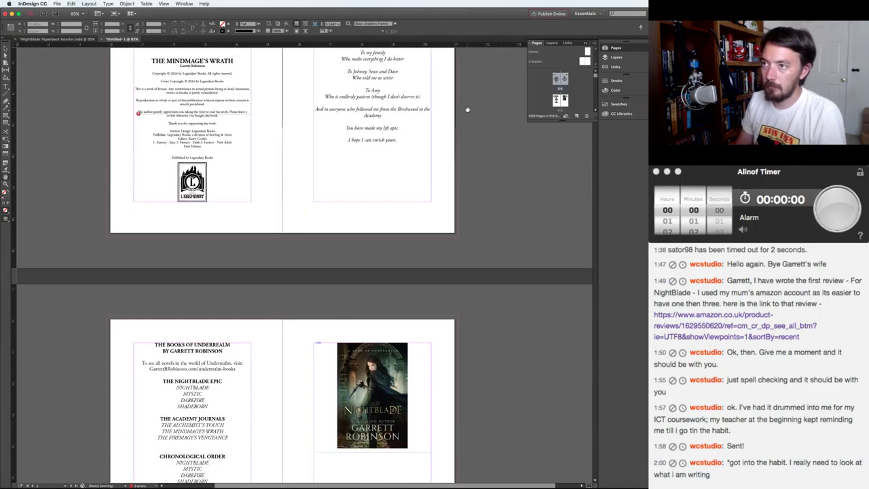
scroll(496, 124, down, 4)
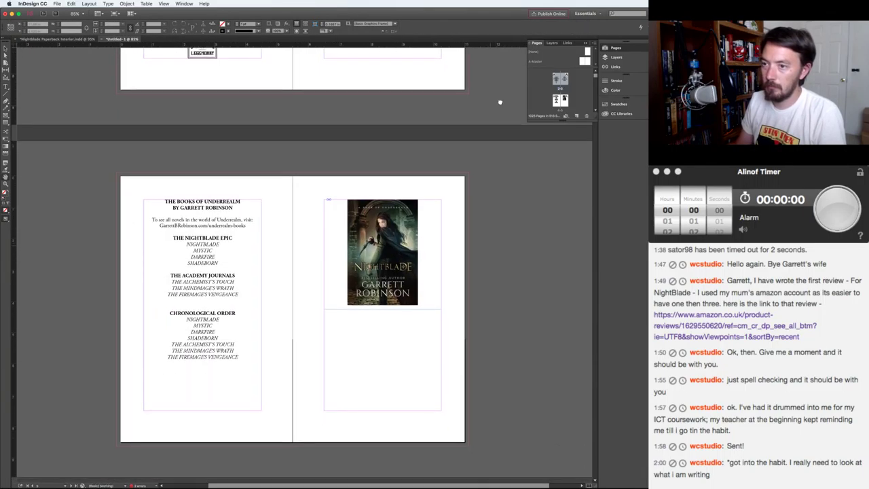
click(201, 224)
key(super+b)
click(469, 268)
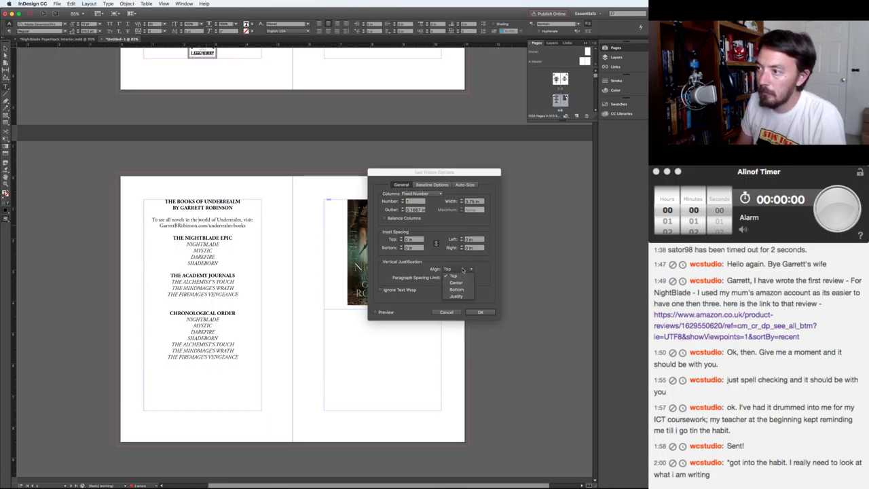
click(458, 278)
click(477, 312)
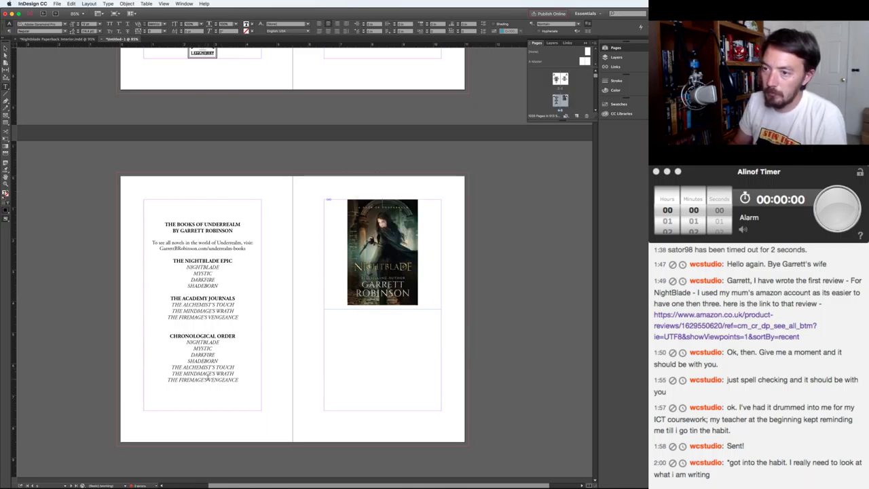
key(BackSpace)
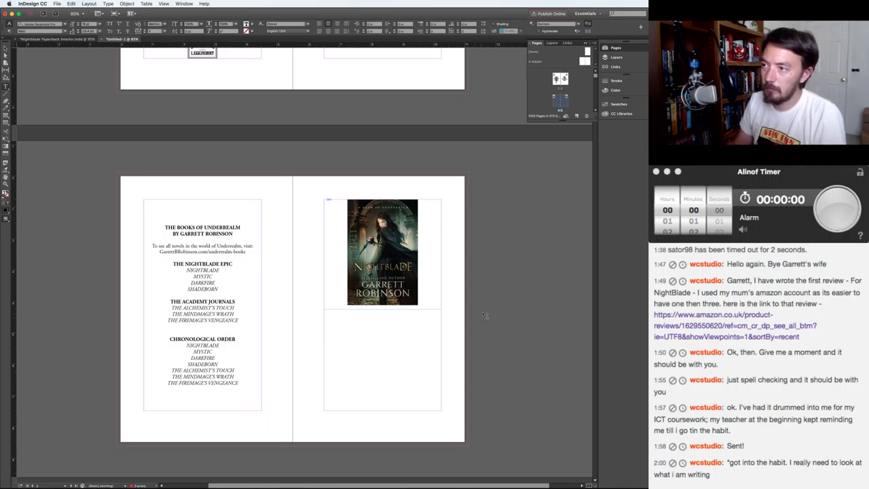
super+click(533, 302)
key(v)
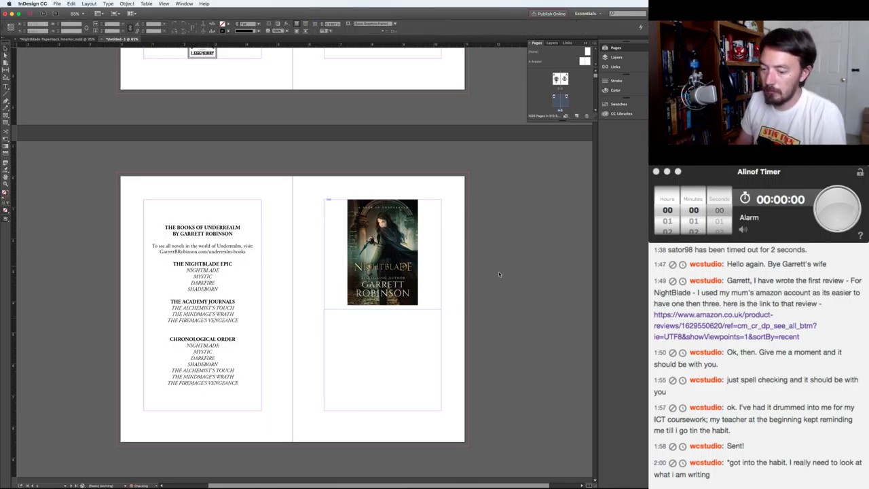
- Bring the WANT A FREE BOOK? text back onto the cover image page, into the frame directly below the cover
scroll(499, 274, down, 10)
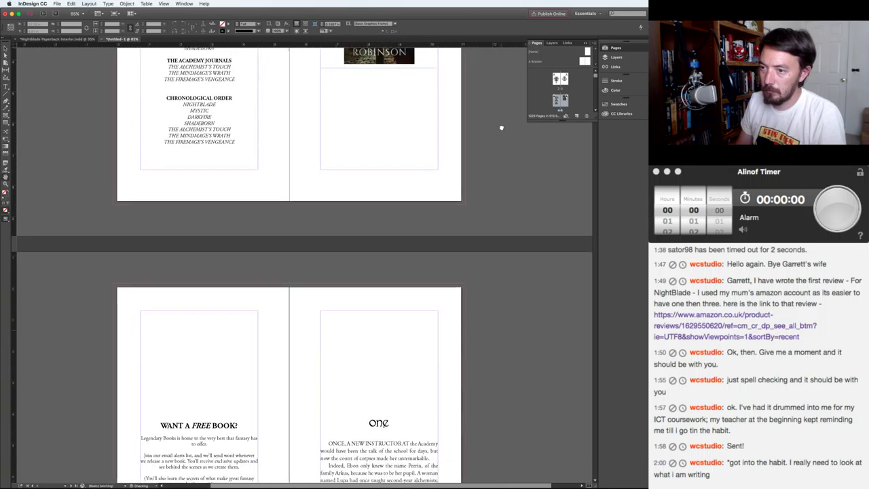
scroll(501, 128, up, 7)
key(t)
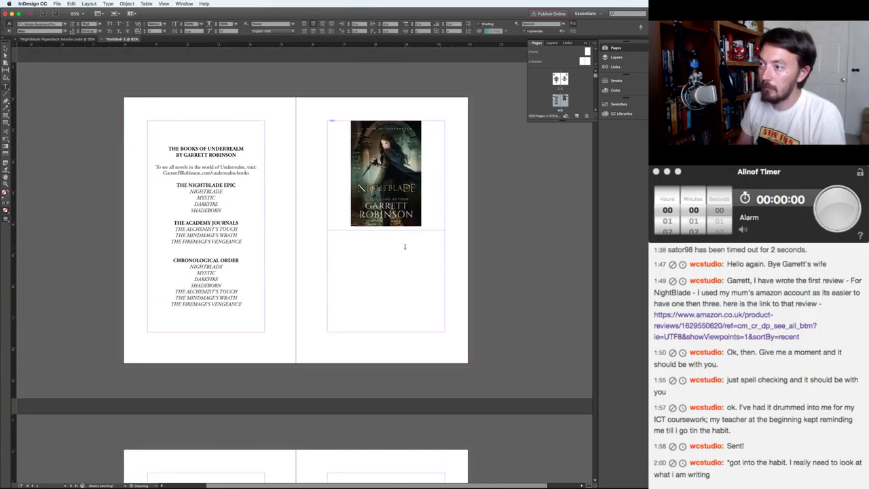
click(404, 246)
text(WANT A FREE BOOK? Legendary Books is home to the very best that fantasy has to offer. Join our email alerts list, and we'll send word whenever we release a new book. You'll receive exclusive updates and see behind the scenes as we create them. (You'll also learn the secrets of what make great fantasy books, great.) And you'll get a FREE book, just for signing up. Interested? Visit this link: GarrettBRobinson.com/legendary-fb)
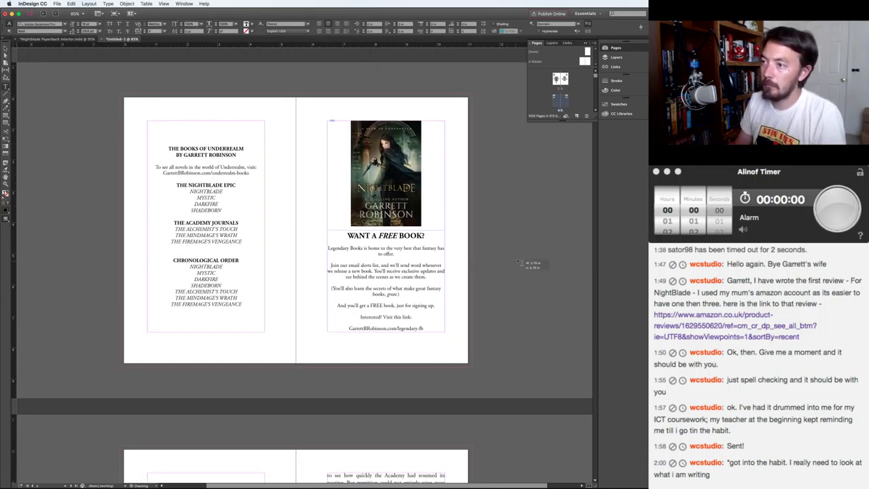
key(Escape)
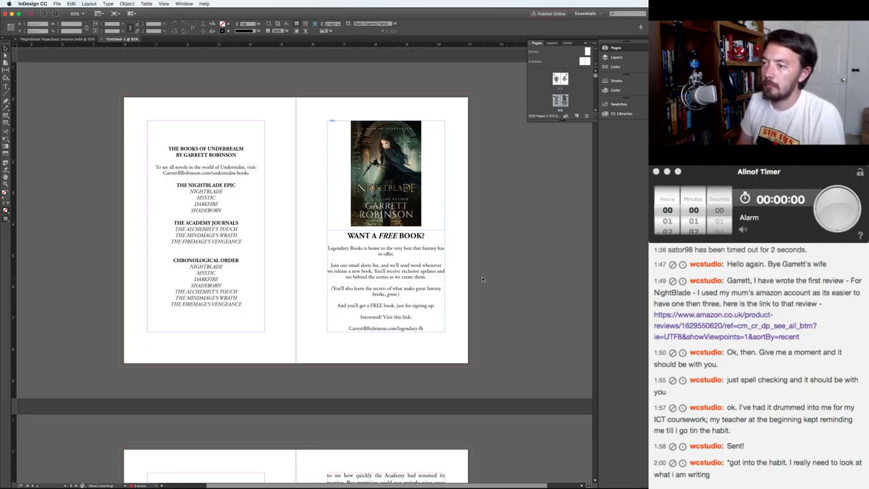
- Insert breaks before the chapter one heading to push the chapter past the spread following the free book page
scroll(496, 274, down, 3)
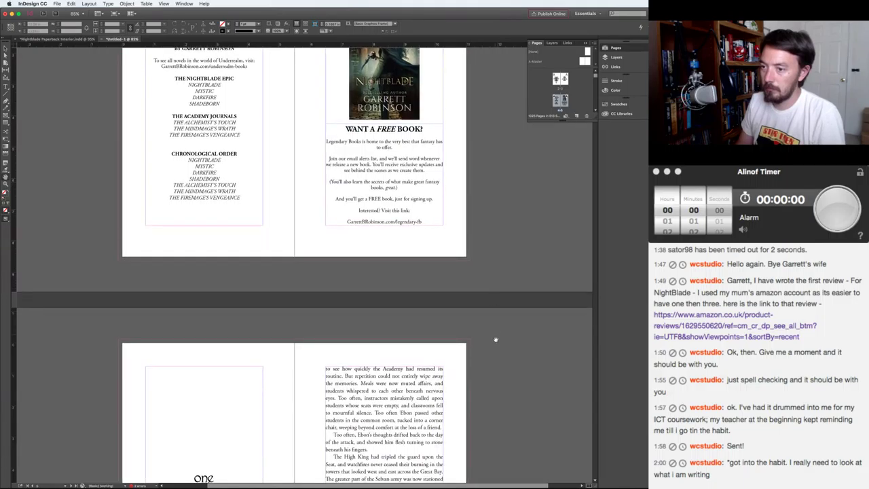
scroll(495, 340, down, 4)
click(157, 239)
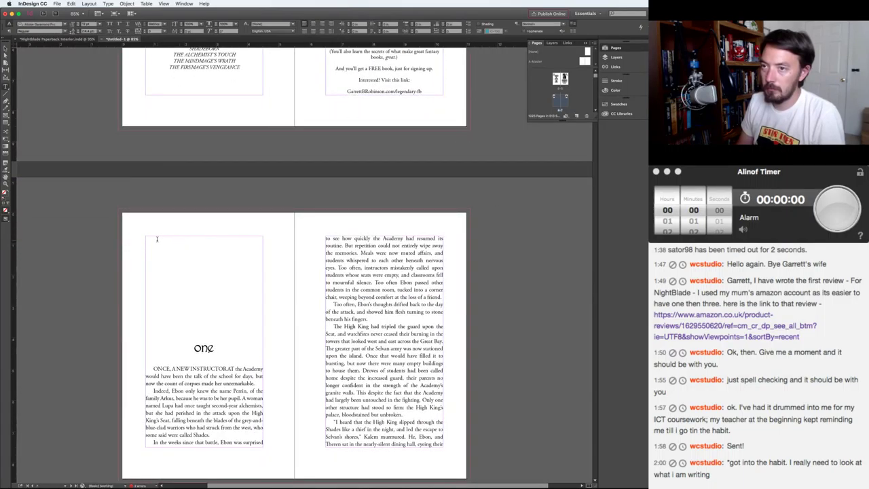
key(super+Return)
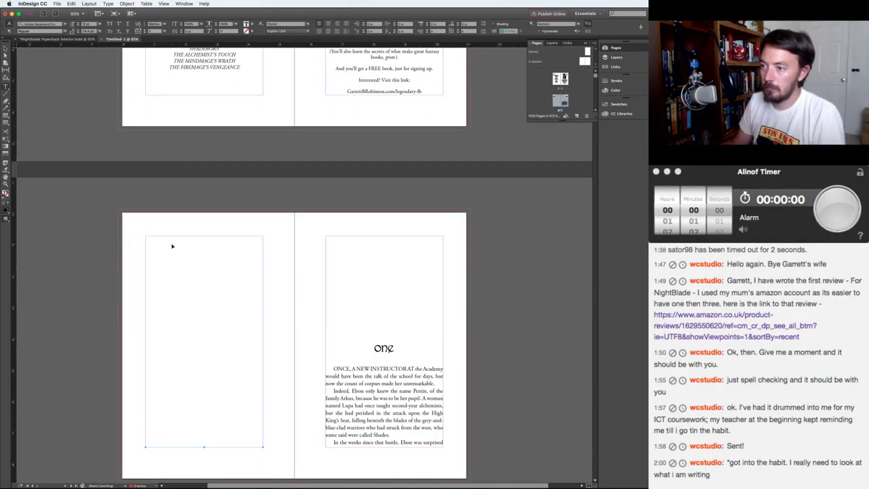
click(534, 275)
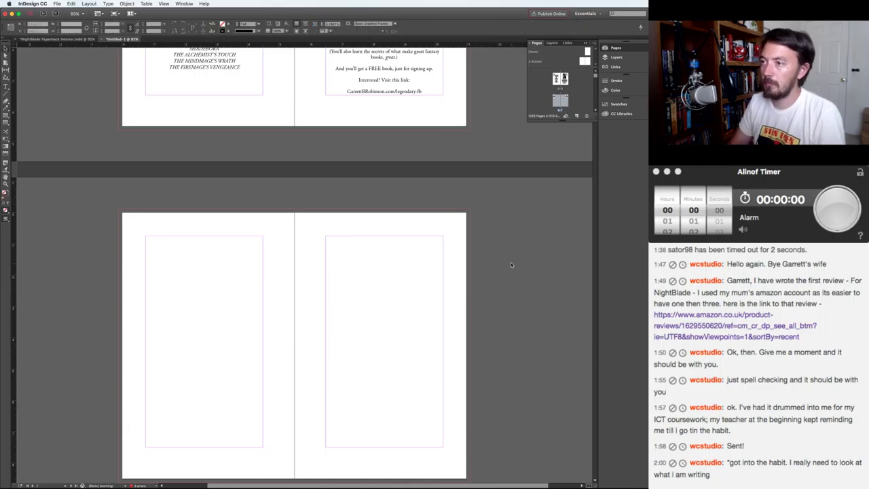
- Thread the text frame on the second blank spread's first page into the facing page's frame so chapter one starts there
key(super+shift+Page_Up)
key(shift+Page_Down)
key(shift+Page_Down)
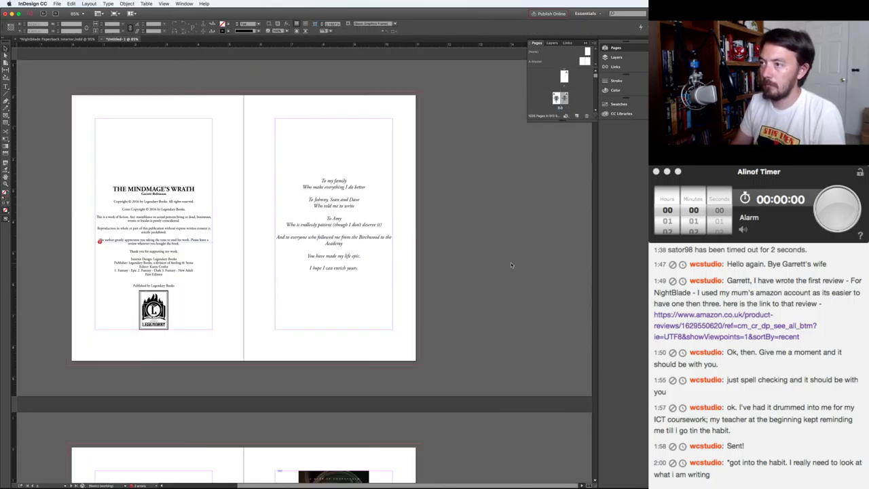
key(shift+Page_Down)
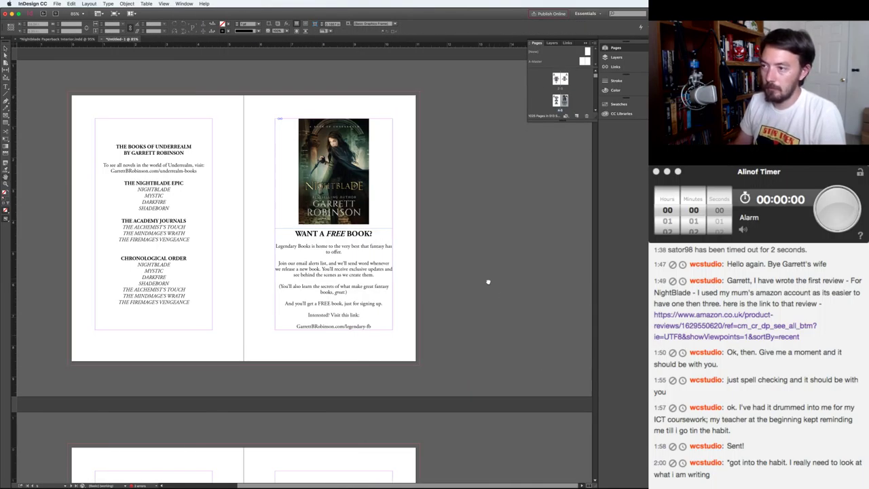
scroll(488, 281, down, 8)
scroll(512, 171, up, 4)
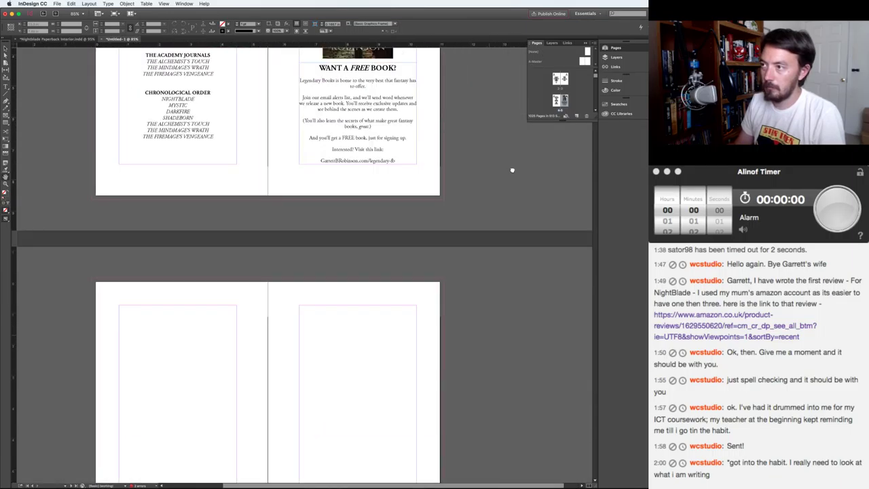
drag(492, 286, 500, 85)
drag(477, 292, 498, 15)
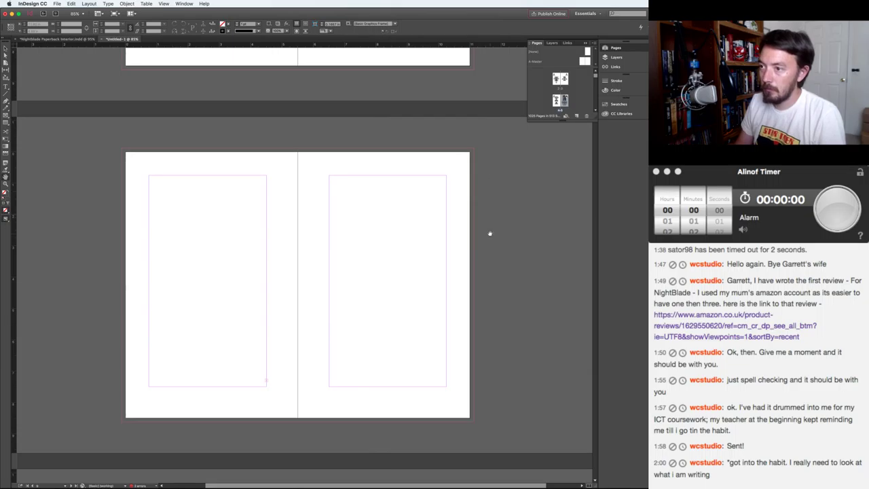
click(266, 383)
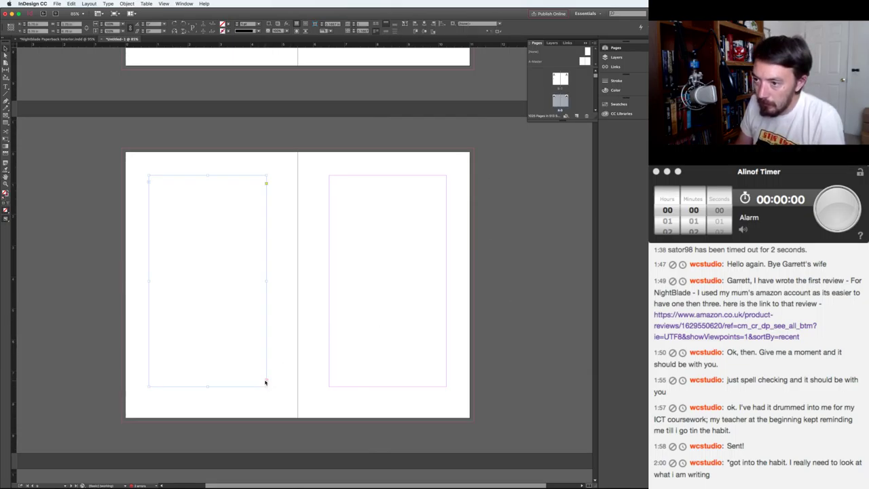
click(330, 180)
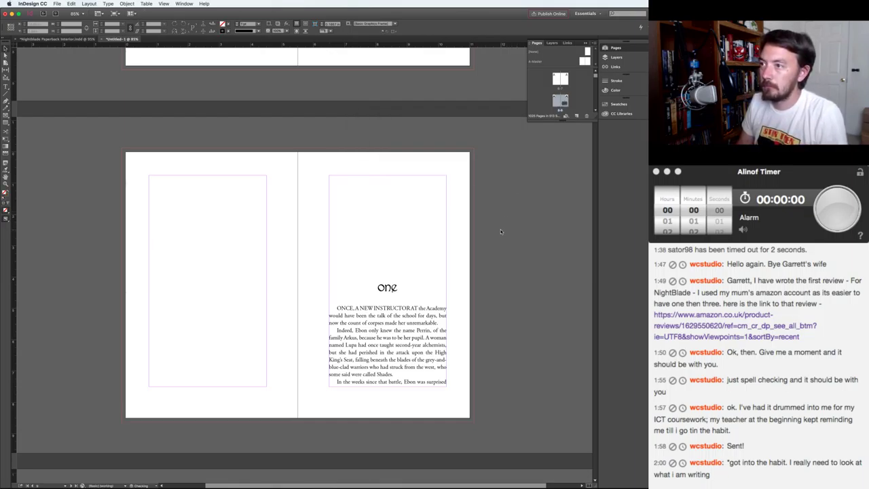
key(space)
drag(491, 237, 513, 226)
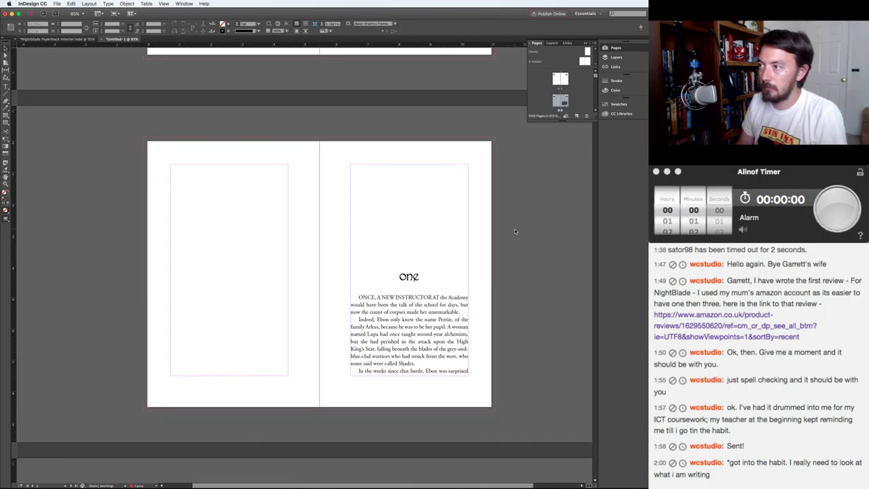
- Examine the Nightblade interior from its copyright page through to the chapter one opening spread
key(super+grave)
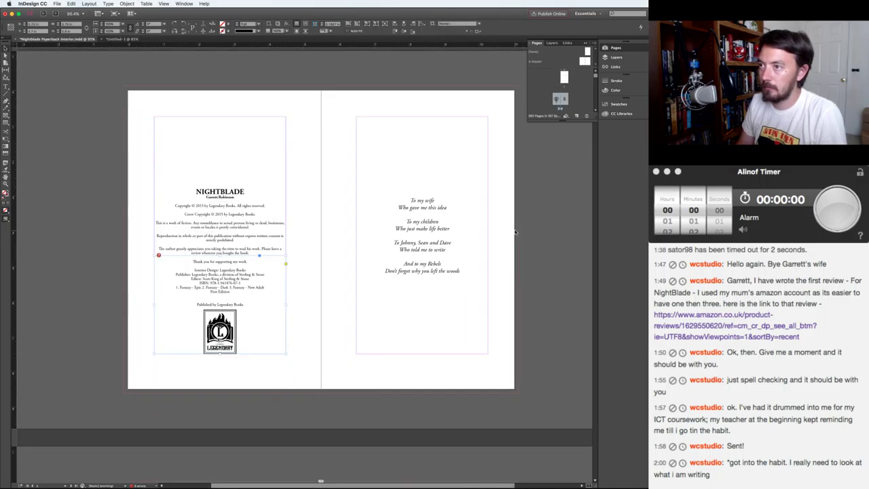
scroll(526, 292, down, 8)
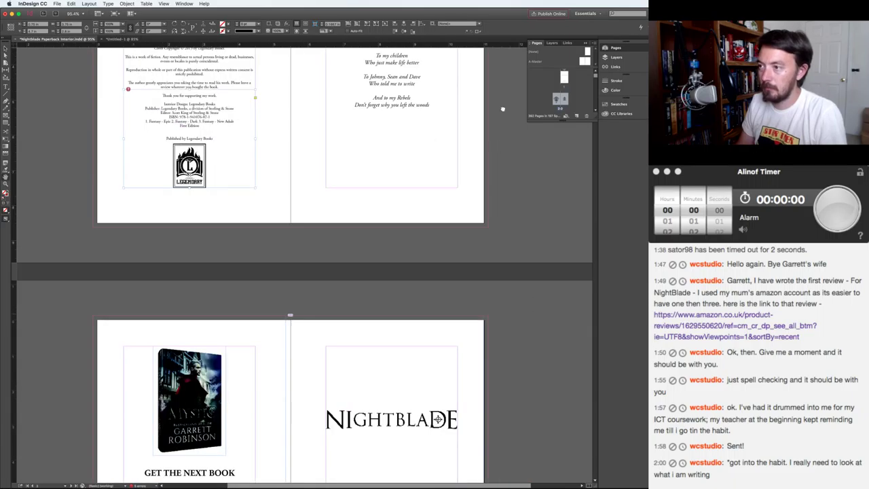
scroll(520, 343, down, 3)
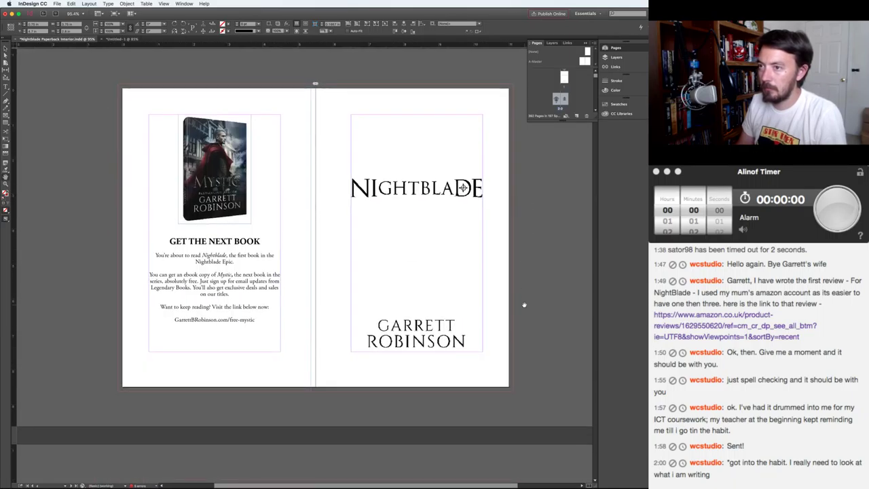
scroll(530, 196, down, 4)
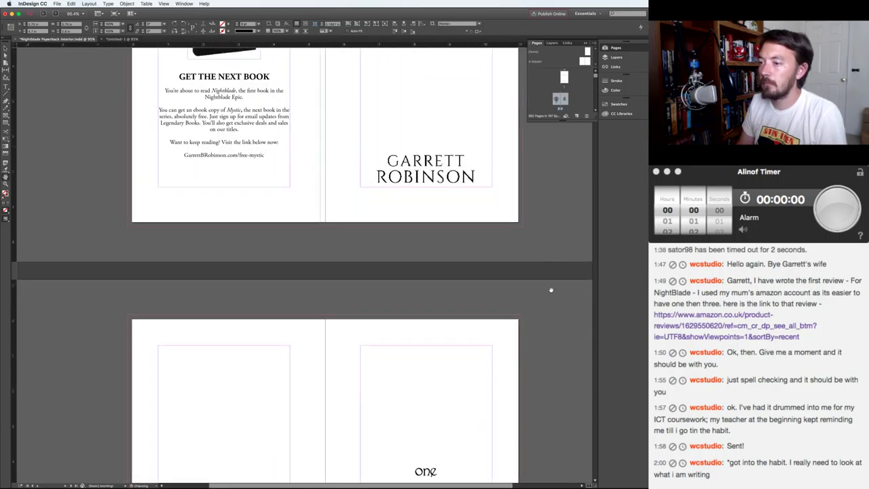
scroll(537, 204, down, 7)
scroll(543, 138, up, 2)
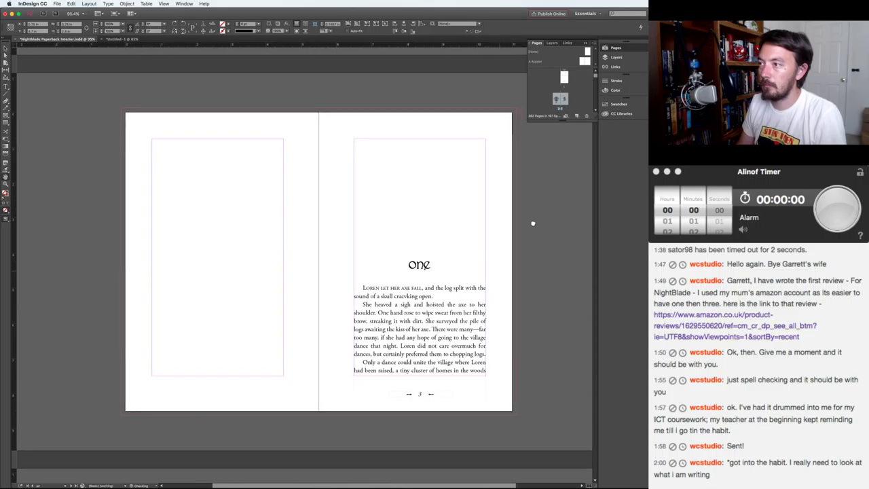
drag(533, 223, 529, 226)
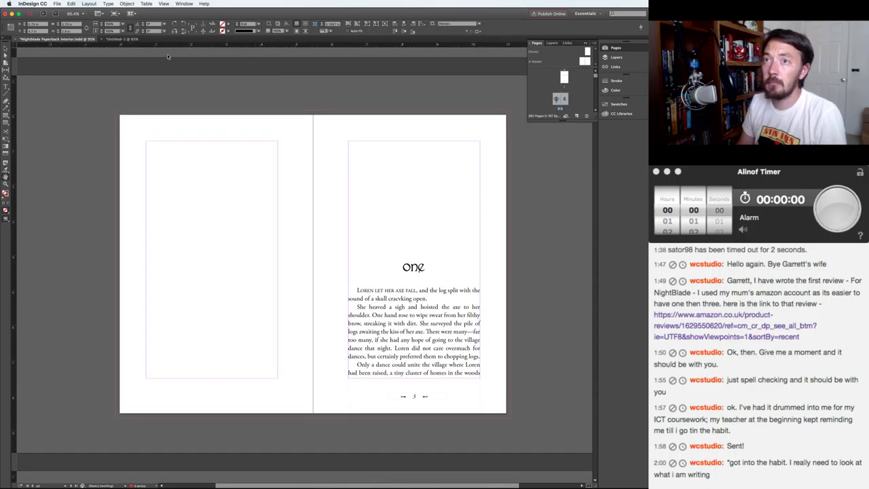
- View the Nightblade interior at 95% zoom and bring its chapter one opening spread back into view
key(super+grave)
key(super+grave)
text(95)
key(Return)
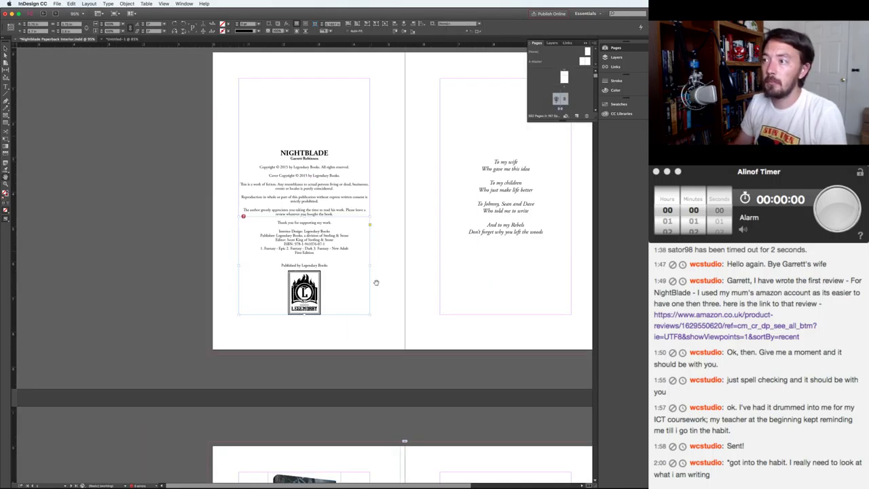
scroll(379, 271, down, 10)
scroll(378, 271, right, 2)
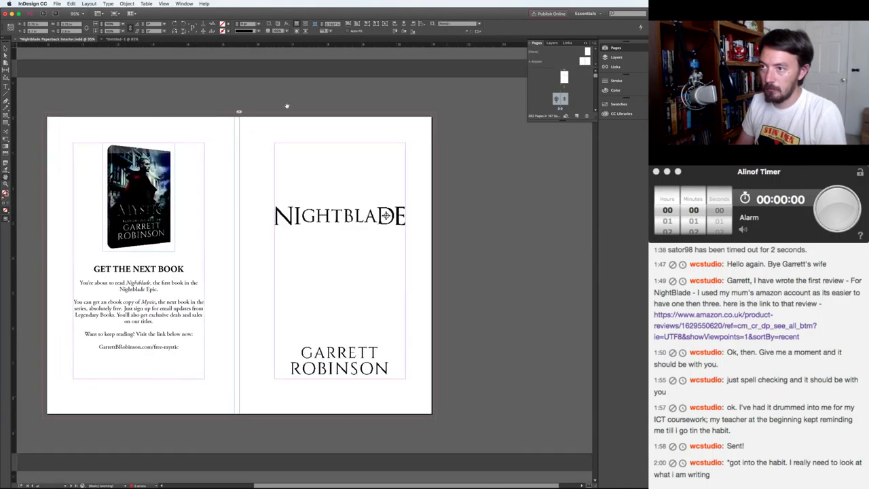
scroll(357, 246, down, 5)
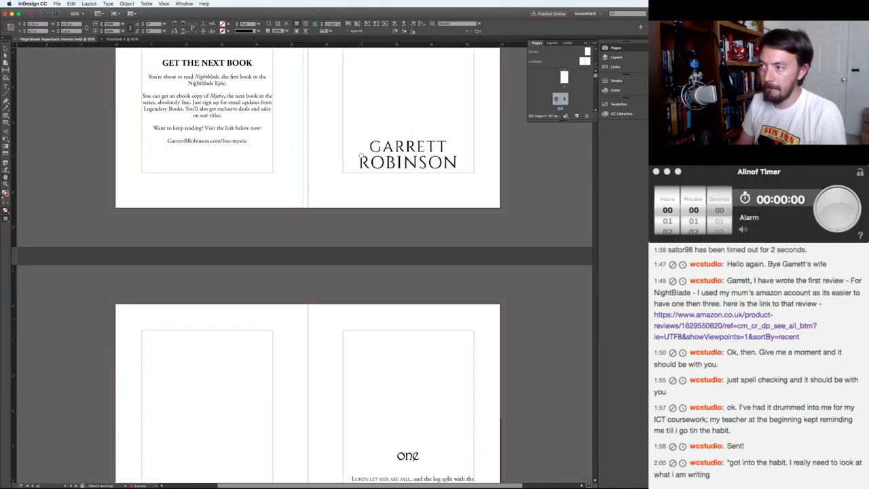
scroll(370, 187, down, 2)
scroll(375, 180, left, 1)
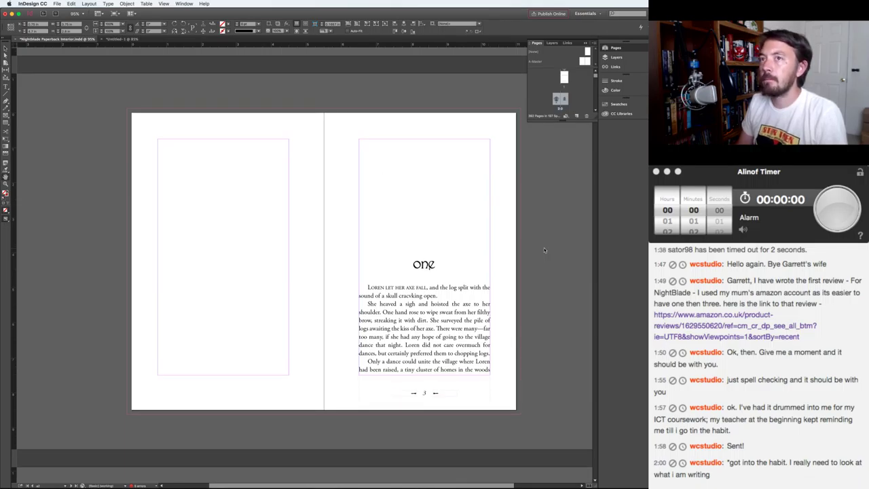
- Set the new Mindmage's Wrath document to 95% zoom and switch back to the Nightblade interior for comparison
key(super+grave)
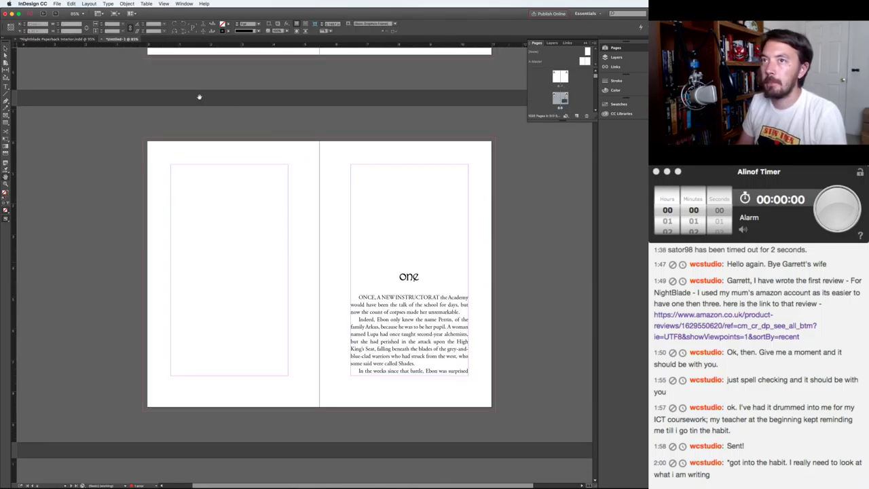
click(73, 14)
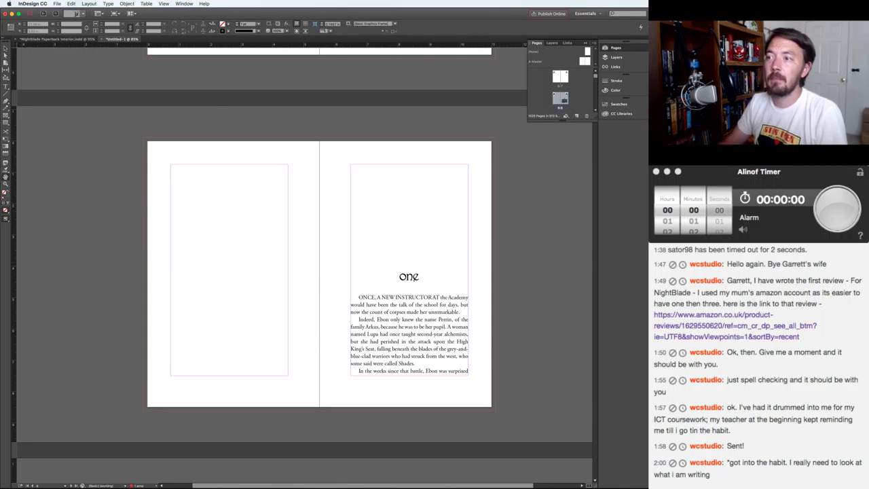
text(95)
key(Return)
key(super+grave)
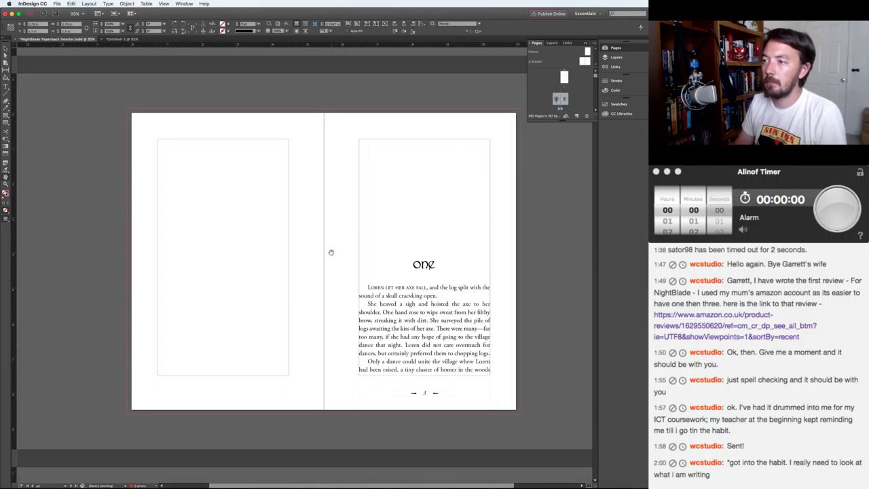
- Line up the chapter one spreads of both documents on screen and compare their heading position, opening words and page layout
drag(528, 249, 525, 255)
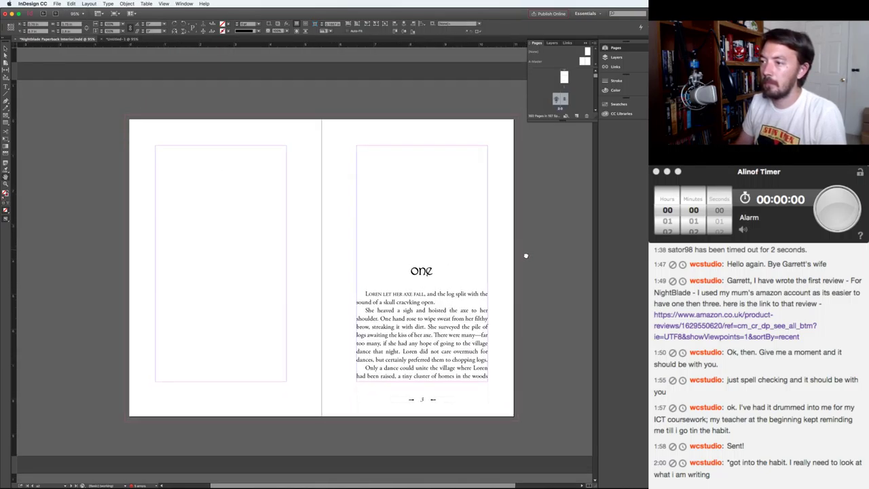
key(super+grave)
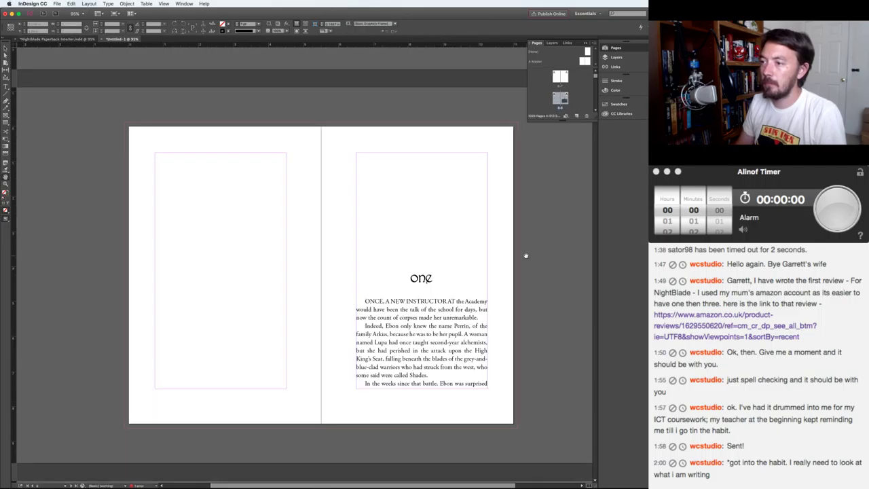
key(super+grave)
drag(532, 265, 530, 260)
key(super+grave)
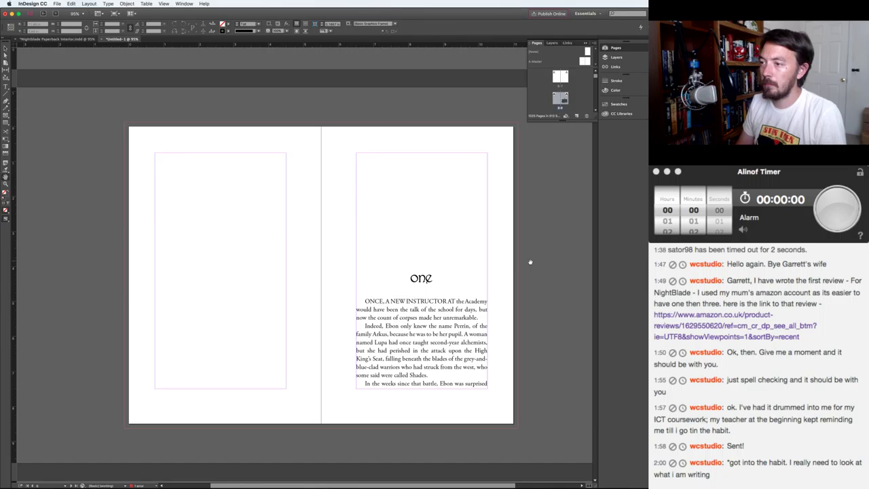
drag(538, 275, 535, 274)
key(super+grave)
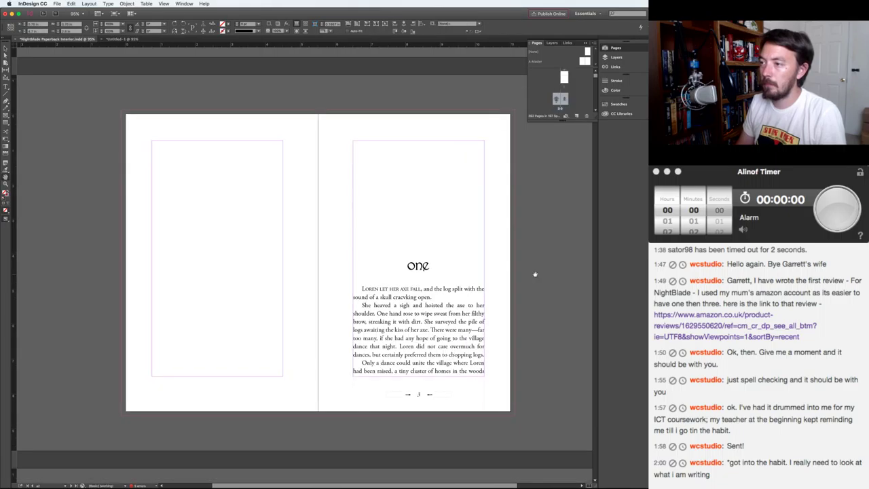
key(super+grave)
drag(535, 273, 536, 270)
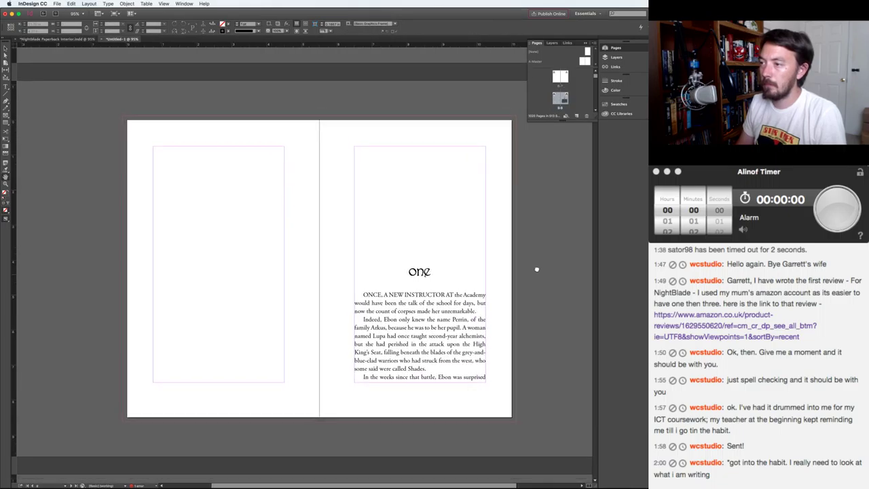
key(super+grave)
key(super+grave)
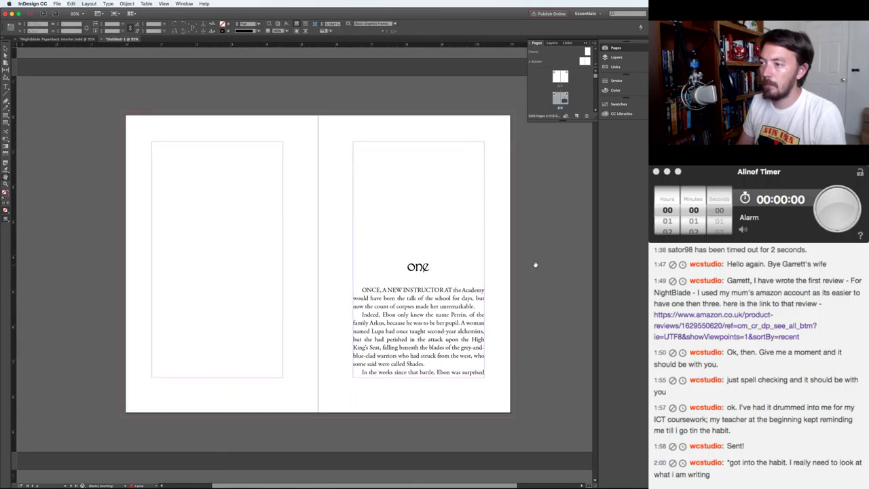
key(super+grave)
key(super+grave)
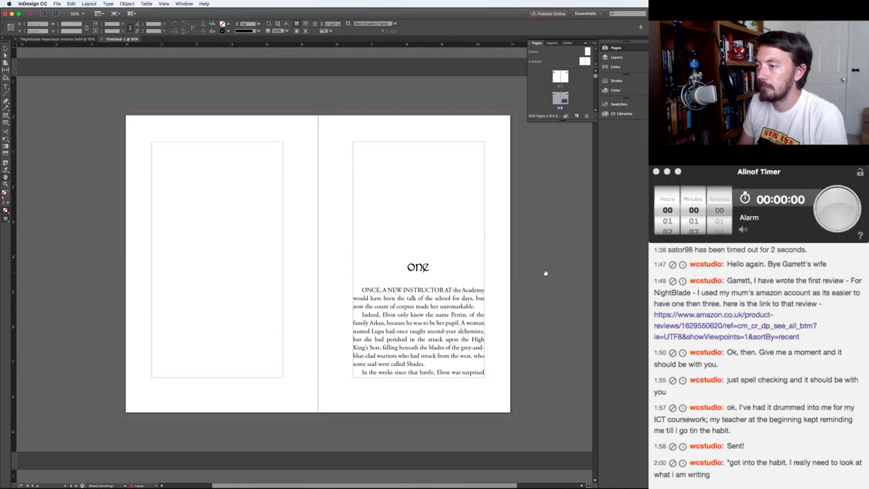
- Switch to Scrivener and, in the compile formatting, turn on small caps for the opening words of Level 2 folders
key(super+Tab)
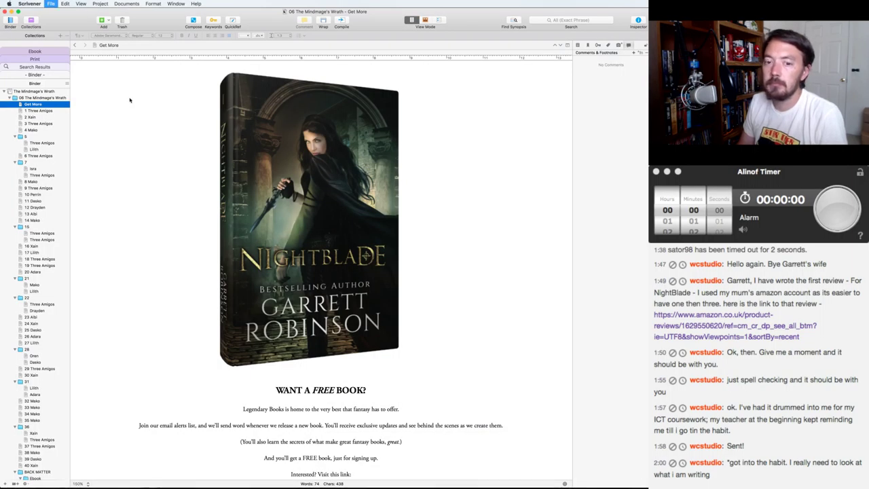
key(super+alt+e)
click(232, 99)
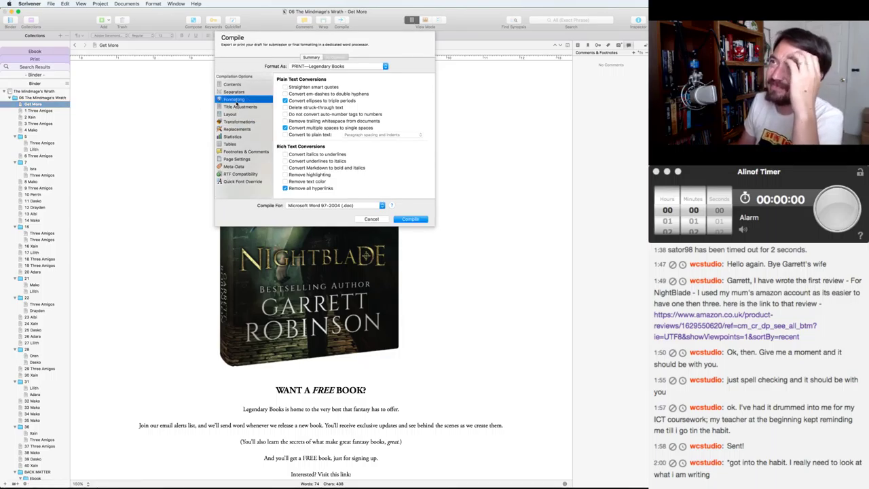
click(298, 93)
click(299, 100)
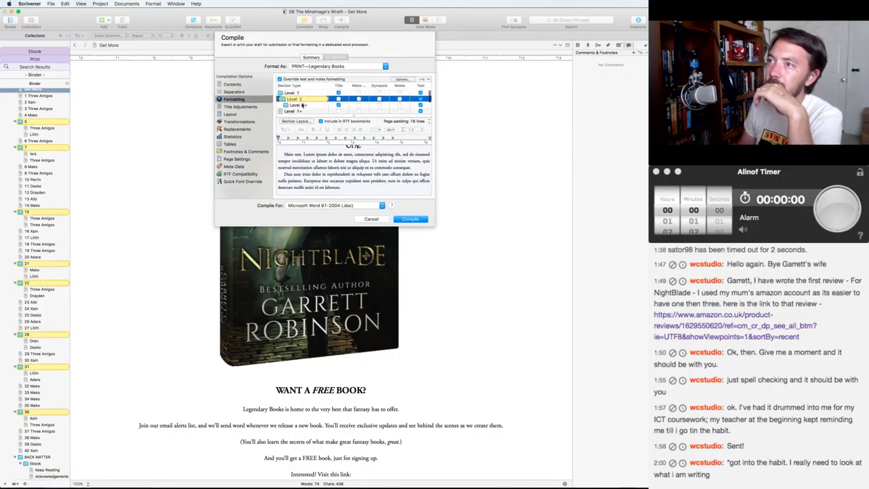
click(311, 123)
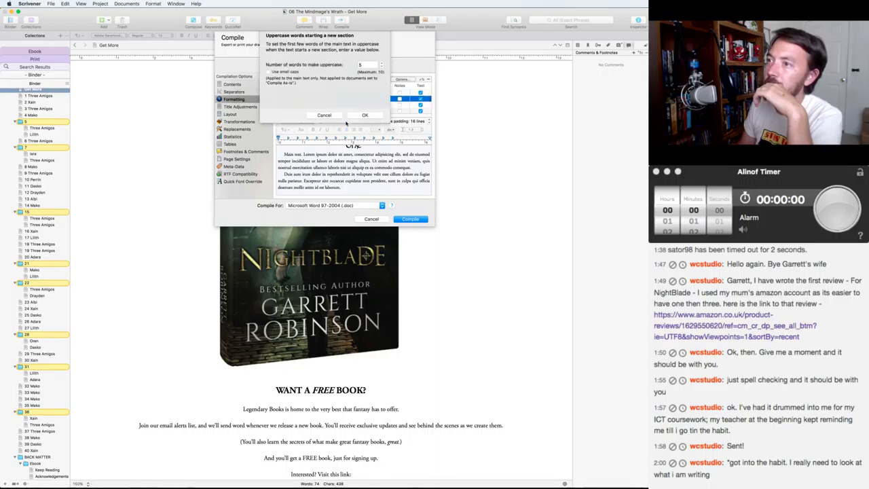
click(357, 140)
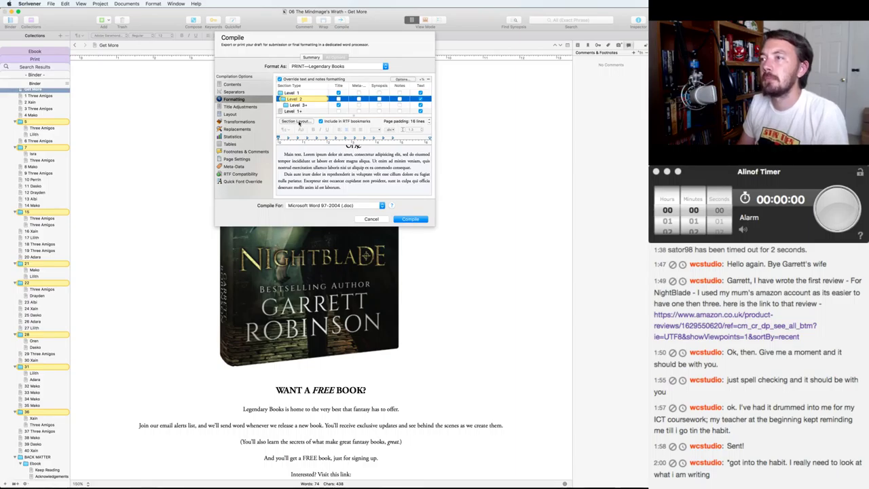
- Set the Level 3+ folder layout to make the first 5 words uppercase using small caps
click(297, 112)
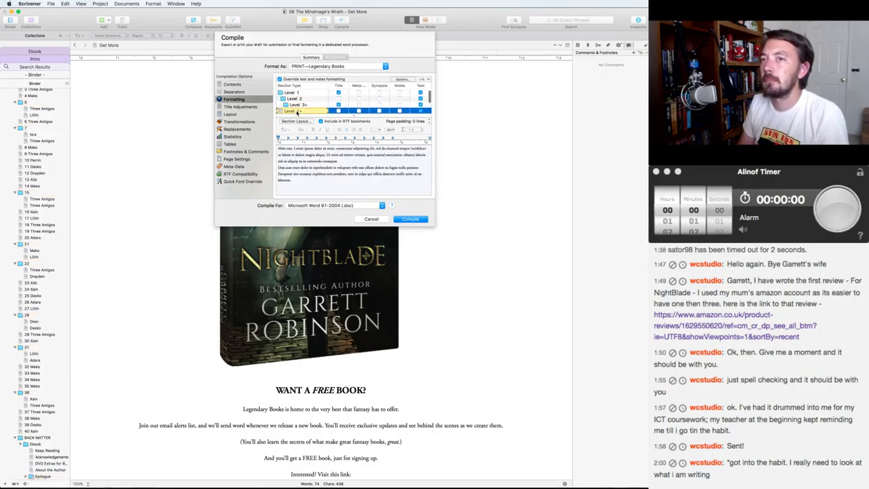
click(298, 106)
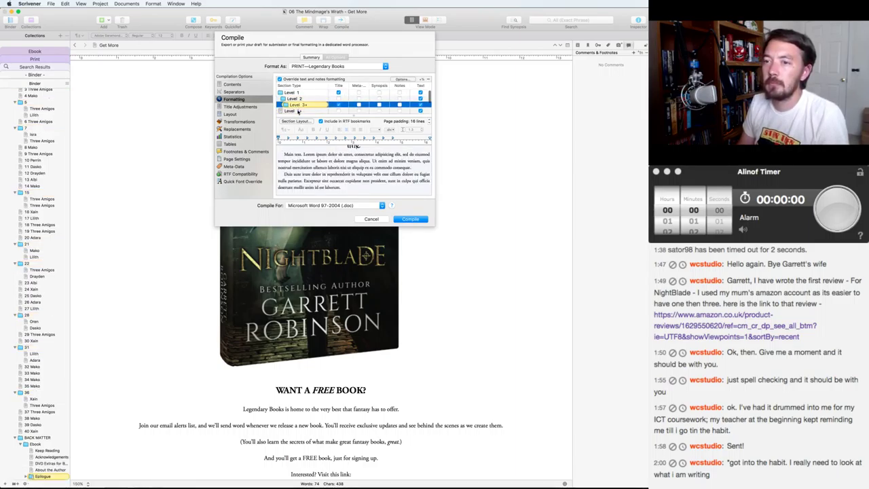
click(296, 121)
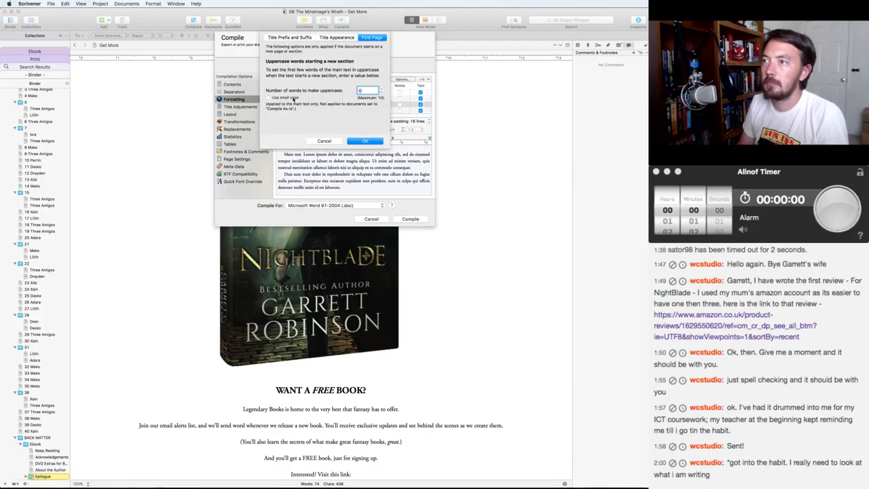
click(365, 140)
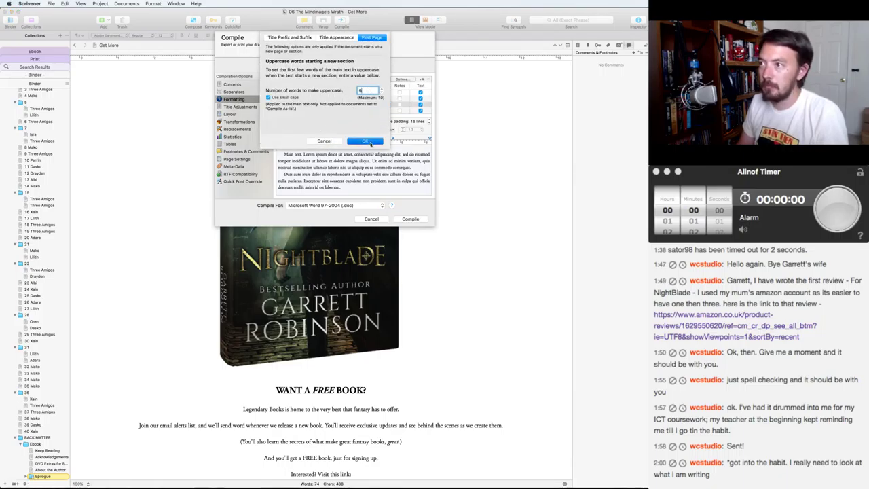
- Turn on small caps for the uppercase opening words of Level 2 documents, and check the Level 3 document formatting
scroll(303, 111, down, 1)
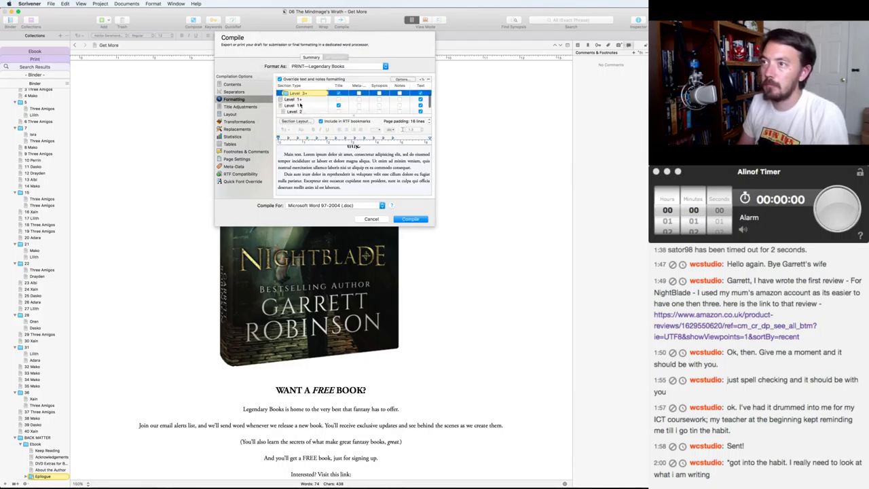
click(300, 100)
click(300, 106)
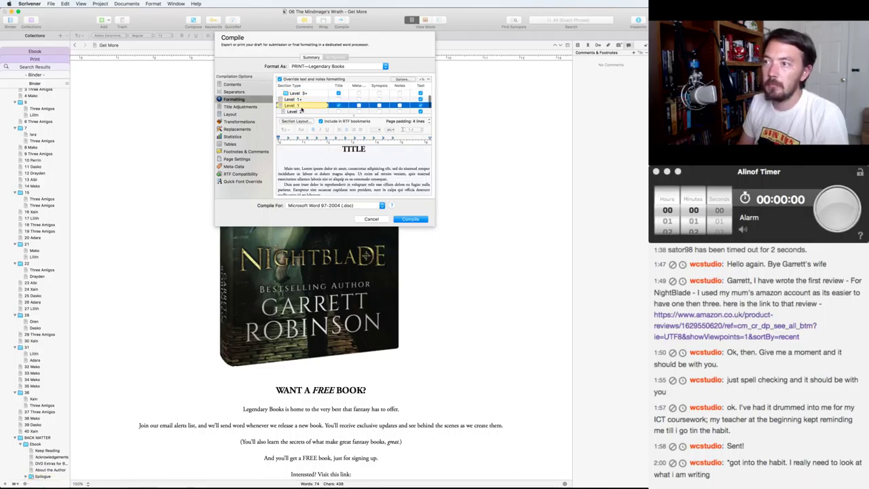
scroll(297, 104, down, 2)
click(294, 100)
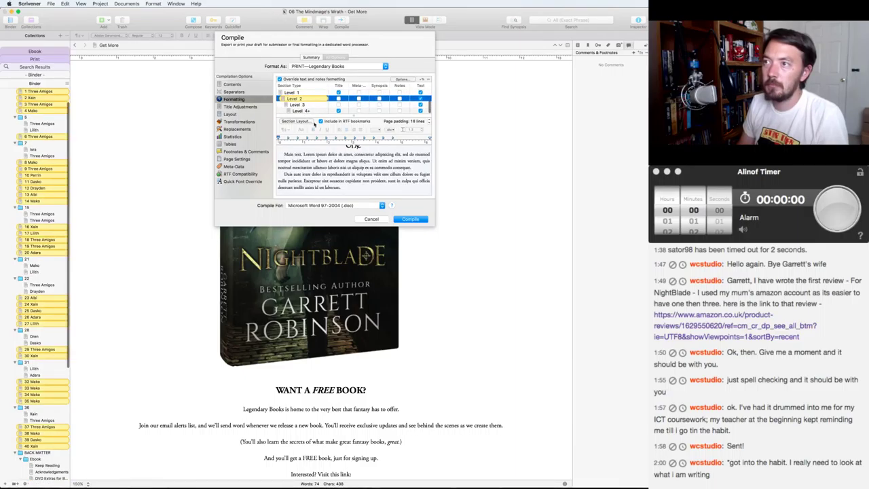
click(295, 121)
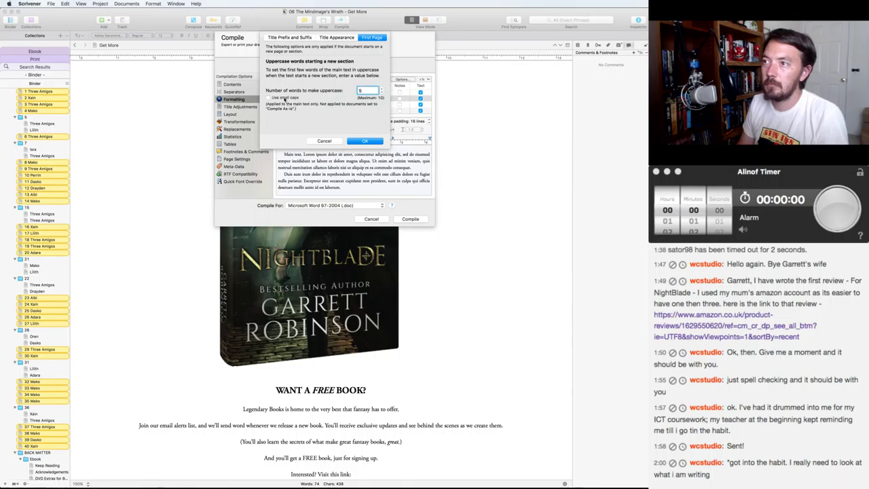
click(364, 141)
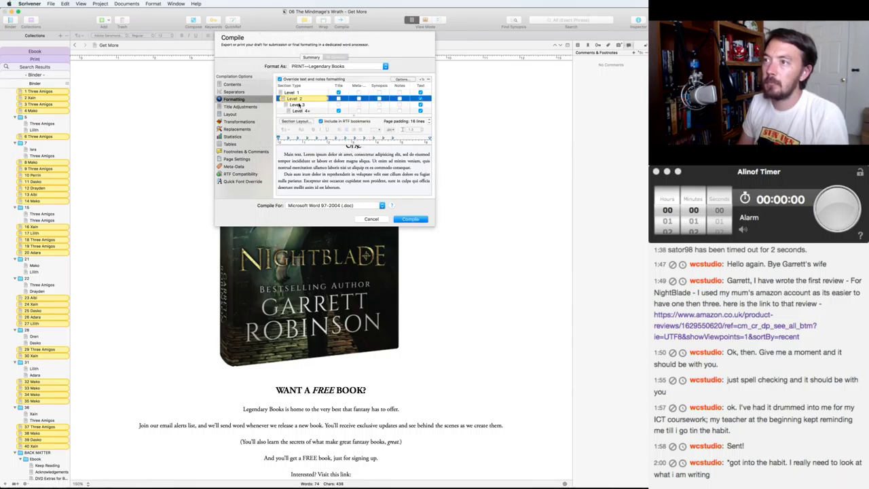
click(302, 105)
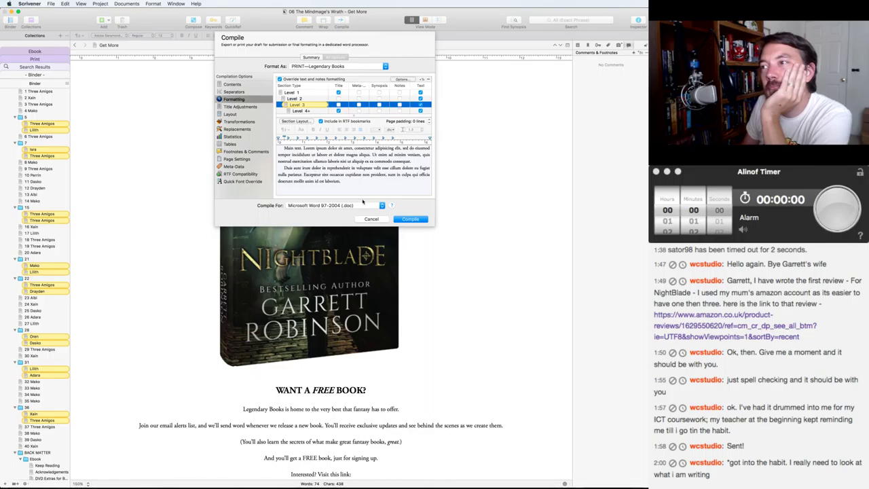
- Set the Level 2 document layout to make 0 opening words uppercase without small caps, and check the Level 1 document layout
scroll(303, 110, down, 1)
click(295, 98)
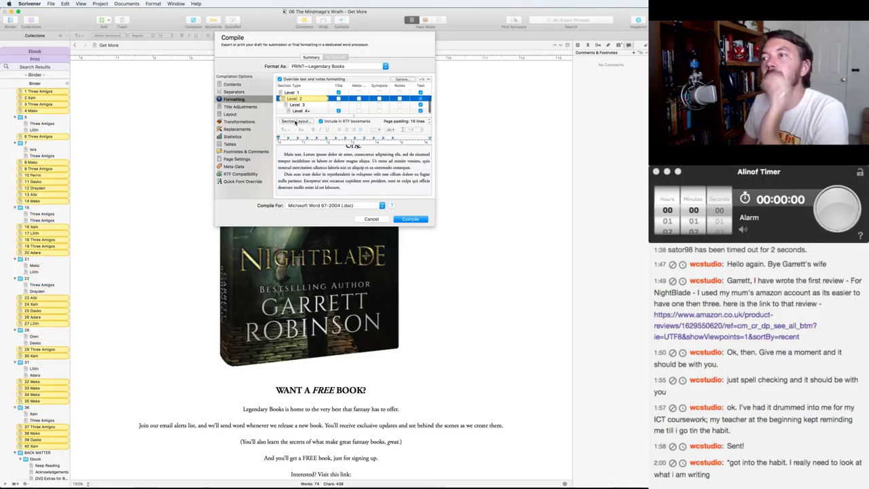
click(296, 120)
text(0)
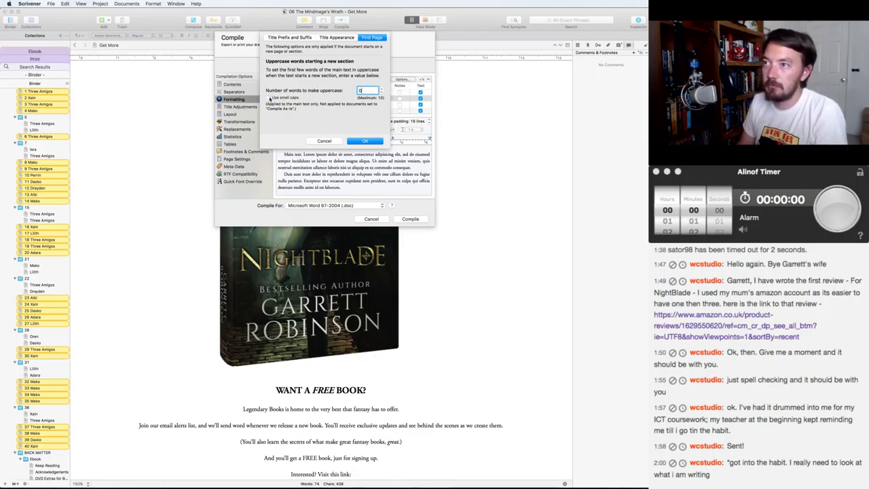
click(364, 140)
click(288, 93)
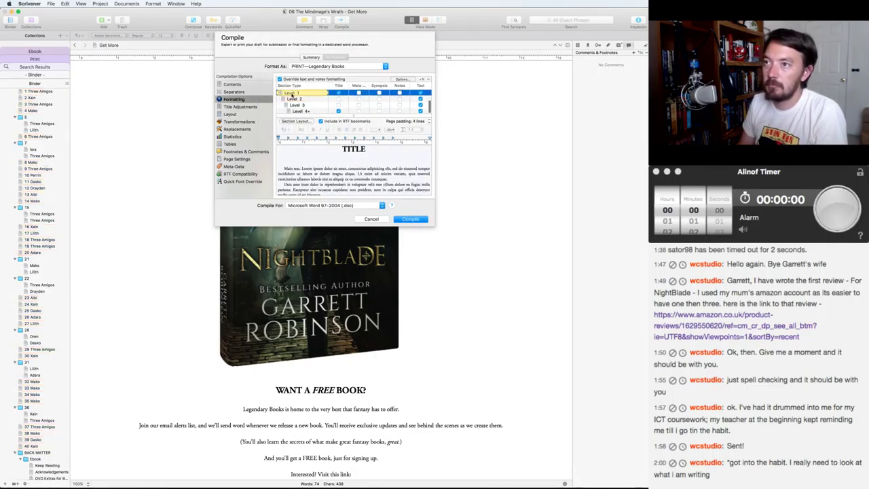
click(289, 121)
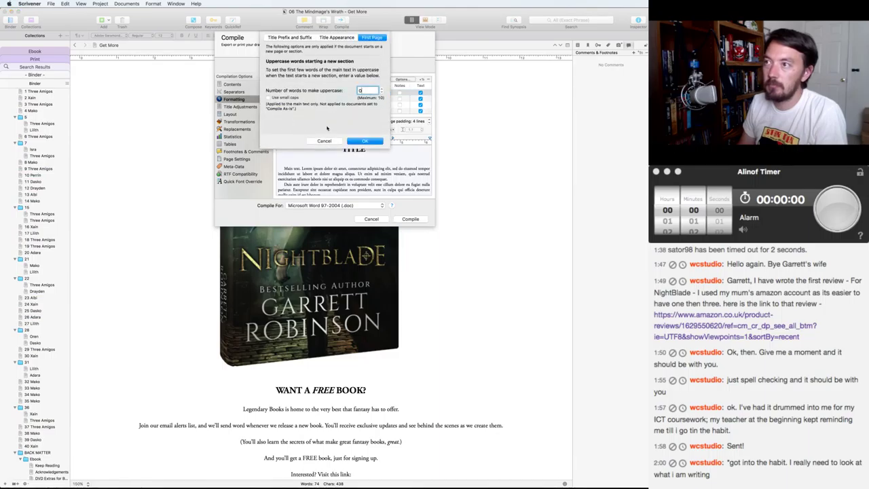
click(364, 141)
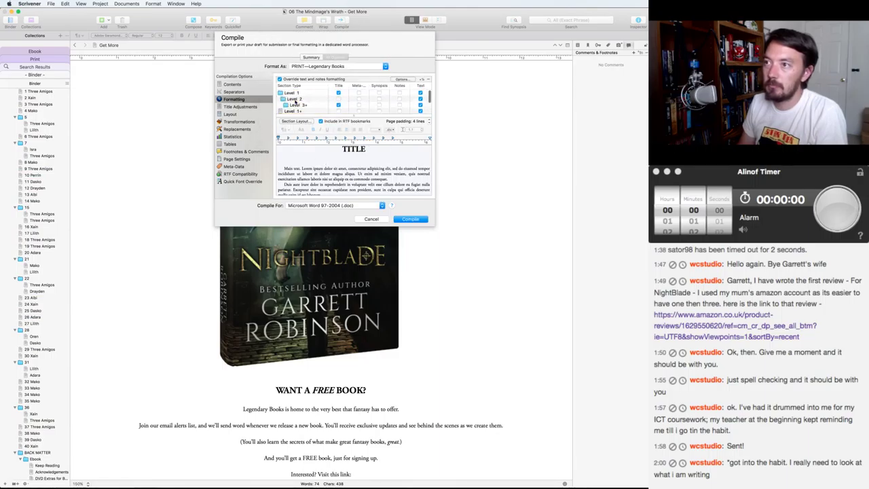
- Set the Level 3+ folder layout to make 0 opening words uppercase, with small caps turned off
click(295, 106)
click(292, 100)
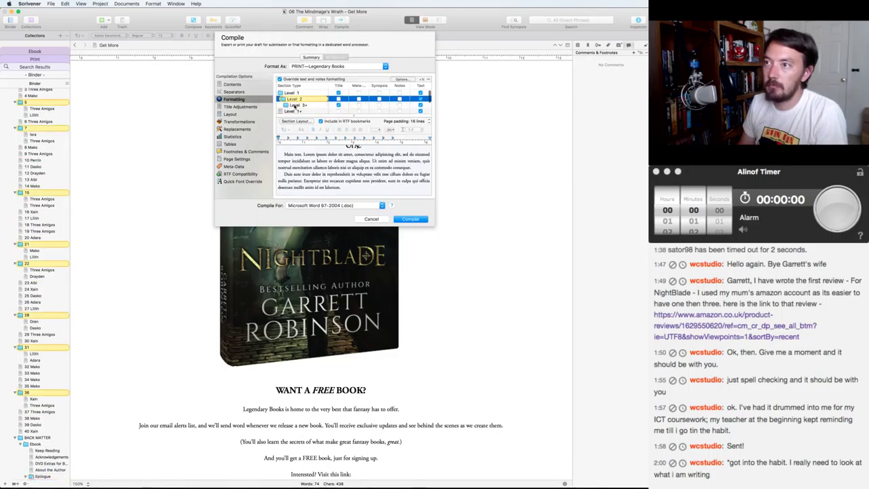
click(293, 106)
click(296, 121)
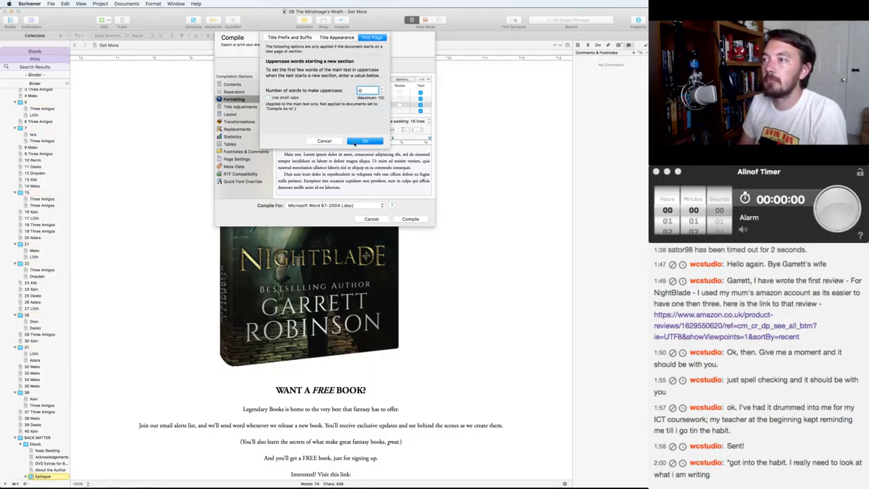
click(365, 140)
- Set the Level 2 folder layout to 0 uppercase words with small caps turned off, and close the compile settings
click(299, 99)
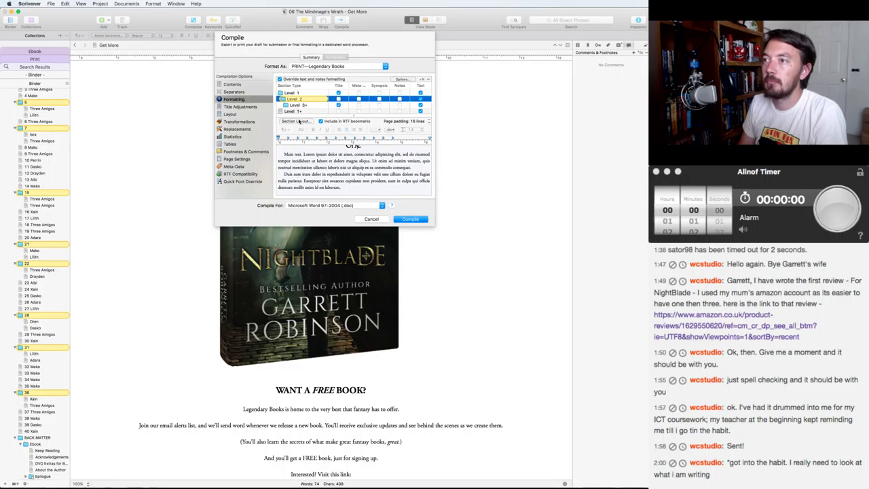
click(295, 121)
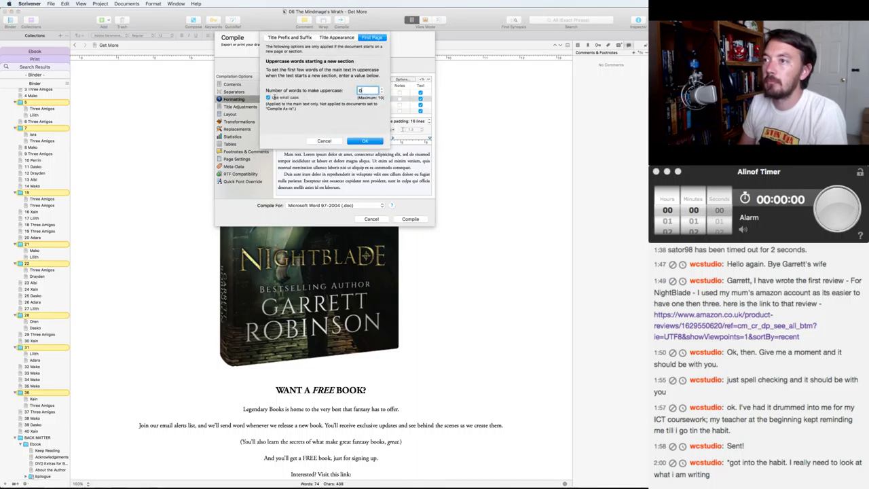
click(364, 140)
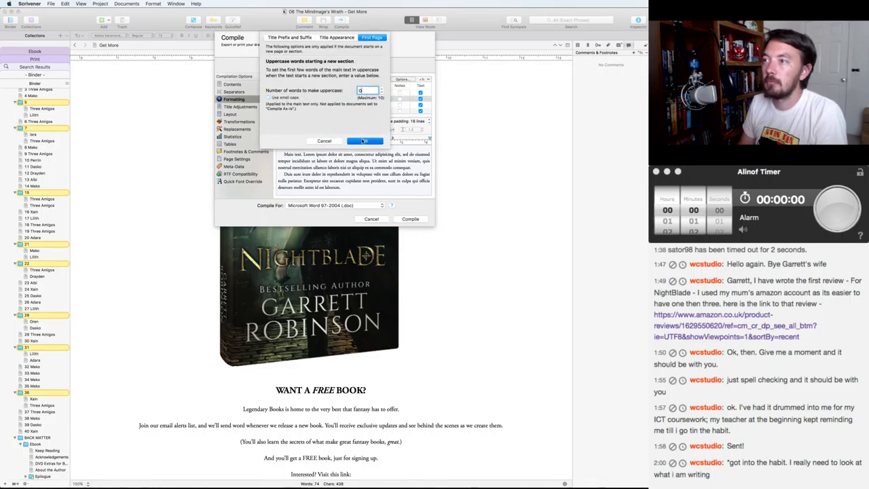
click(410, 219)
- Switch to InDesign and replace chapter one's all-caps opening words with "Once, a new instructor at" in normal case
key(super+Tab)
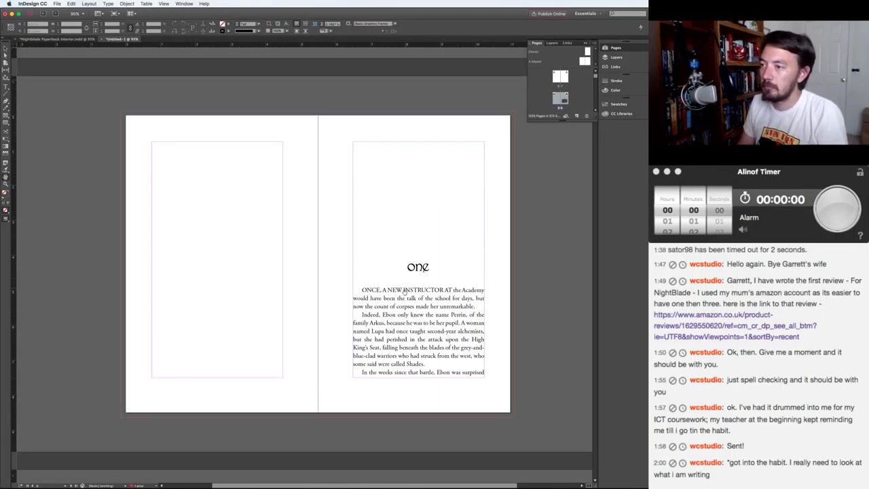
double_click(450, 290)
drag(450, 290, 363, 290)
text(Once, a new )
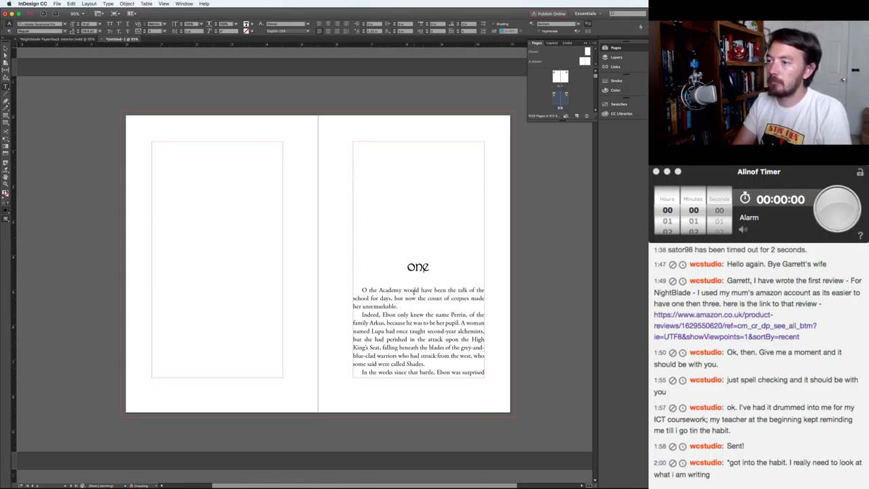
text(instructor at)
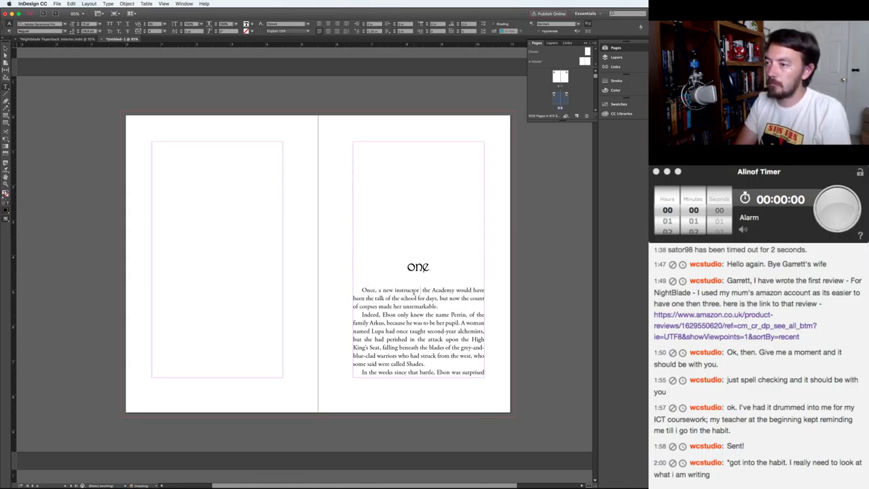
- Apply small caps to the opening words "Once, a new instructor at" of chapter one
key(shift+Home)
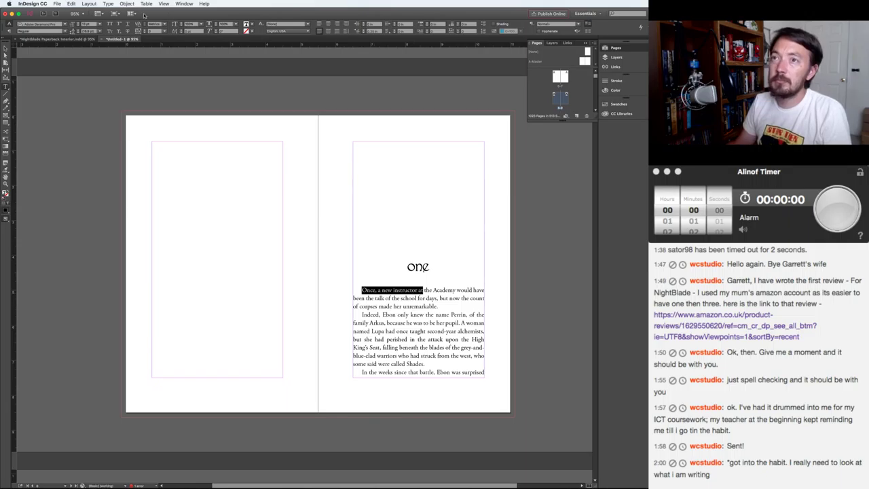
click(110, 31)
click(543, 220)
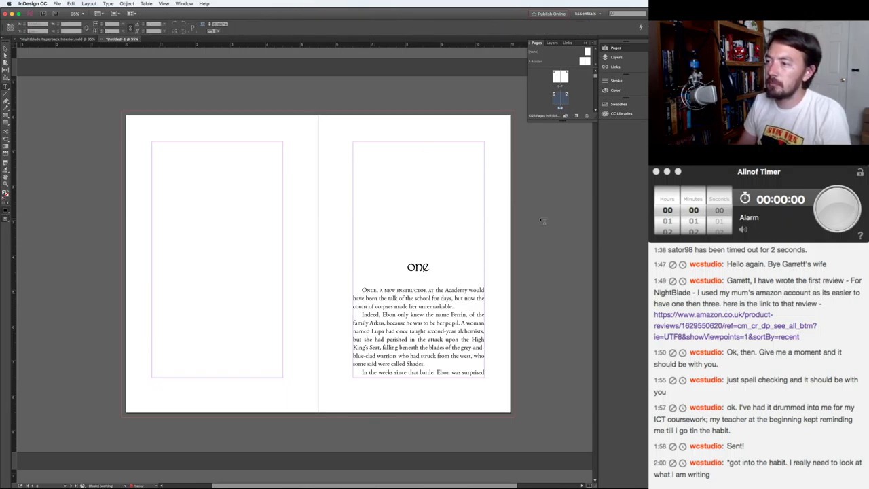
- Examine the text layout on the spreads following the chapter one opening, and return to that opening
scroll(548, 237, right, 3)
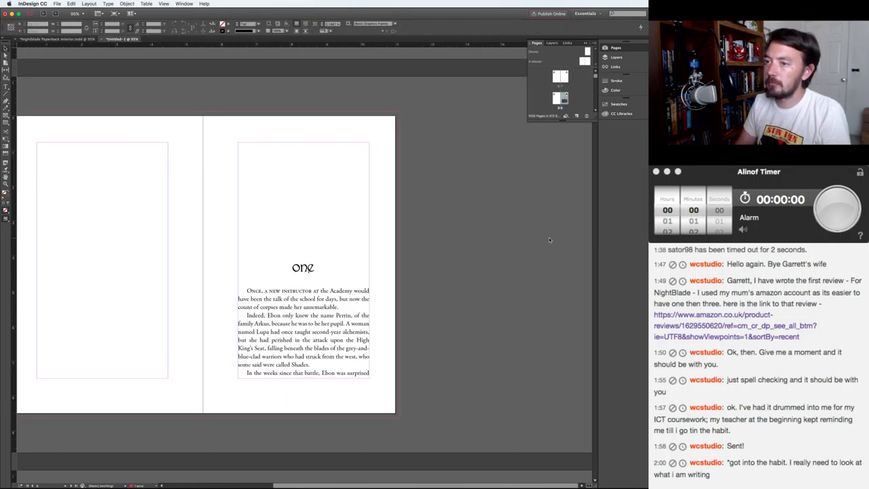
key(shift+Page_Down)
key(shift+Page_Down)
key(shift+Page_Down)
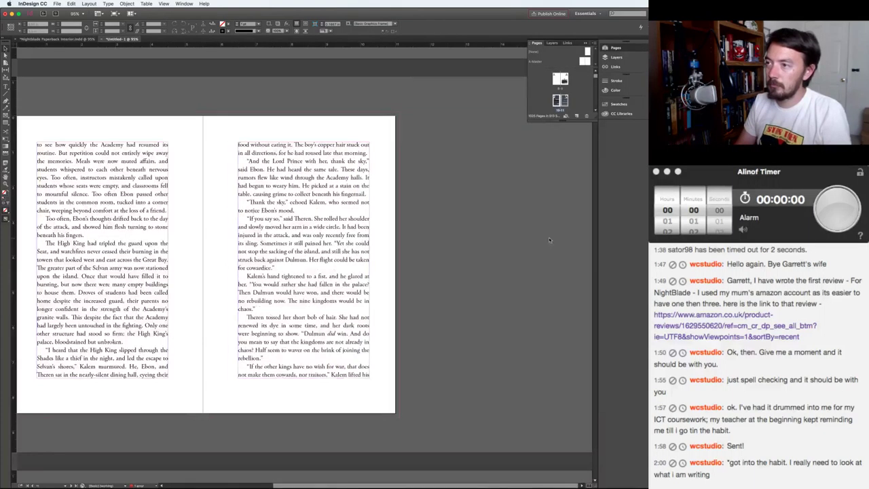
scroll(550, 238, right, 5)
key(Page_Up)
key(Page_Up)
key(Page_Up)
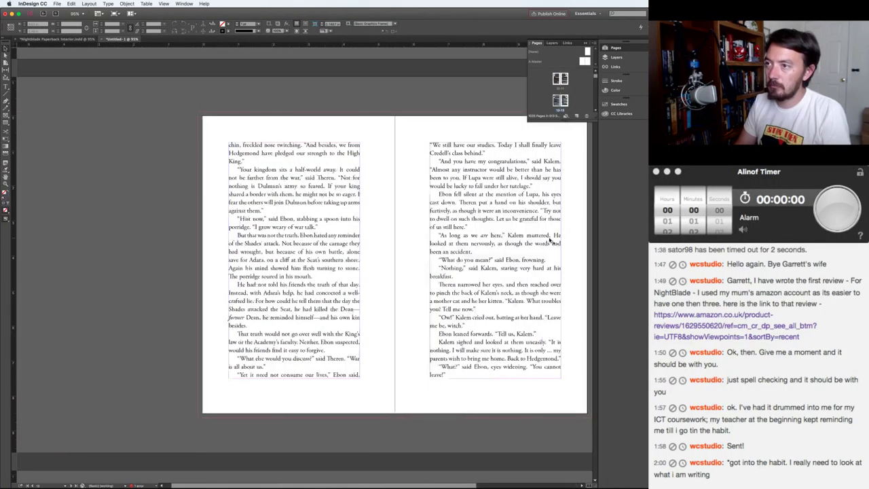
scroll(550, 239, left, 5)
scroll(549, 239, right, 5)
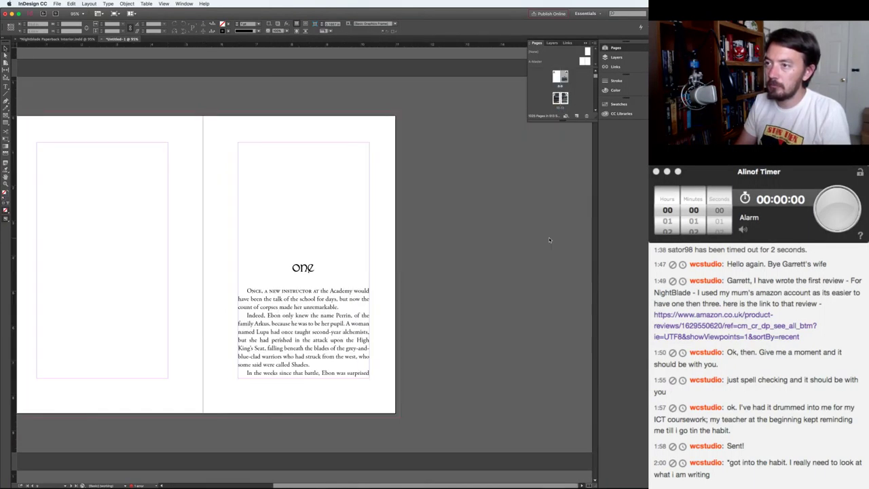
- Select the whole story text, enable hyphenation, and turn on Keep Lines Together in the Keep Options
double_click(254, 294)
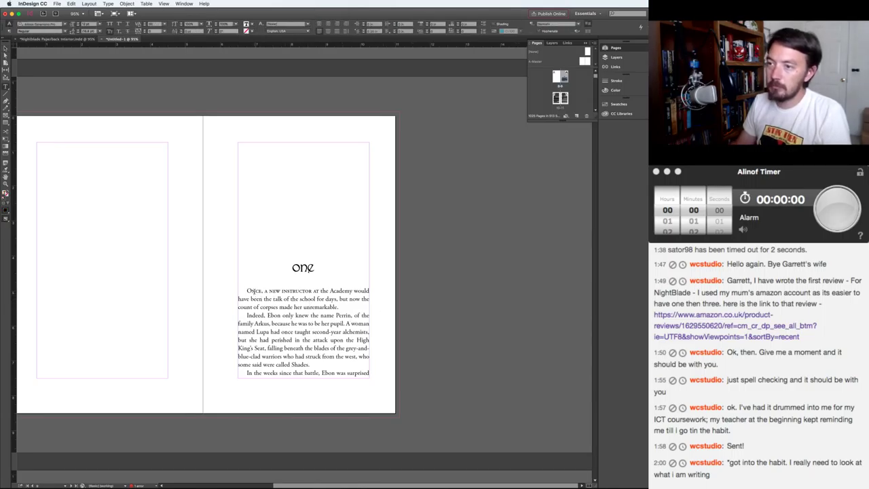
key(super+a)
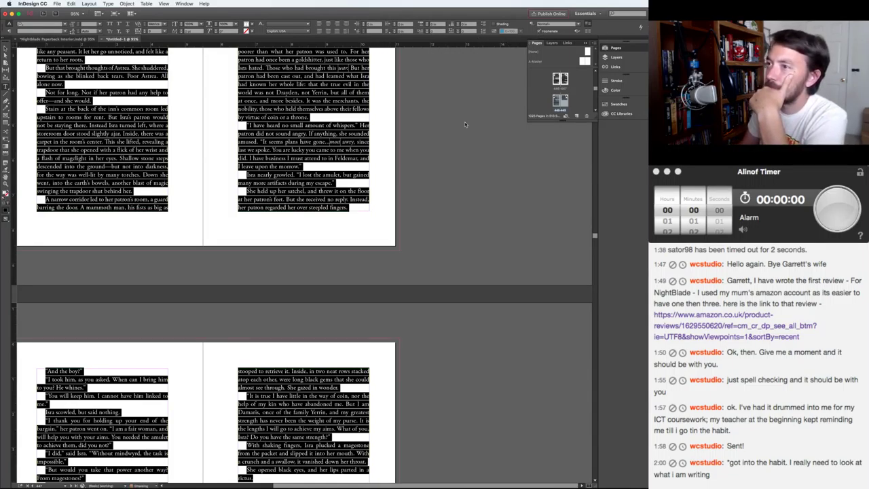
key(alt+super+k)
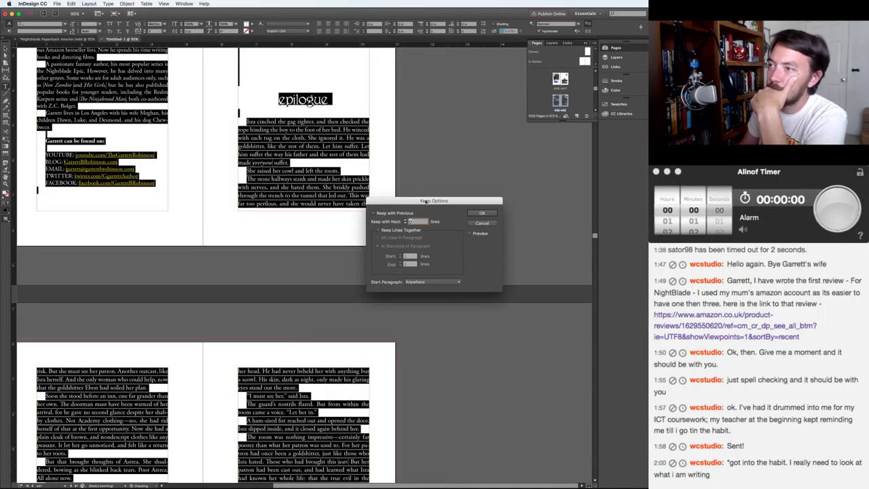
click(378, 230)
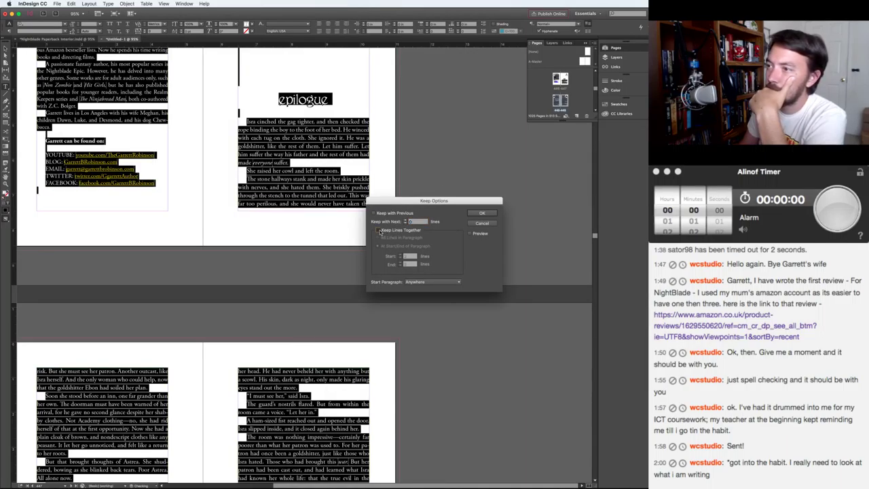
click(482, 213)
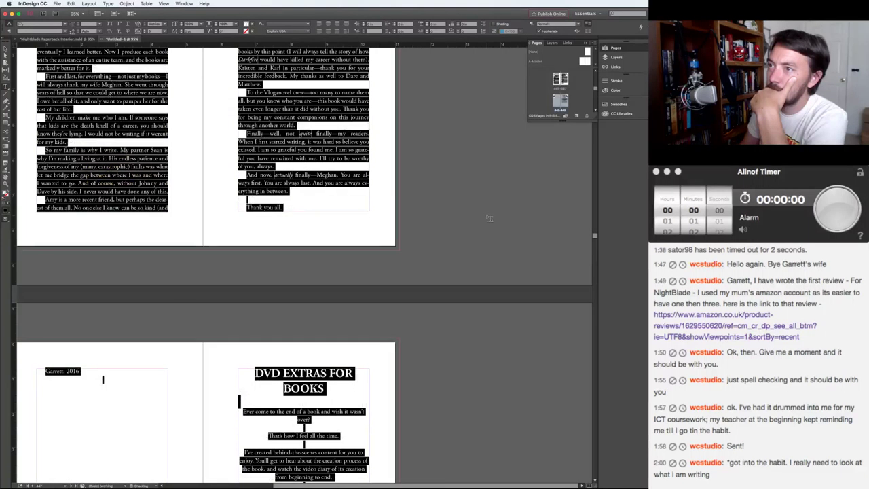
click(435, 177)
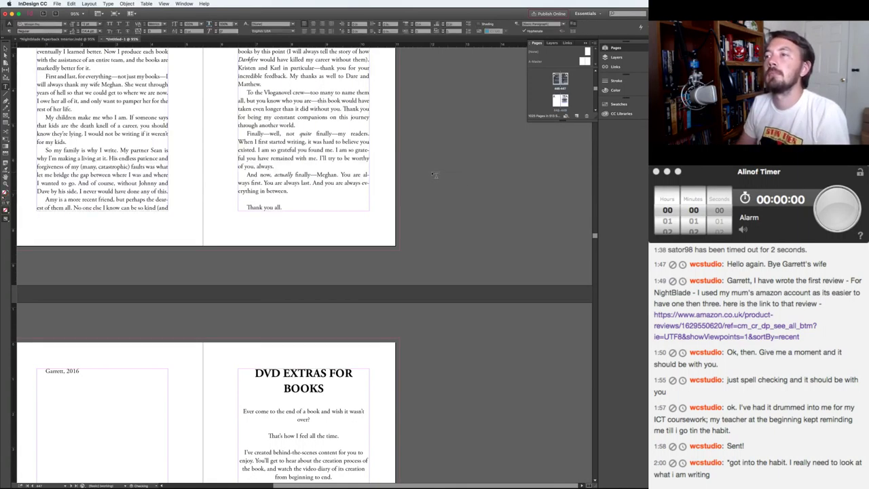
- Go to the document's first page and set the zoom to 90%
key(shift+super+Page_Up)
key(v)
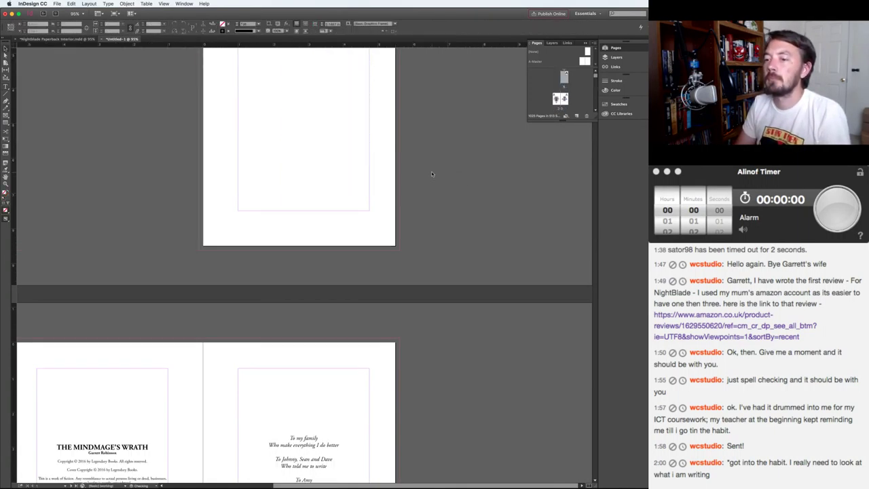
scroll(433, 173, up, 3)
scroll(432, 175, up, 2)
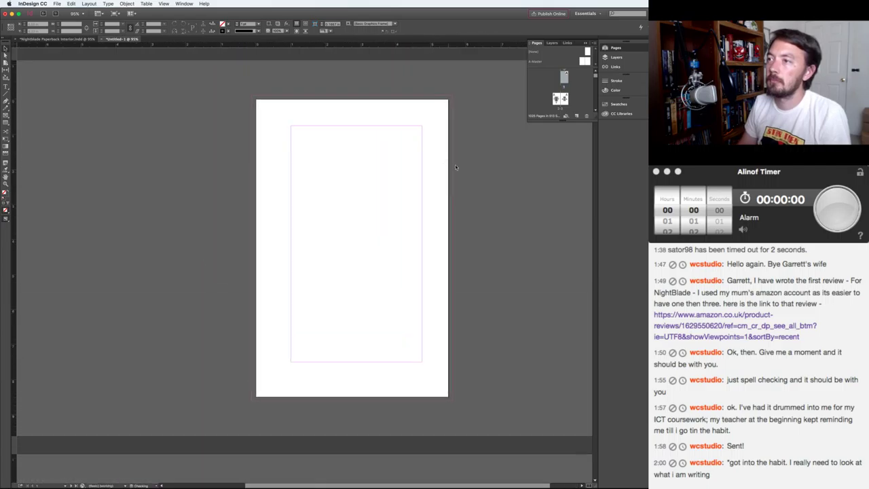
click(72, 13)
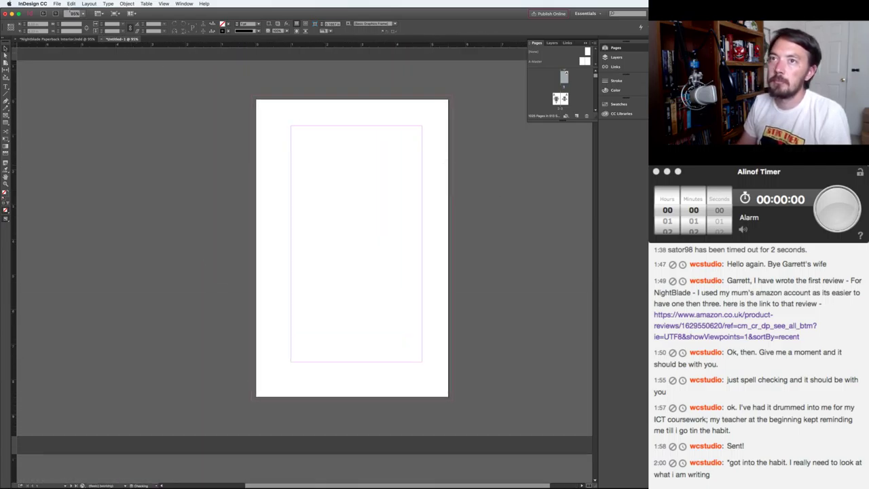
text(90)
key(Return)
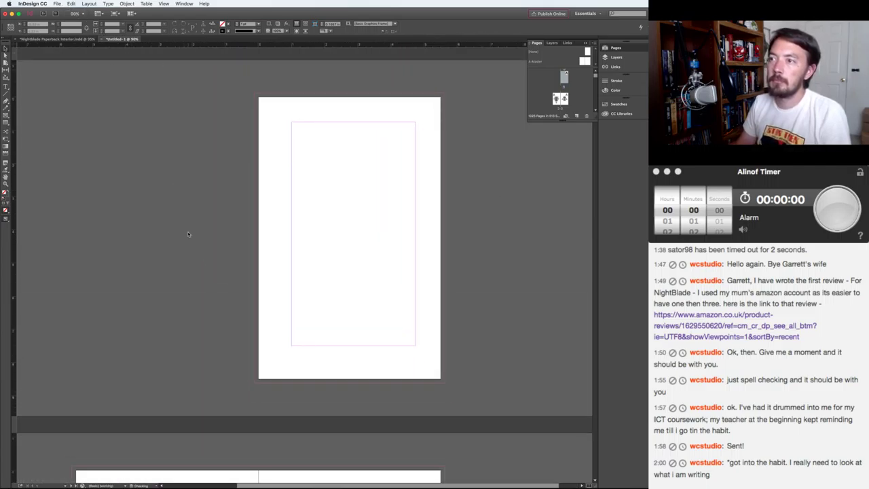
scroll(188, 234, left, 1)
- Page through the front matter and chapter one spreads to check the layout and line breaks
key(alt+Page_Down)
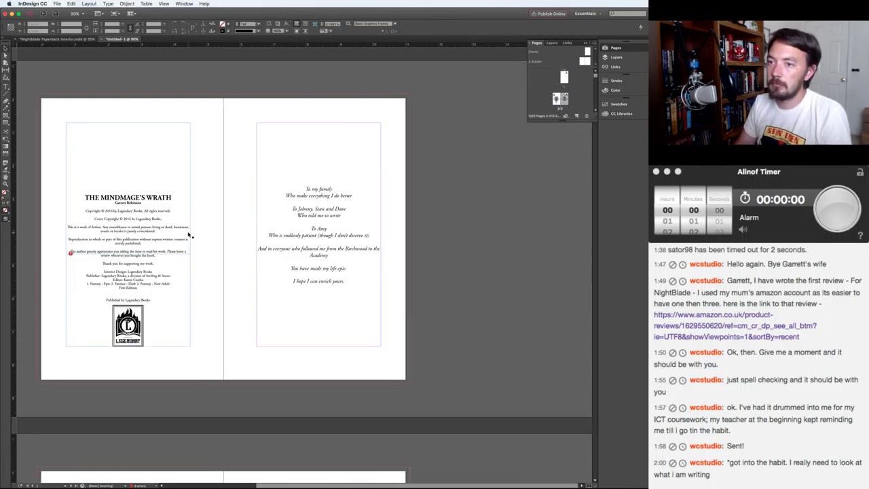
key(shift+Page_Down)
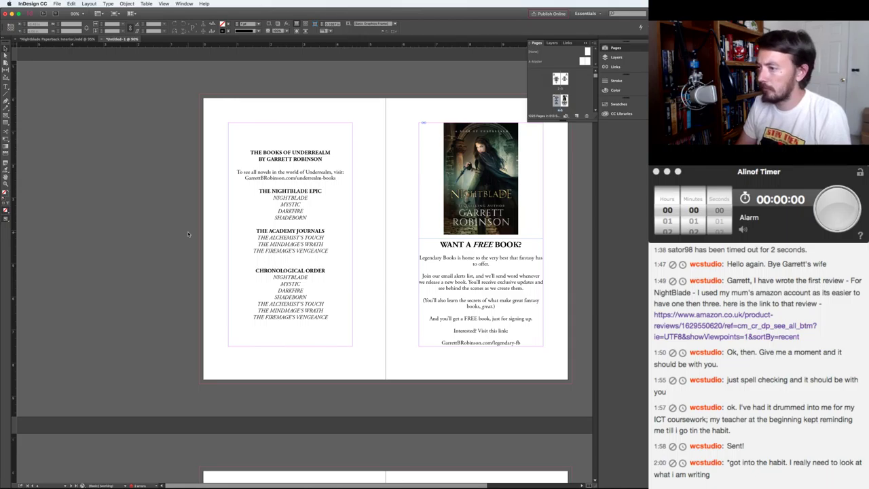
key(shift+Page_Down)
key(shift+Page_Down)
key(shift+Page_Down)
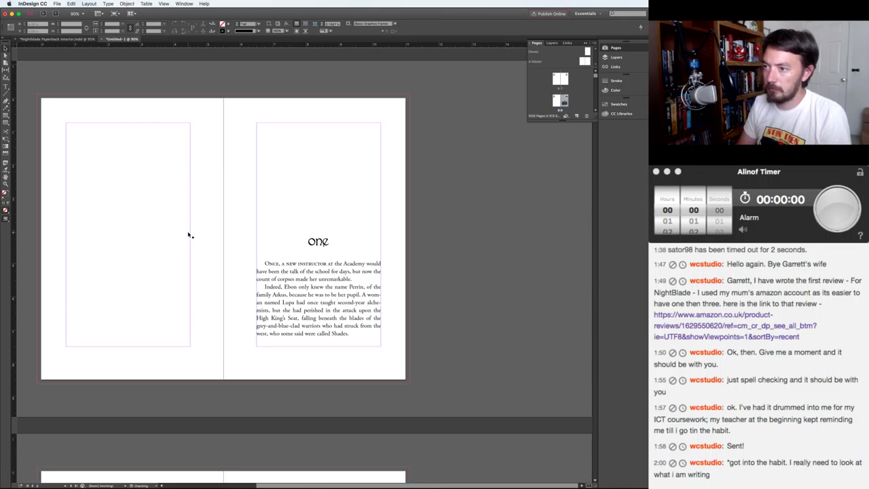
key(shift+Page_Down)
key(shift+Page_Down)
key(shift+Page_Down)
key(shift+Page_Down)
key(shift+Page_Down)
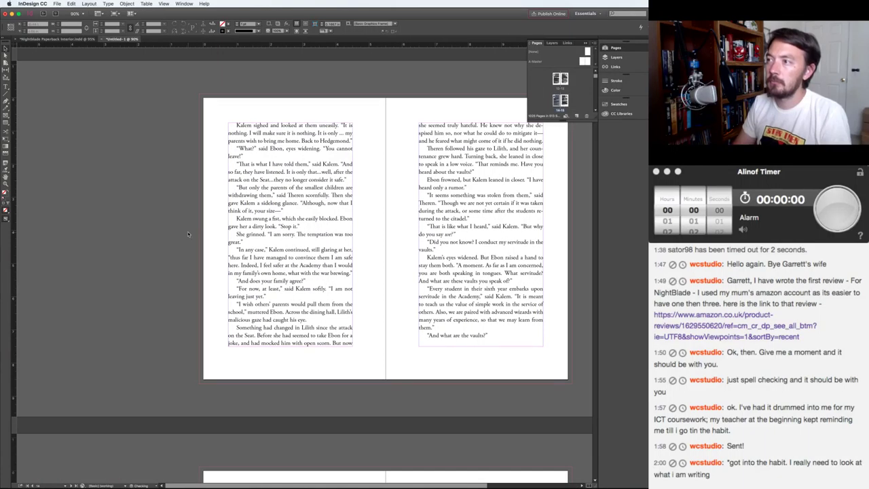
key(shift+Page_Down)
key(shift+Page_Down)
key(shift+Page_Down)
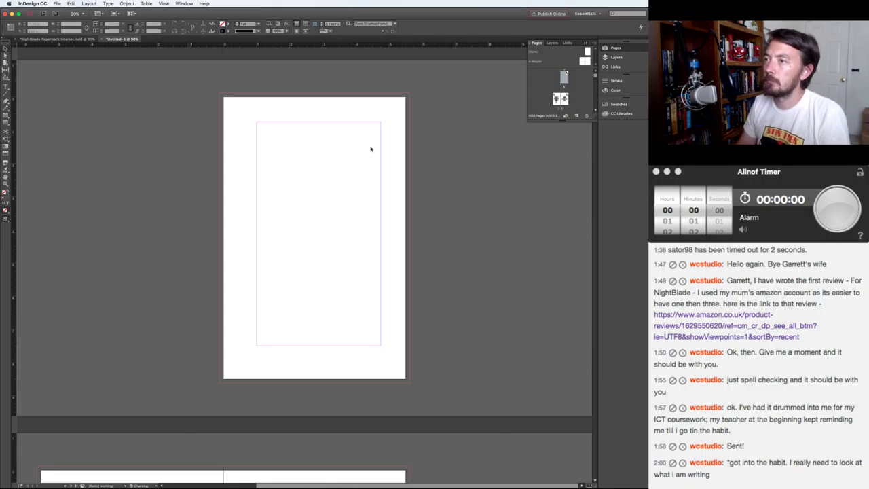
- Switch to the Nightblade paperback interior and copy the page-number text frames from both pages of its A-Master
key(super+grave)
double_click(583, 62)
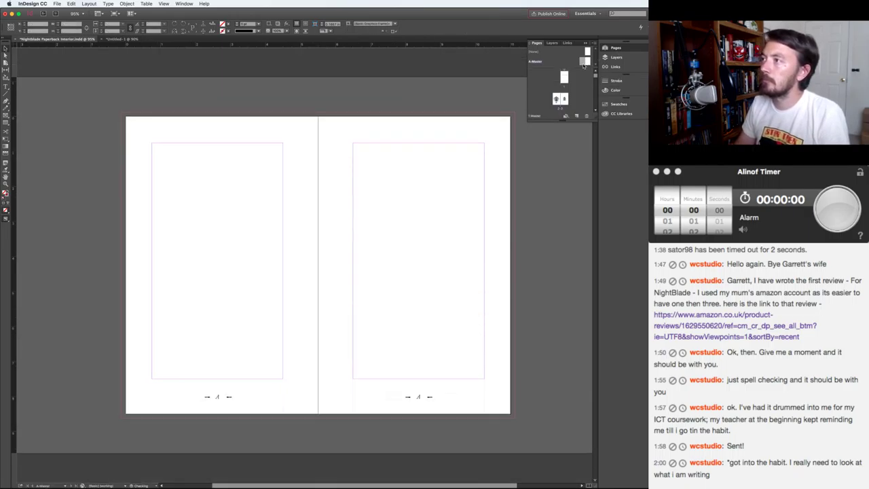
click(250, 395)
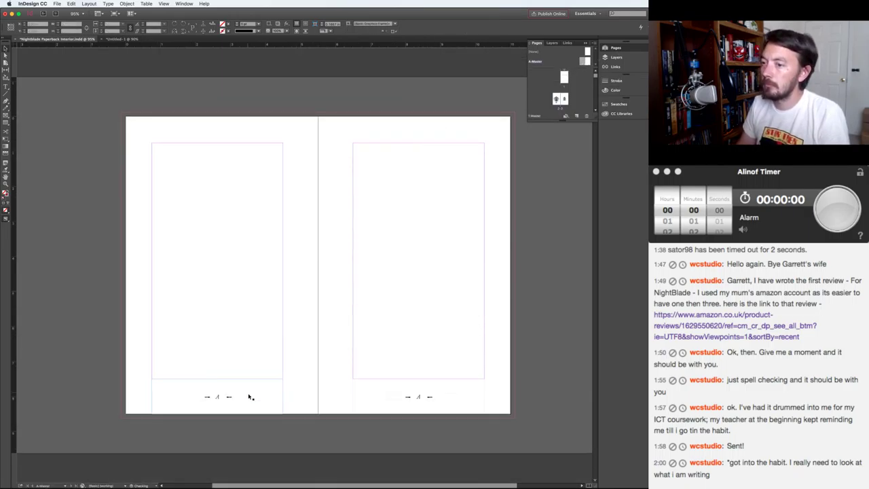
shift+click(380, 395)
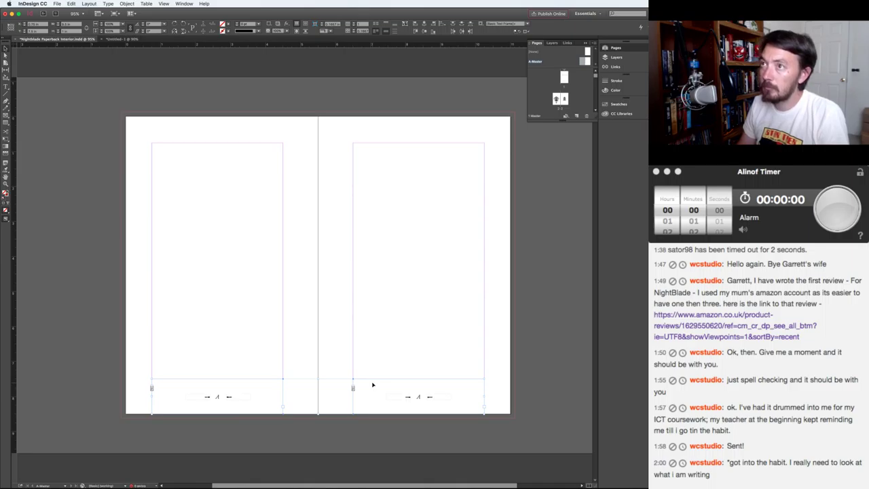
- In the untitled document, set the A-Master left page's margins to top 0.75 in, bottom 1 in, inside 1 in and outside 0.75 in
key(super+grave)
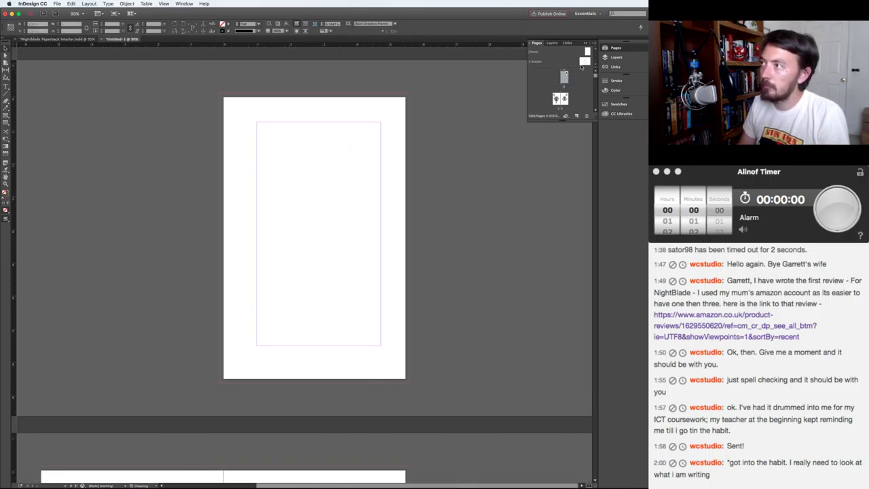
double_click(583, 62)
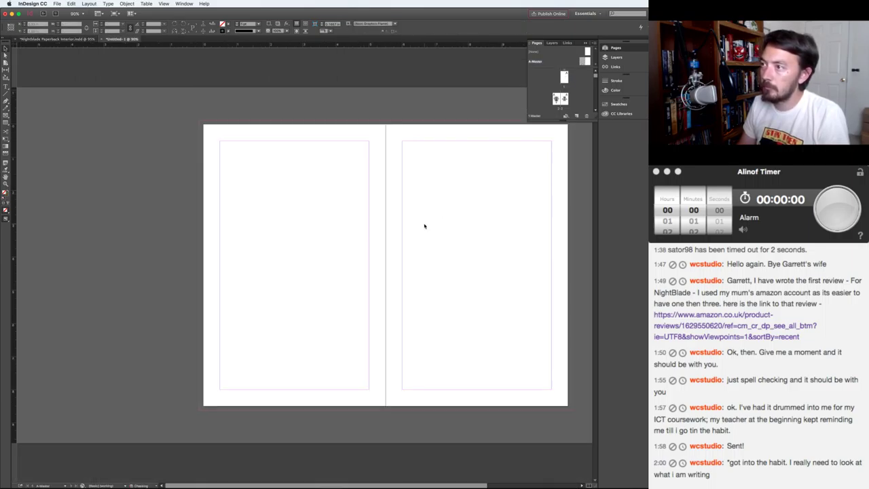
click(89, 3)
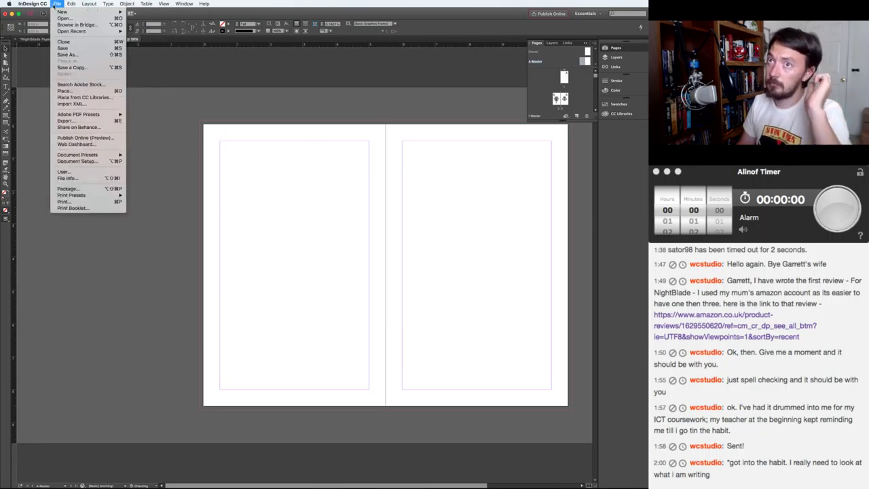
click(102, 19)
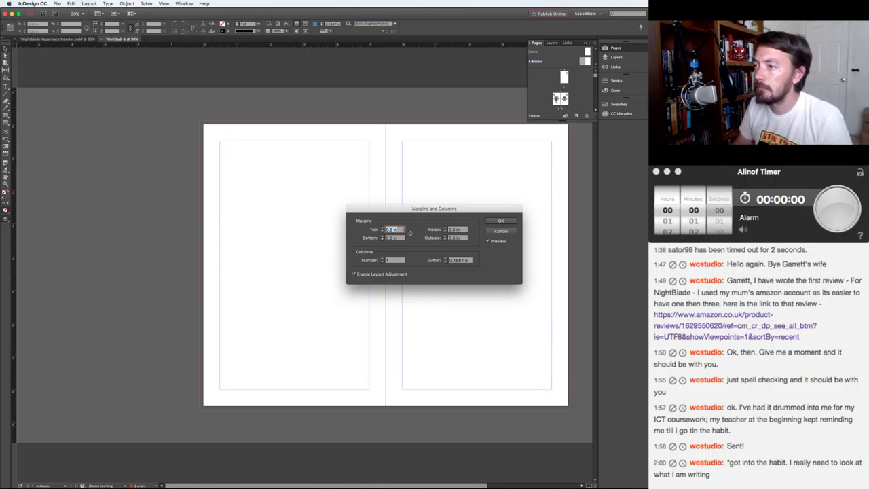
key(BackSpace)
key(Tab)
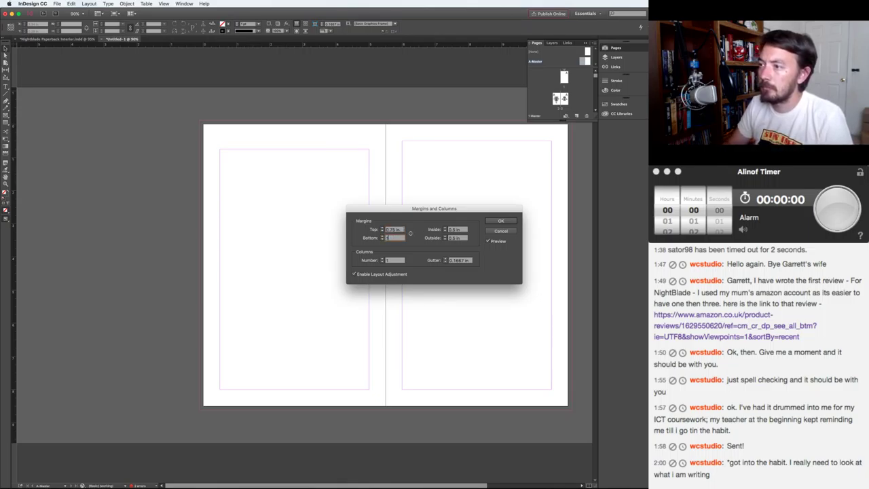
key(Tab)
text(1)
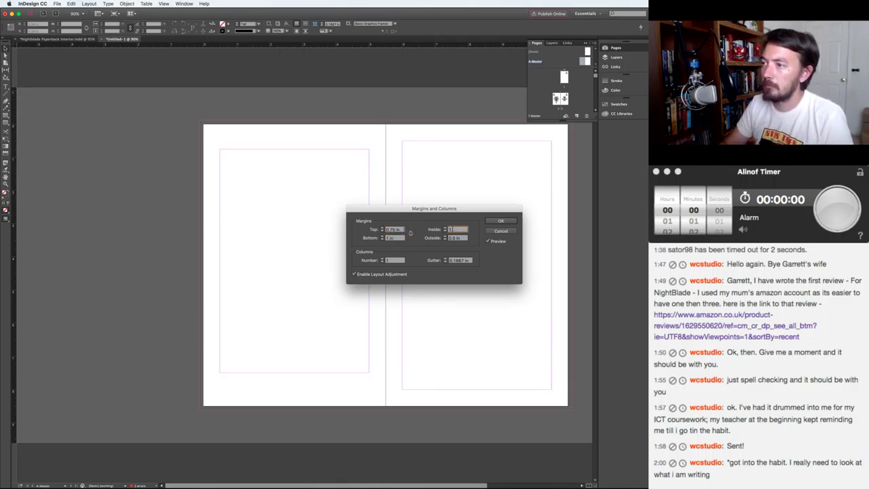
key(Tab)
text(.75)
key(Return)
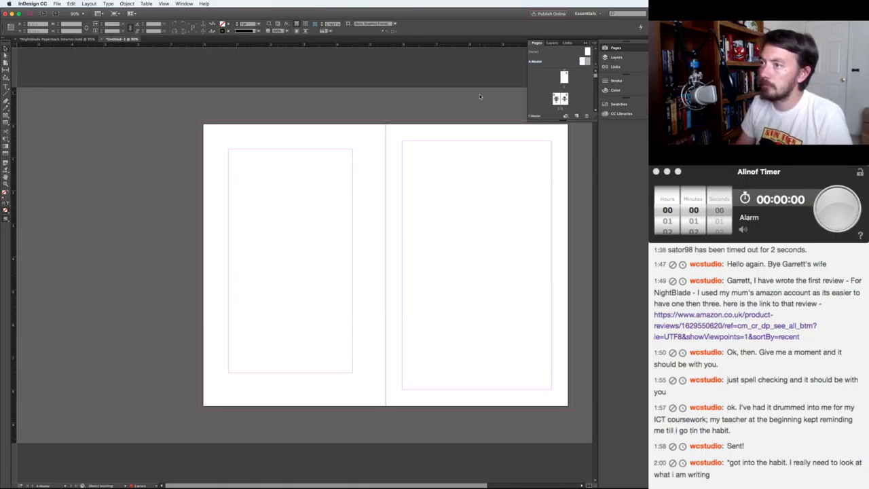
- Set the A-Master right page's margins to top 0.75 in, bottom 1 in, inside 1 in and outside 0.75 in
key(super+alt+t)
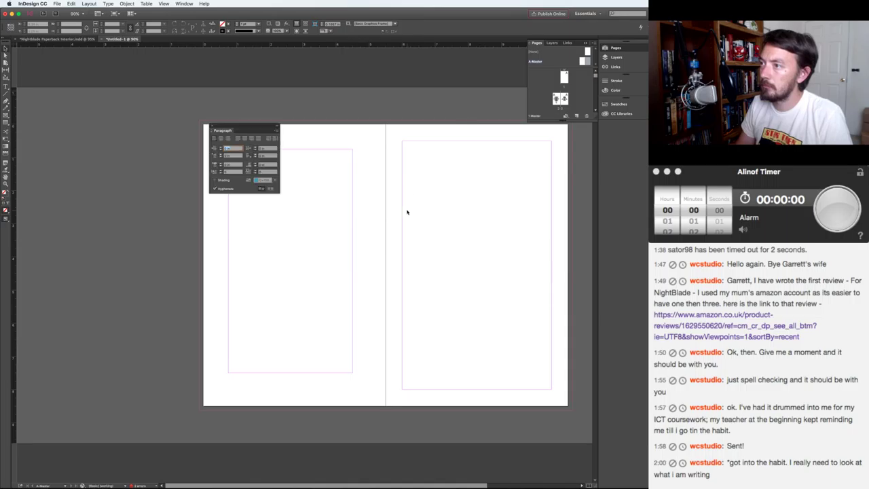
click(211, 125)
click(89, 4)
click(95, 18)
text(0.75)
key(Tab)
text(1)
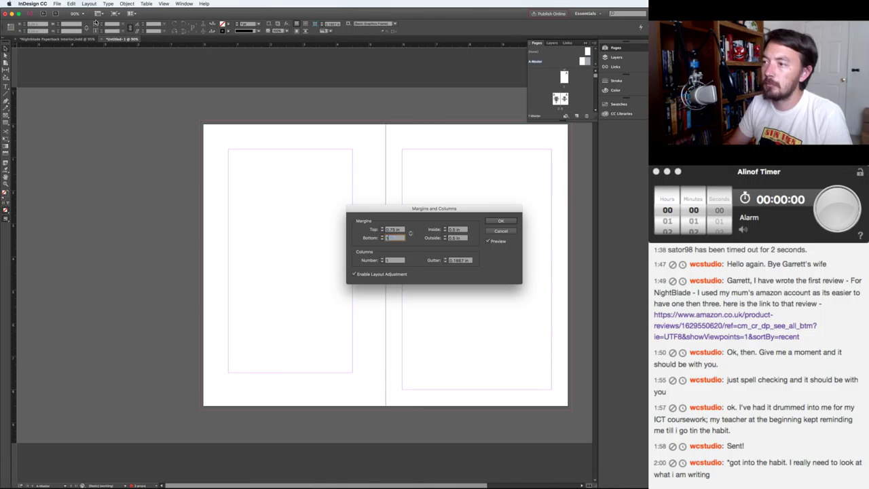
key(Tab)
text(1)
key(Tab)
text(0.75)
key(Return)
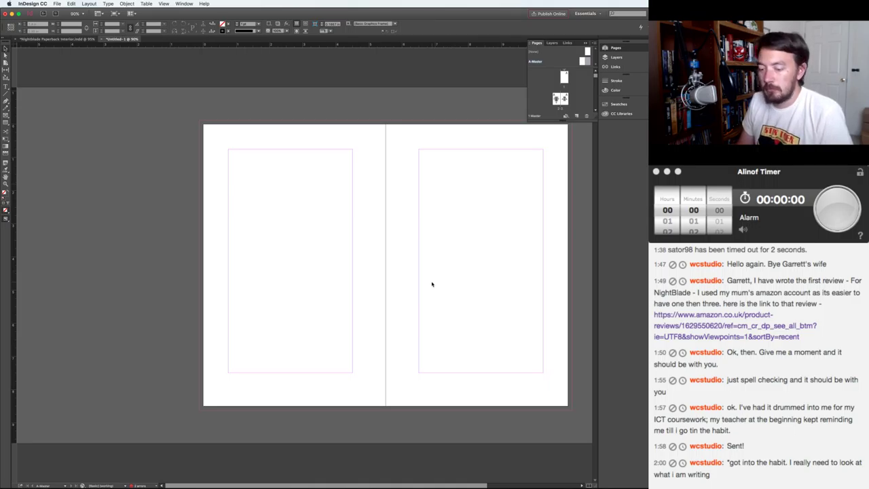
- Paste the page-number frames onto the A-Master spread and align them directly below both pages' bottom margins
key(super+v)
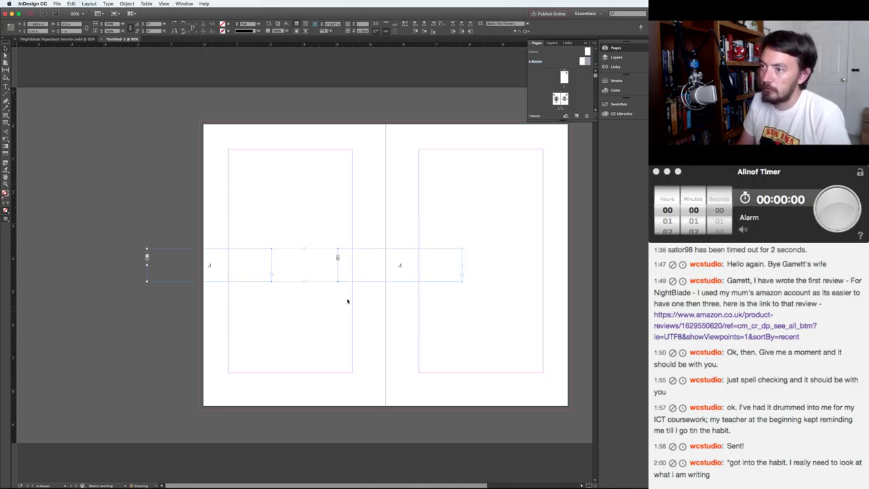
drag(245, 270, 326, 396)
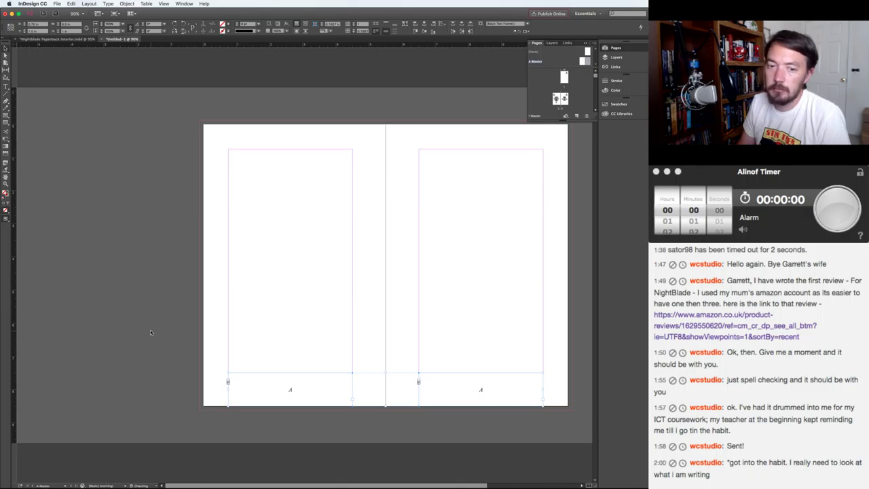
- Start saving the document and choose the Academy Journals folder PRINT > VOLUME 02 > INTERIOR FILES in Dropbox as its location
key(super+s)
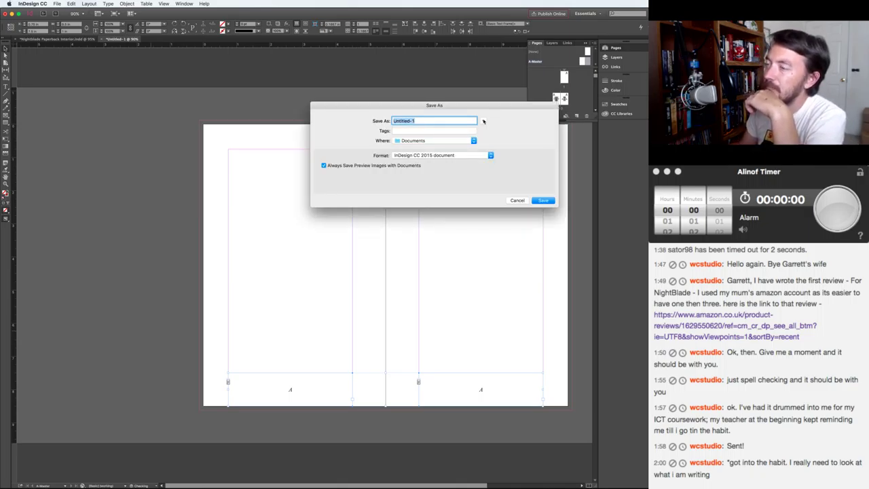
click(482, 120)
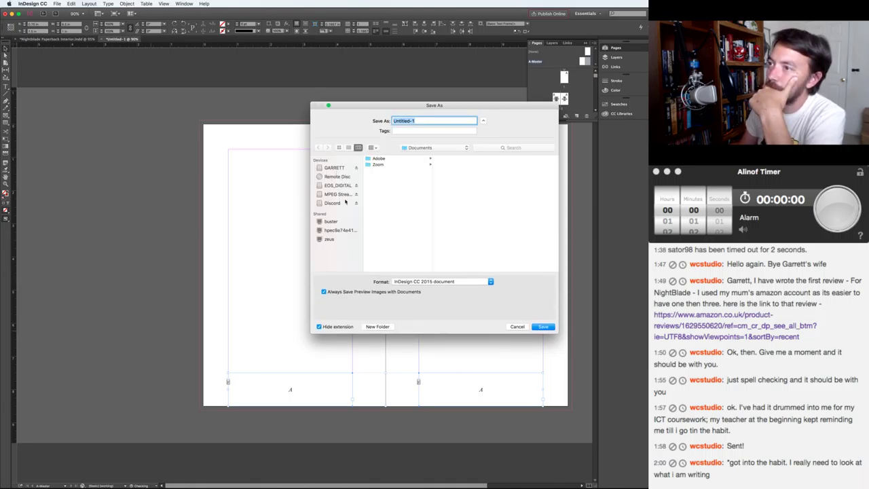
key(super+shift+c)
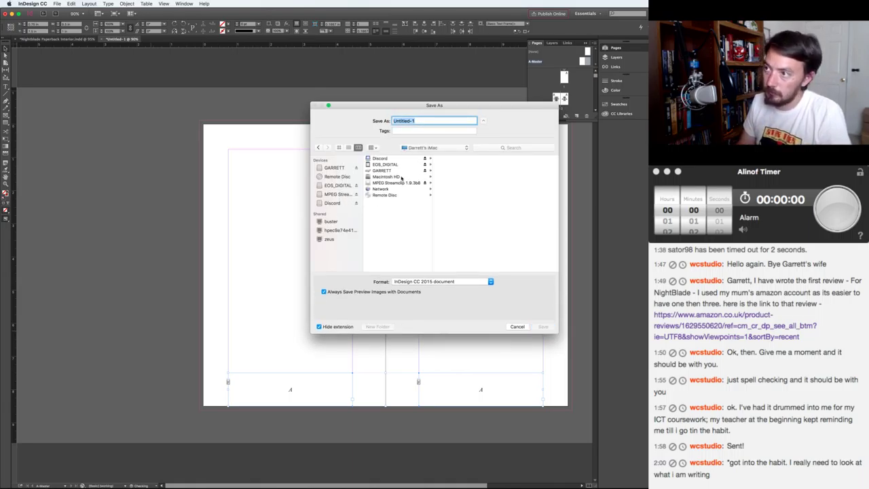
click(391, 176)
key(super+shift+h)
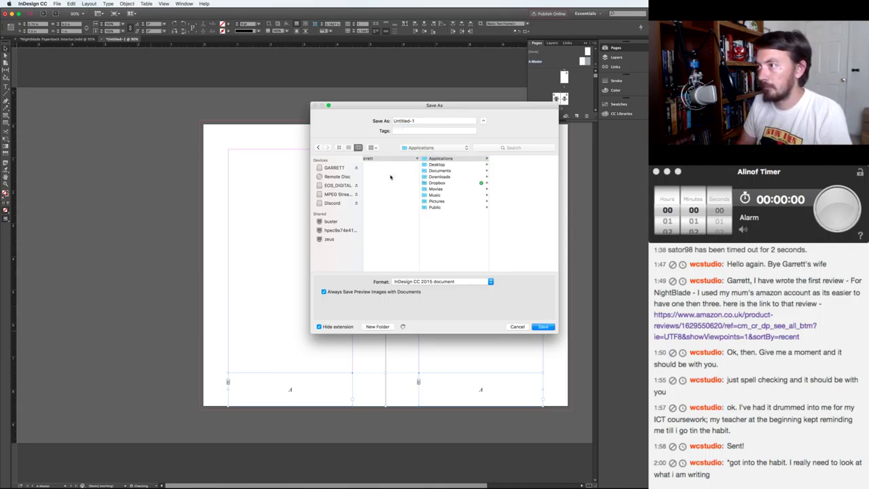
key(super+shift+o)
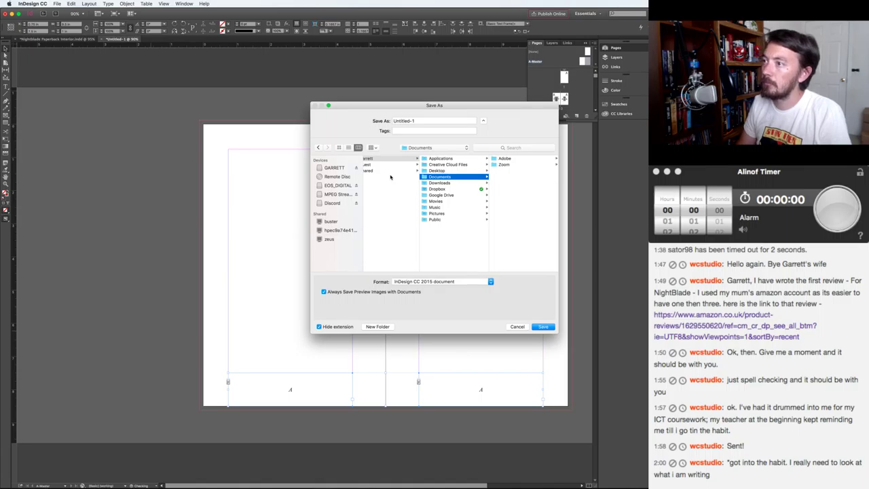
key(Right)
key(Left)
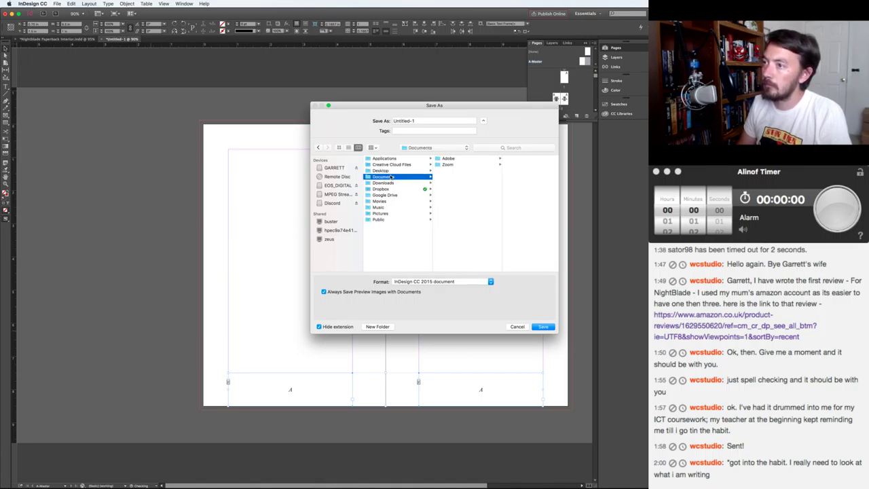
key(Down)
key(Down)
key(Right)
key(Right)
key(Down)
key(Down)
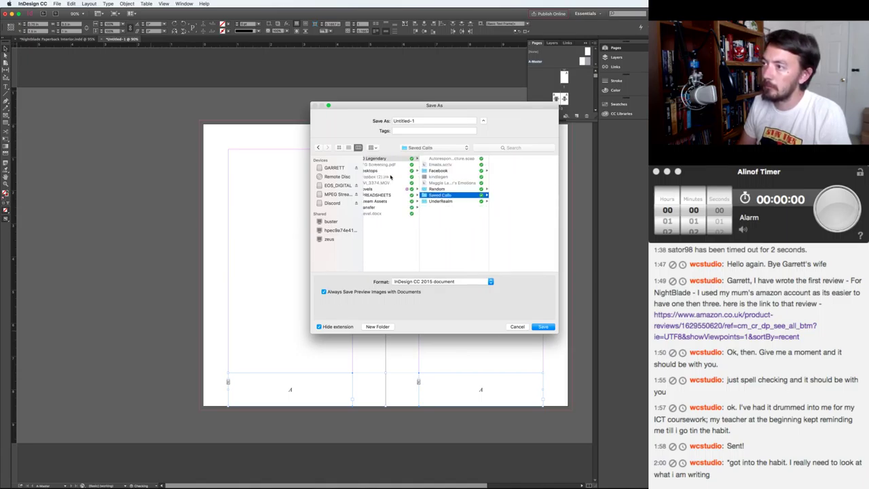
key(Down)
key(Right)
key(Down)
key(Down)
key(Right)
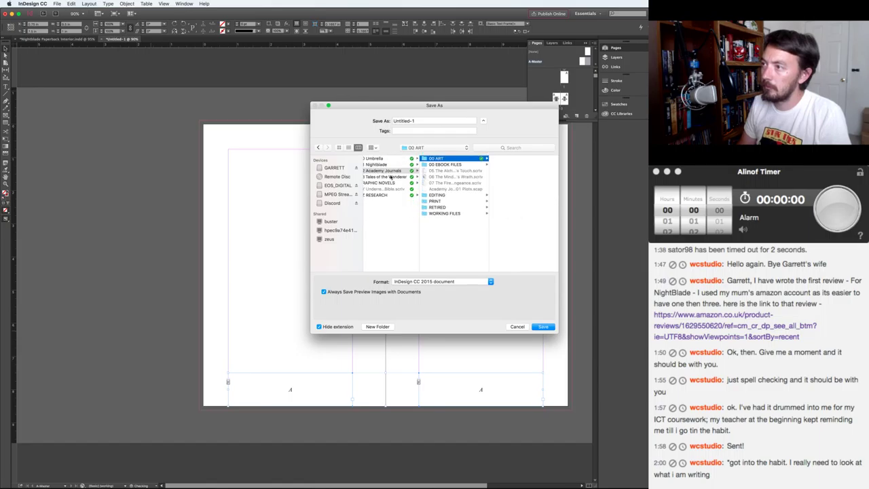
key(Down)
key(Down)
key(Down)
key(Right)
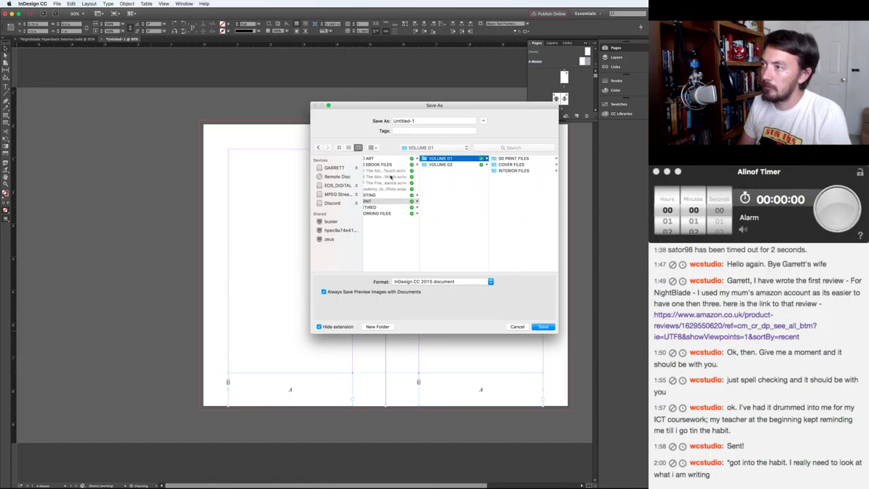
key(Down)
key(Right)
key(Tab)
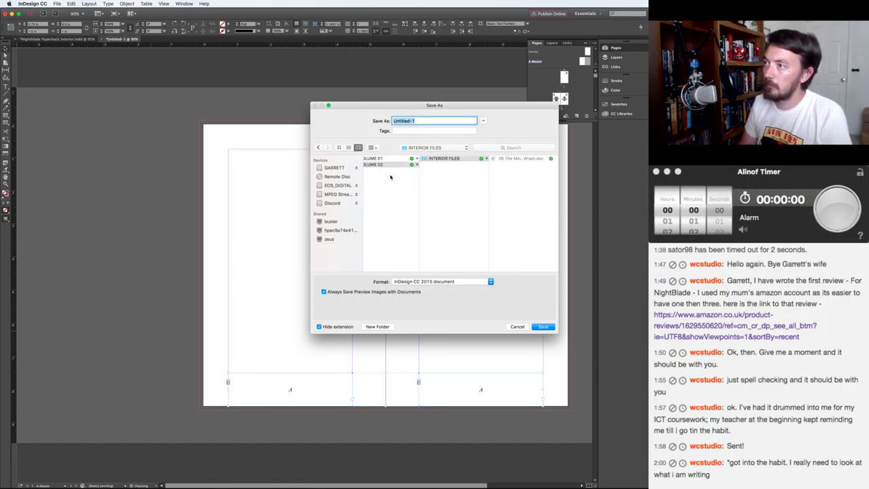
- Name the file "06 The Mindmage's Wrath Print Interior" and save it
text(The Mi)
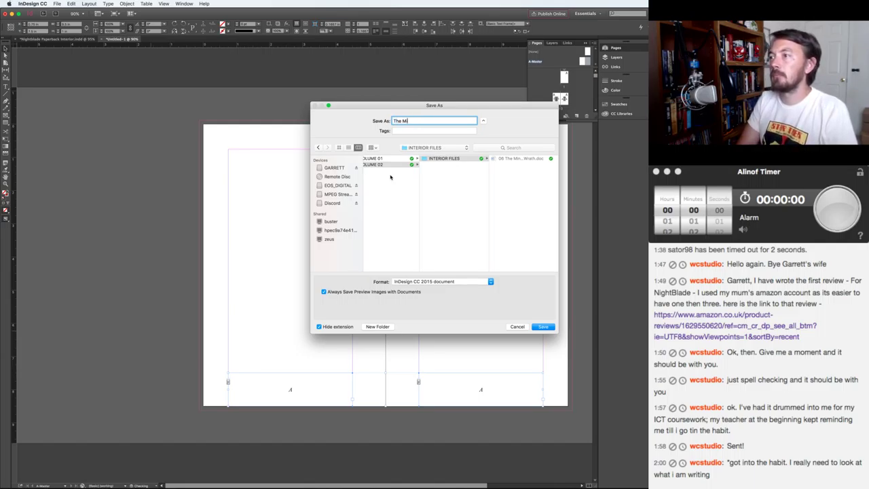
text(ndmage's Wrath Print Interior)
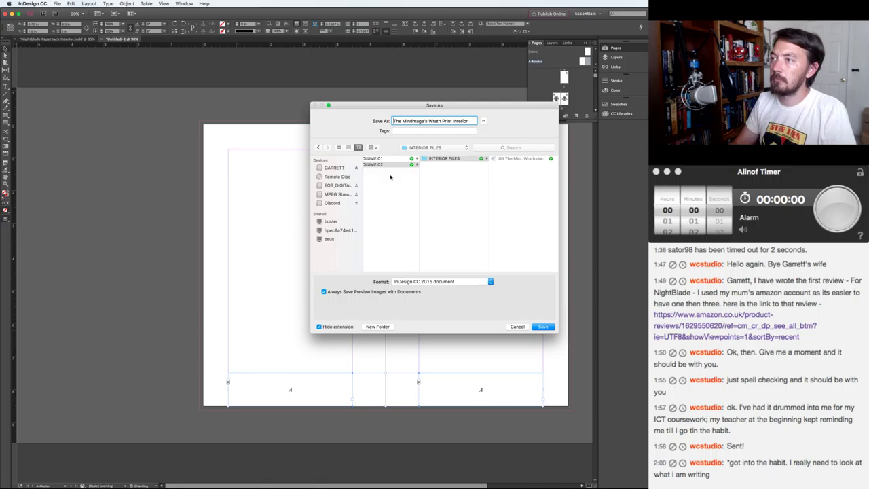
key(super+Left)
text(06)
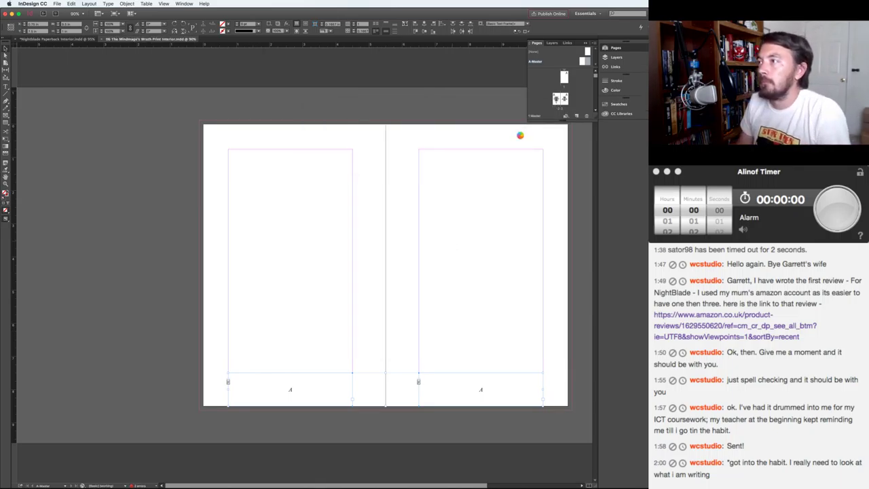
- Switch to Finder and open AJ01 Paperback Interior from Academy Journals > PRINT > VOLUME 01 > INTERIOR FILES, accepting the missing-links notice
key(super+Tab)
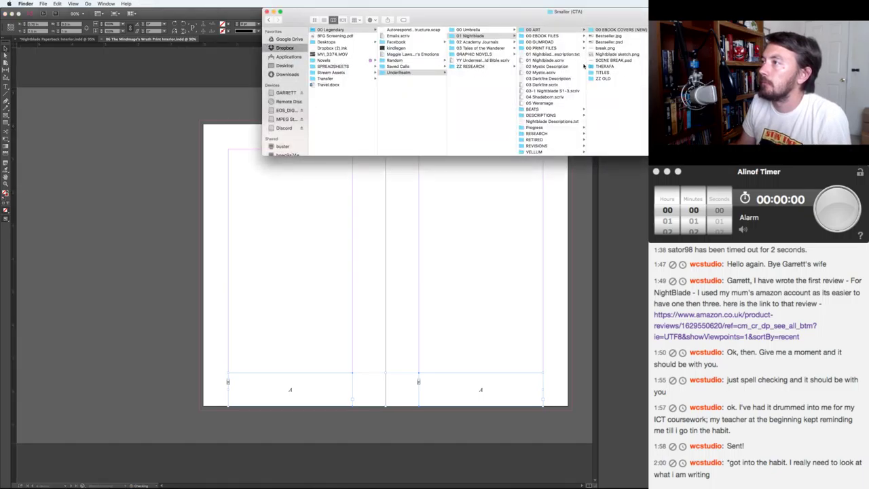
click(499, 43)
click(499, 42)
key(Right)
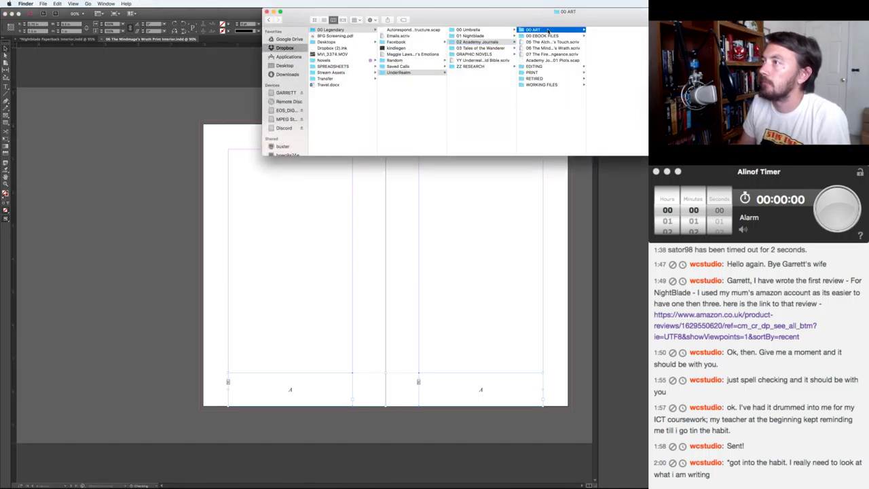
click(543, 71)
click(620, 32)
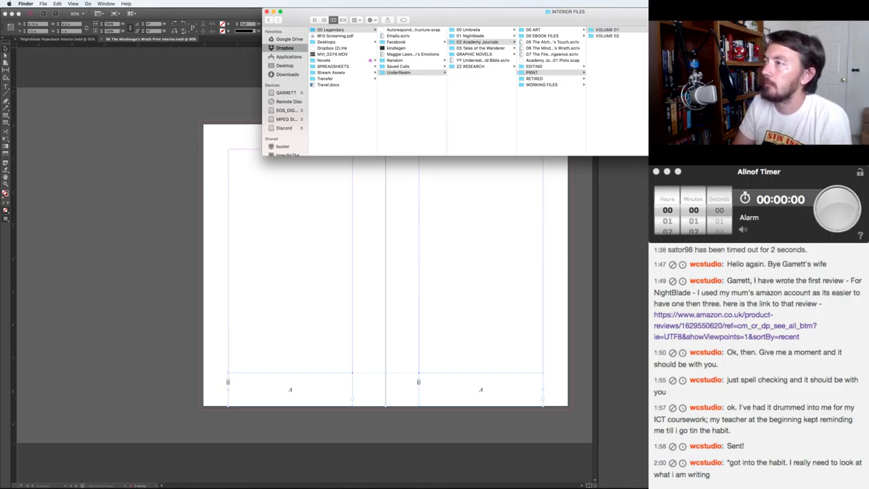
key(super+Tab)
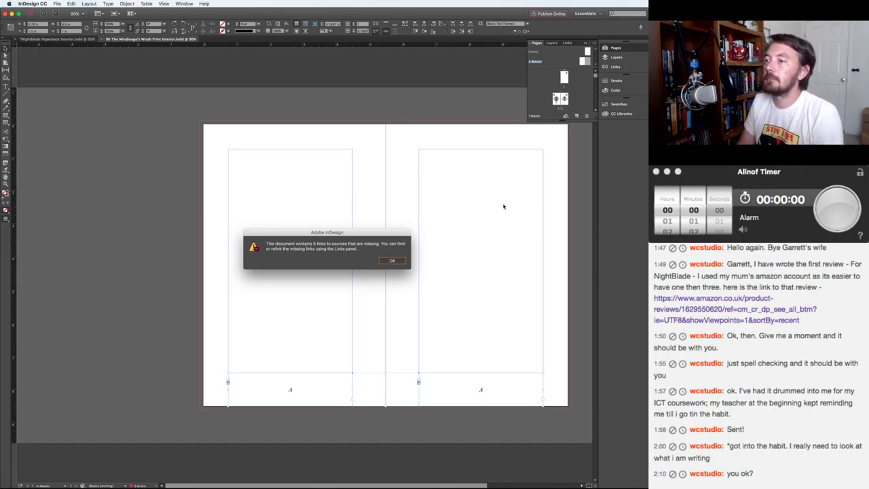
click(392, 261)
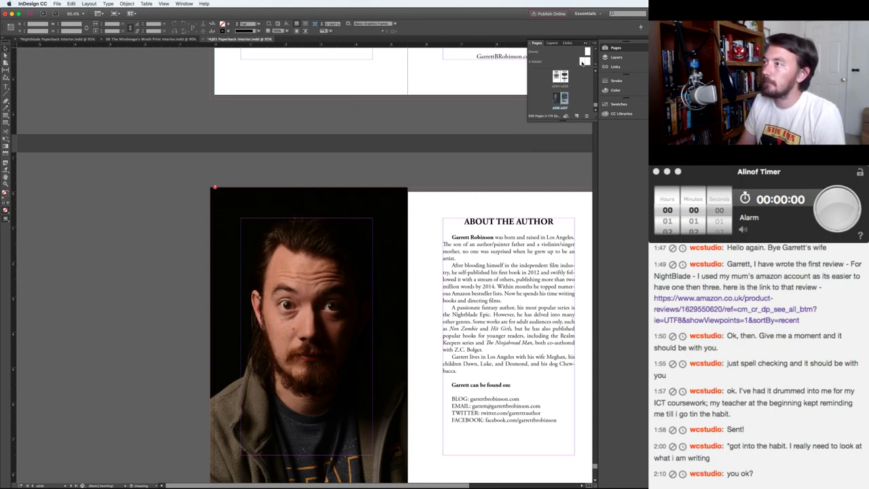
- Copy the slanted page-number ornaments from both pages of the A-Master spread in AJ01 Paperback Interior
double_click(582, 62)
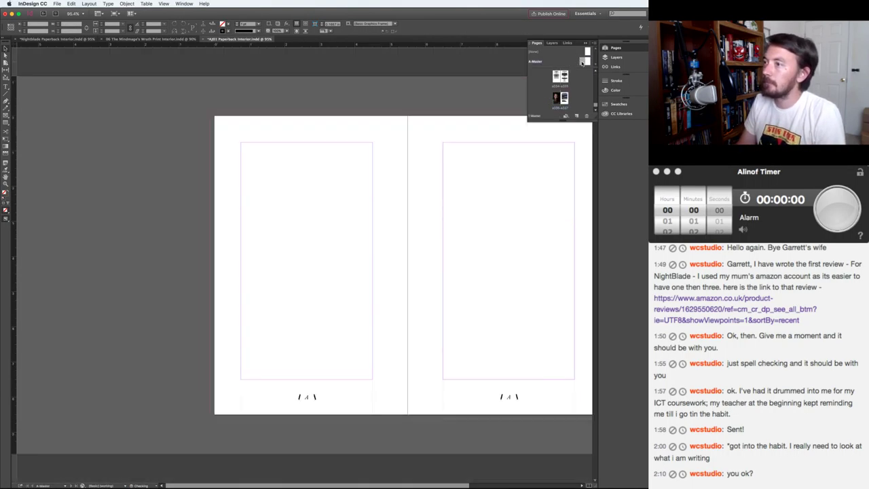
click(313, 398)
shift+click(503, 398)
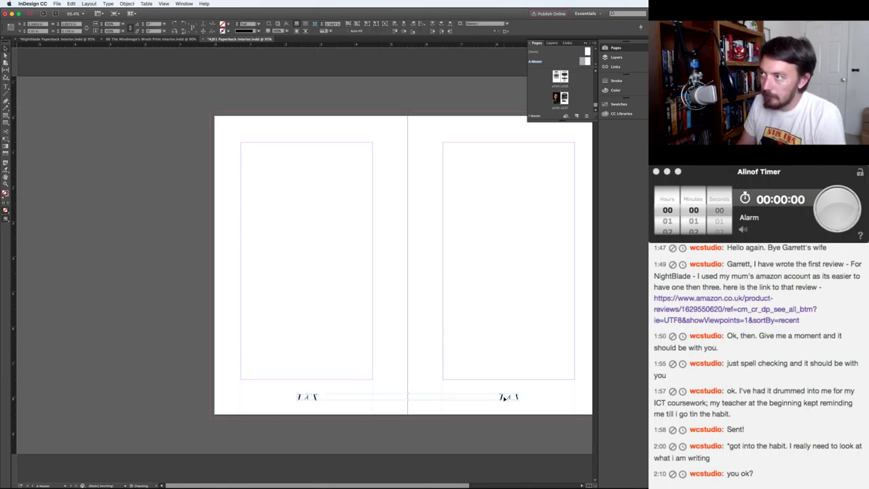
- Paste the slanted ornaments around the page numbers on the Nightblade Paperback Interior A-Master and delete the old arrow ornaments there
key(super+grave)
key(super+v)
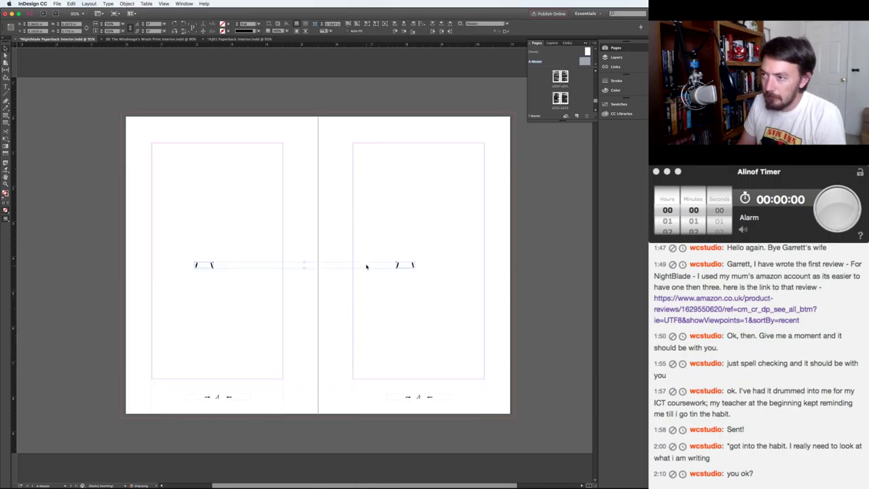
drag(366, 265, 383, 274)
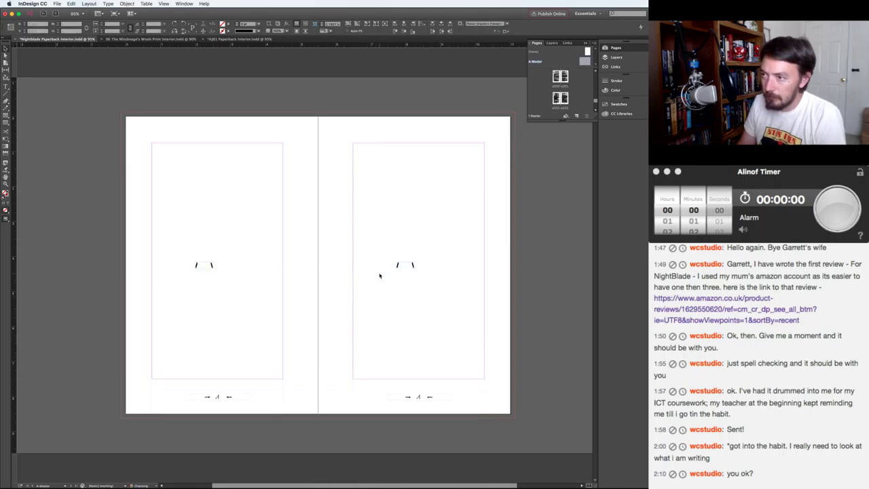
shift+click(211, 266)
drag(210, 266, 224, 399)
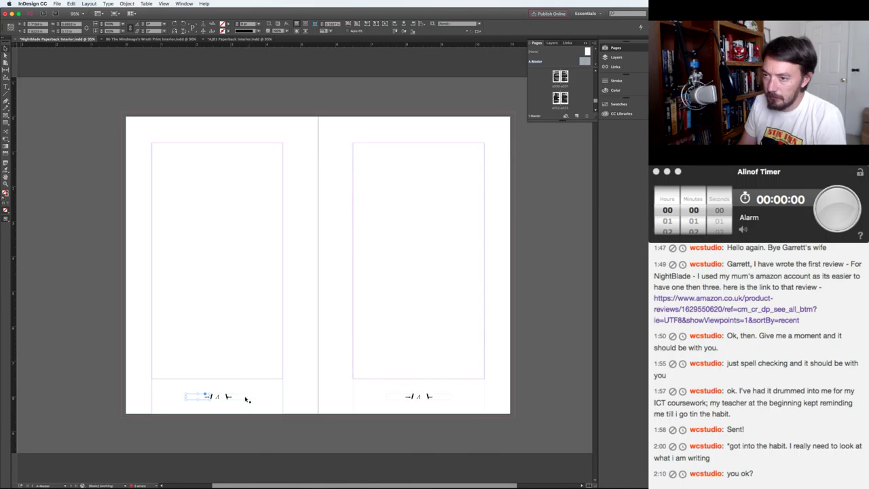
shift+click(407, 399)
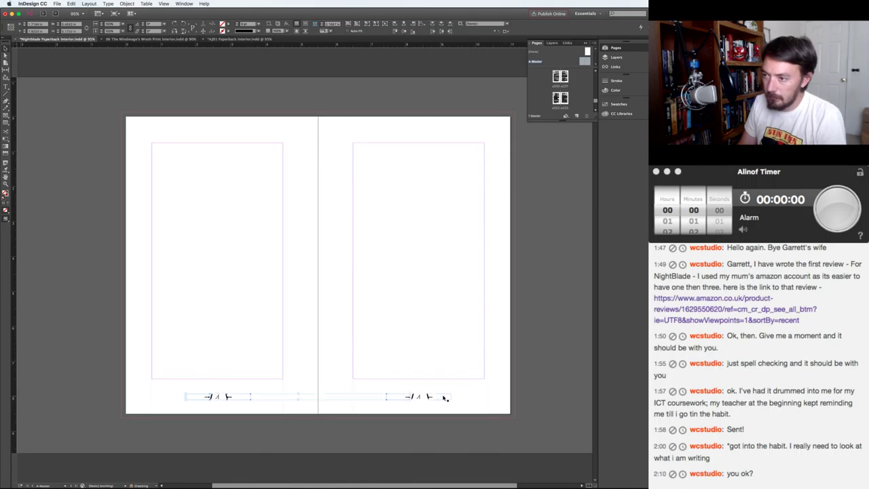
click(550, 353)
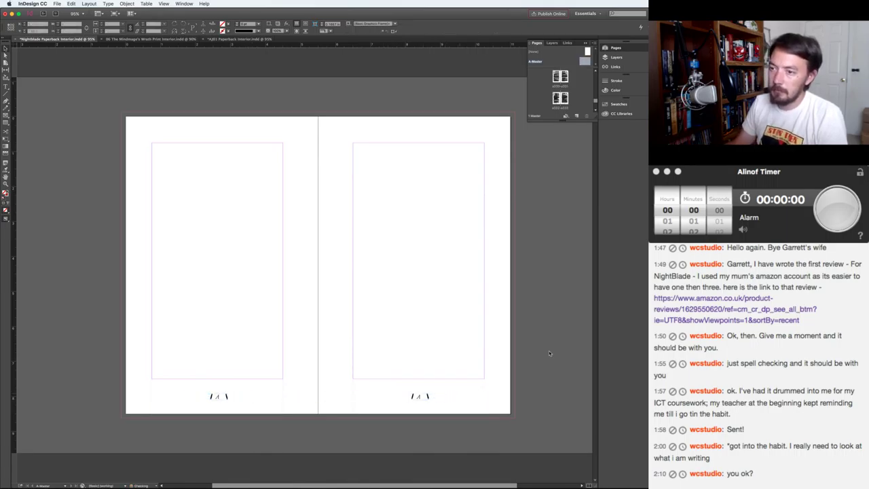
- Nudge the slanted ornaments on both Nightblade master pages slightly left to centre them around the page numbers
click(420, 396)
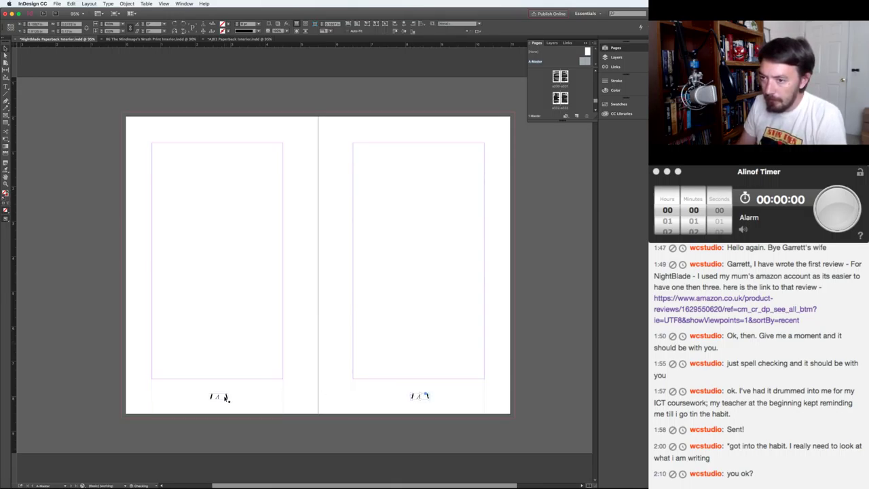
shift+click(264, 392)
key(Left)
key(Left)
key(Left)
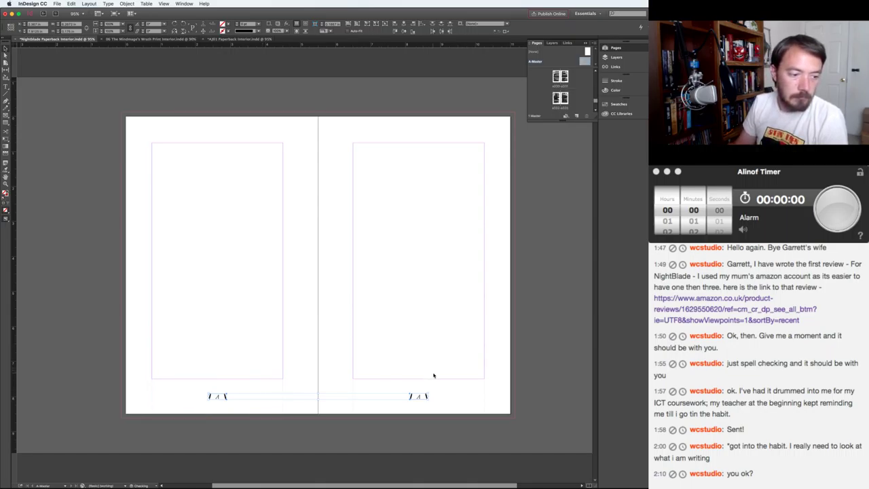
click(557, 357)
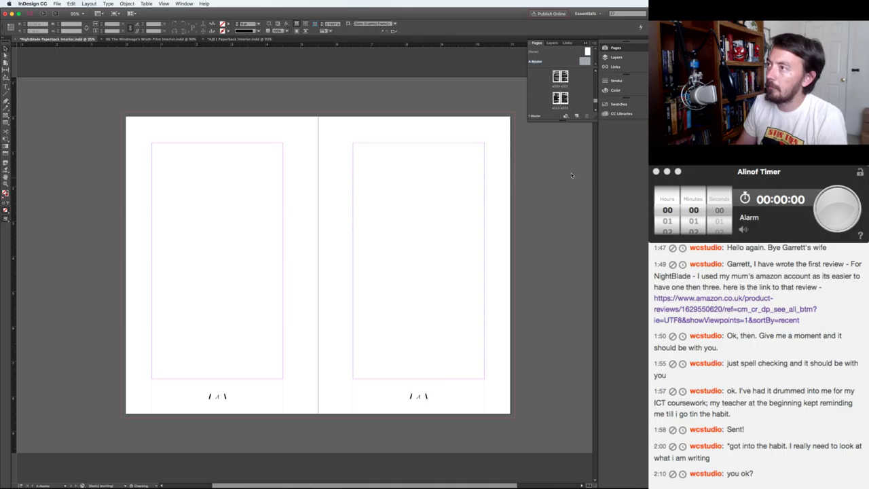
- Check the ornaments on the Nightblade pages and undo the whole ornament replacement on its A-Master
double_click(564, 75)
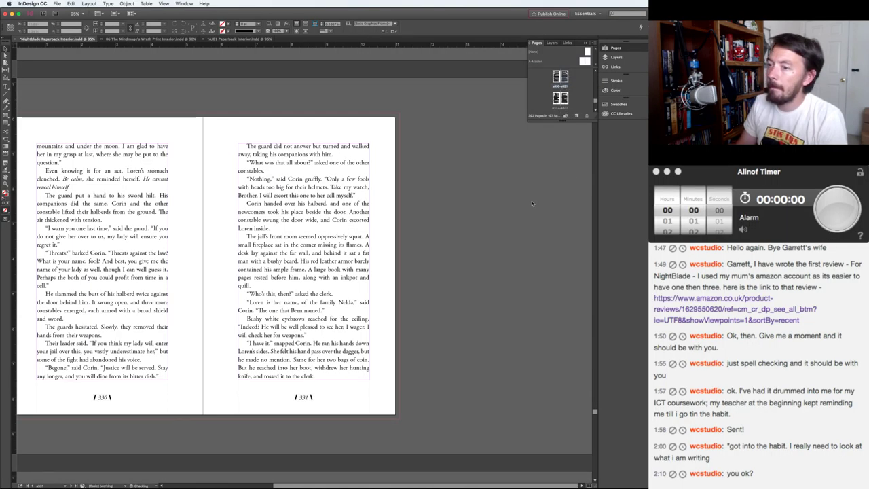
key(Home)
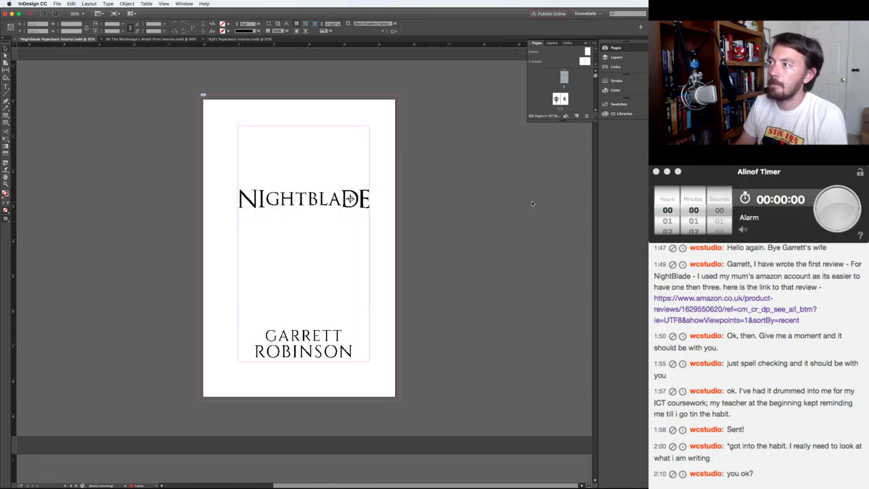
double_click(586, 61)
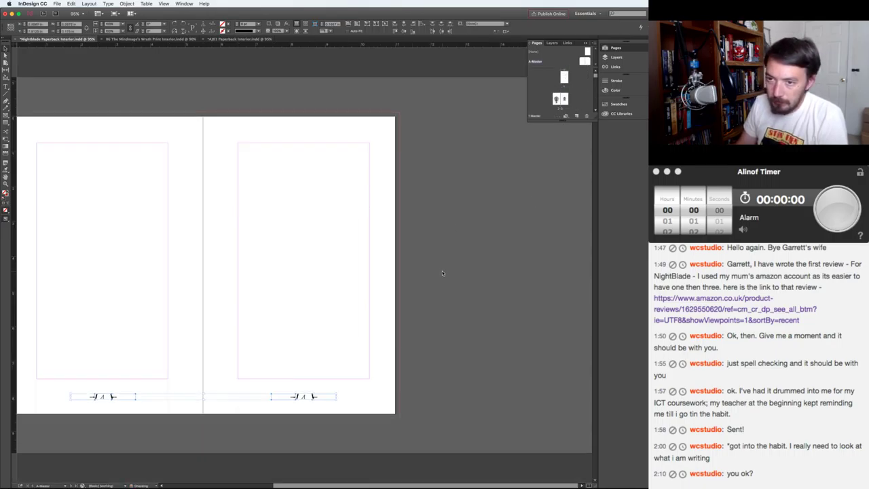
key(super+z)
key(super+z)
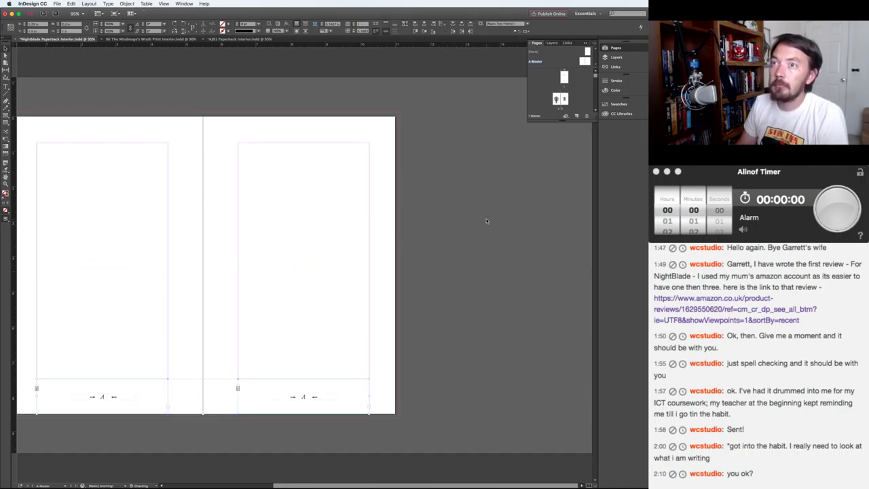
- Paste the slanted ornaments onto The Mindmage's Wrath A-Master spread and centre them around both page-number markers
key(super+grave)
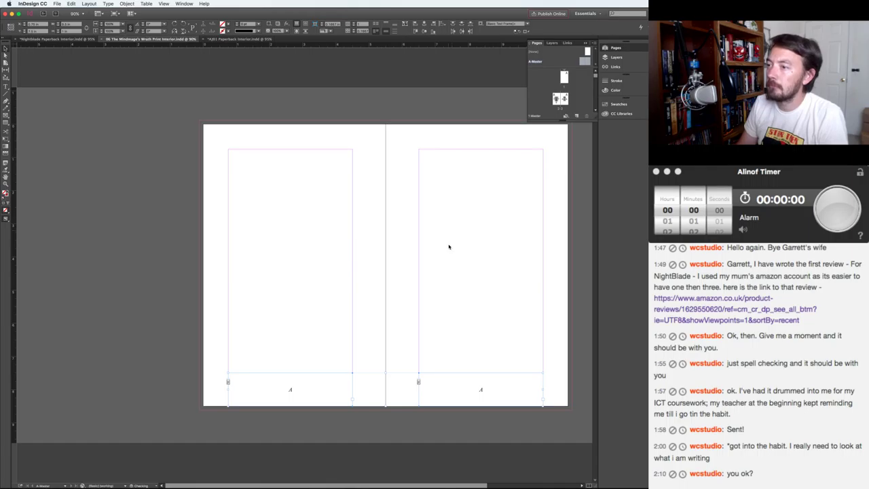
key(super+v)
drag(396, 268, 479, 393)
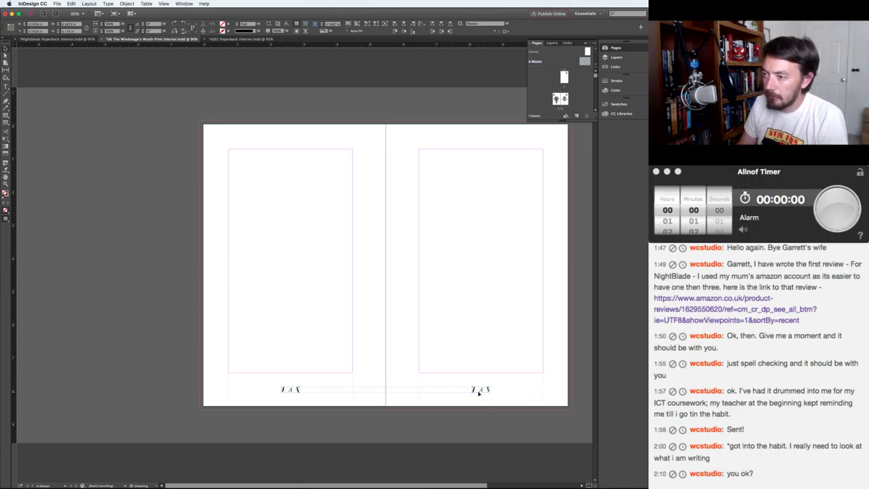
click(585, 369)
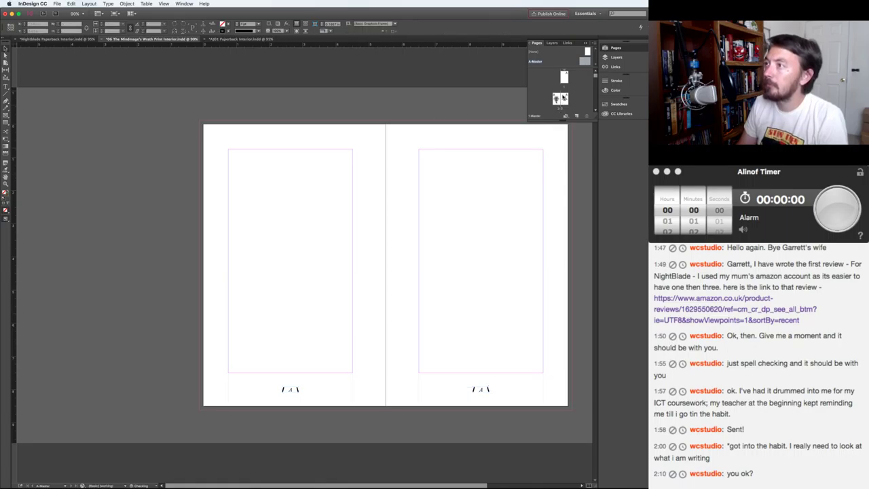
- Page through the opening spreads from page 2 to page 9 to check the page numbers and their ornaments
double_click(562, 99)
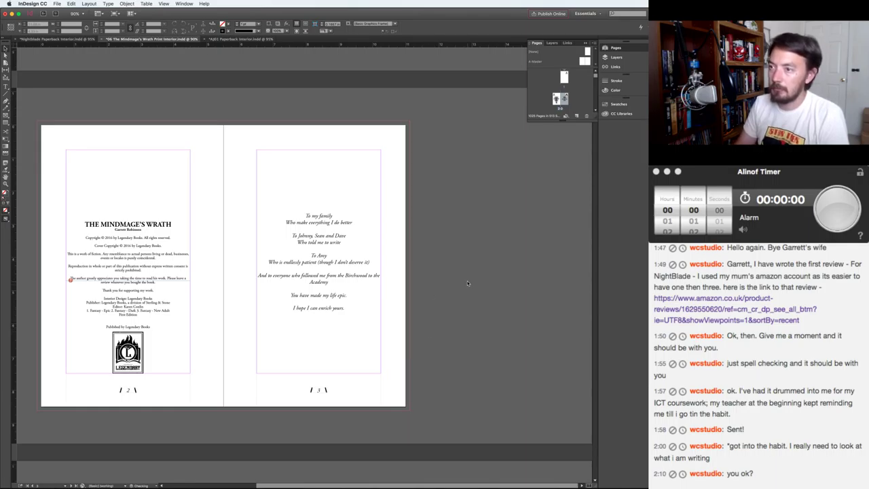
key(alt+Page_Down)
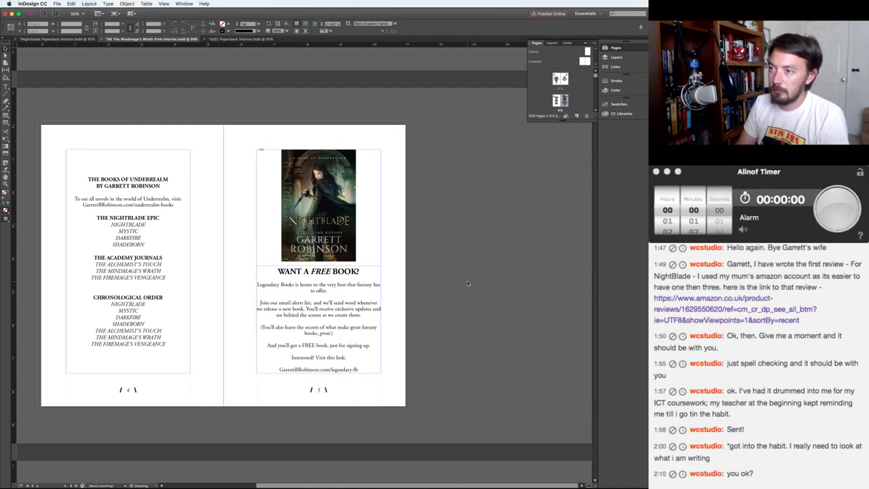
key(alt+Page_Down)
key(alt+Page_Up)
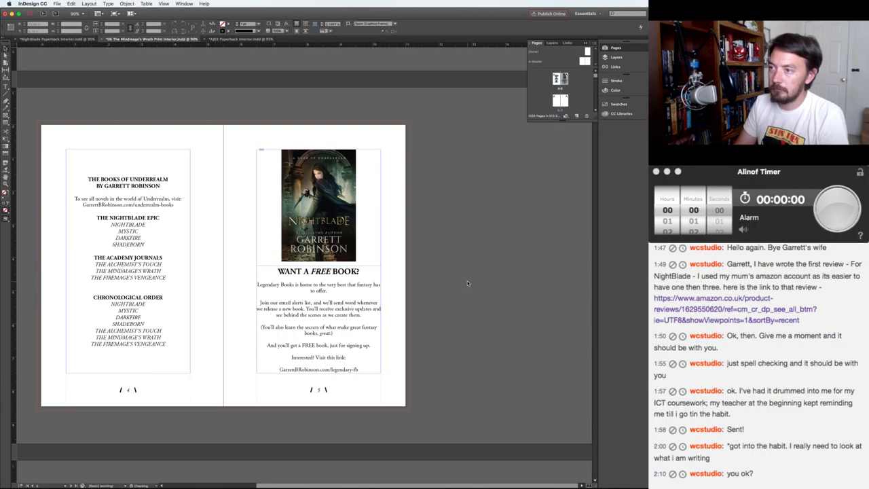
key(alt+Page_Down)
key(alt+Page_Down)
key(alt+Page_Down)
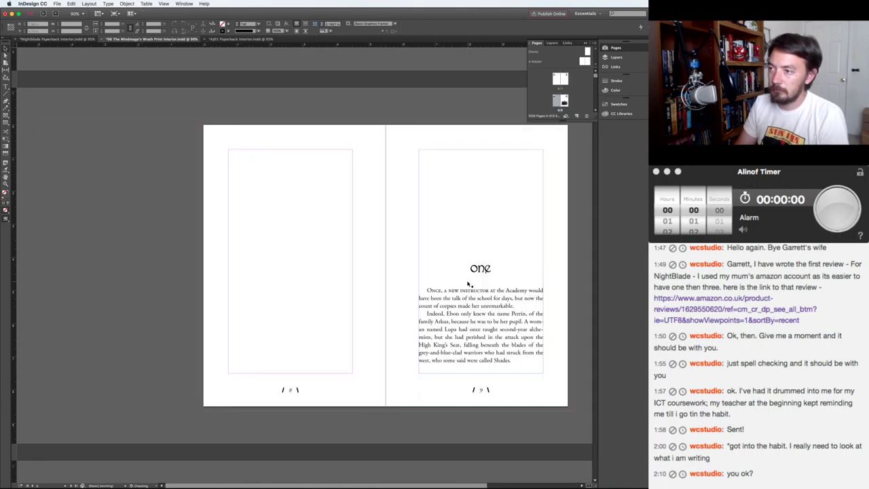
- Start a new section on the blank page 7 with its page numbering starting at 1
key(alt+Page_Up)
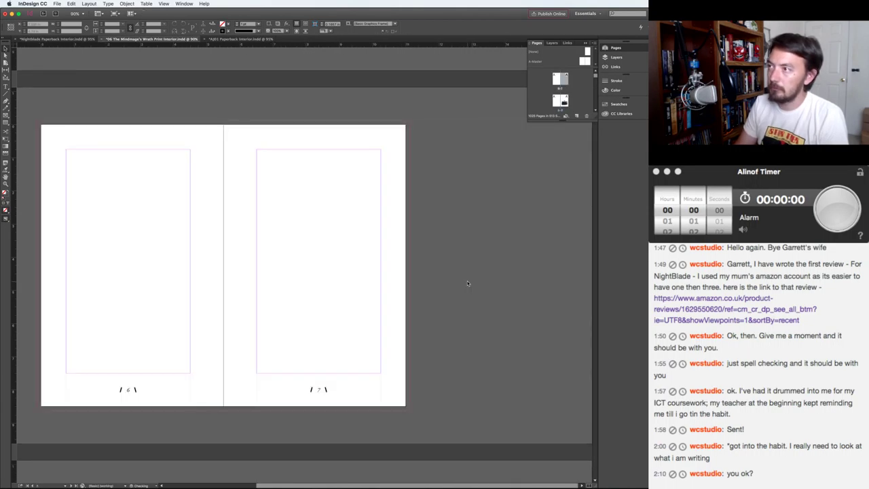
click(562, 79)
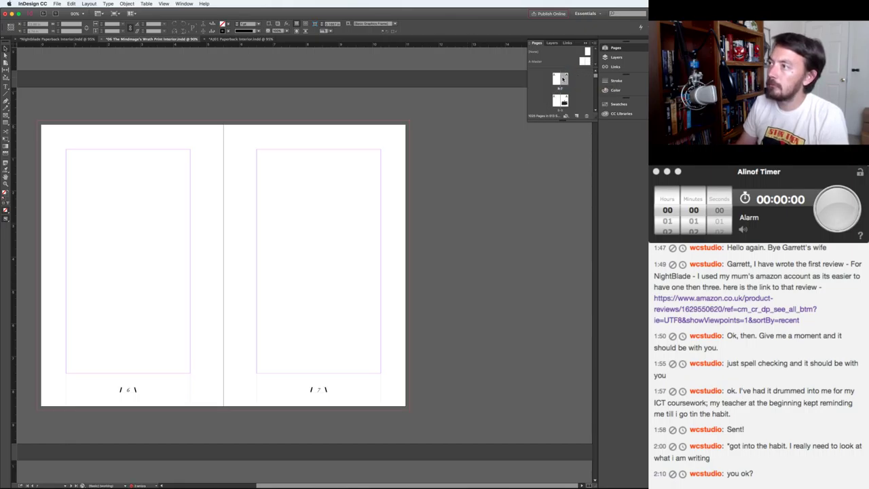
right_click(562, 79)
click(583, 144)
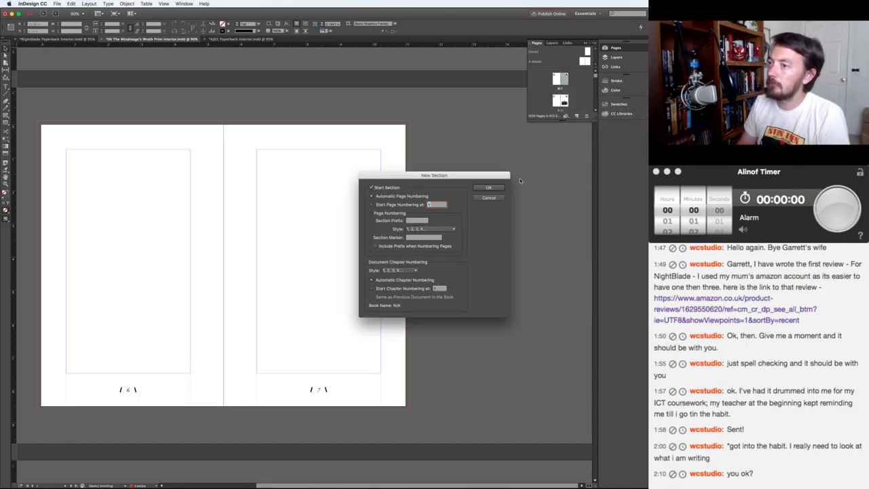
click(404, 205)
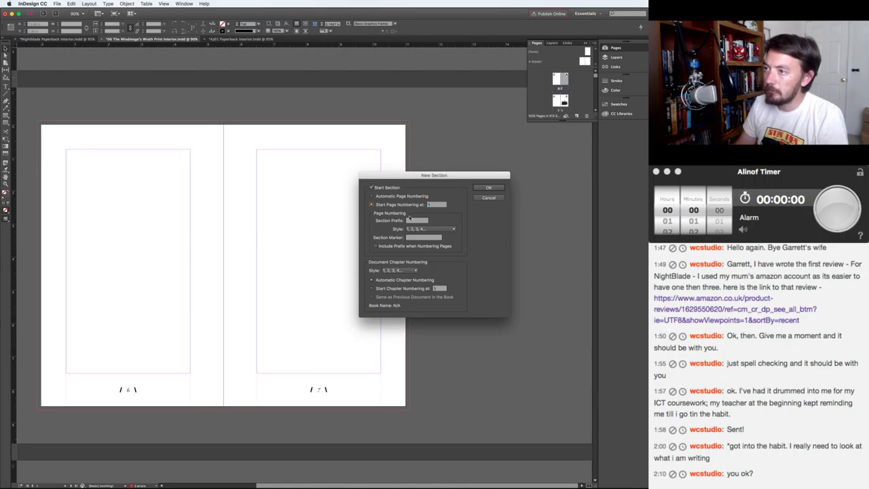
click(482, 190)
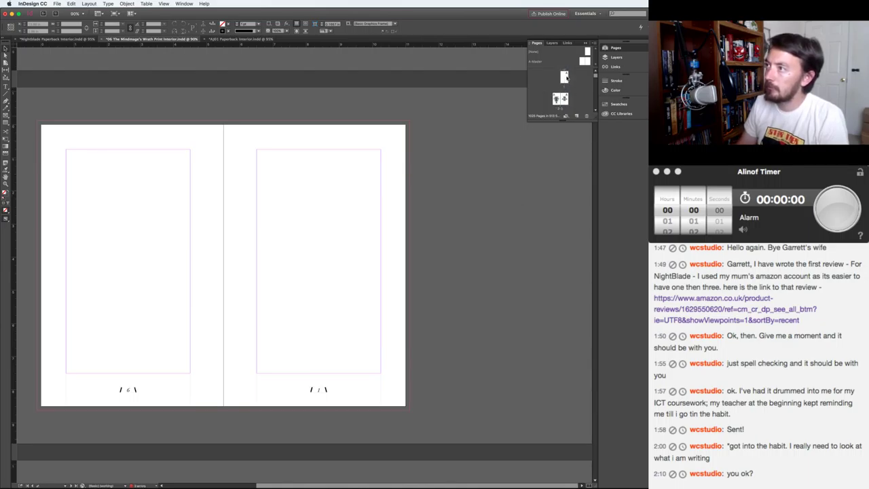
- Apply the [None] master to all front-matter pages before the new section
right_click(566, 79)
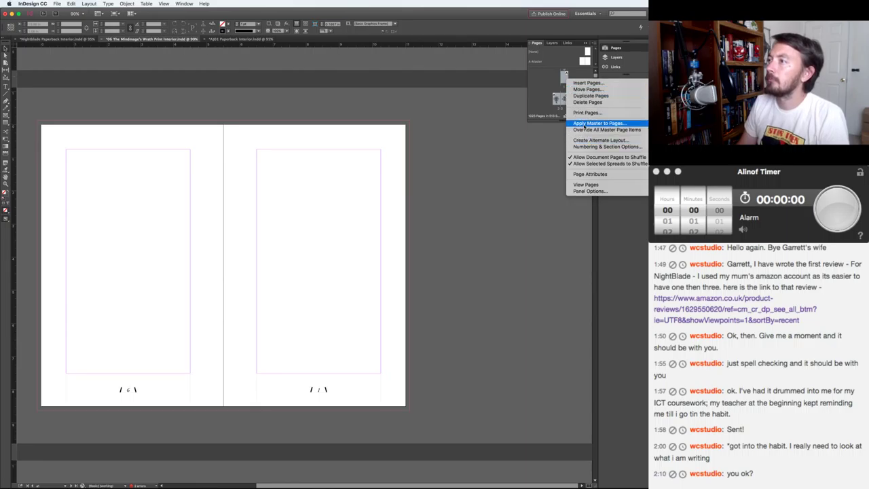
click(584, 126)
click(413, 243)
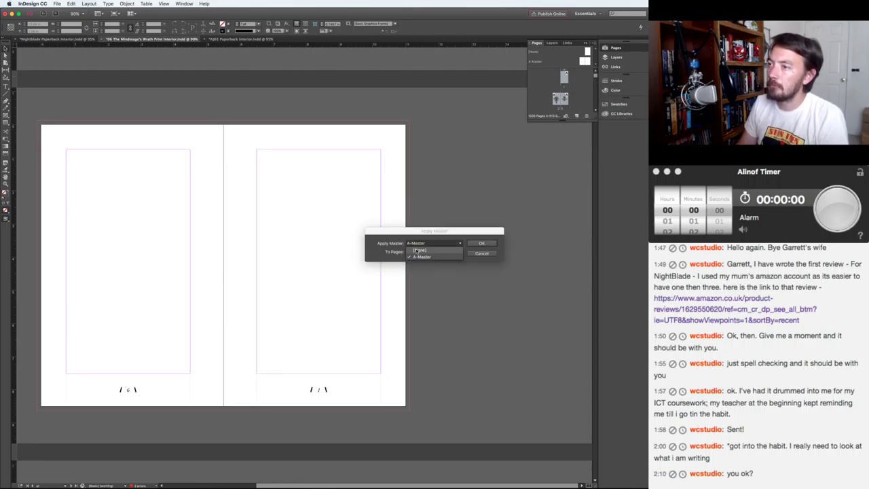
click(413, 235)
click(482, 244)
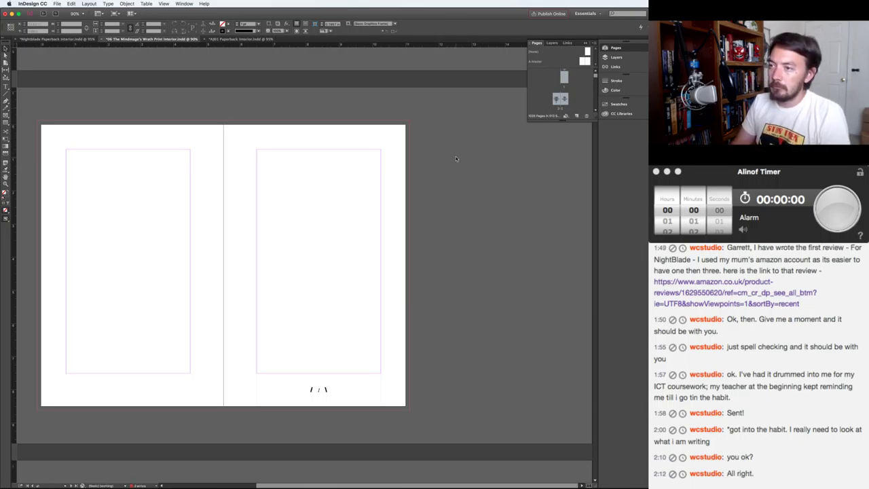
- Apply the [None] master to the new section's blank pages 1 and 2, ahead of chapter one
key(Page_Down)
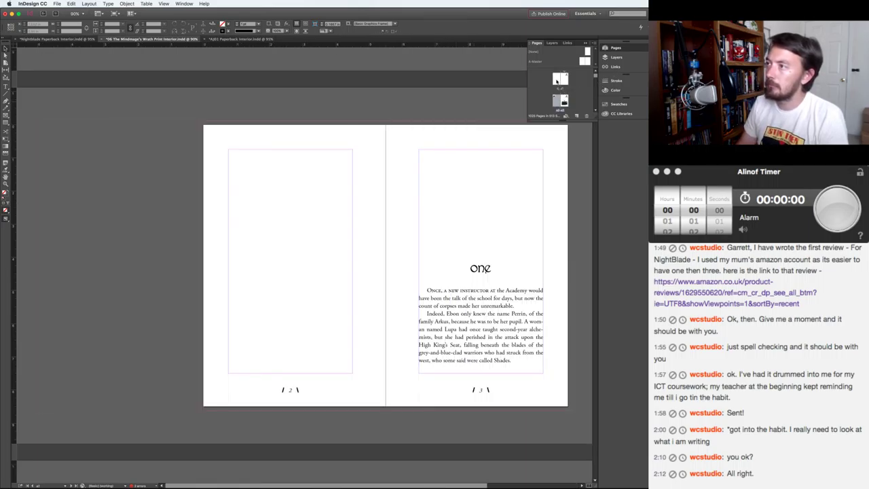
click(558, 80)
key(shift+Page_Up)
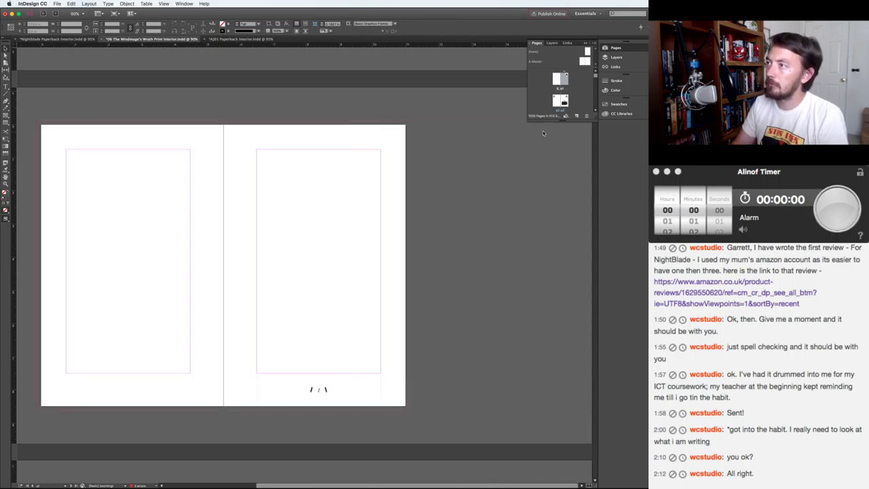
key(shift+Page_Down)
key(shift+Page_Down)
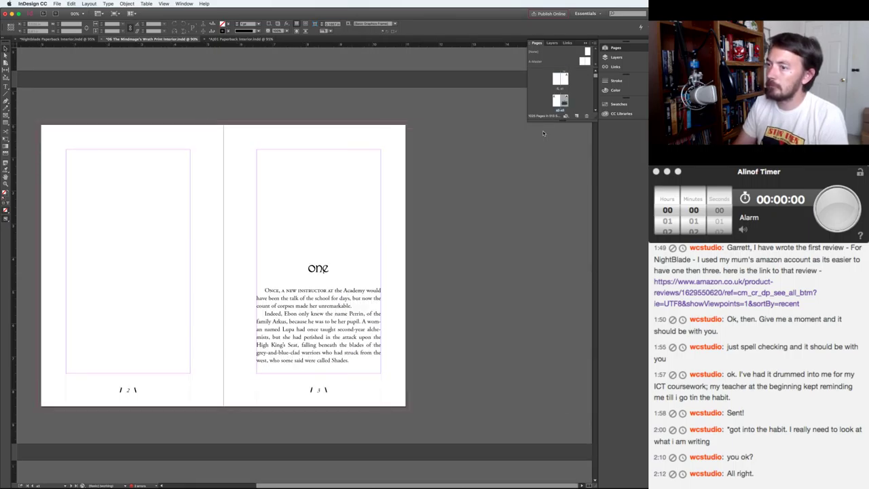
right_click(561, 82)
click(577, 128)
click(413, 245)
click(416, 235)
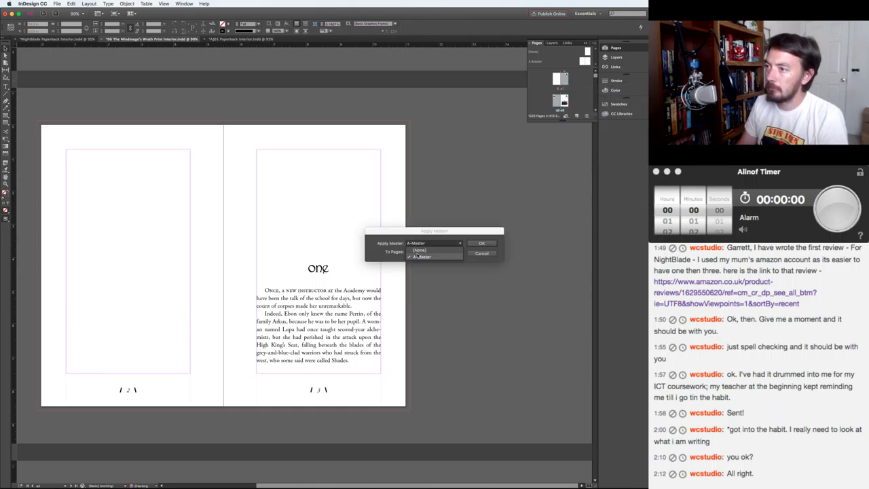
click(480, 246)
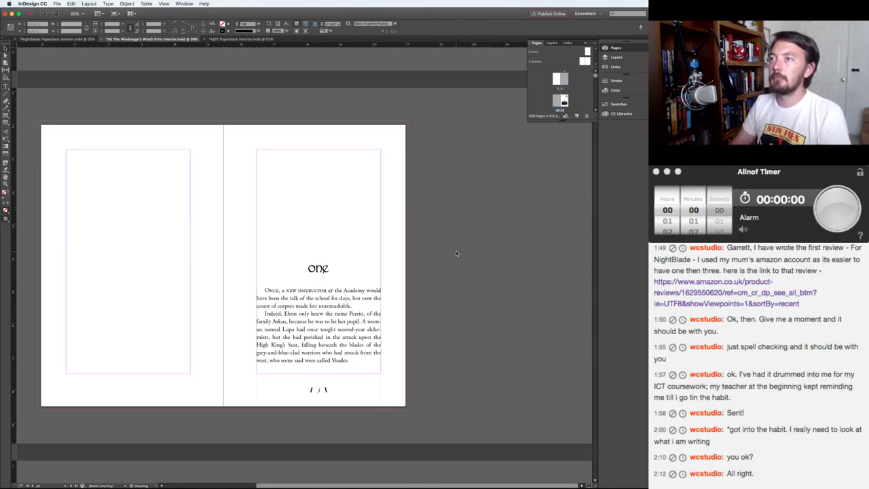
- Go back through the front-matter spreads to check their page footers
key(shift+Page_Up)
key(shift+Page_Up)
key(shift+Page_Up)
key(shift+Page_Up)
key(shift+Page_Up)
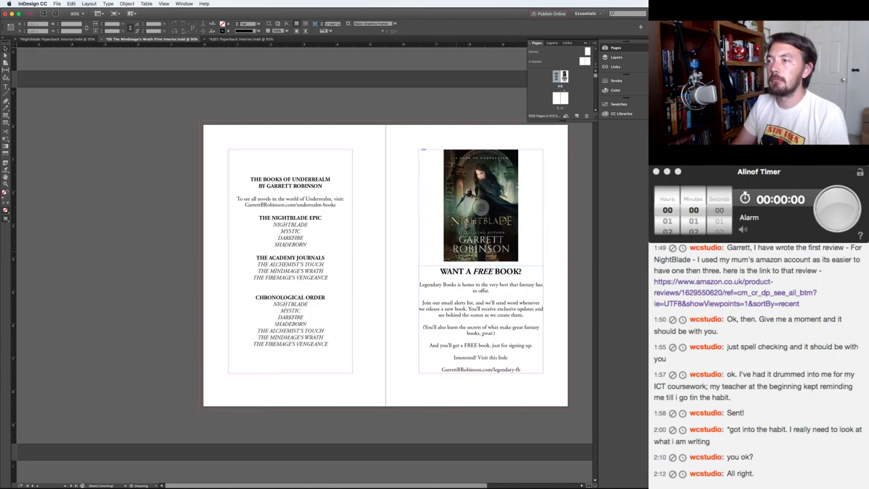
- Check the page footers from the front-matter spreads through chapter one to the opening of chapter two
key(shift+Page_Up)
key(shift+Page_Up)
key(shift+Page_Up)
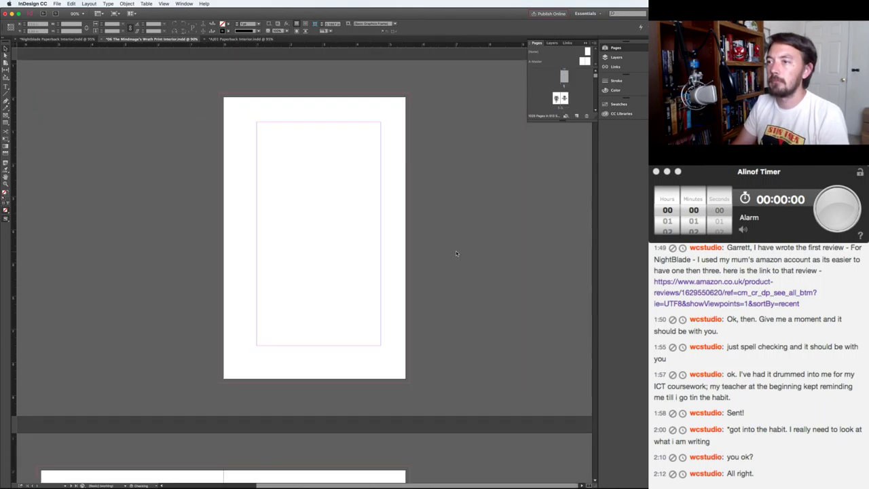
key(shift+Page_Down)
key(shift+Page_Down)
key(shift+Page_Down)
key(shift+Page_Down)
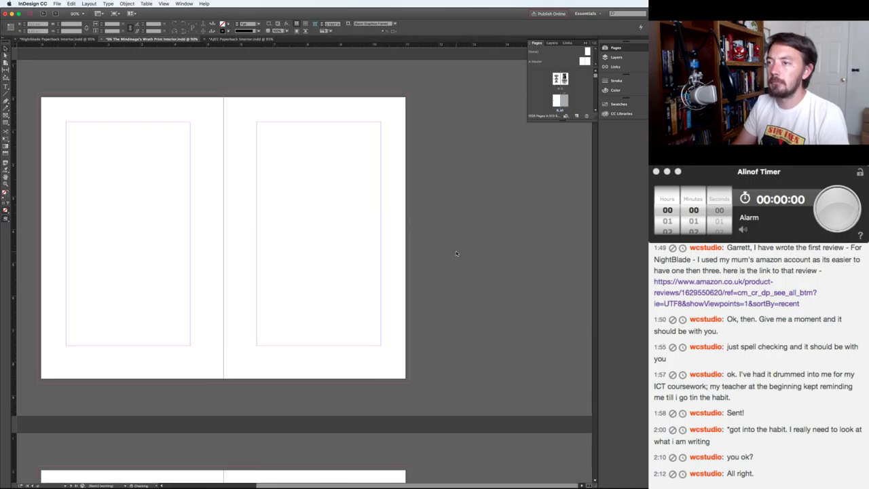
key(shift+Page_Down)
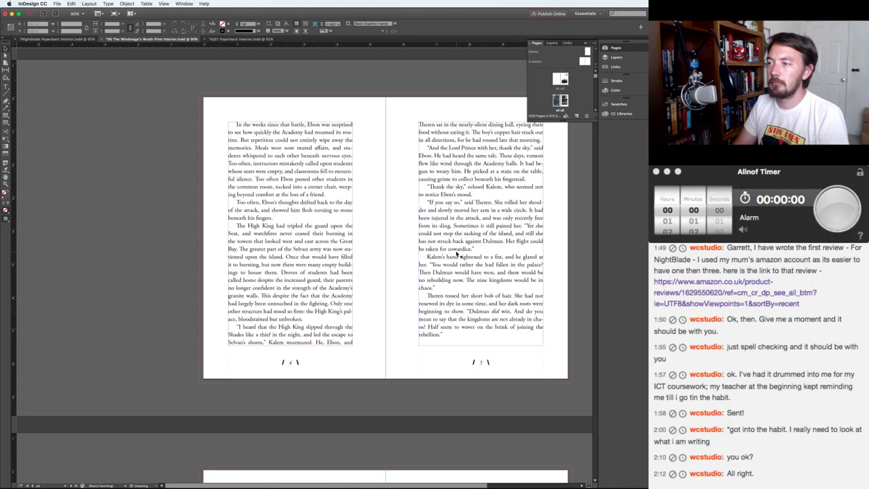
key(shift+Page_Down)
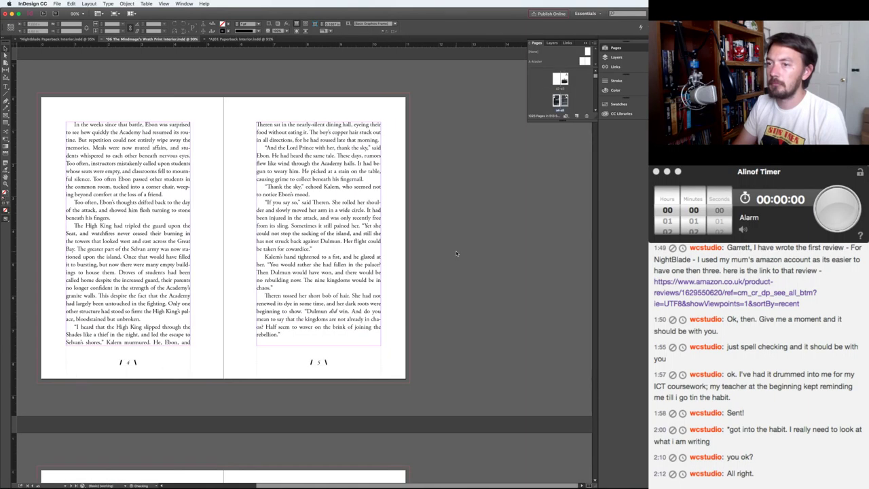
key(shift+Page_Down)
key(shift+Page_Down)
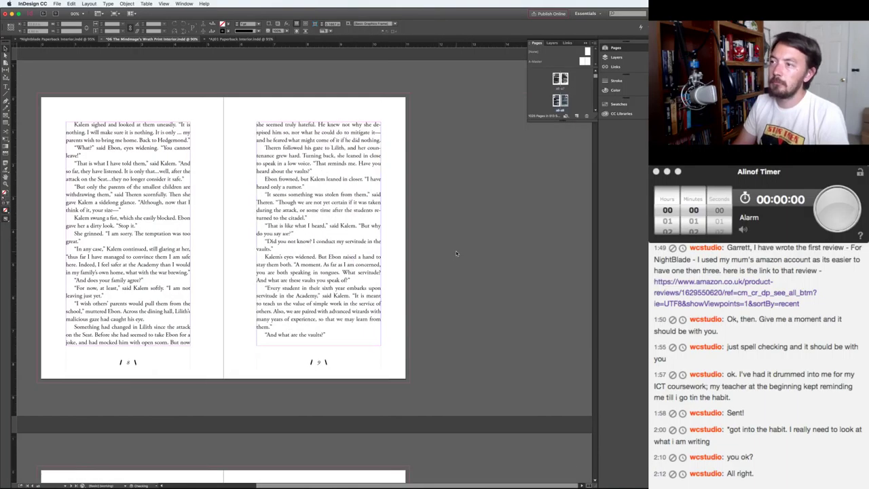
key(shift+Page_Down)
key(shift+Page_Down)
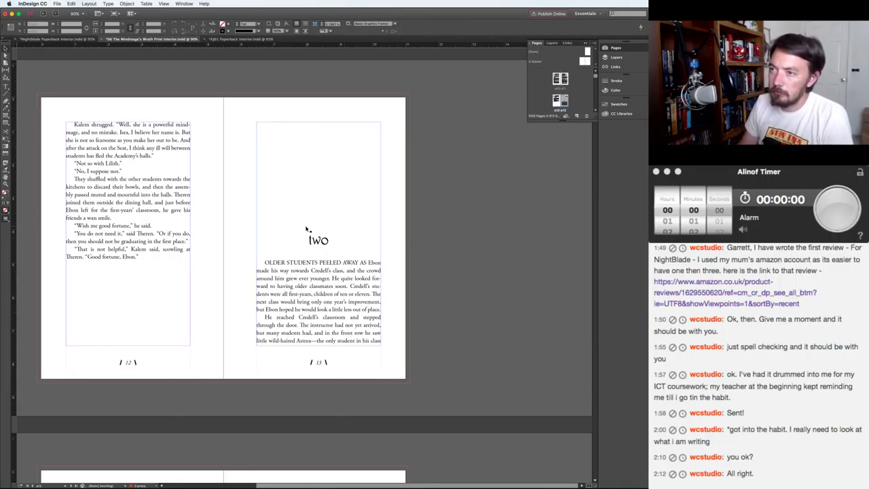
- Replace the all-caps opening words of chapter two with "Older students peeled away as" in sentence case
double_click(271, 262)
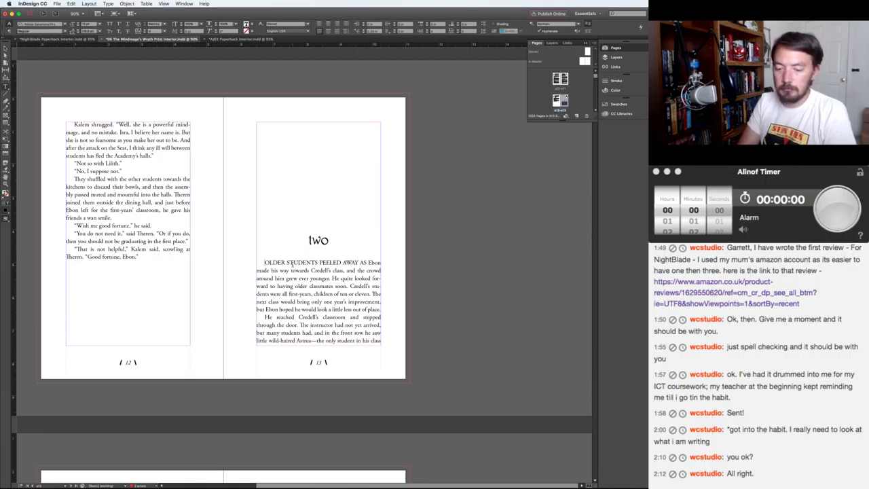
text(Older students peeled)
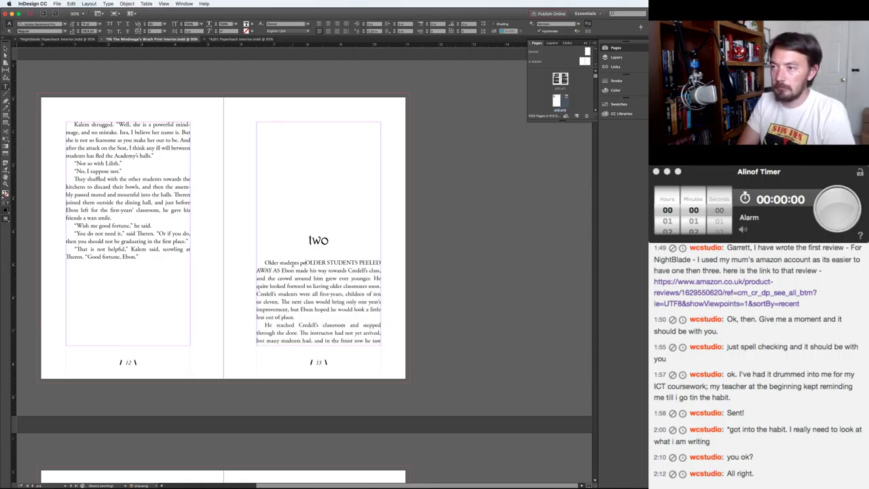
text( away as)
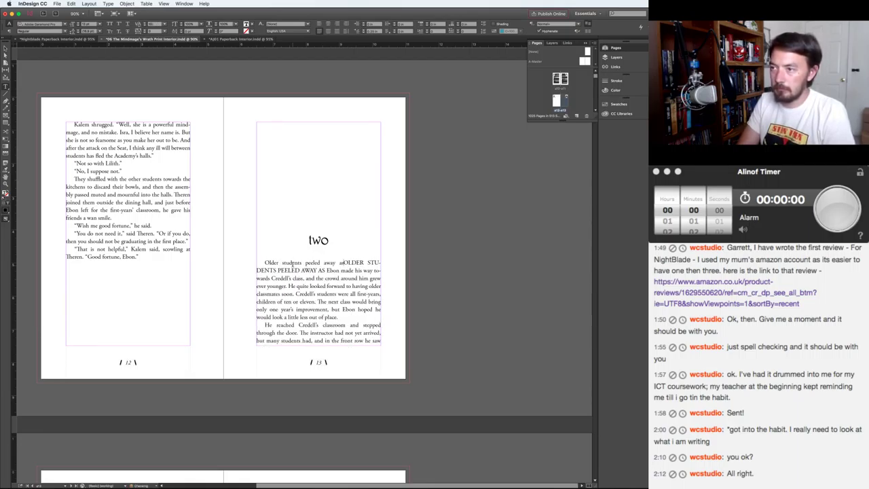
shift+click(328, 270)
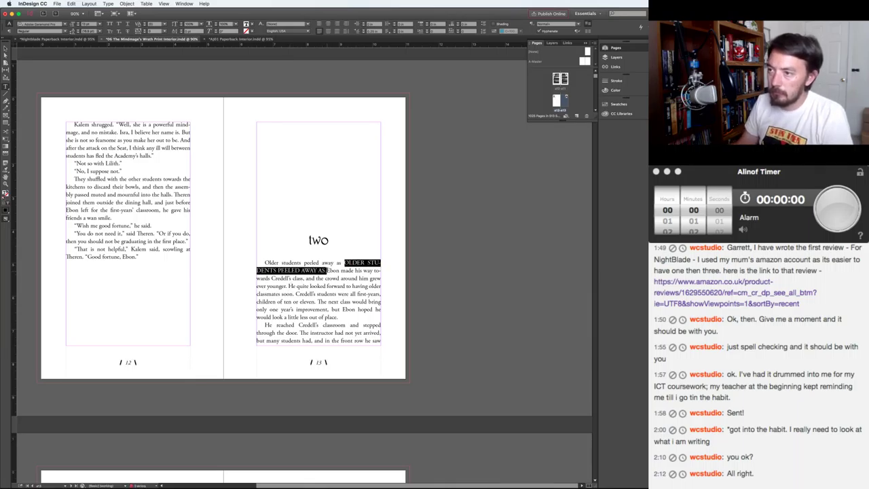
key(BackSpace)
- Apply small caps to chapter two's opening phrase "Older students peeled away as"
key(shift+Home)
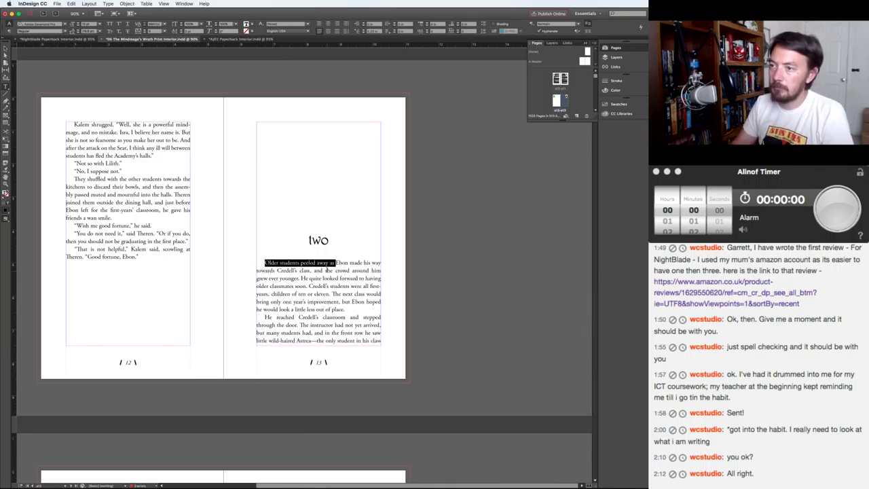
click(111, 32)
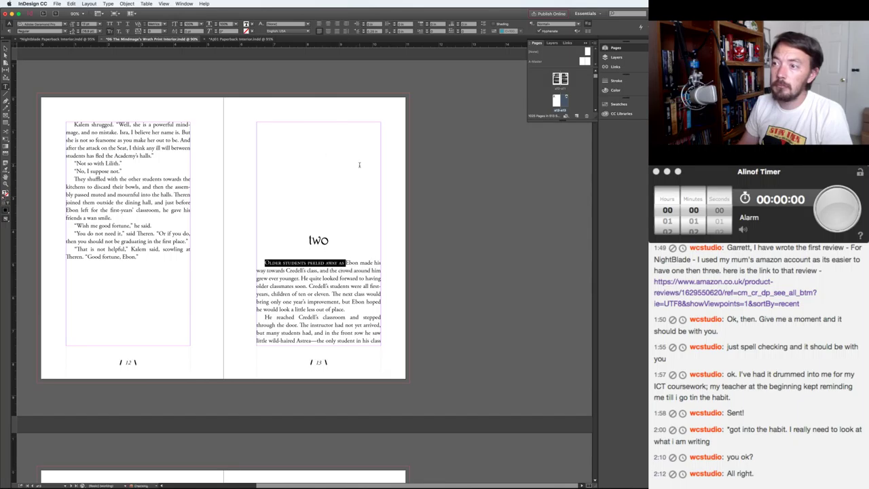
click(421, 226)
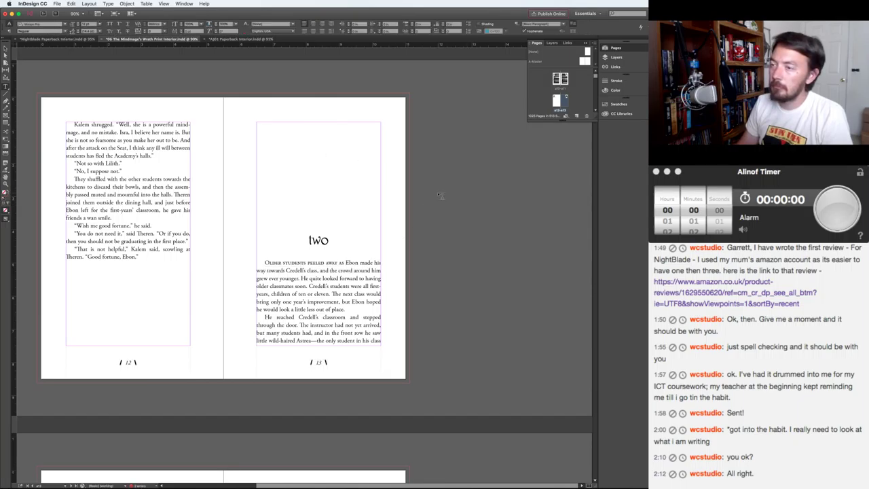
- Look through chapter two's spreads up to the opening of chapter three, hiding the side panels along the way
key(shift+Page_Down)
key(shift+Page_Down)
key(shift+Page_Down)
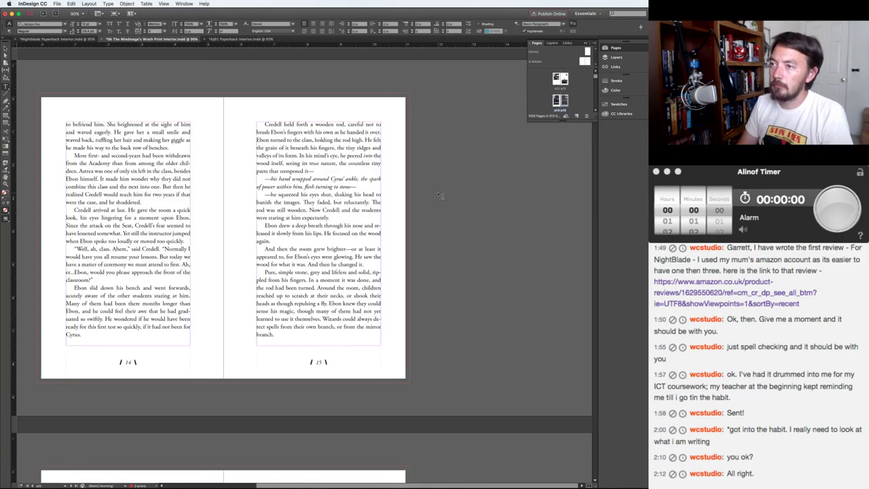
key(shift+Page_Down)
key(shift+Page_Down)
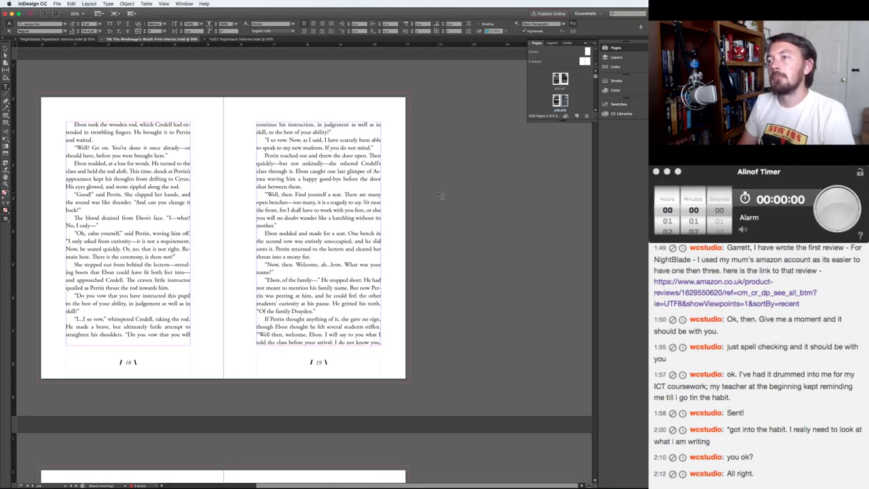
key(shift+Page_Down)
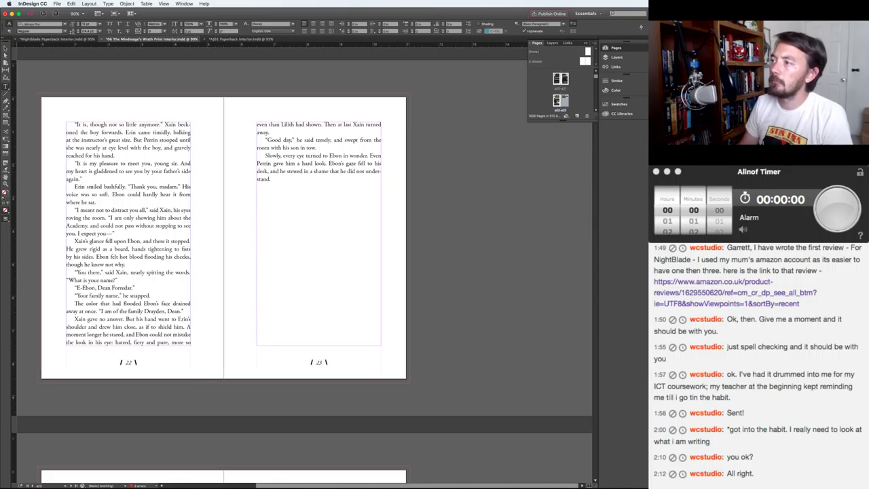
key(shift+Tab)
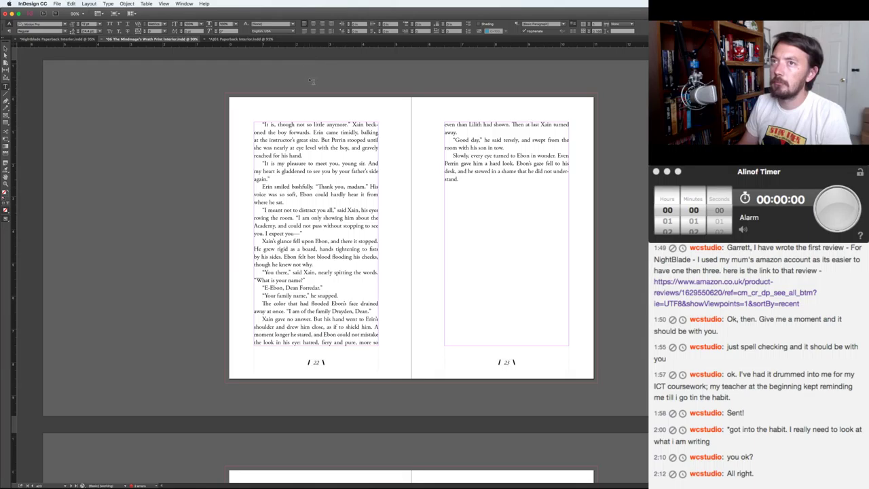
click(282, 79)
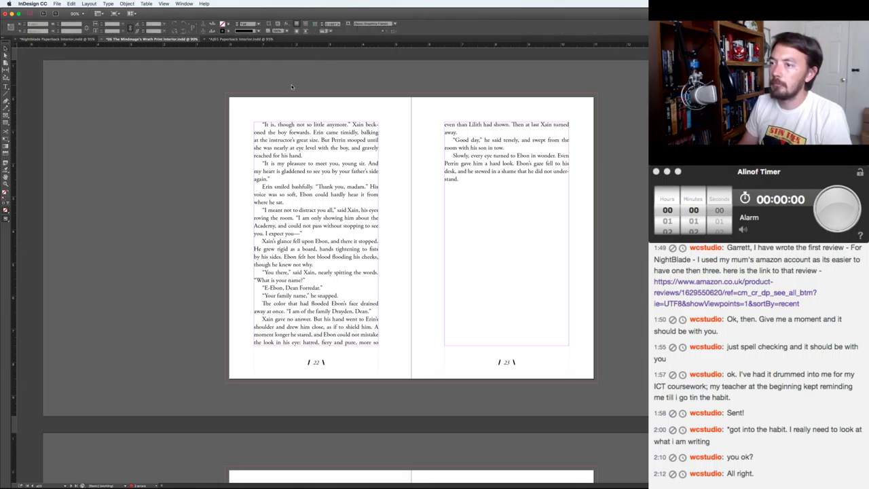
scroll(290, 85, up, 2)
key(alt+Page_Up)
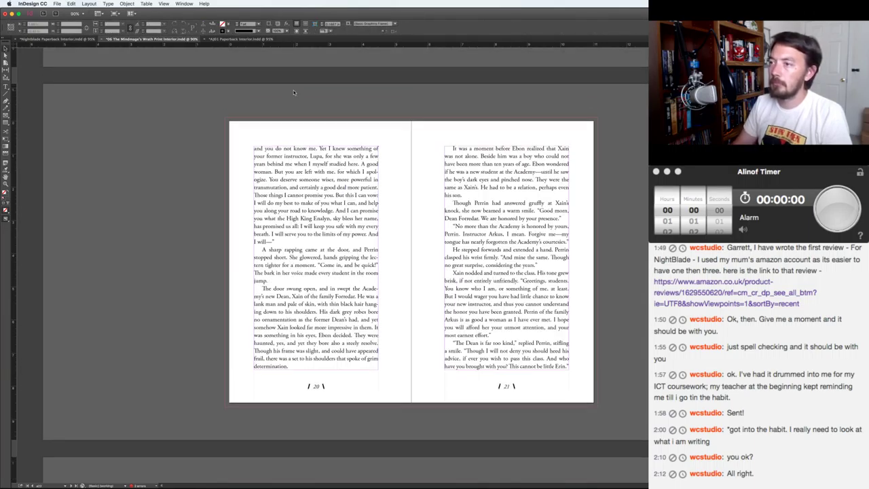
key(alt+Page_Down)
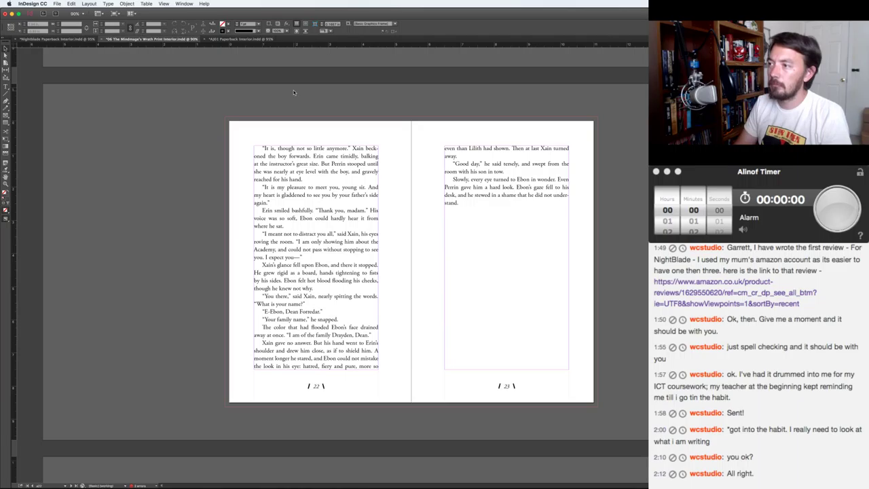
key(alt+Page_Down)
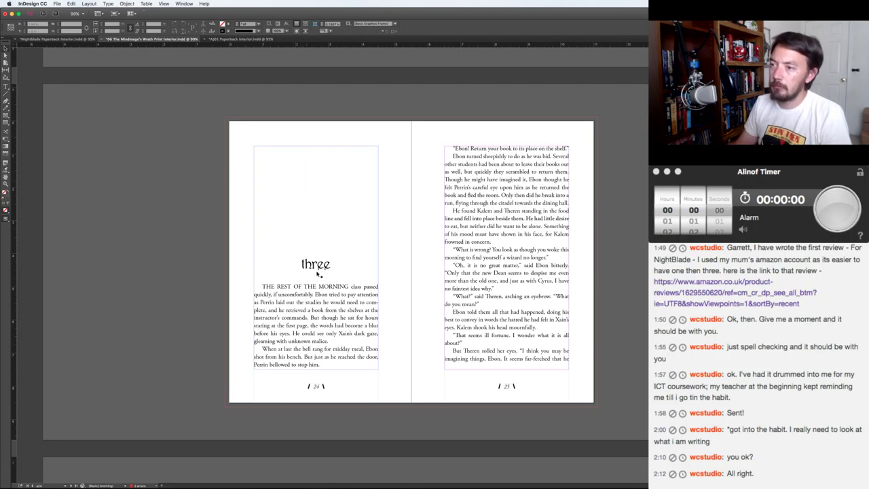
- Replace the all-caps opening words of chapter three with "The rest of the morning" in sentence case
double_click(262, 287)
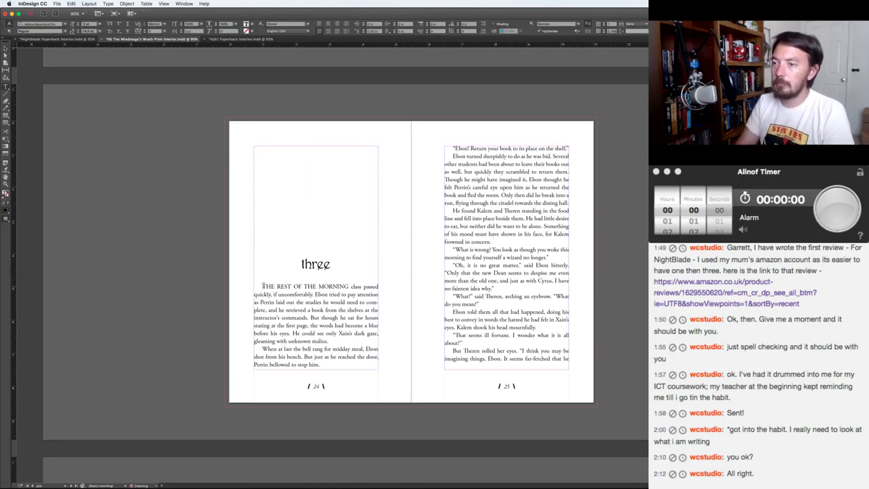
text(The rest of the morning THE REST OF THE)
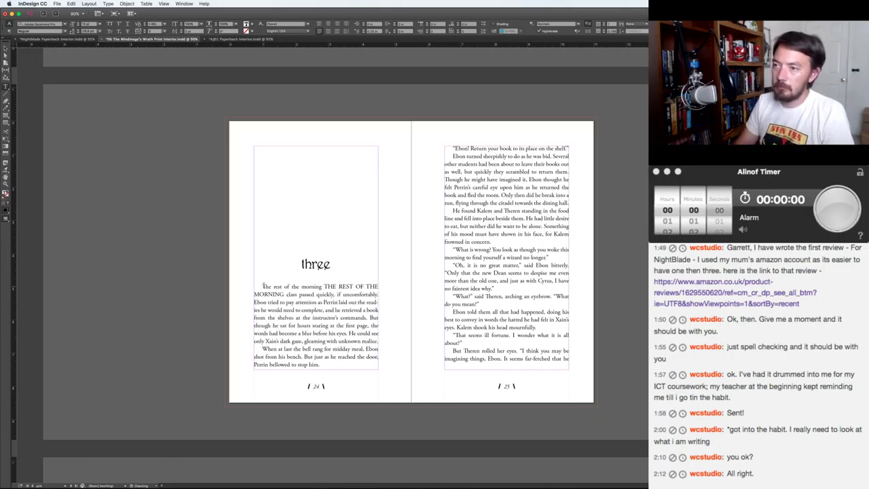
key(shift+Down)
key(alt+Left)
key(alt+Left)
key(alt+Right)
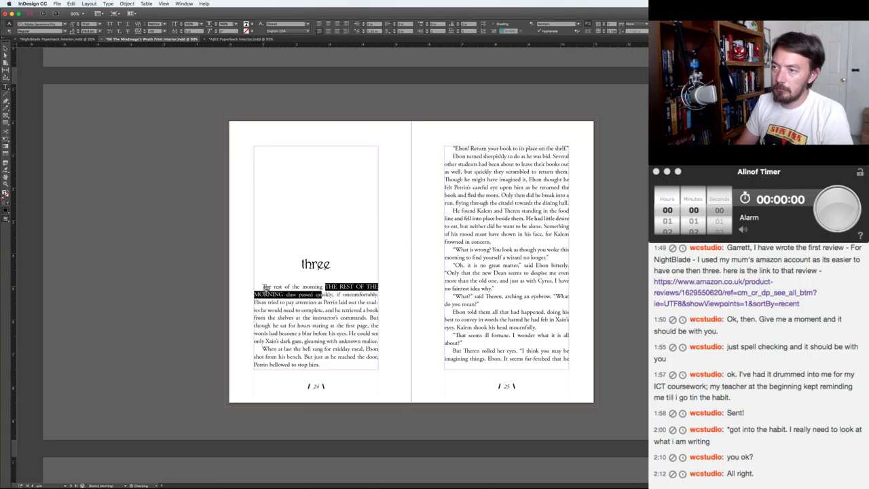
key(super+shift+Left)
key(super+shift+Left)
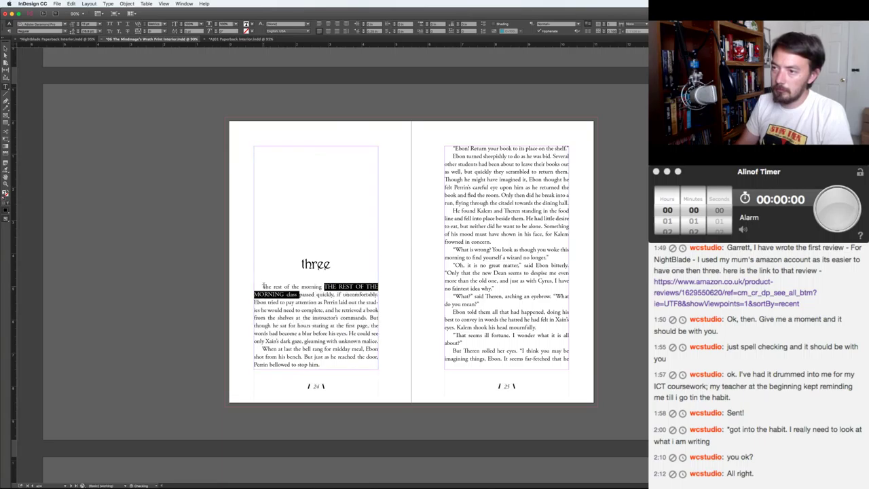
key(super+shift+Left)
key(BackSpace)
- Apply small caps to chapter three's opening phrase "The rest of the morning"
key(super+shift+Up)
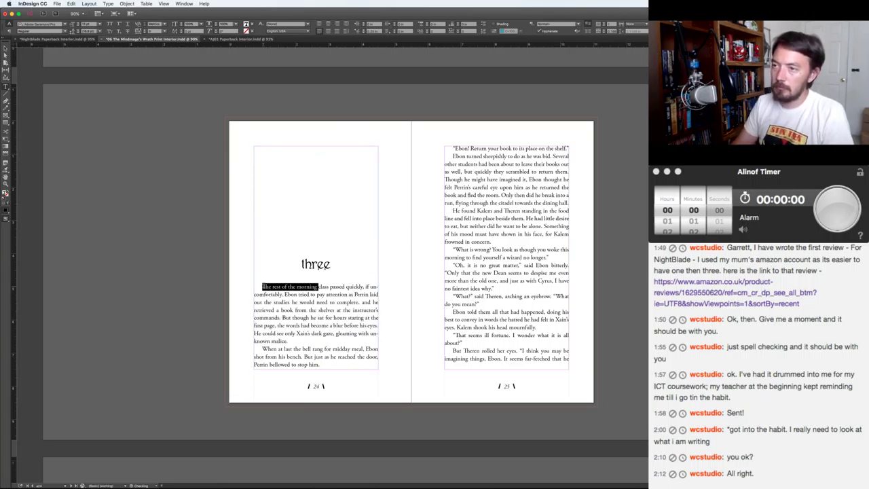
click(110, 32)
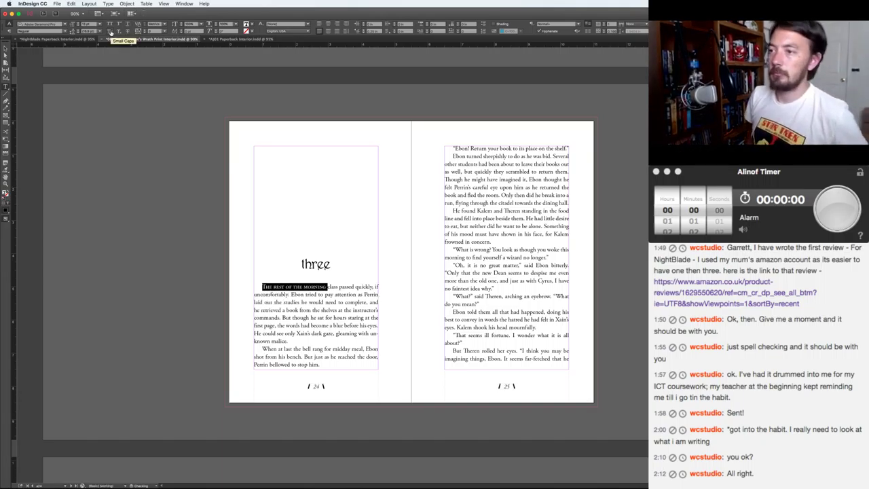
click(158, 223)
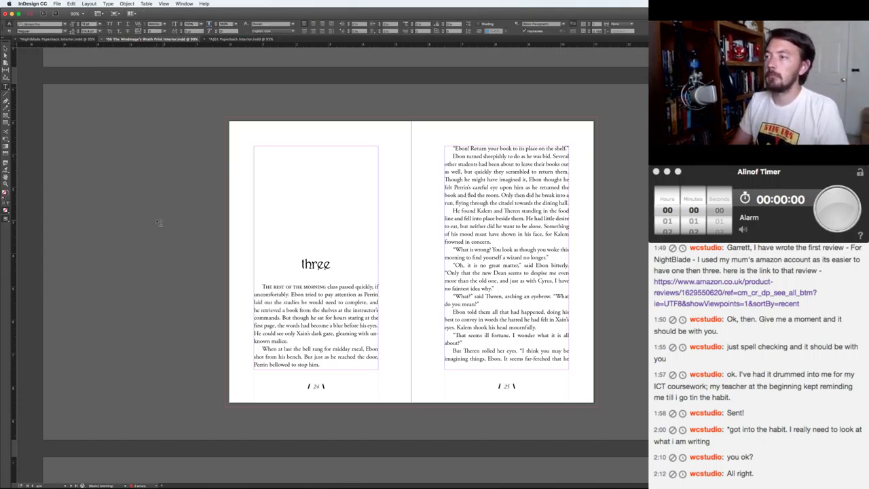
- Replace the all-caps opening words of chapter four with "Later, in the library, Kalem" in sentence case
key(alt+Page_Down)
key(alt+Page_Down)
key(alt+Page_Down)
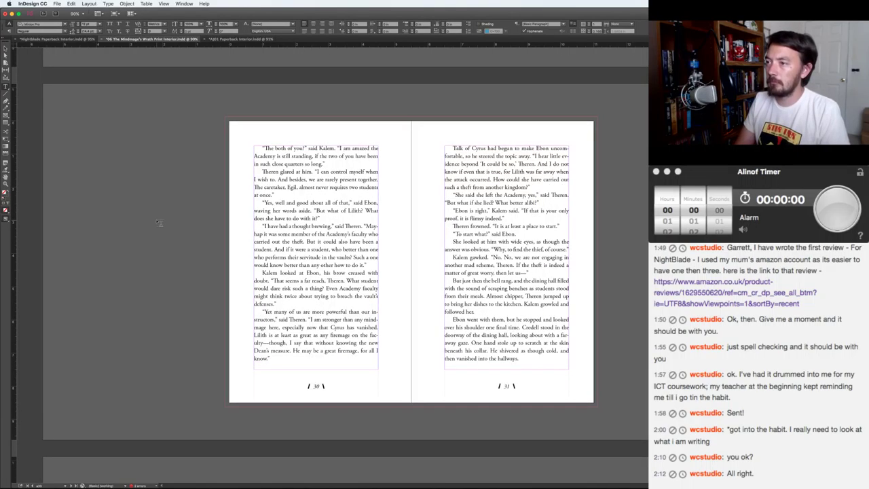
key(alt+Page_Up)
key(alt+Page_Down)
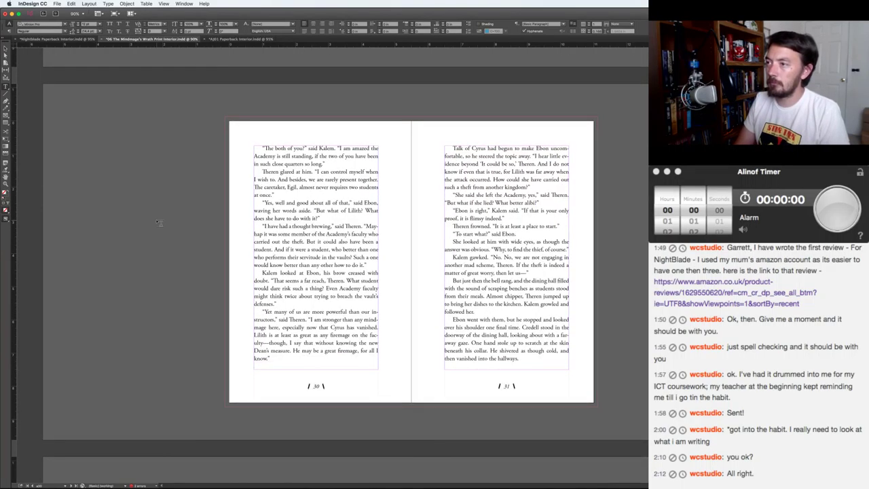
key(alt+Page_Down)
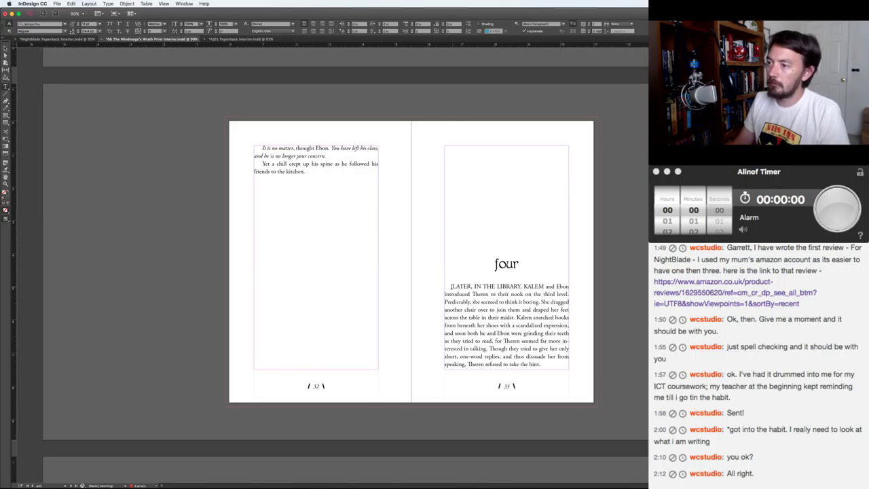
click(450, 286)
text(Later, in the libra)
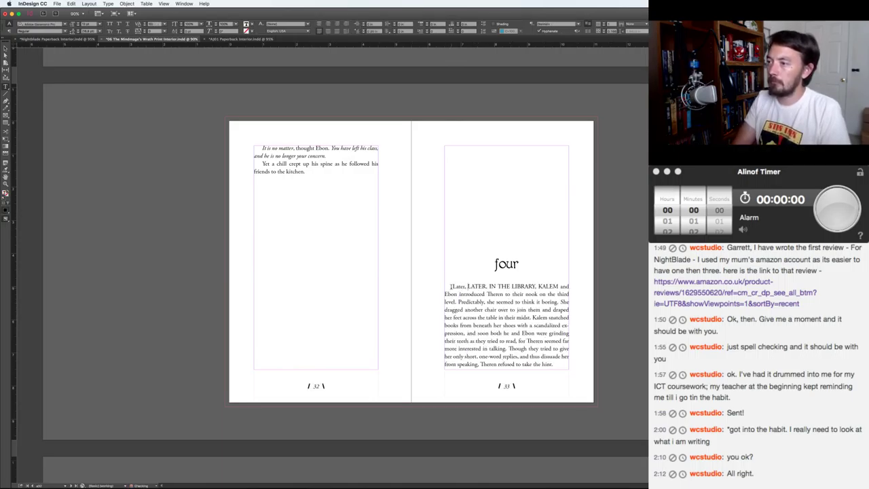
text(ry, Kalem)
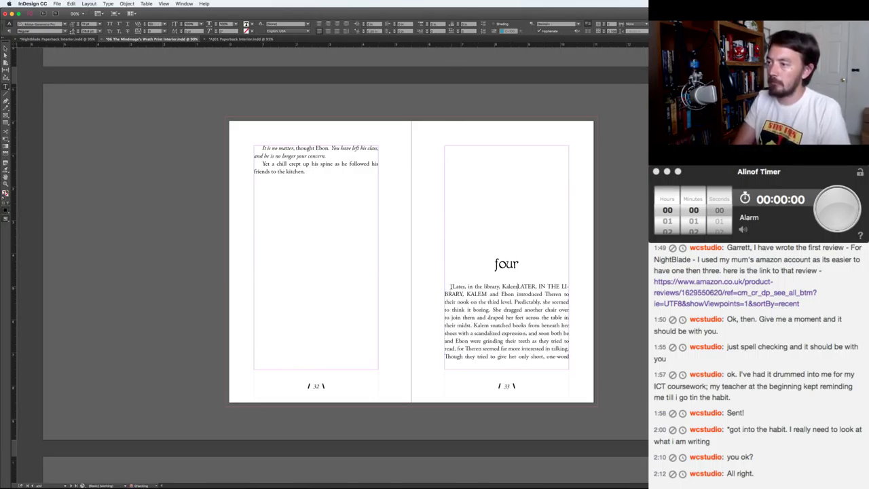
key(super+shift+Right)
key(super+shift+Right)
key(super+shift+Right)
key(super+shift+Right)
key(super+shift+Right)
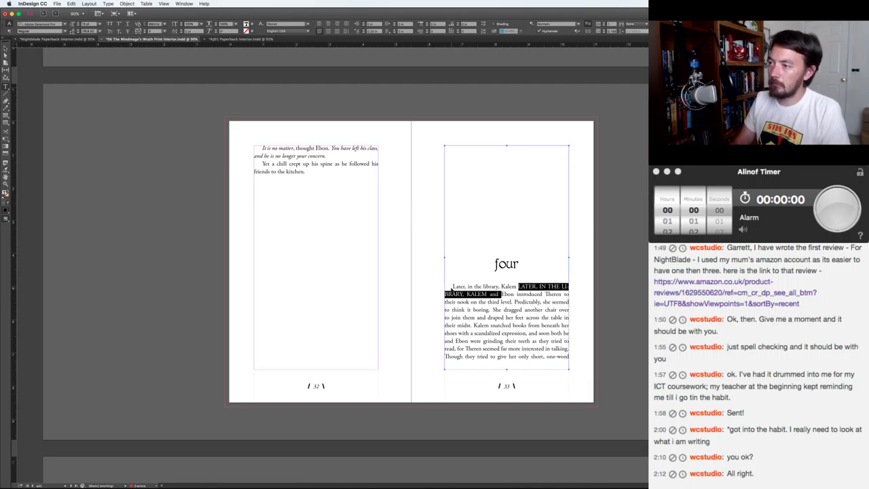